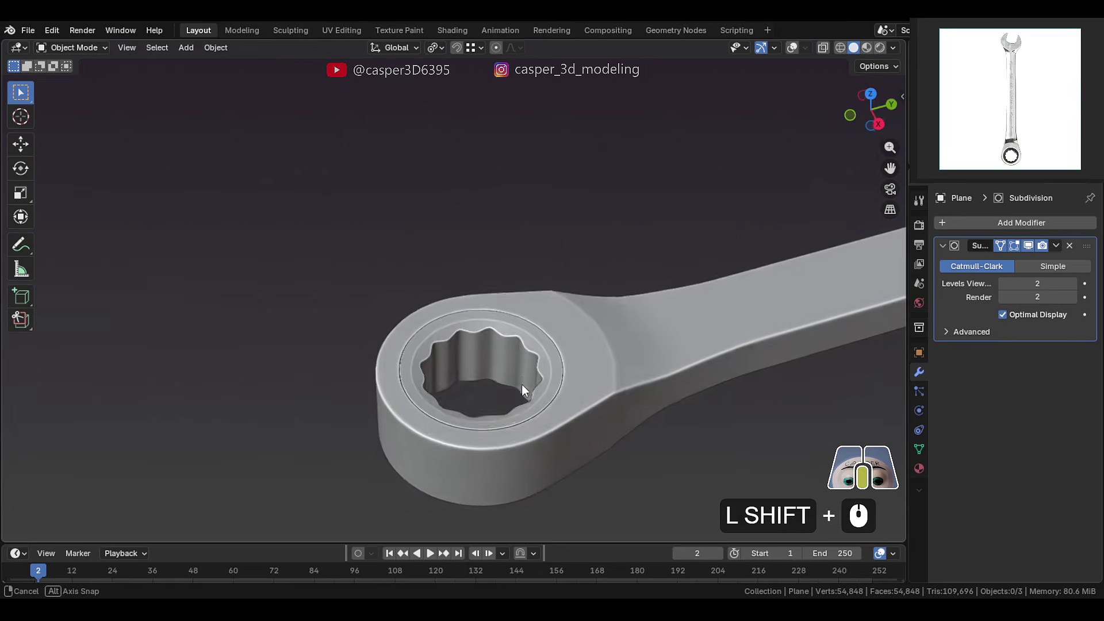
middle_click_drag(522, 384, 495, 377)
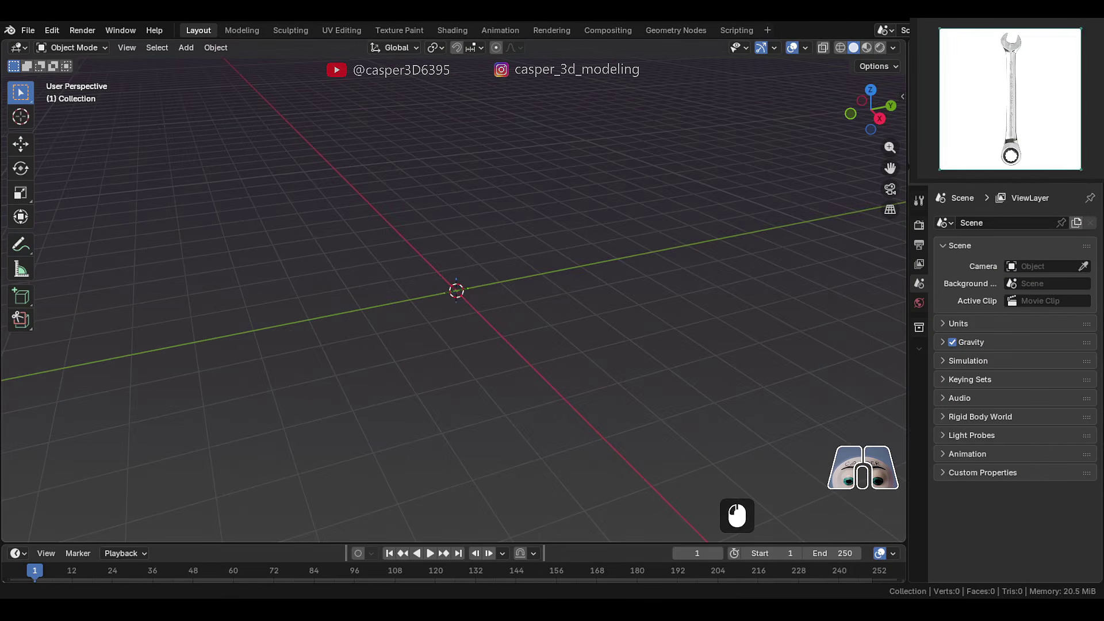
left_click(633, 258)
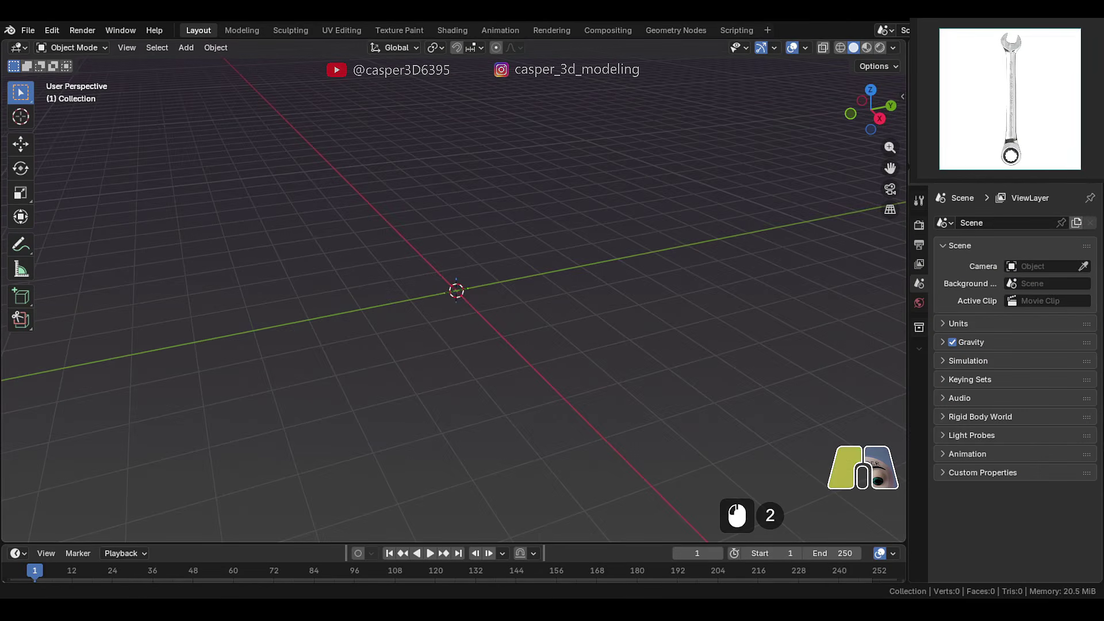
- Bring the wrench reference image into the scene and lay it flat at the world origin with its rotation cleared
left_click_drag(1010, 99, 519, 321)
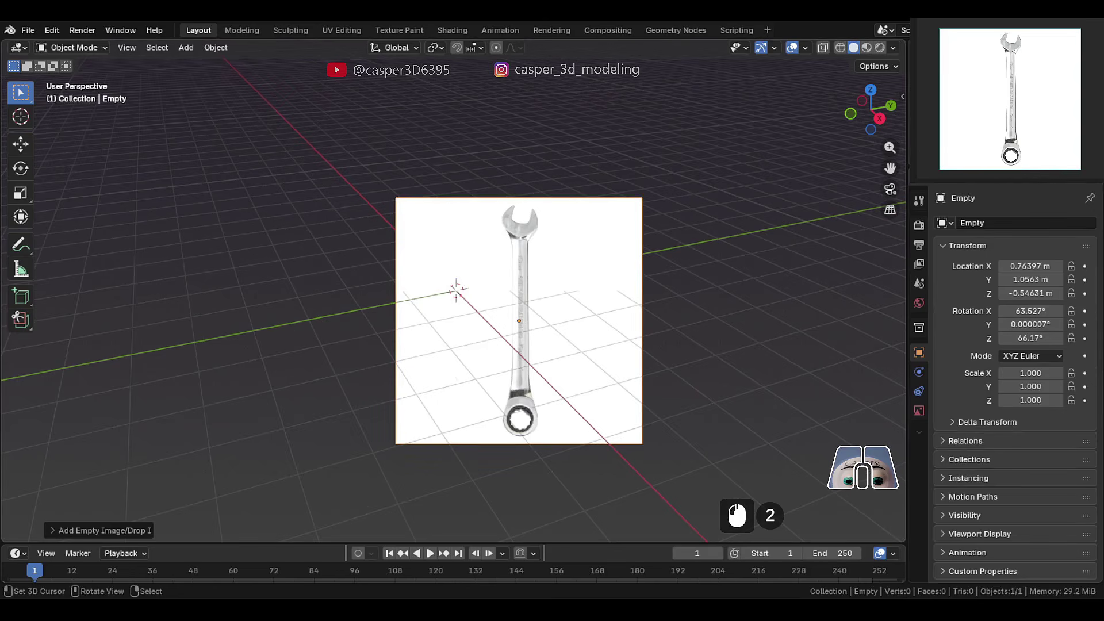
key("alt+r")
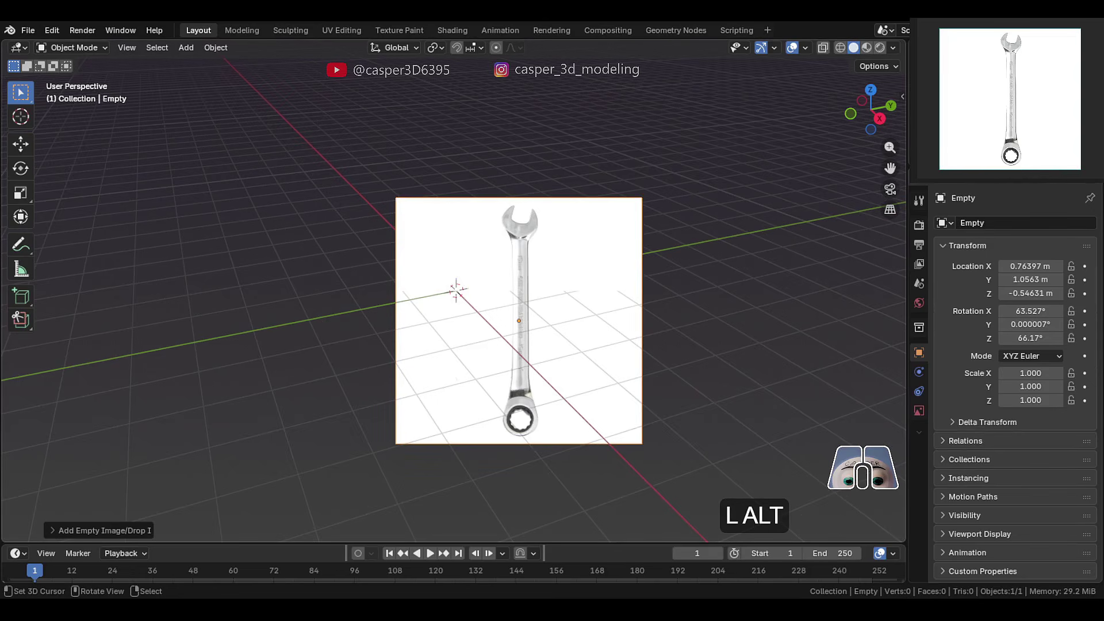
key("alt+r")
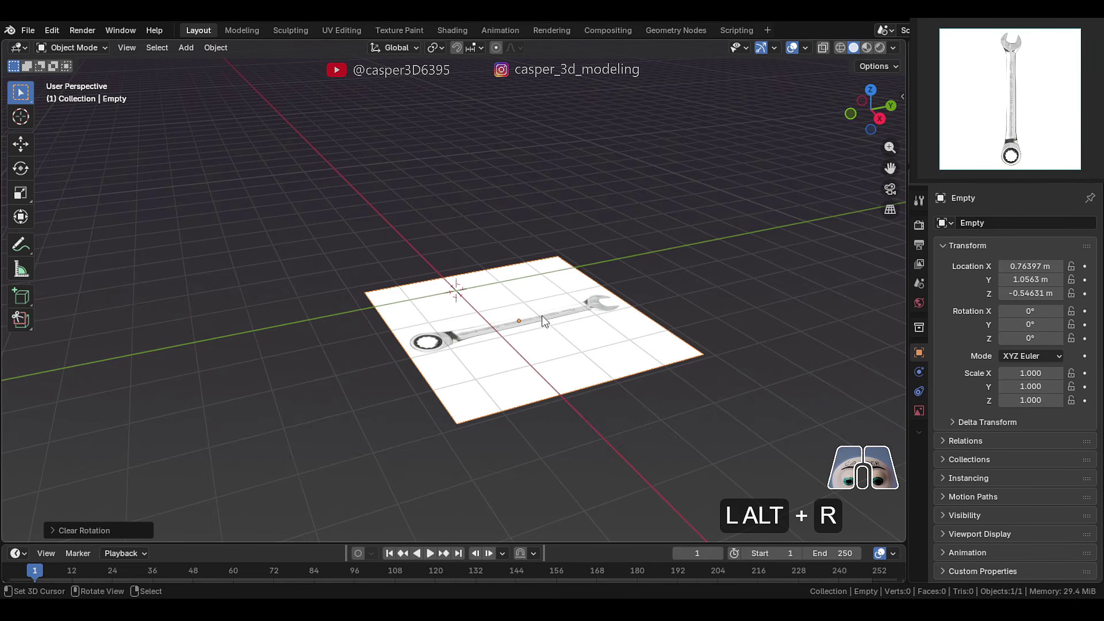
key("shift+s")
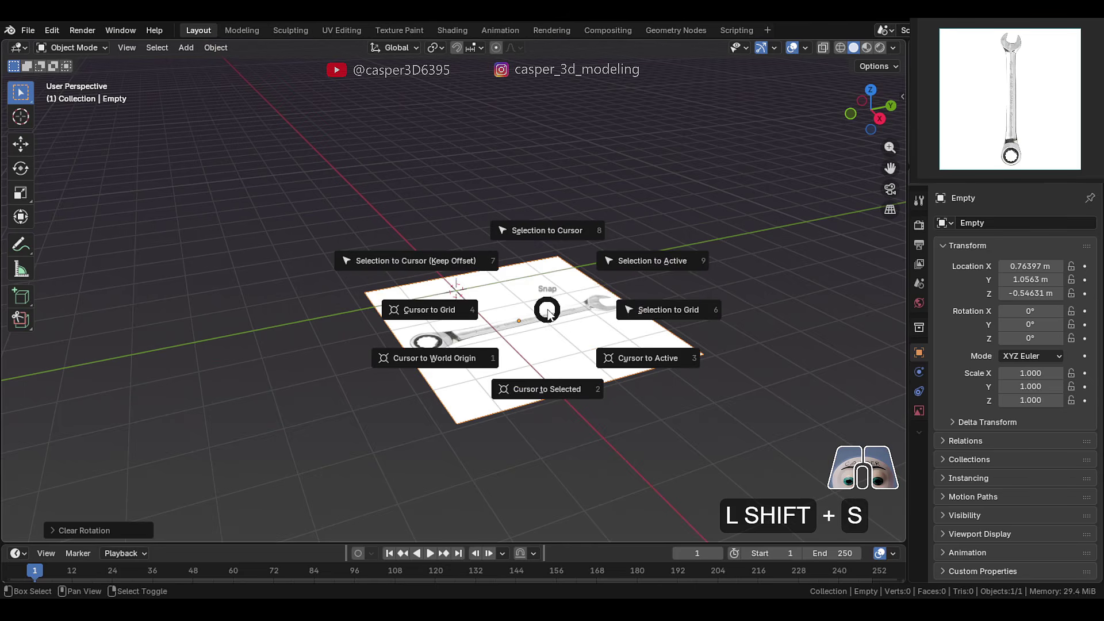
left_click(519, 227)
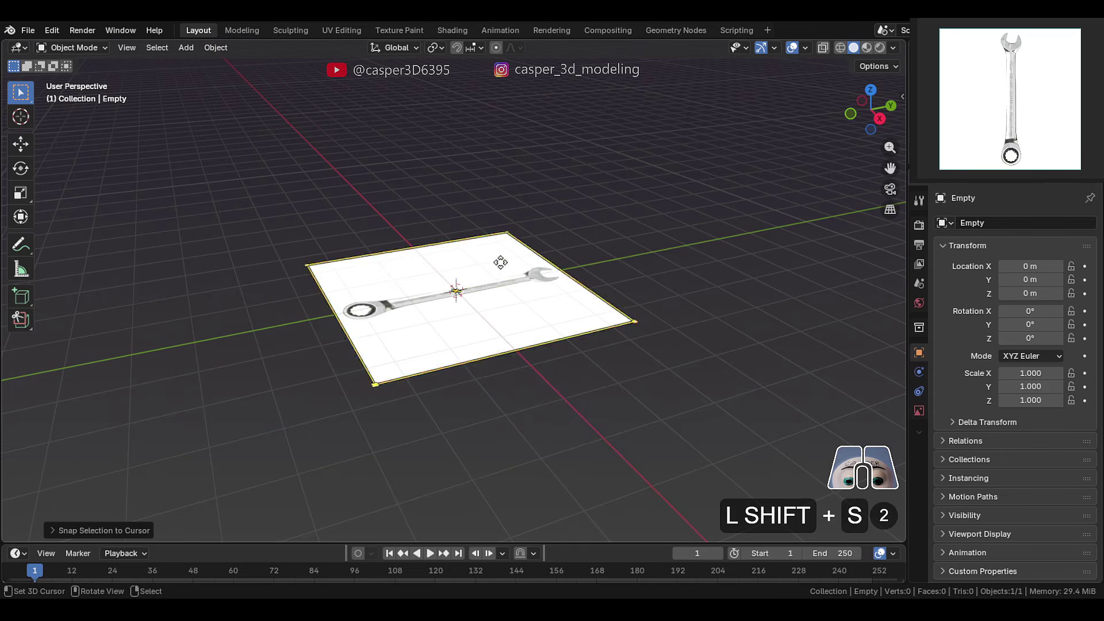
- In top view, set the reference image's depth to Front and its opacity to 0.5
key("KP_7")
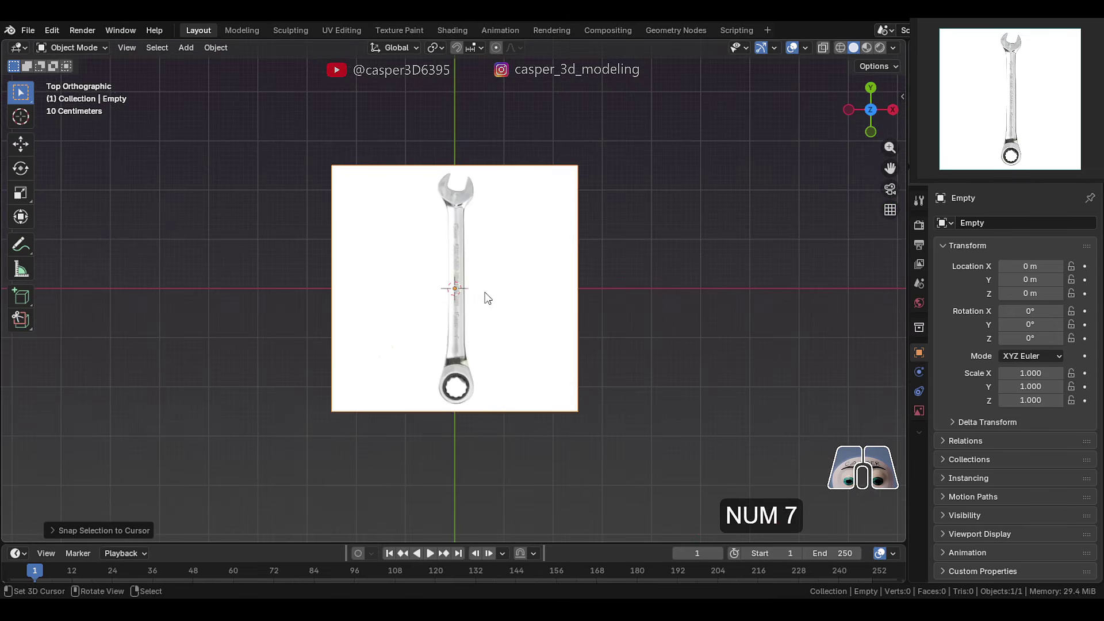
scroll(485, 296, "up", 2)
left_click(919, 410)
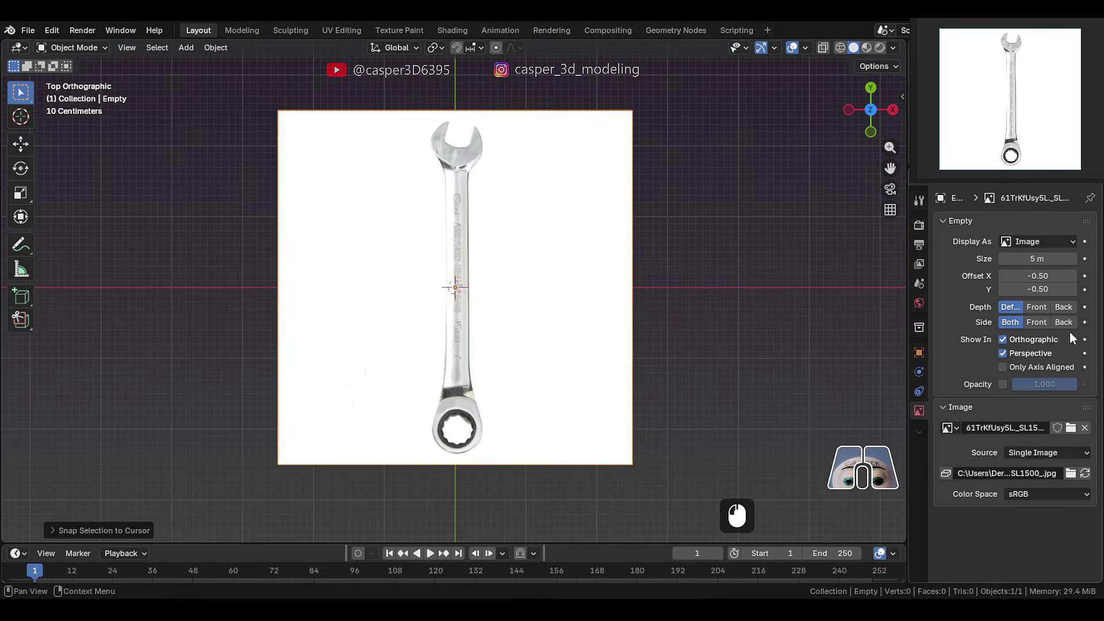
left_click(1043, 305)
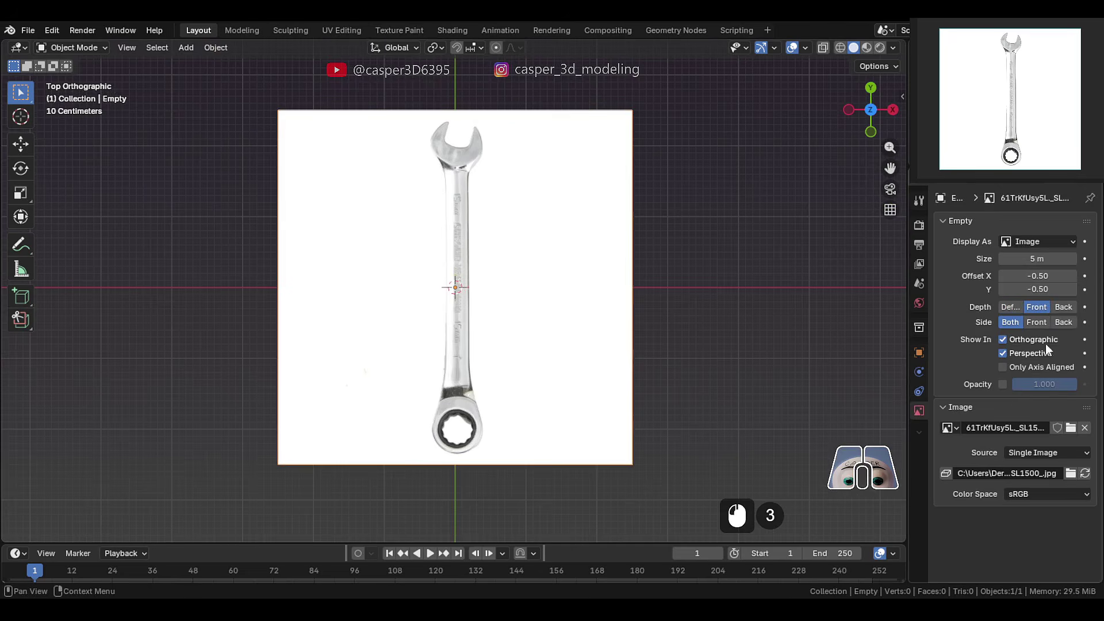
left_click(1003, 384)
left_click_drag(1054, 382, 1045, 381)
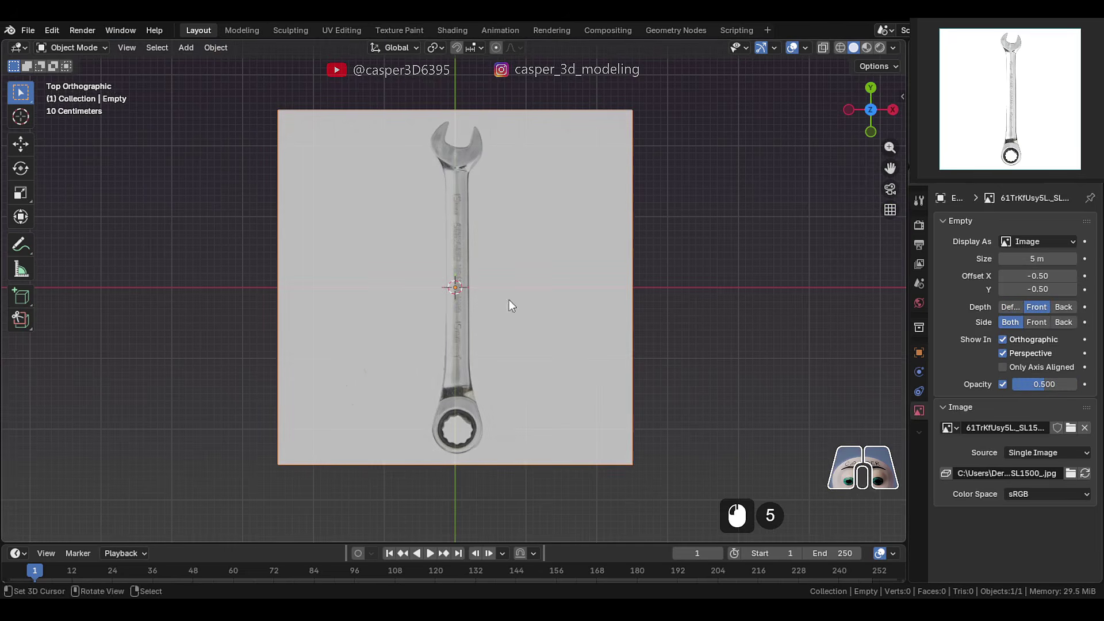
- Move the reference image about -0.04 m along X to centre the wrench shaft on the Y axis
middle_click_drag(499, 315, 500, 329, "shift")
scroll(500, 329, "up", 3)
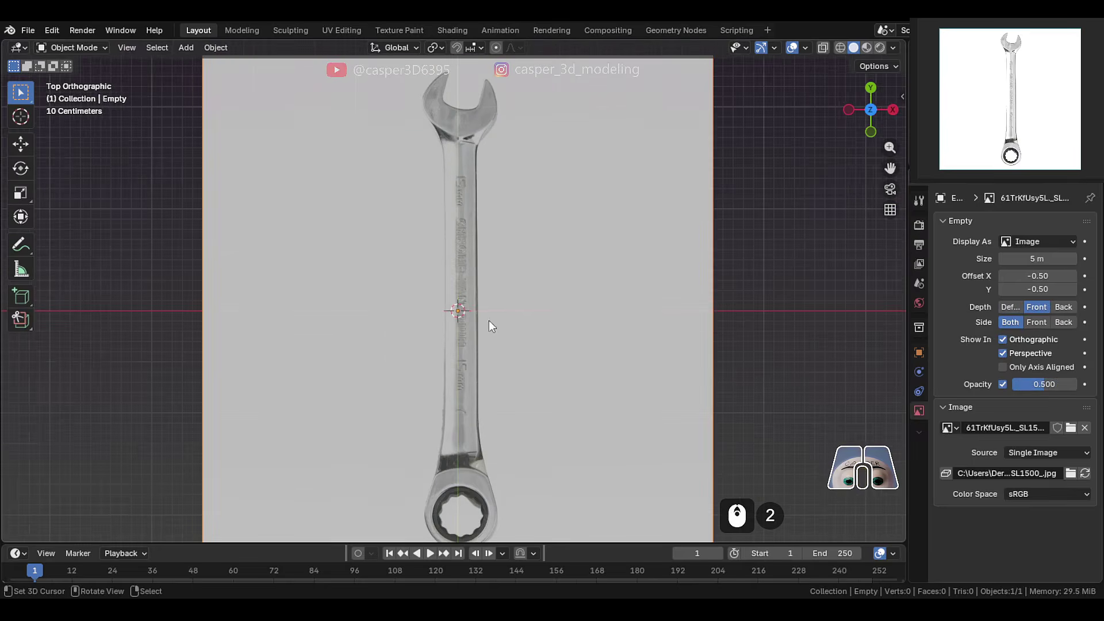
key("g")
key("x")
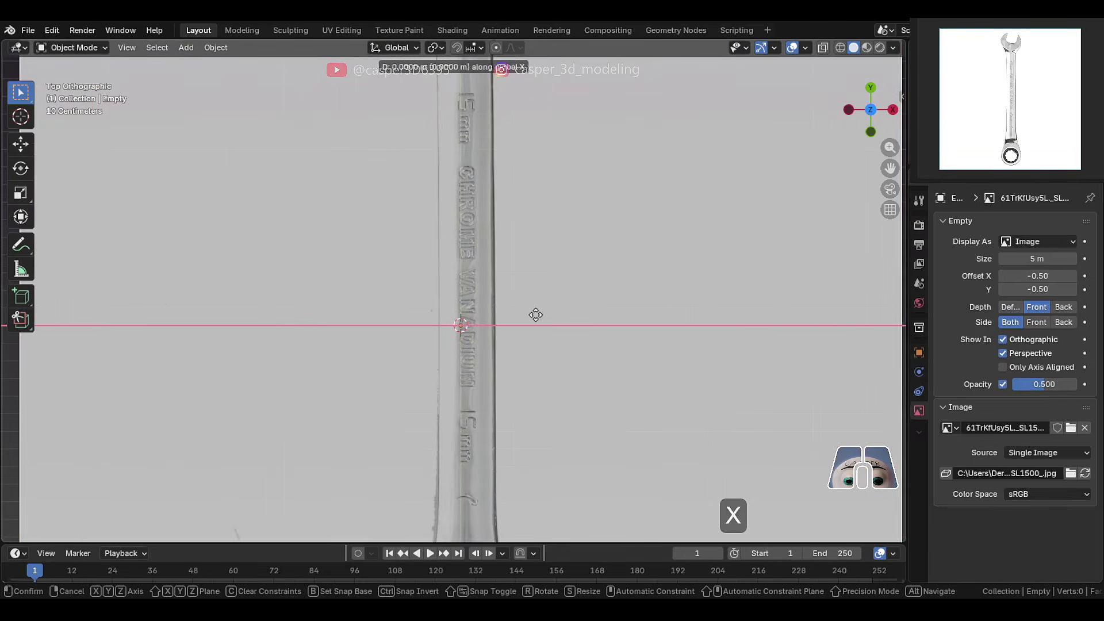
key("shift")
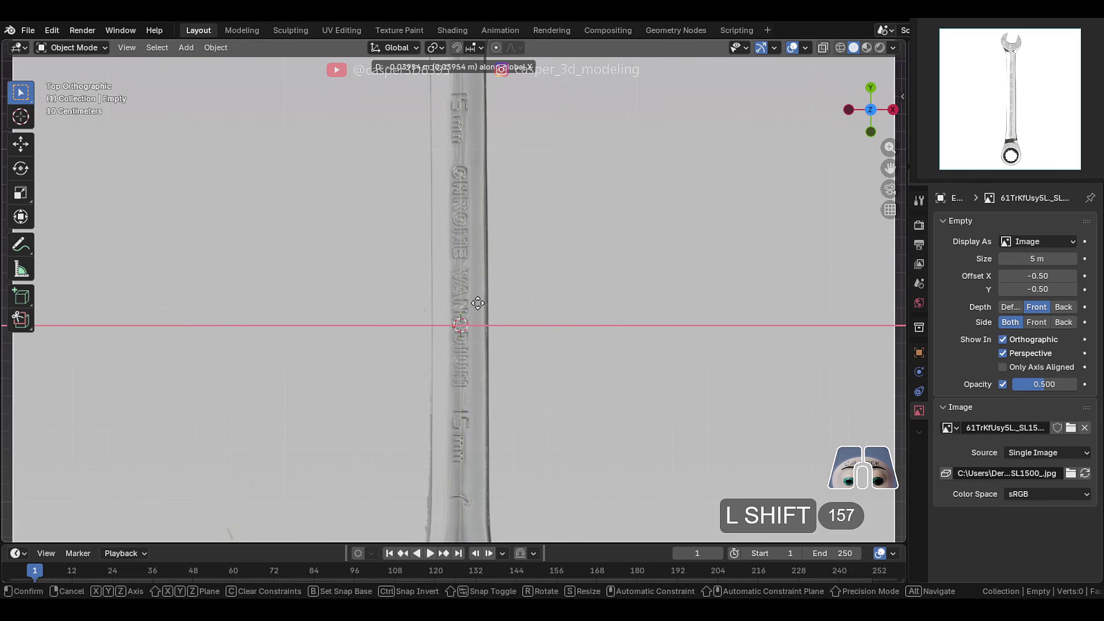
left_click(477, 303)
scroll(526, 305, "down", 4)
scroll(526, 306, "up", 4)
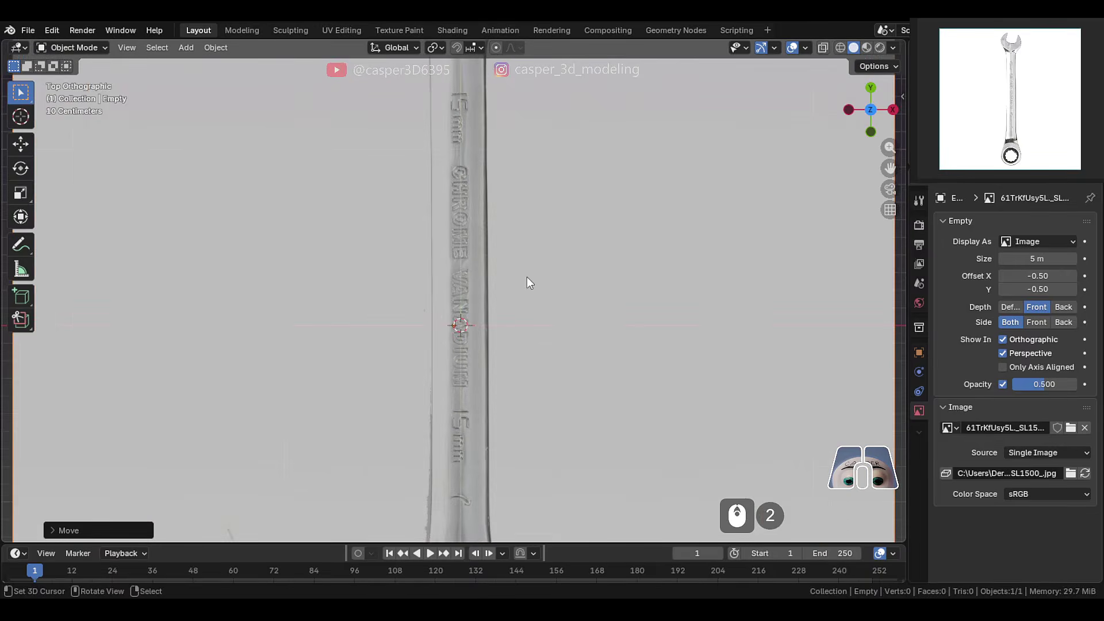
- Add a plane at the origin and scale it to about 0.16 so it matches the shaft's width
key("shift+a")
mouse_move(526, 269)
left_click(611, 269)
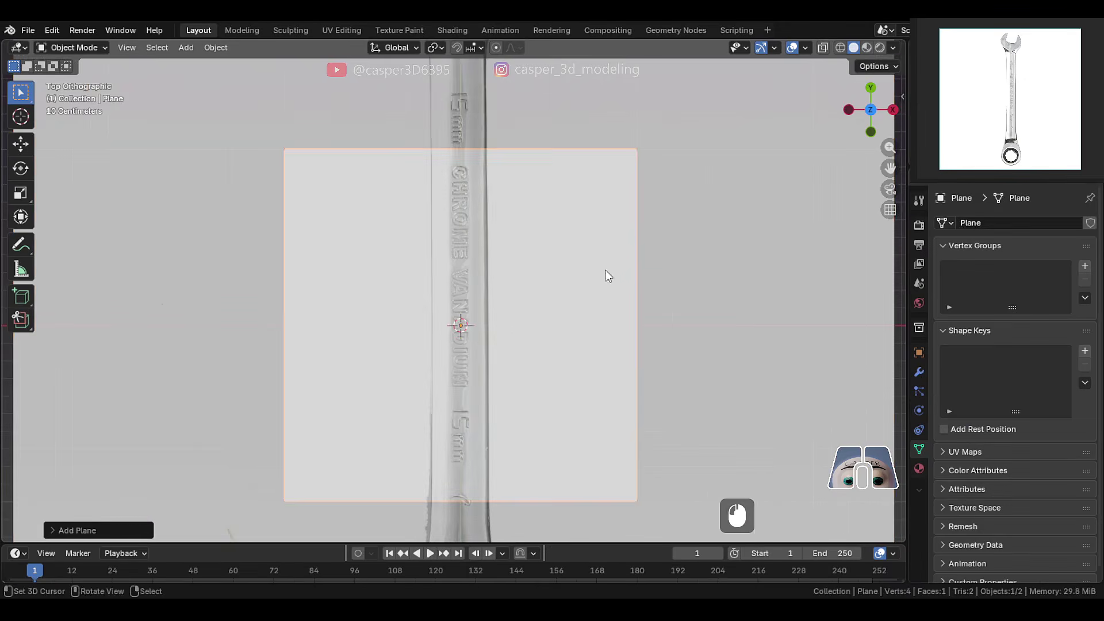
key("s")
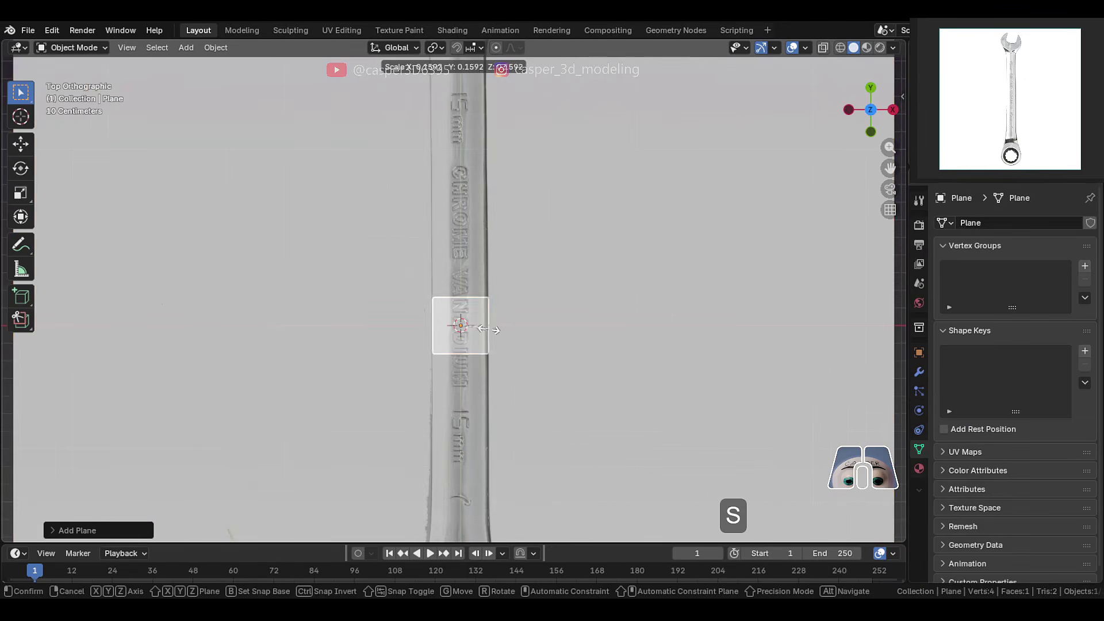
left_click(489, 330)
scroll(507, 330, "up", 4)
key("s")
left_click(595, 310)
- Nudge the reference image about 0.005 m along X to line the shaft up with the plane
left_click(601, 292)
key("g")
key("x")
left_click(614, 292)
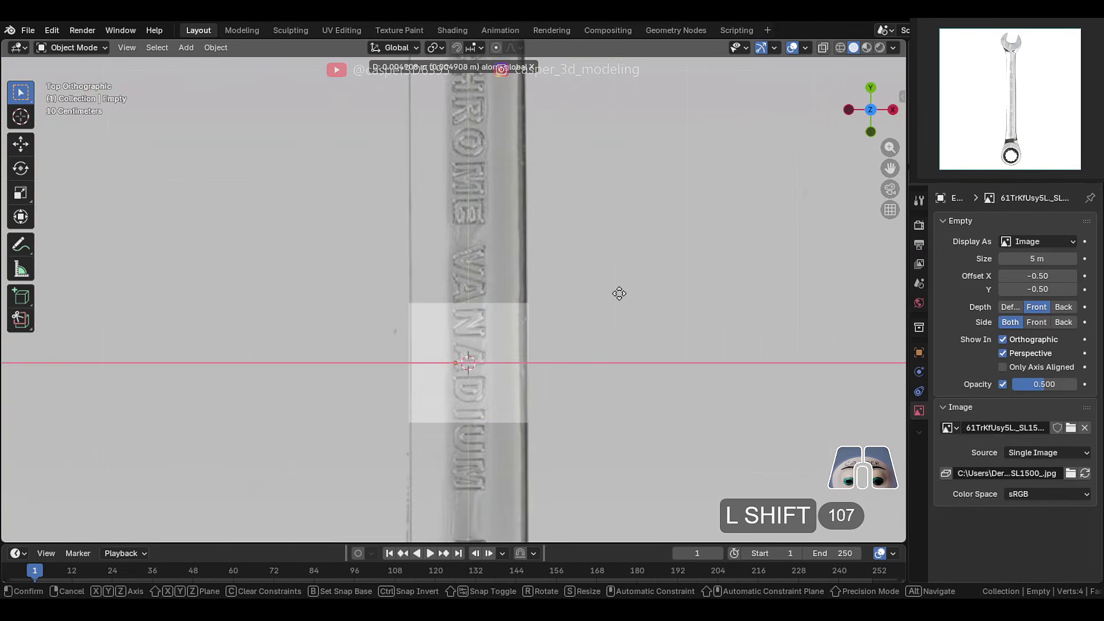
- Add a horizontal loop cut across the middle of the plane
left_click(538, 315, "shift")
key("Tab")
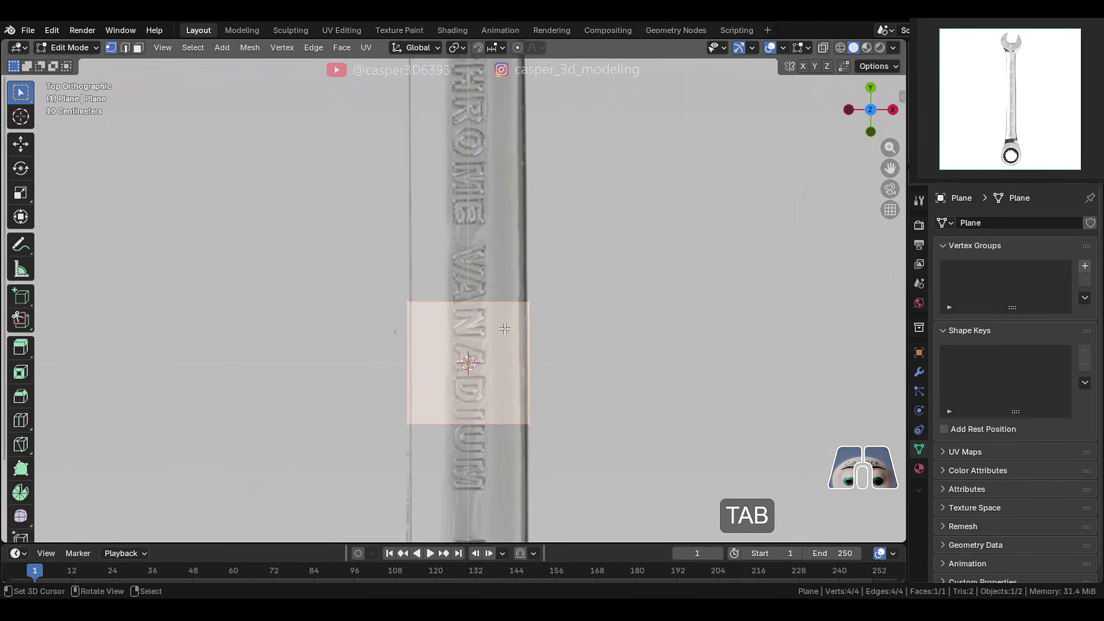
key("ctrl+r")
left_click(514, 370)
left_click(514, 370)
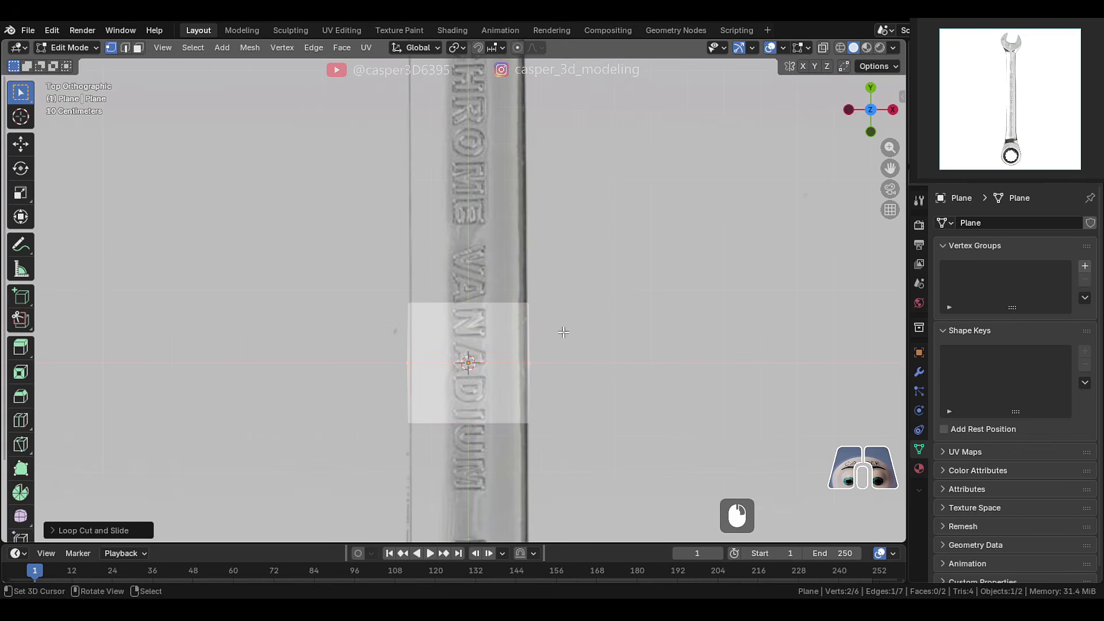
- Move the plane's upper edge along Y up to the neck just below the open jaw
scroll(534, 339, "down", 5)
scroll(503, 343, "up", 10, "shift")
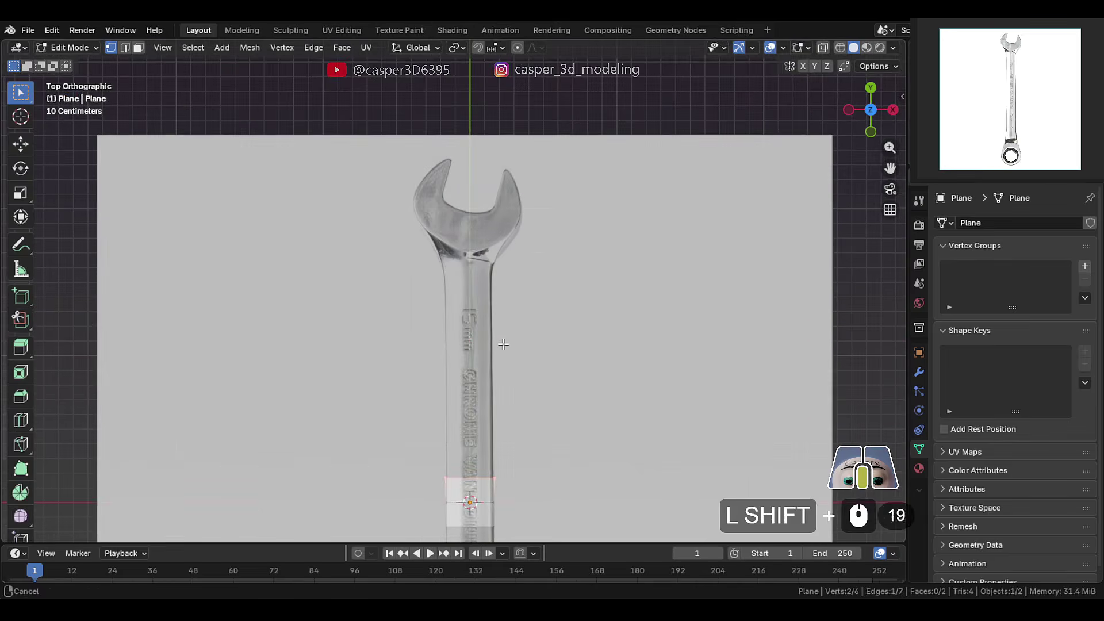
key("g")
key("y")
left_click(489, 254)
scroll(489, 255, "up", 1)
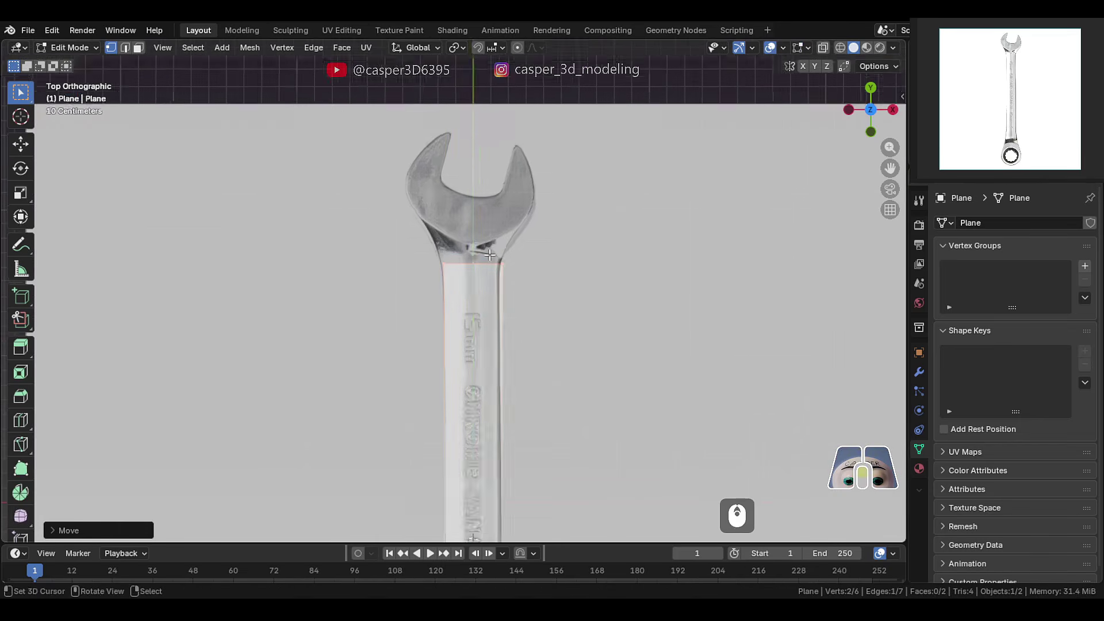
- Rotate the reference image by about 0.4° so the shaft's sides line up with the plane
scroll(489, 255, "up", 5)
middle_click_drag(531, 225, 510, 276, "shift")
scroll(510, 277, "up", 2)
key("Tab")
right_click(566, 209)
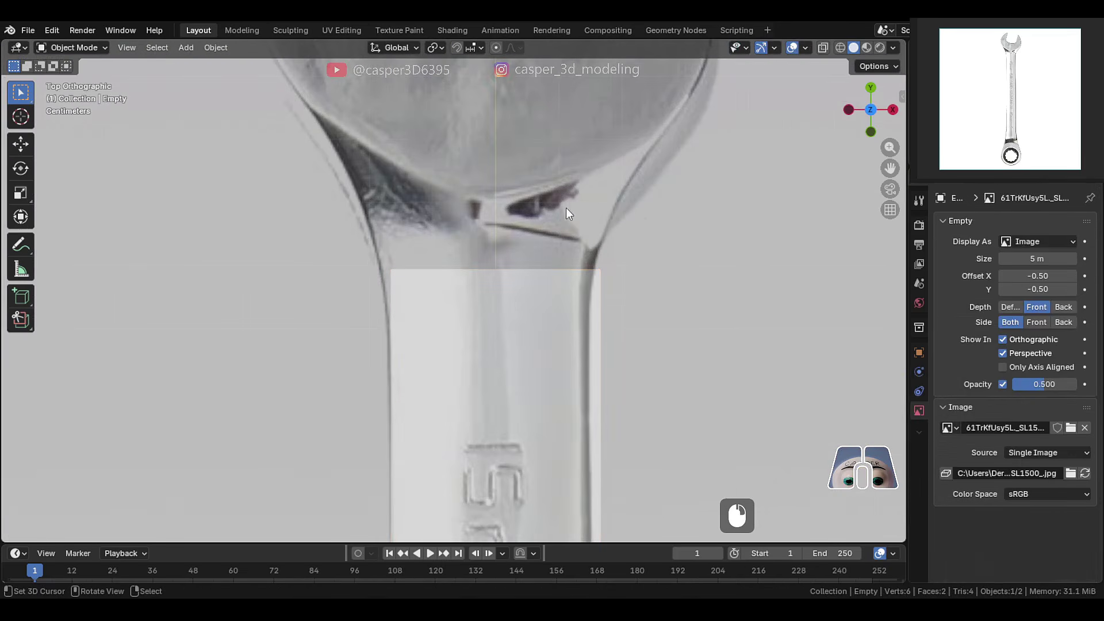
key("r")
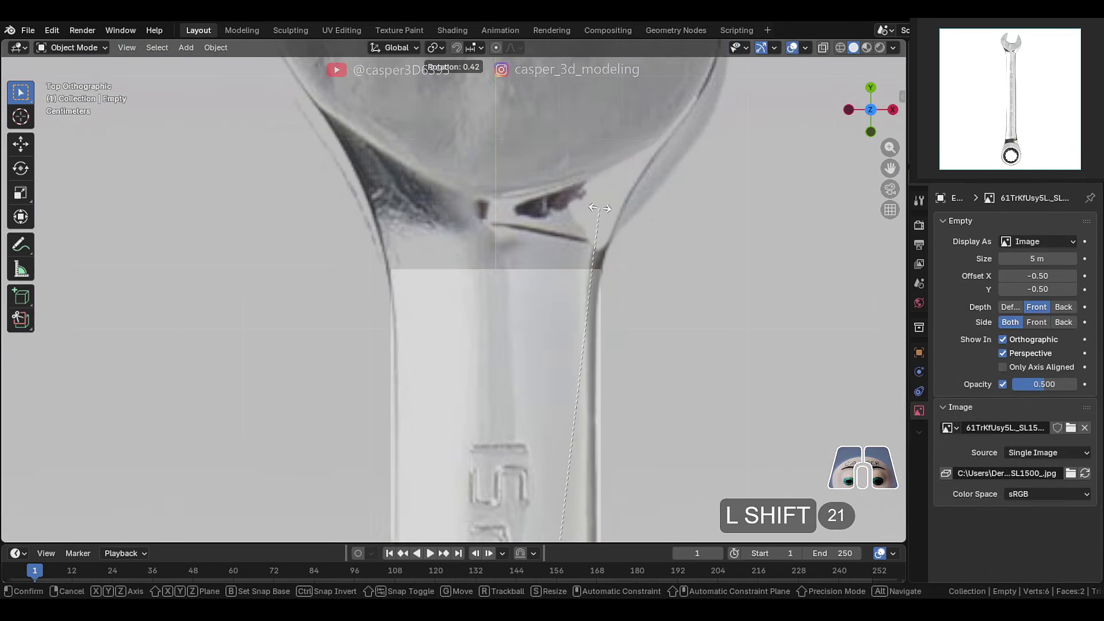
left_click(573, 250)
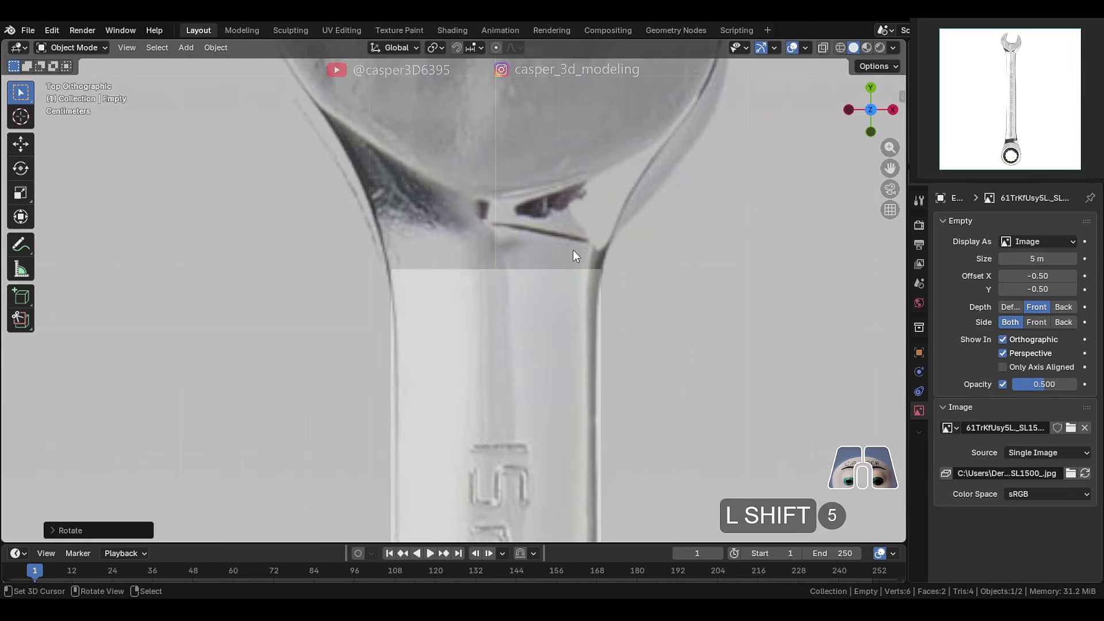
- Lower the plane's upper edge along Y to where the shaft starts to widen toward the jaw
right_click(543, 286)
key("Tab")
key("g")
key("y")
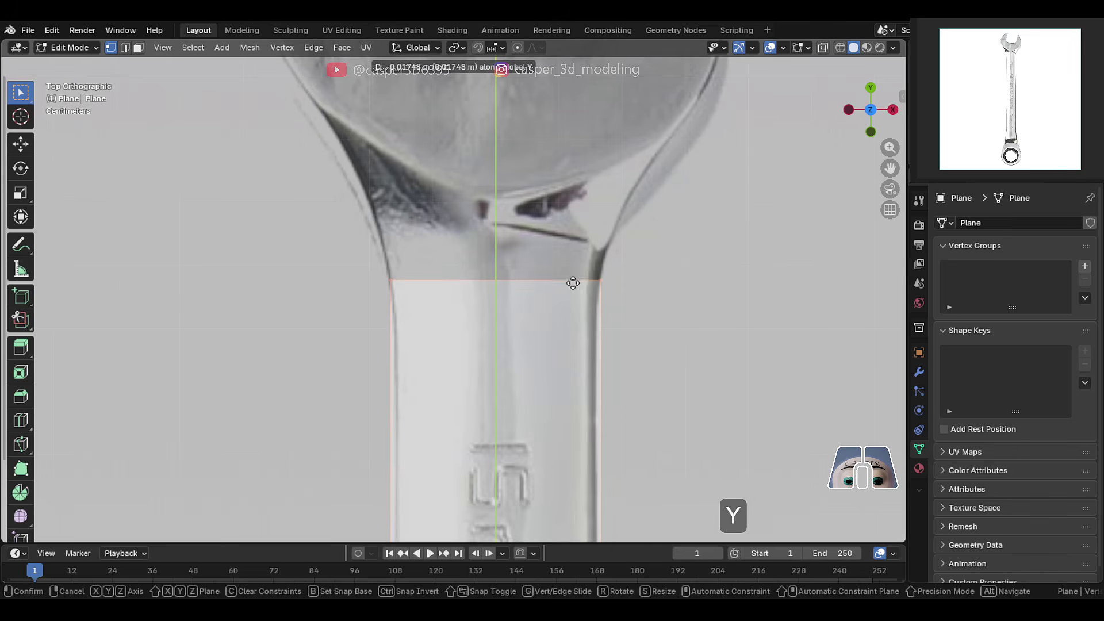
key("shift")
left_click(575, 339)
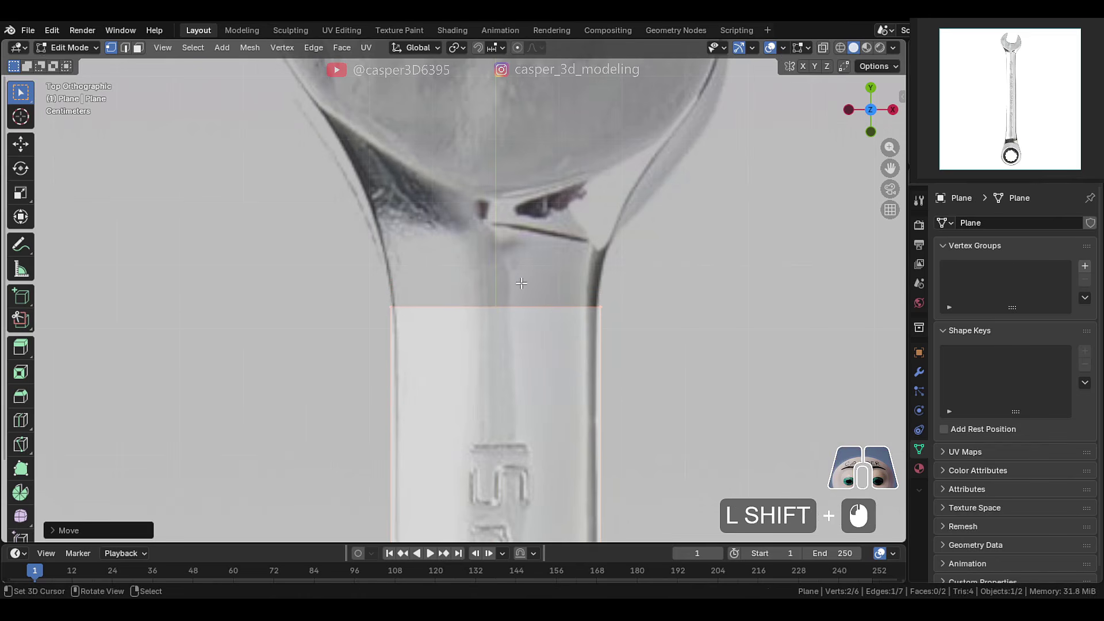
- Extrude the upper edge about 0.17 m along Y toward the jaw and add a centred lengthwise loop cut
key("e")
key("y")
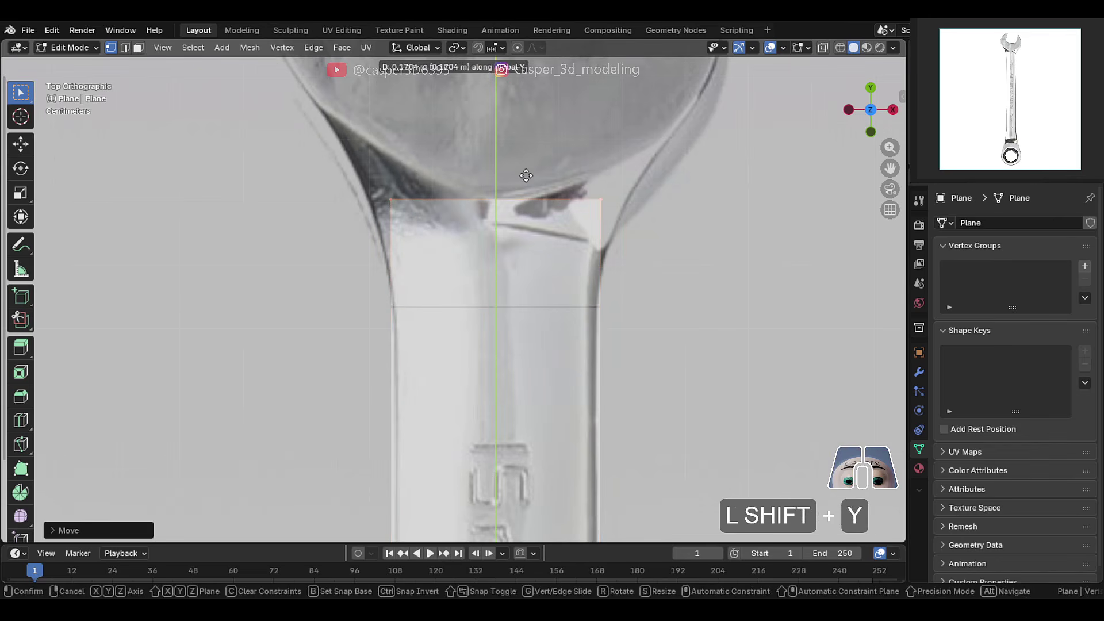
left_click(526, 175)
key("ctrl+r")
left_click(524, 186)
right_click(525, 186)
middle_click_drag(511, 187, 526, 260, "shift")
- Move the two upper corner vertices outward and up to where the neck meets the jaw's outline
right_click(393, 263)
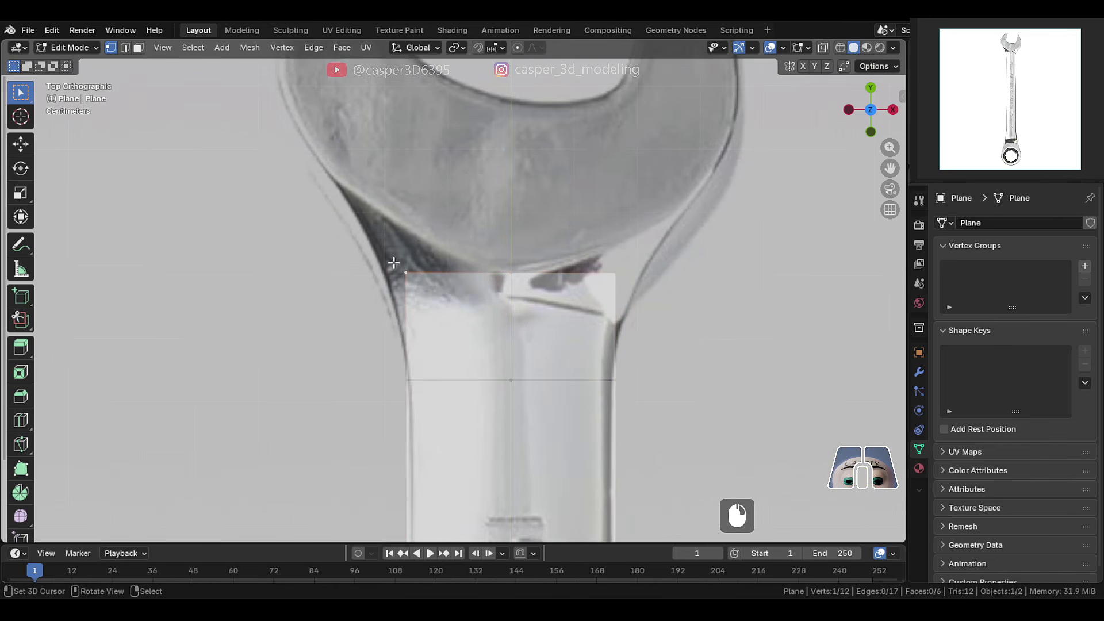
key("g")
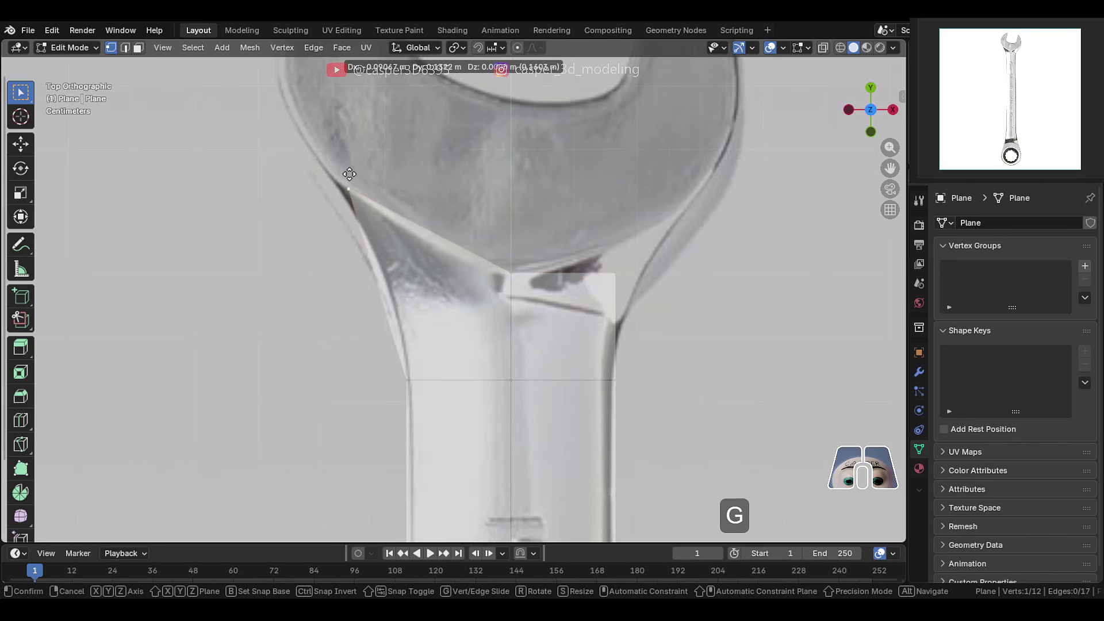
left_click(340, 170)
left_click(687, 209)
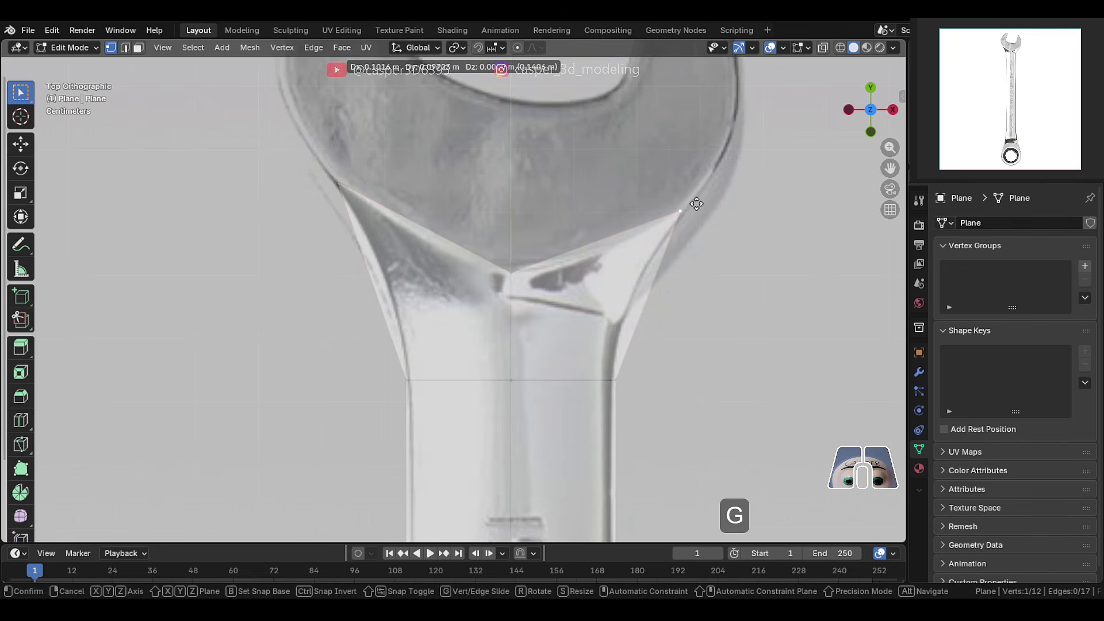
- Add a centred lengthwise loop cut on each half of the shaft
key("ctrl+r")
left_click(461, 252)
right_click(461, 251)
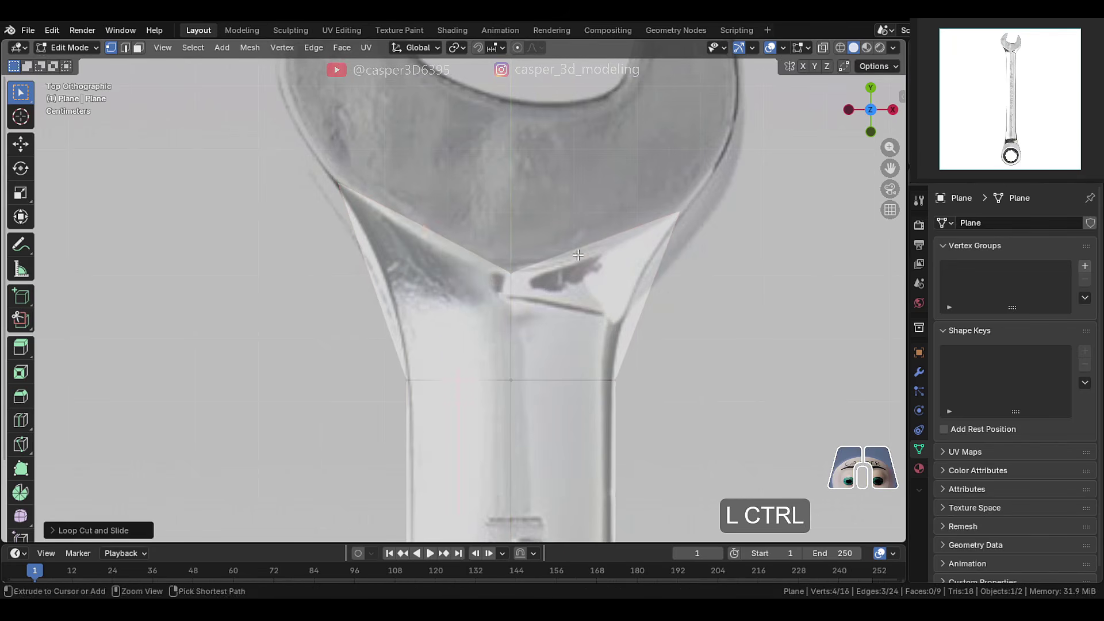
key("ctrl+r")
left_click(582, 256)
right_click(581, 257)
- Lower the two intermediate upper vertices about 0.03 m along Y to follow the jaw's curved lower boundary
right_click(425, 227)
right_click(596, 226, "shift")
key("g")
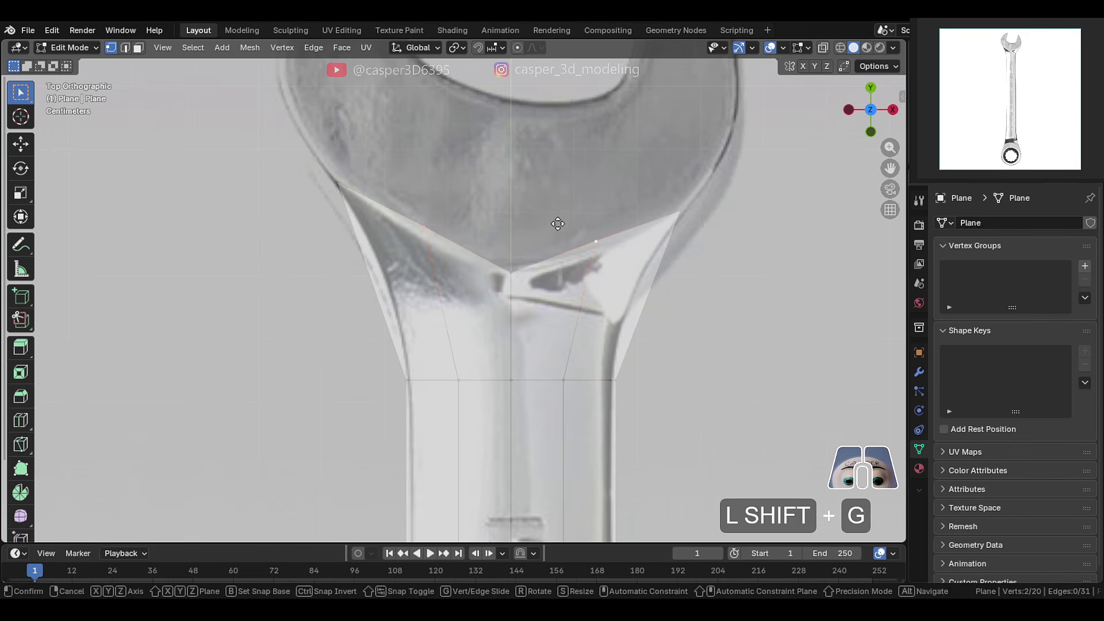
key("y")
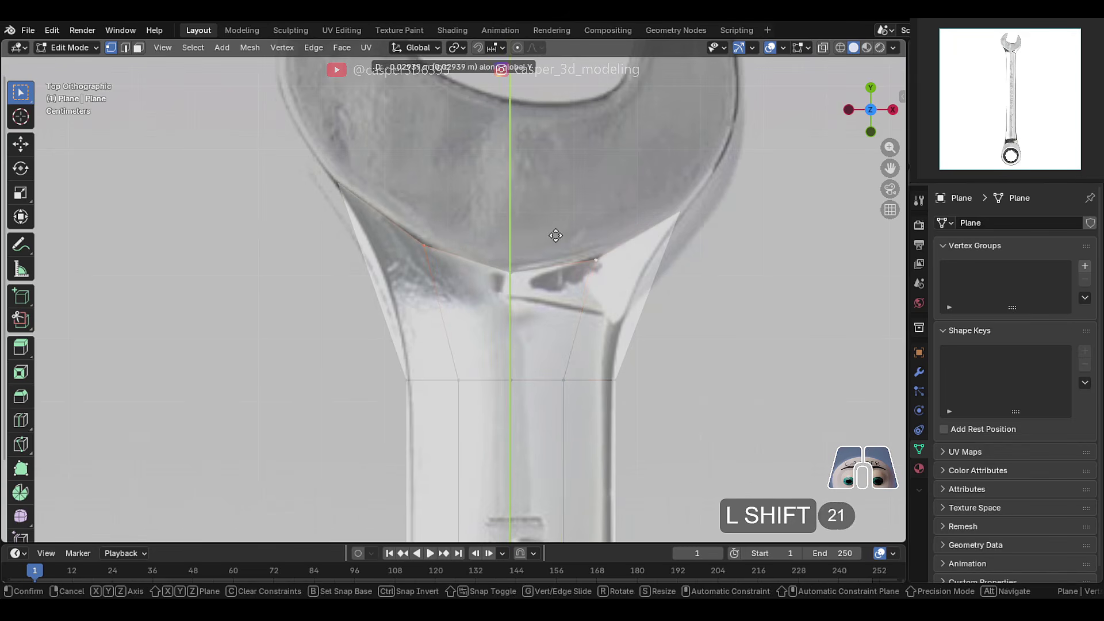
left_click(539, 246)
right_click(506, 262)
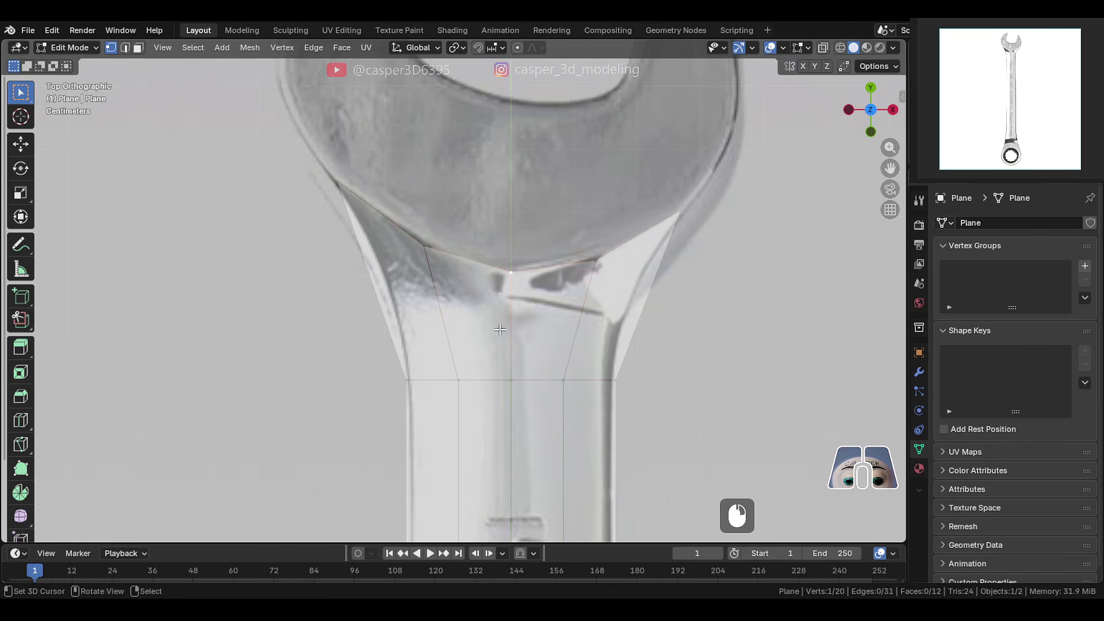
- Lower the edge loop at the neck's base along Y and add two evenly spaced crosswise loop cuts through the neck
left_click(494, 381, "alt")
key("g")
key("y")
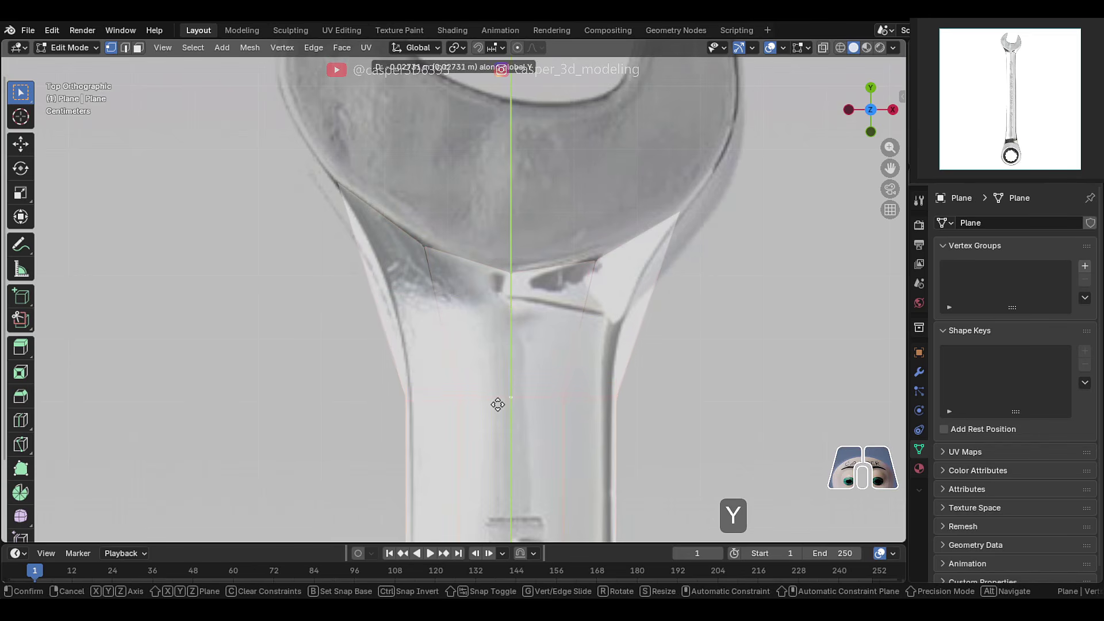
left_click(500, 411)
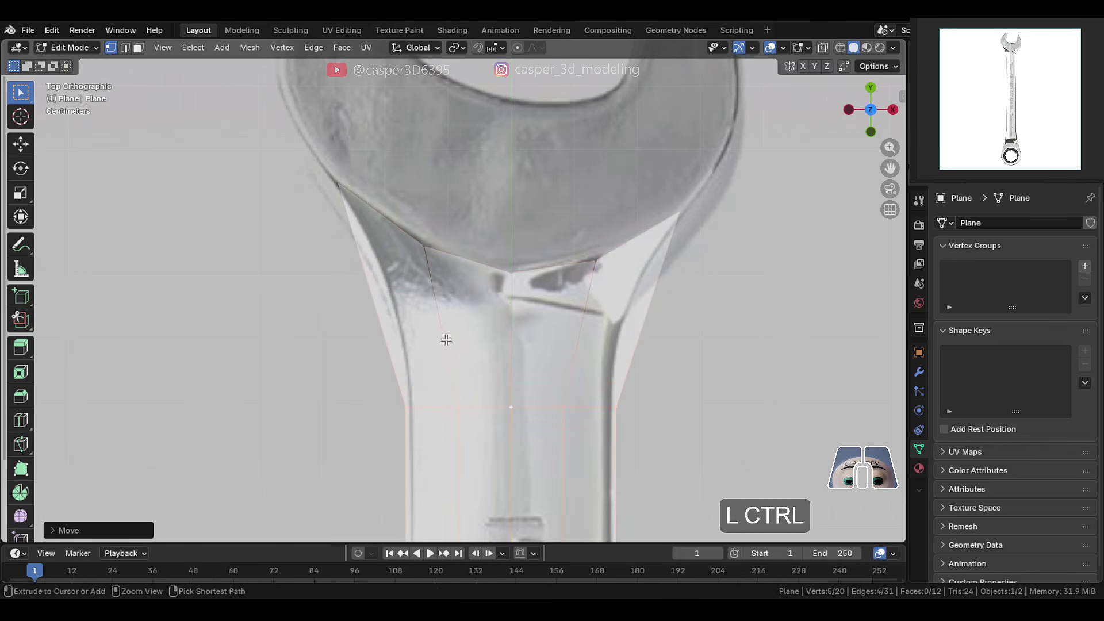
key("ctrl+r")
left_click(399, 282)
right_click(399, 282)
- Move the two new outer vertices on each side of the neck inward onto the reference outline, about 0.025 m on the left
left_click(361, 258)
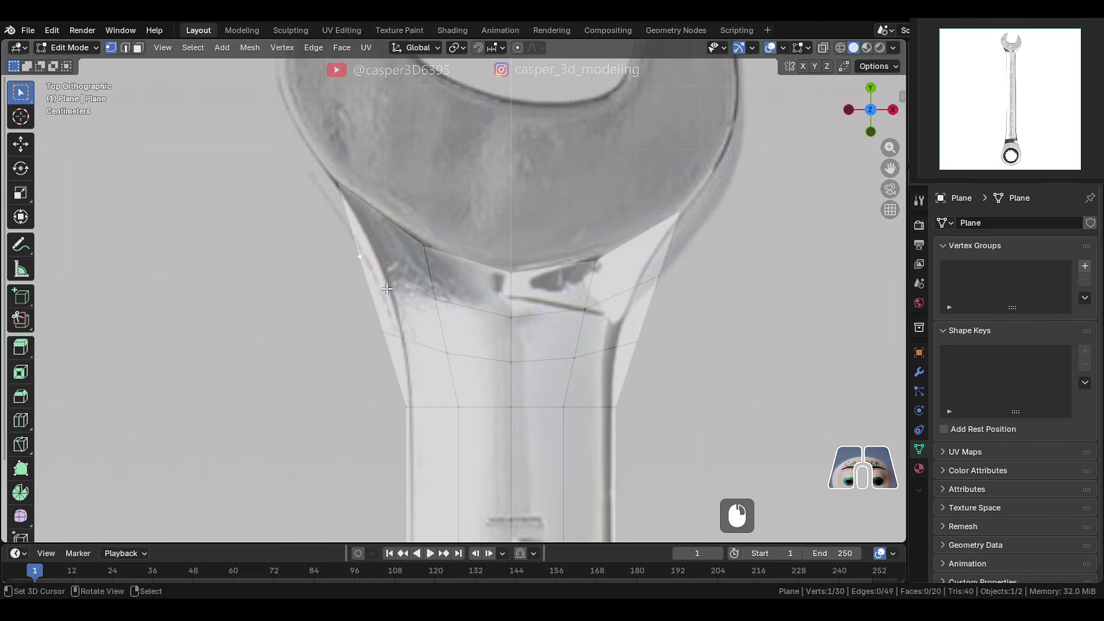
key("g")
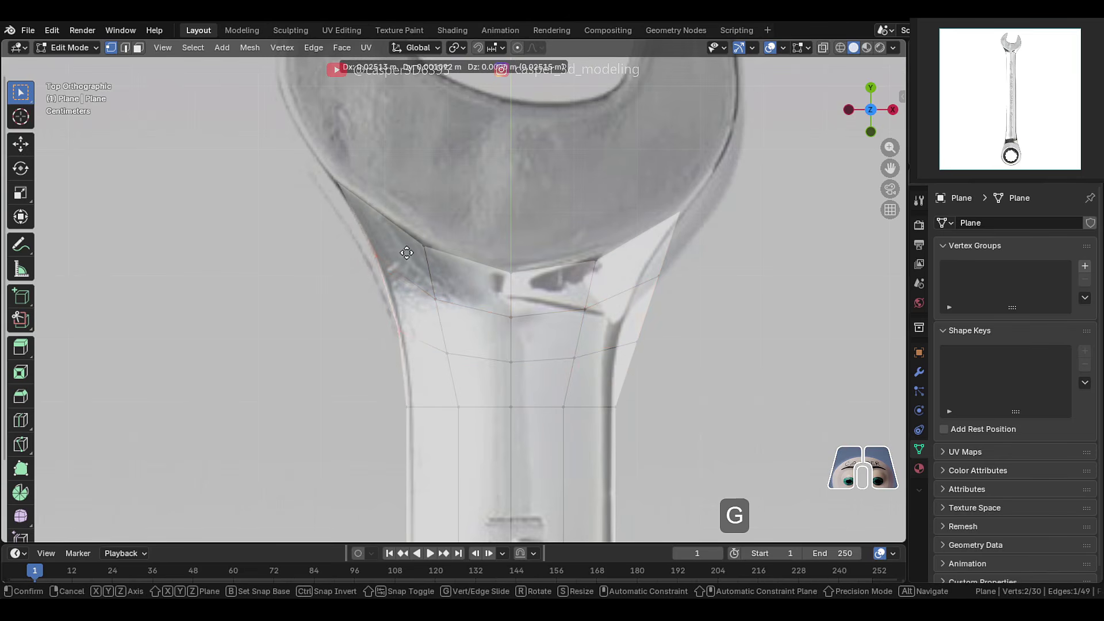
left_click(408, 253)
left_click(663, 271)
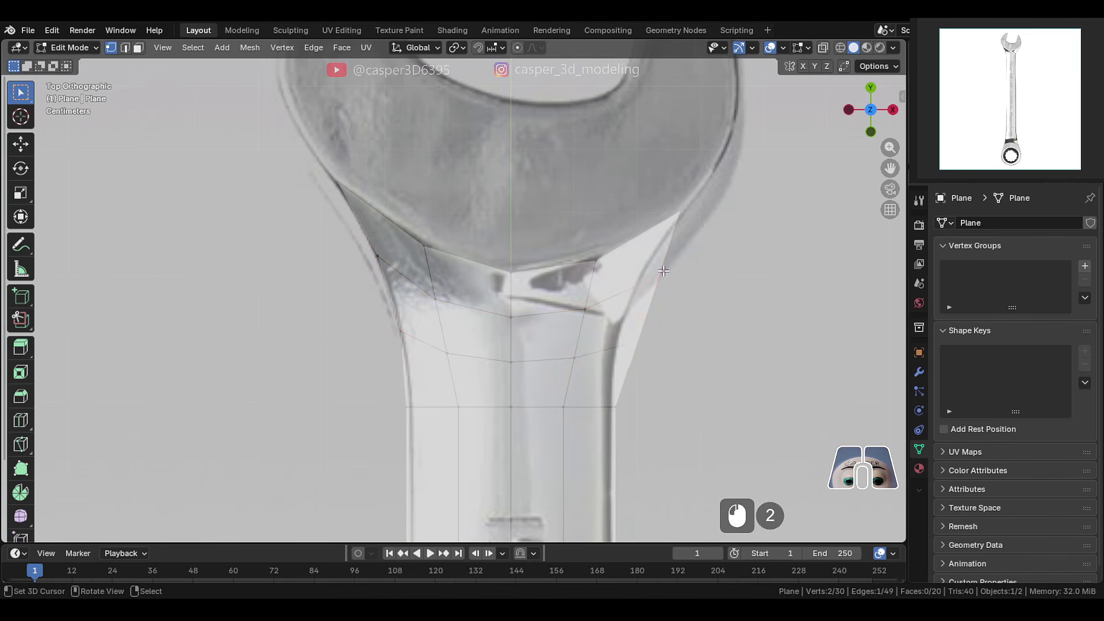
key("g")
left_click(652, 259)
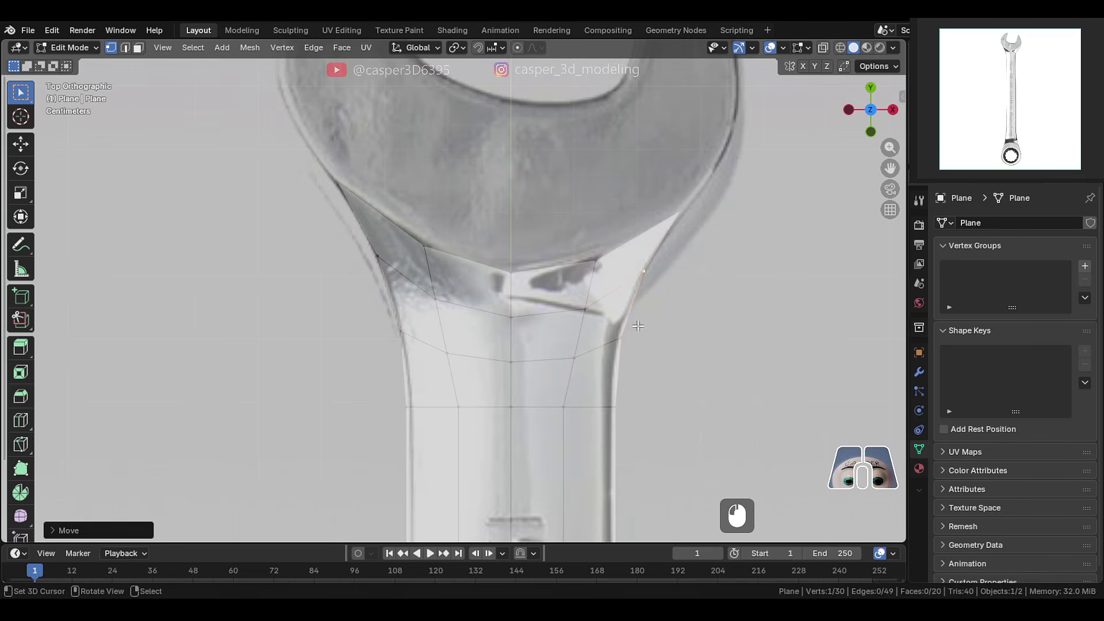
- Fine-tune the neck's intermediate outer vertices one by one so both sides follow the curved reference outline
left_click(642, 299)
key("g")
left_click(630, 335)
left_click(414, 334)
key("g")
left_click(415, 334)
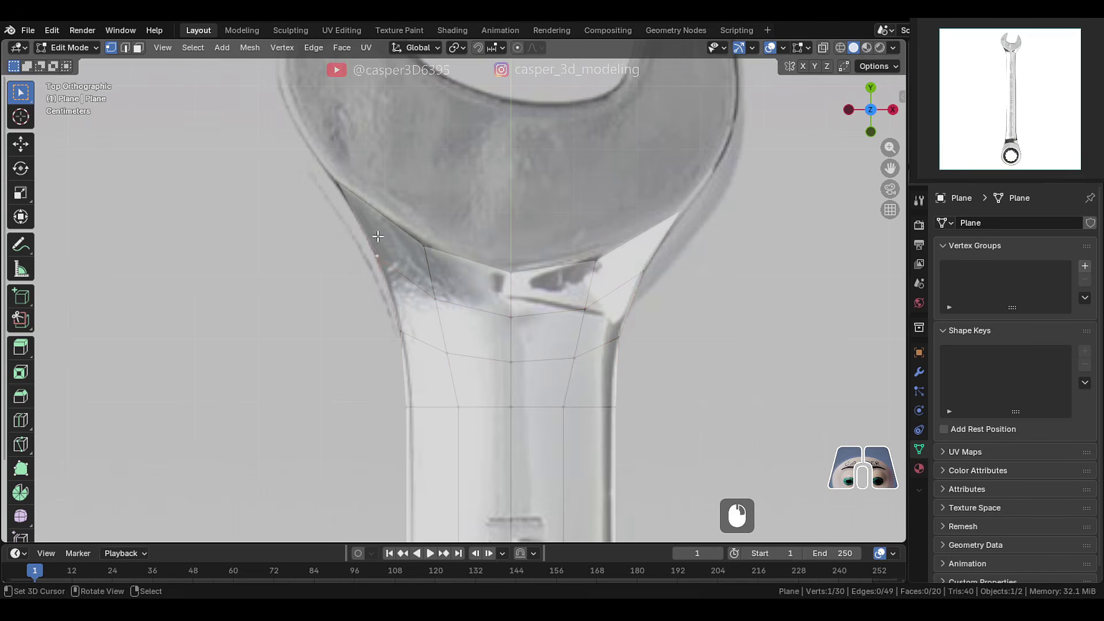
left_click(376, 256)
key("g")
left_click(377, 253)
- Raise the edge loop at the neck's base slightly to refine the transition into the shaft
double_click(483, 407)
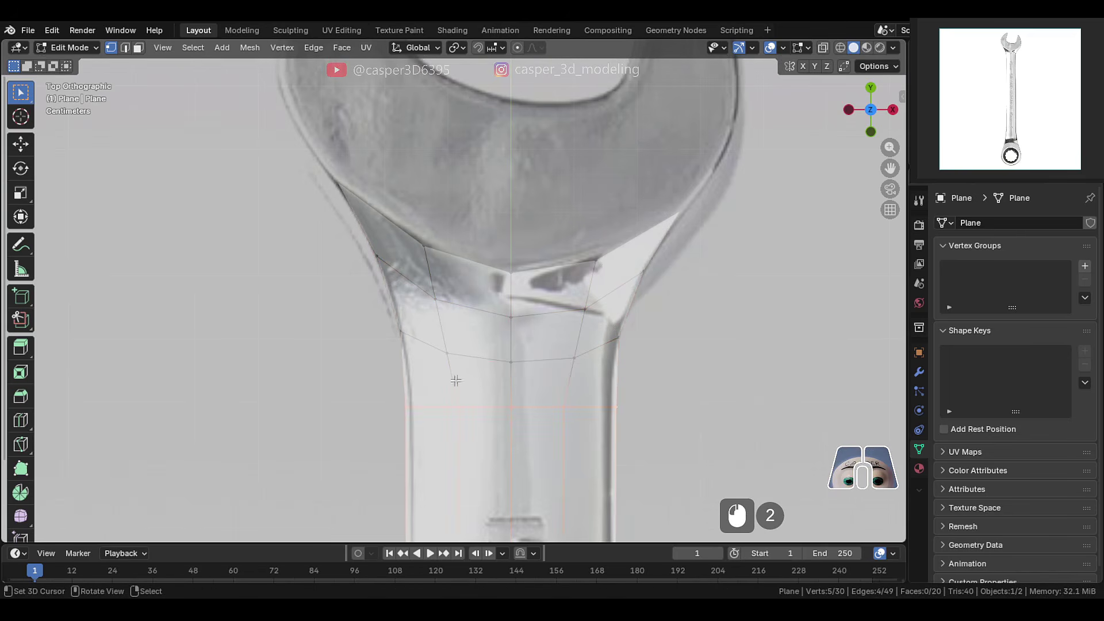
key("g")
left_click(543, 377, "shift")
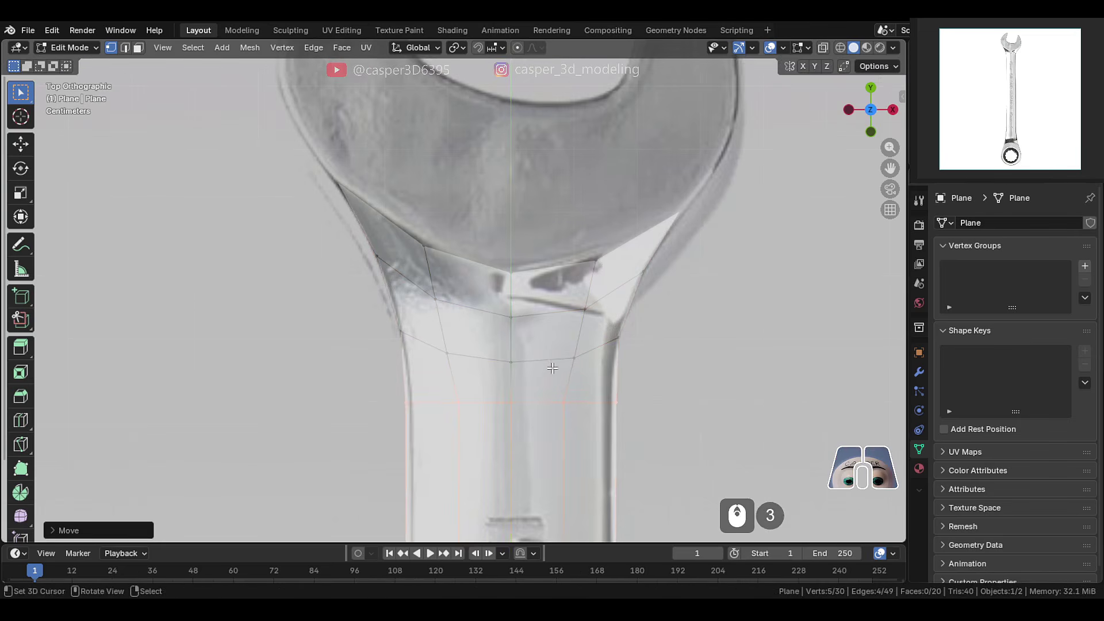
- Duplicate the neck's upper-left corner vertex and place the copy at the inner tip of the left jaw prong
middle_click_drag(552, 368, 398, 389, "shift")
left_click(382, 391)
key("shift+d")
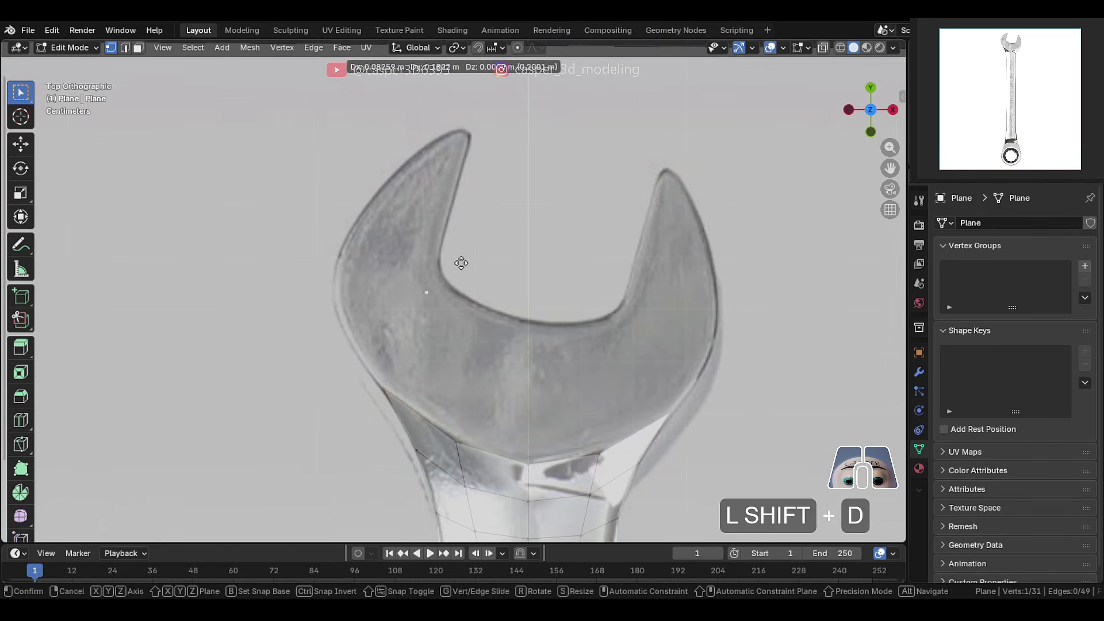
left_click(498, 113, "shift")
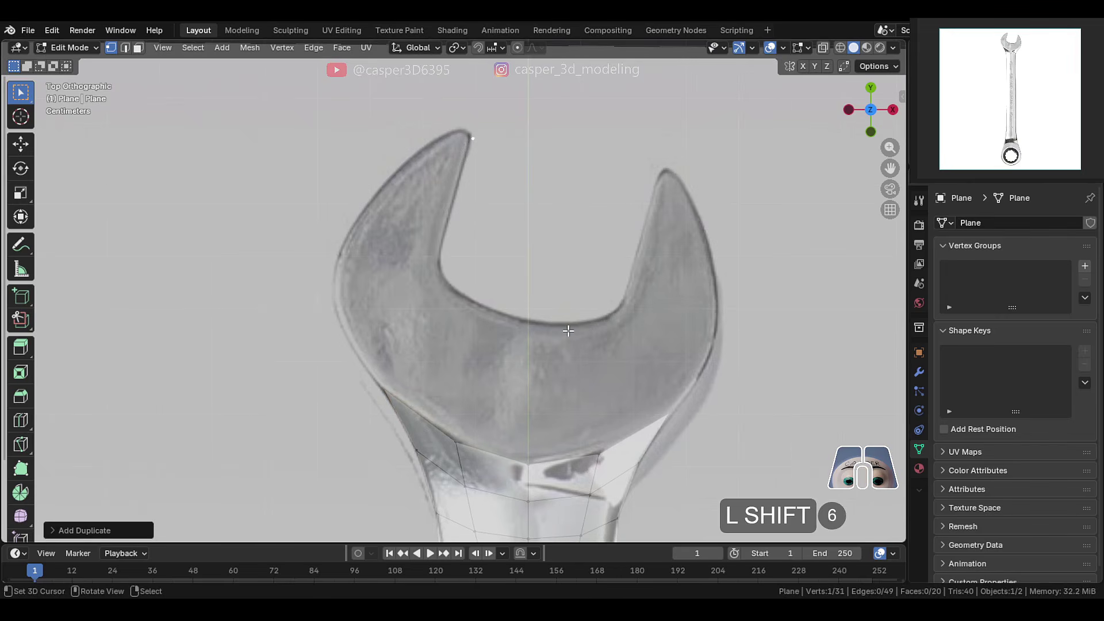
- Roll the view until the sides of the jaw opening stand vertical and set the transform orientation to View
key("shift")
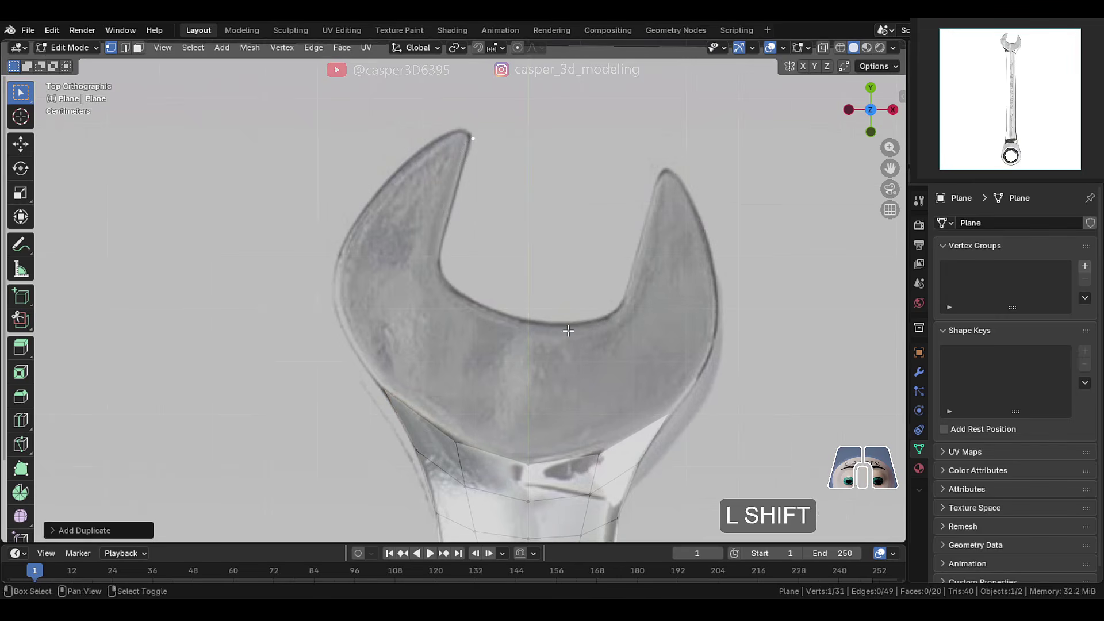
key("shift")
key("shift")
key("shift")
key("shift")
key("shift")
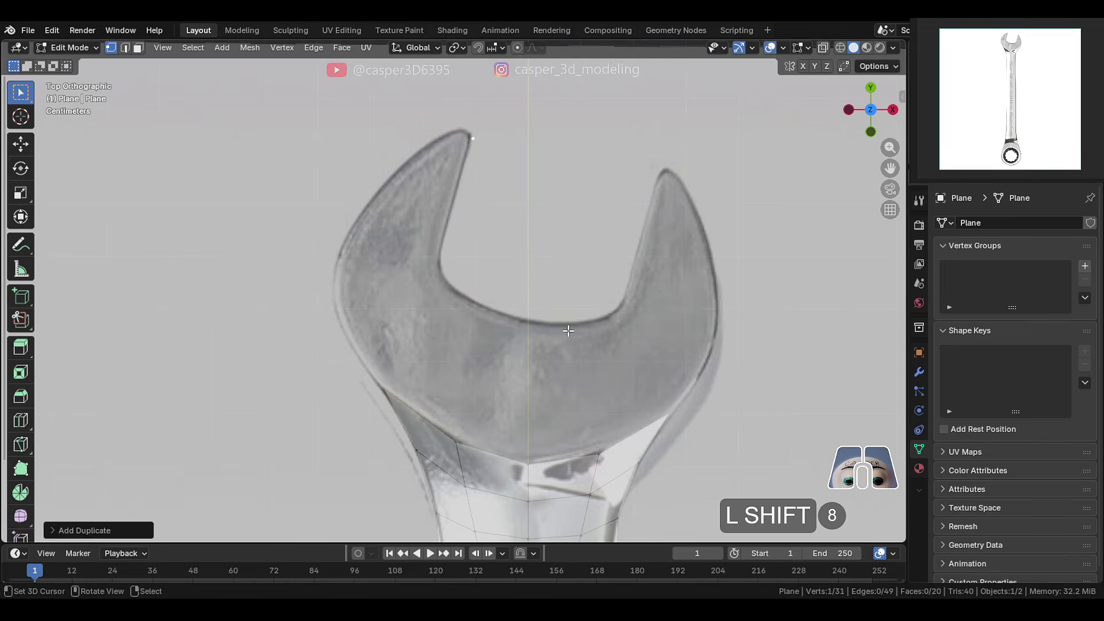
key("shift+KP_4")
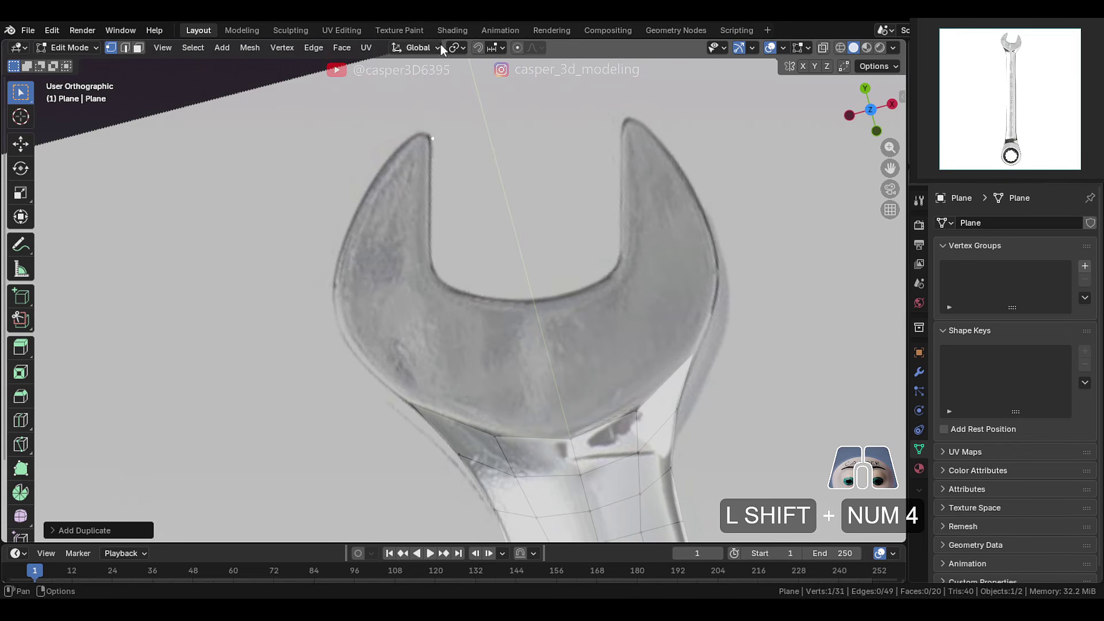
left_click(426, 48, "shift")
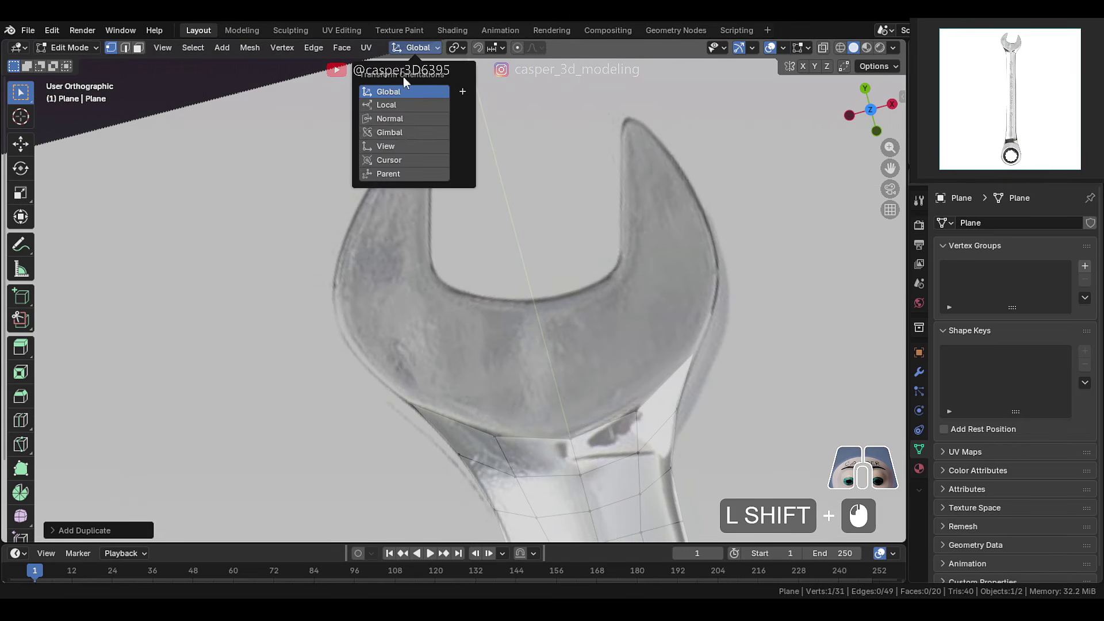
left_click(416, 144)
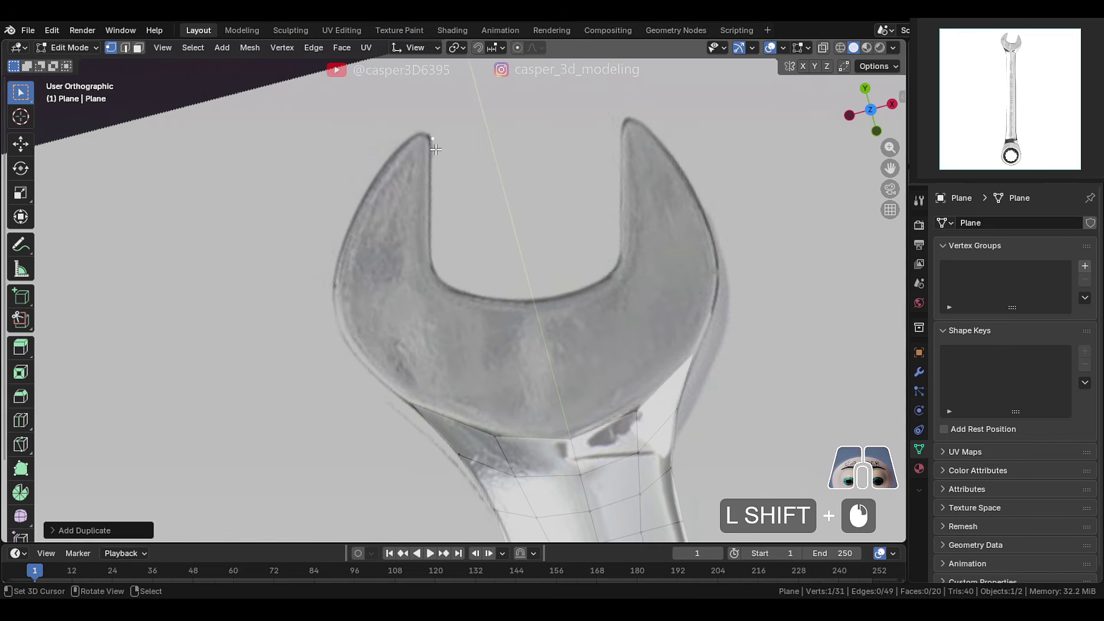
key("shift+d")
key("shift+y")
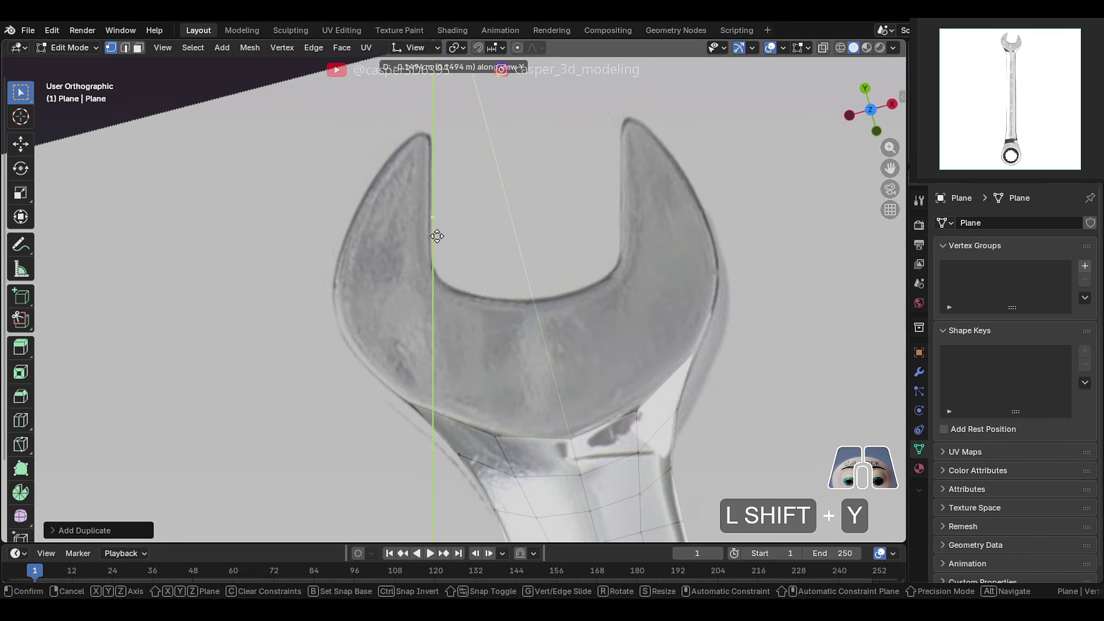
left_click(438, 248, "shift")
key("ctrl+shift+z")
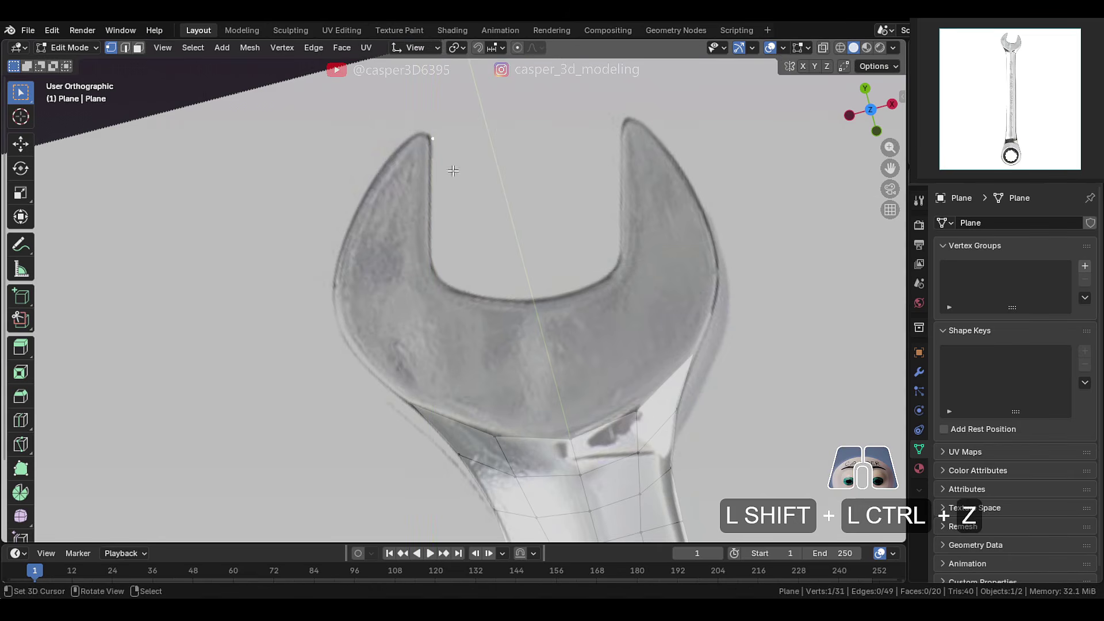
left_click(433, 46)
left_click(419, 88)
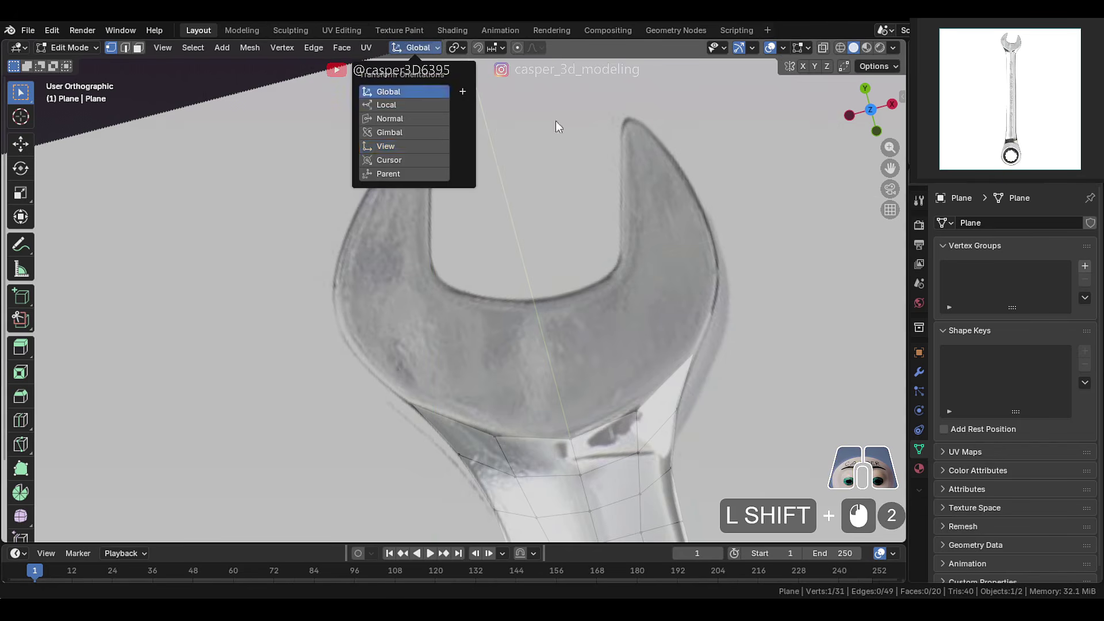
key("e")
key("y")
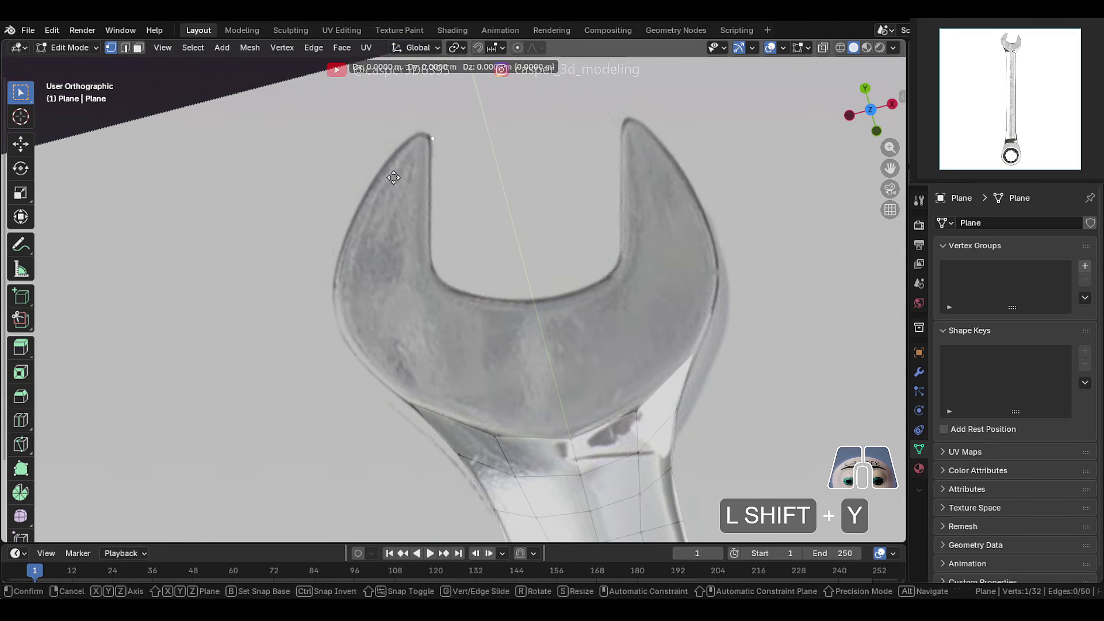
left_click(422, 227, "shift")
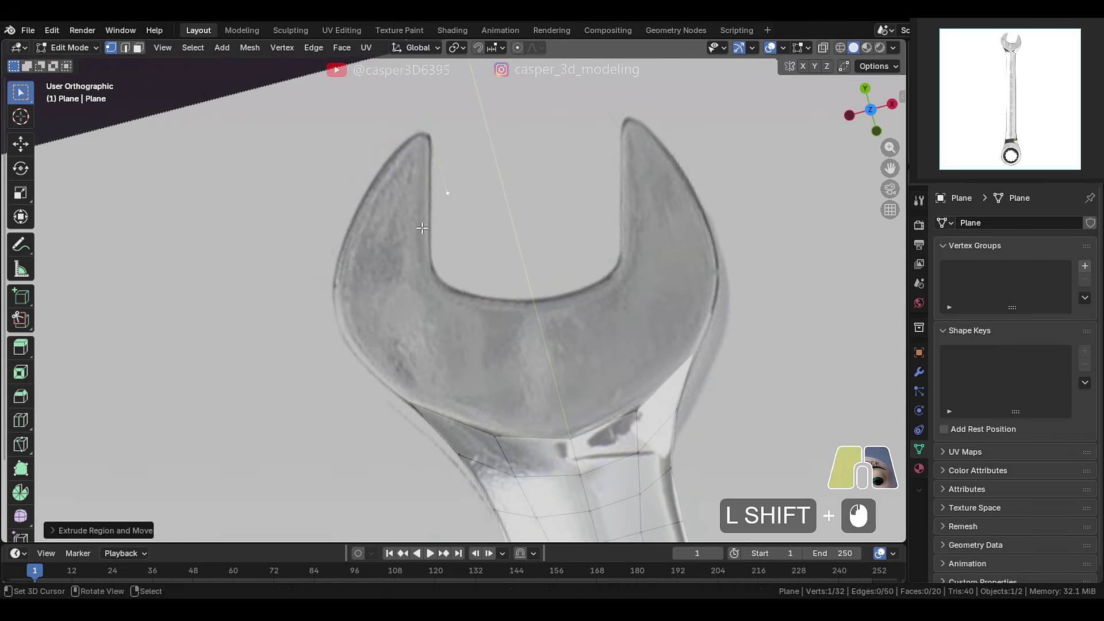
key("ctrl+shift+z")
left_click(432, 49, "shift")
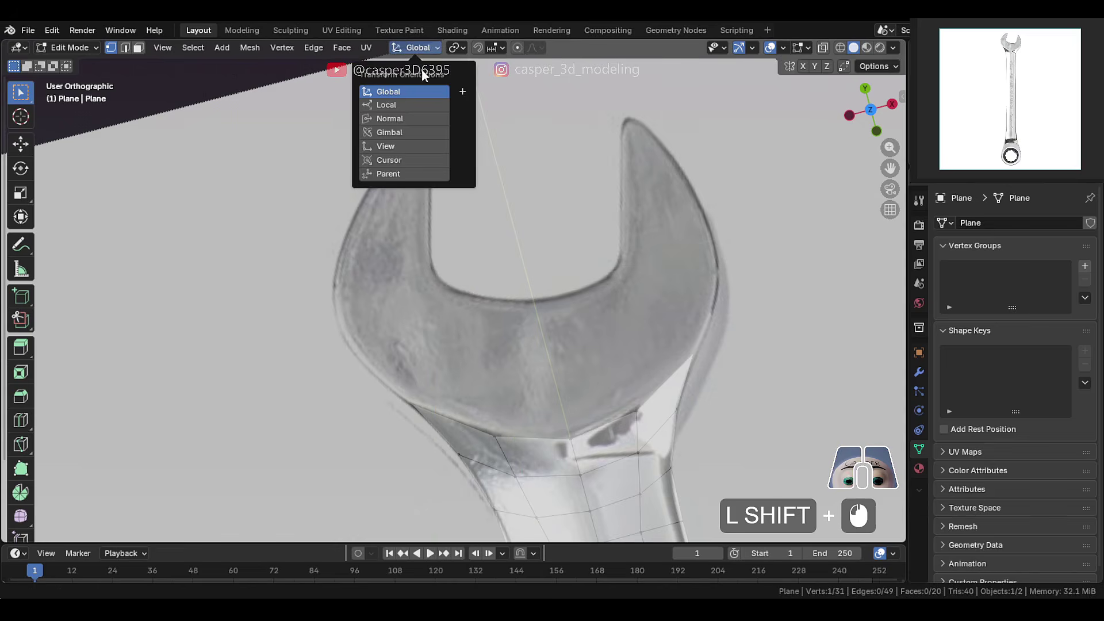
left_click(412, 145)
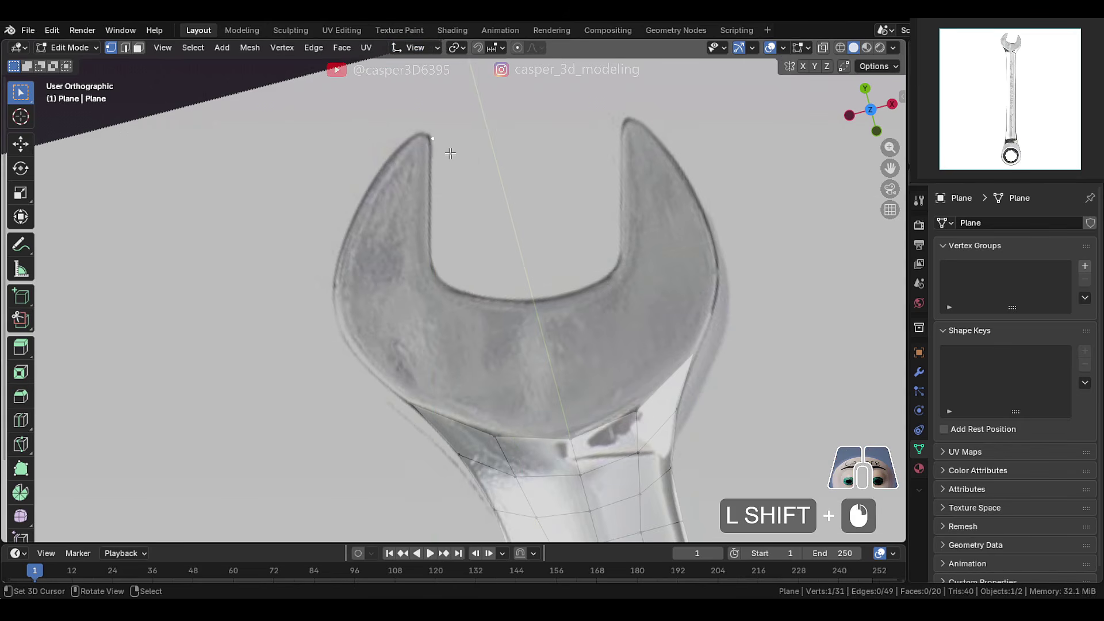
- Extrude the left prong's tip vertex down along the view's Y axis to the jaw opening's inner left corner
key("e")
key("y")
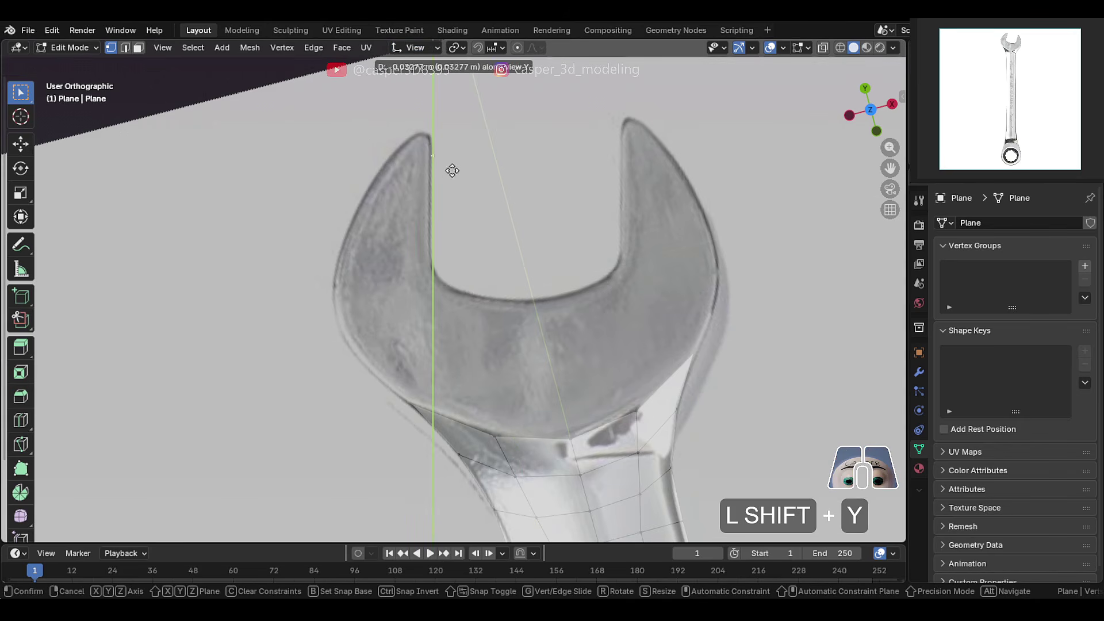
left_click(455, 295, "shift")
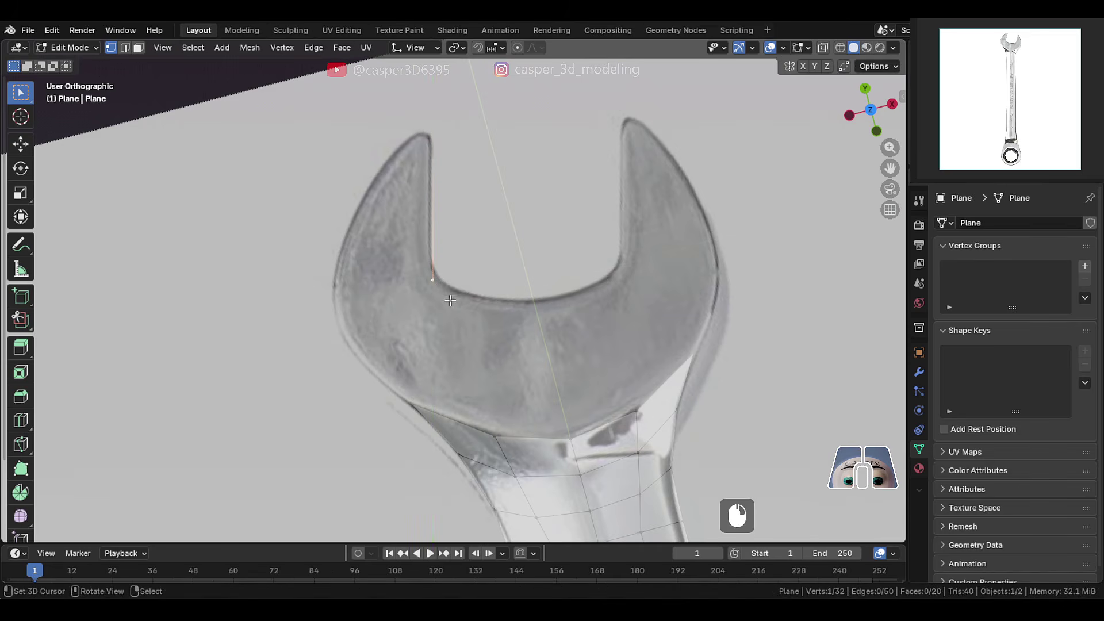
- Continue extruding the vertex through the middle of the opening's floor and its inner right corner up to the right prong's tip
key("e")
left_click(539, 311)
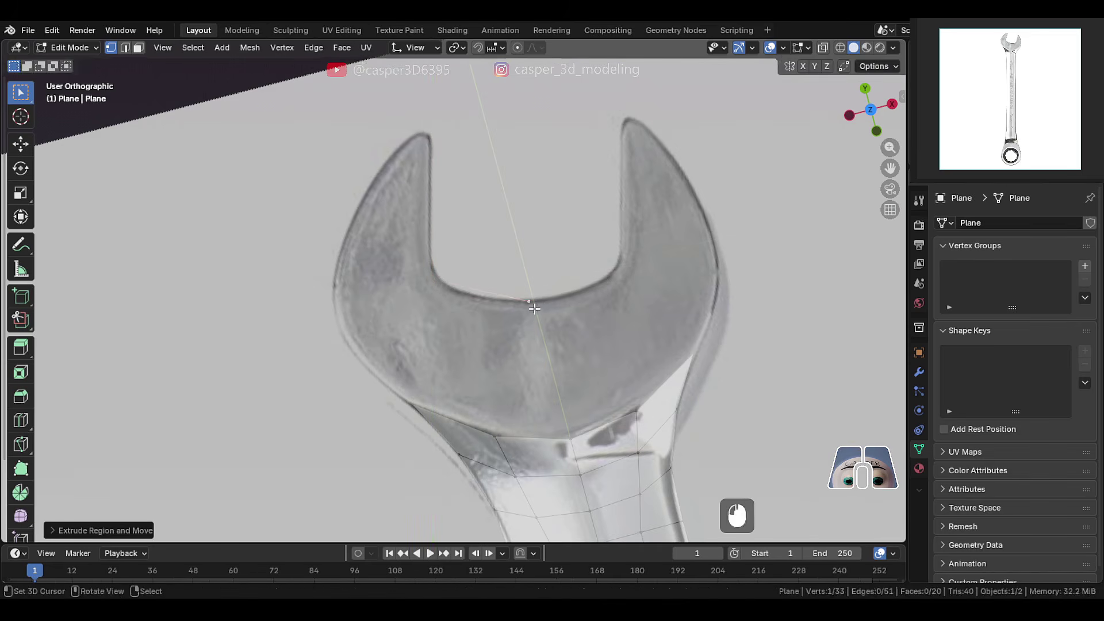
key("e")
left_click(630, 274)
key("e")
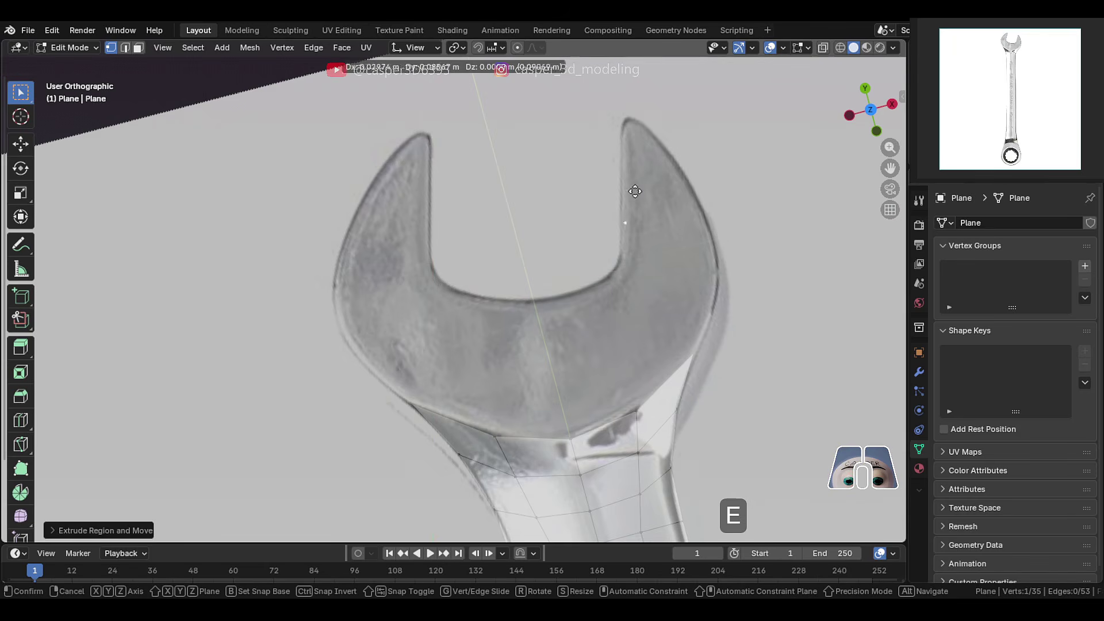
left_click(592, 139)
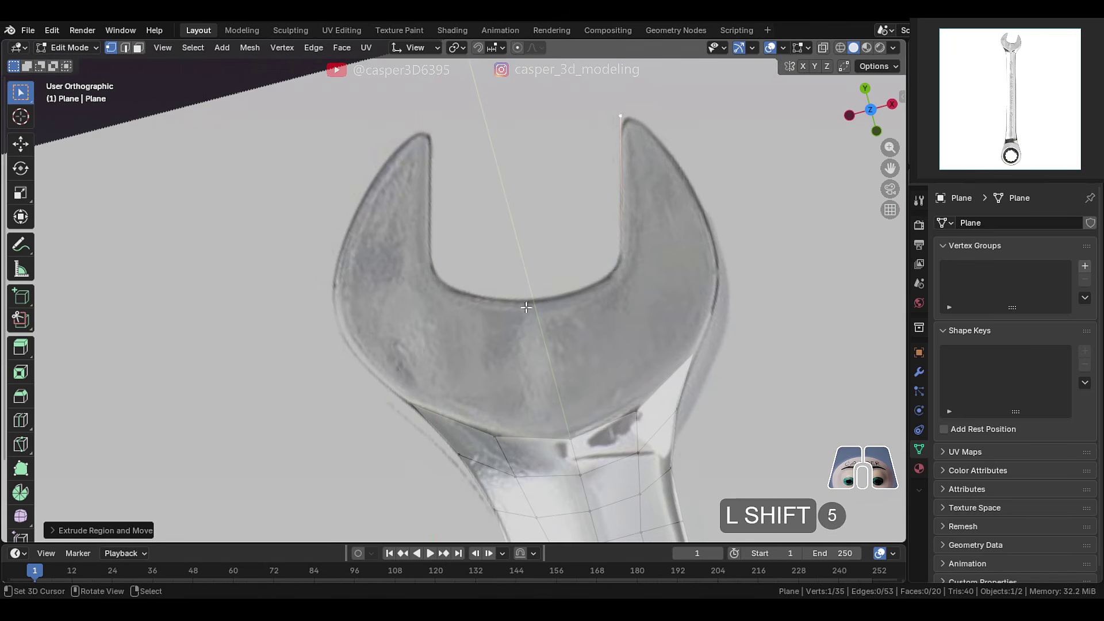
- Move the two inner corner vertices of the jaw opening slightly down to match the reference
right_click(517, 302)
right_click(436, 275)
right_click(627, 258, "shift")
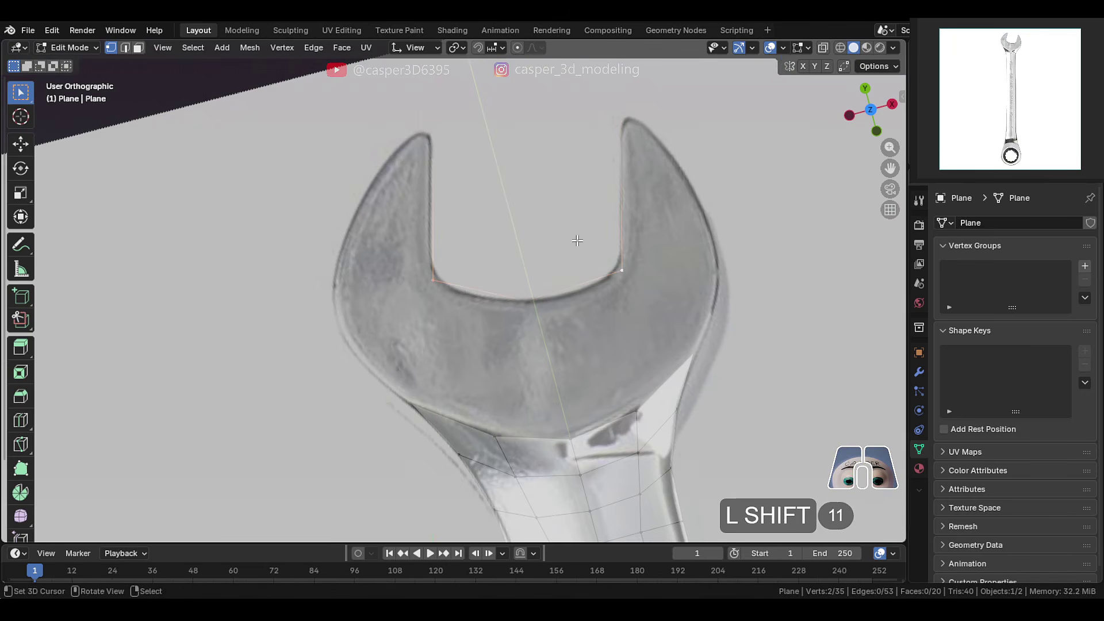
key("g")
left_click(455, 265)
- Shift the edge on the opening's left side slightly along the view's X axis onto the prong's inner outline
right_click(433, 284)
right_click(434, 140, "shift")
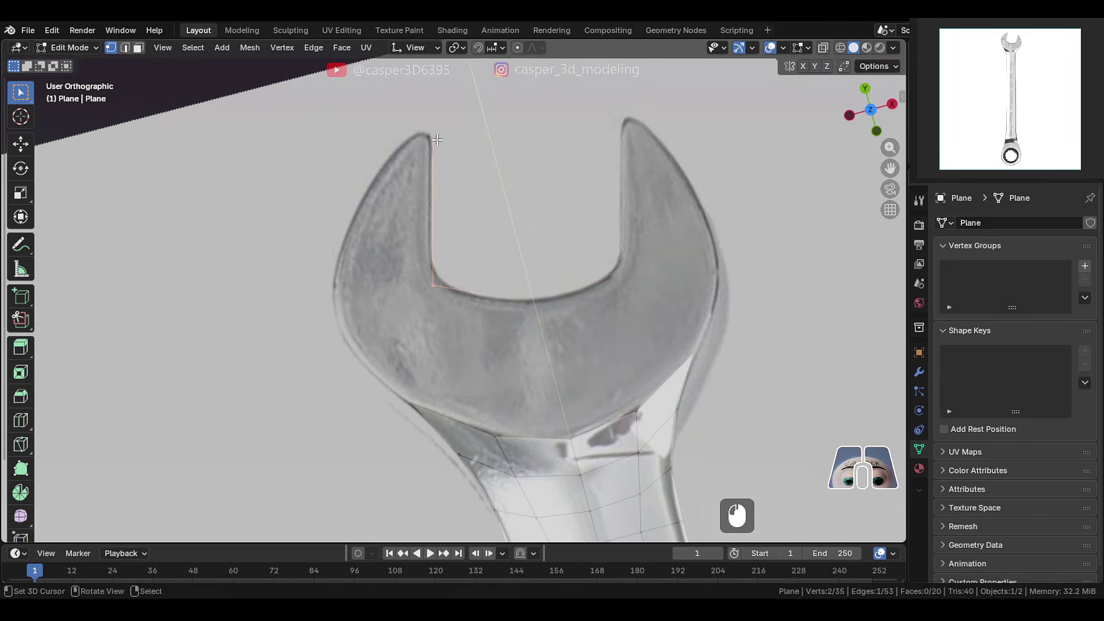
key("g")
key("x")
left_click(436, 138)
- Select only the two inner corner vertices of the jaw opening, leaving out the middle floor vertex
right_click(433, 284)
right_click(621, 277, "shift")
right_click(529, 303, "shift")
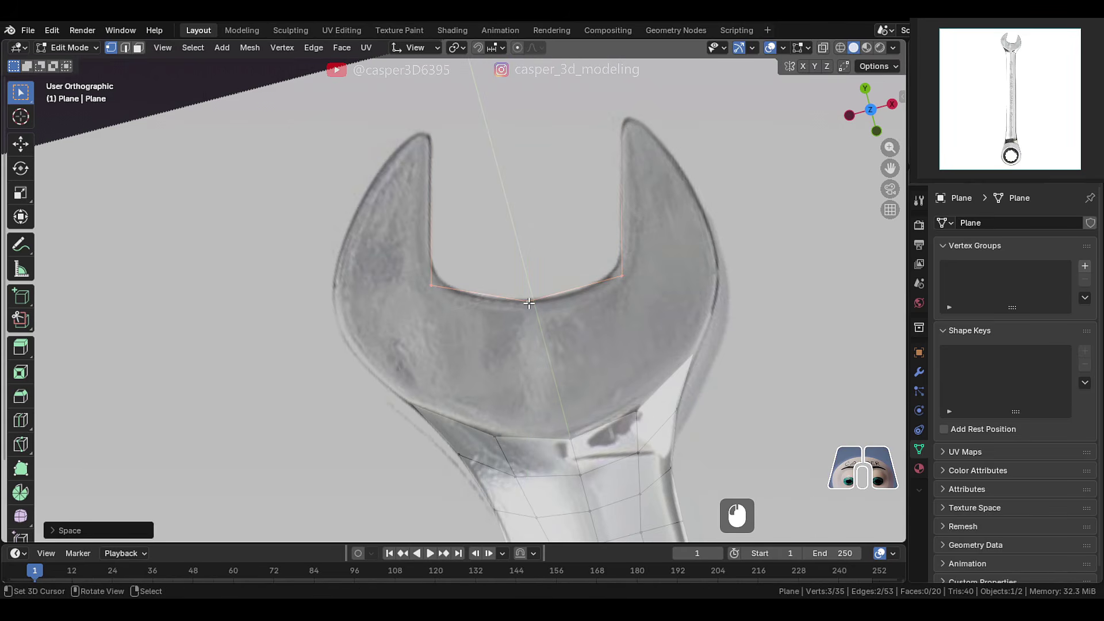
right_click(529, 303, "shift")
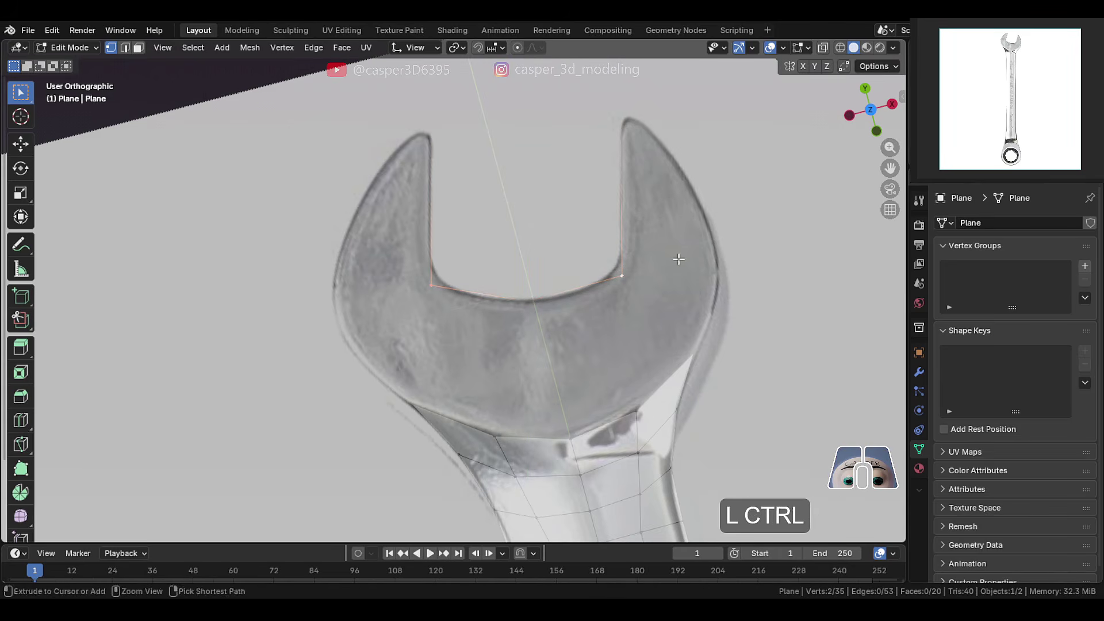
key("ctrl+b")
left_click(702, 263, "ctrl")
key("ctrl+z")
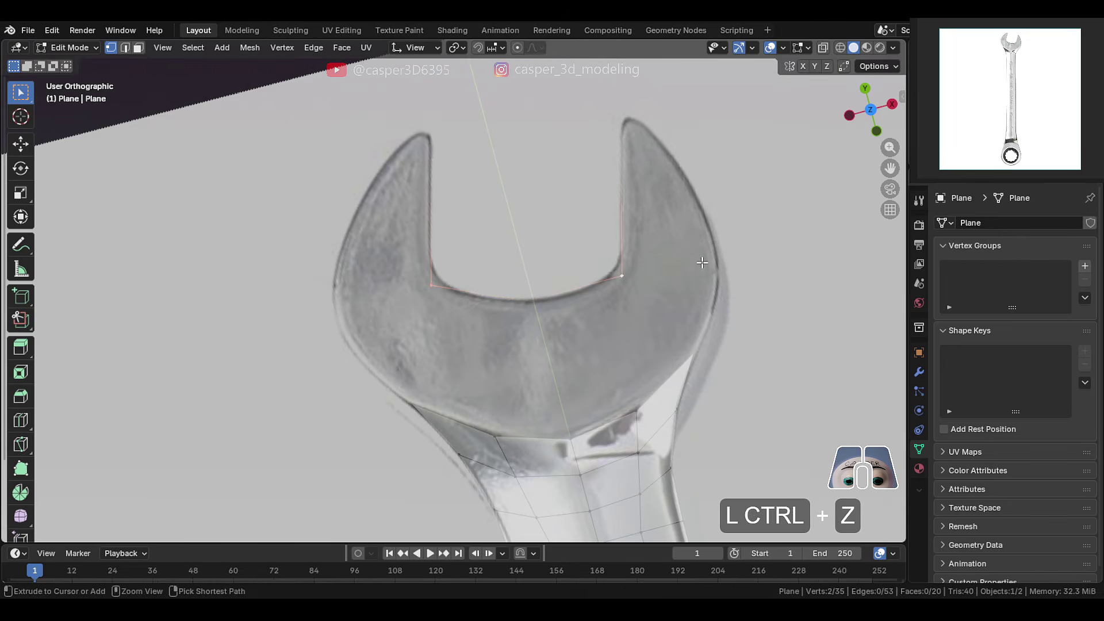
- Apply a vertex bevel with 2 segments to both inner corners, rounding them to the reference curve of the jaw opening
key("ctrl+shift+b")
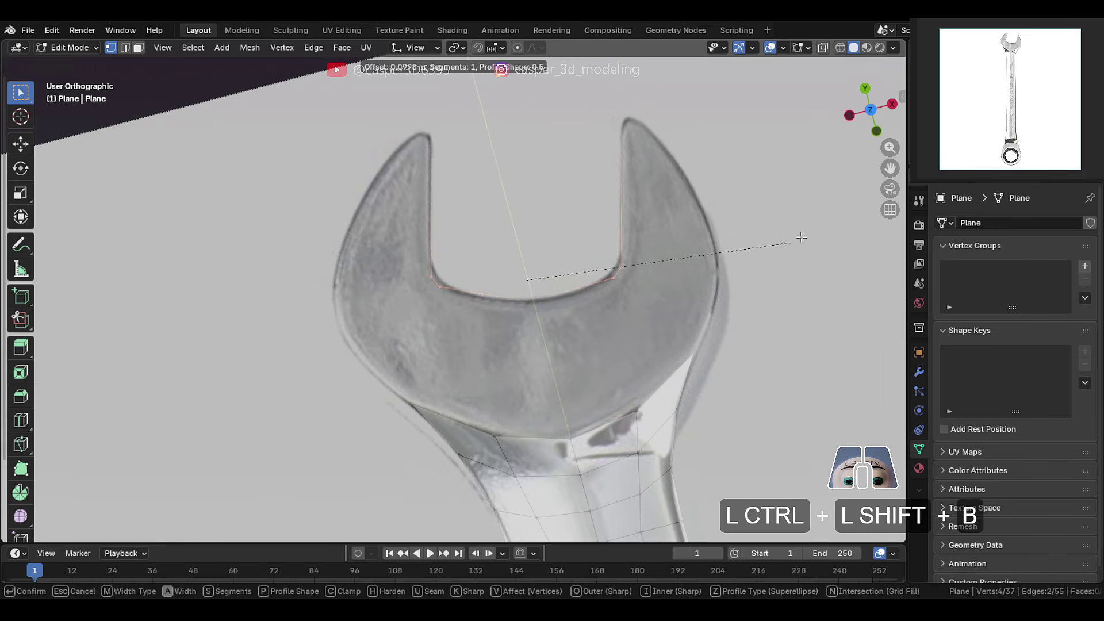
scroll(889, 214, "up", 2)
left_click(890, 214)
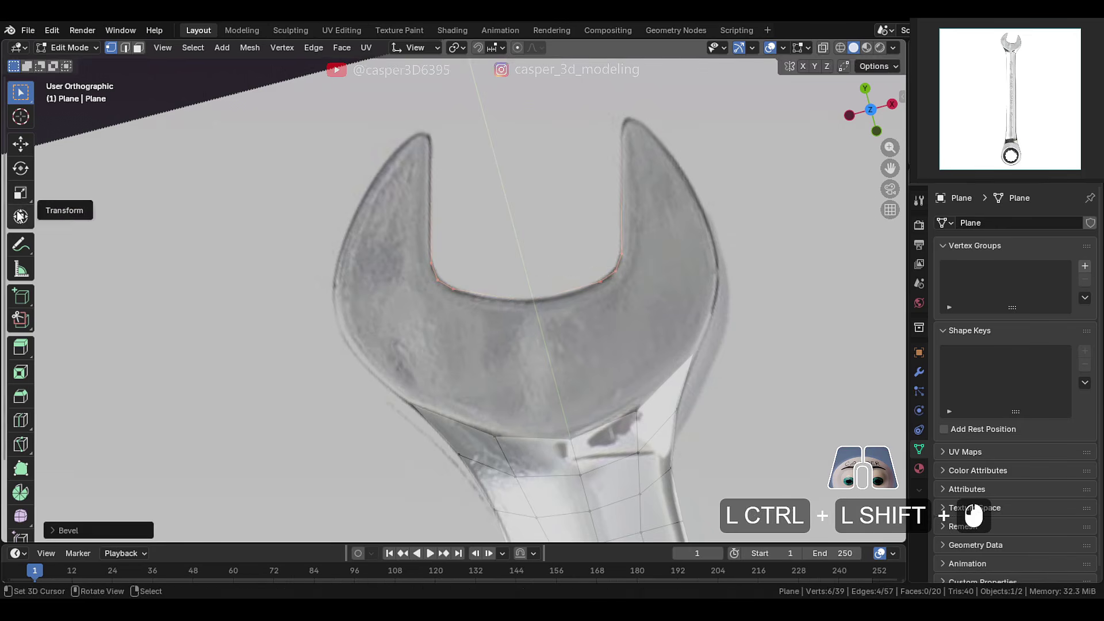
- Apply a vertex bevel with 2 segments to the middle floor vertex of the jaw opening
left_click(528, 293)
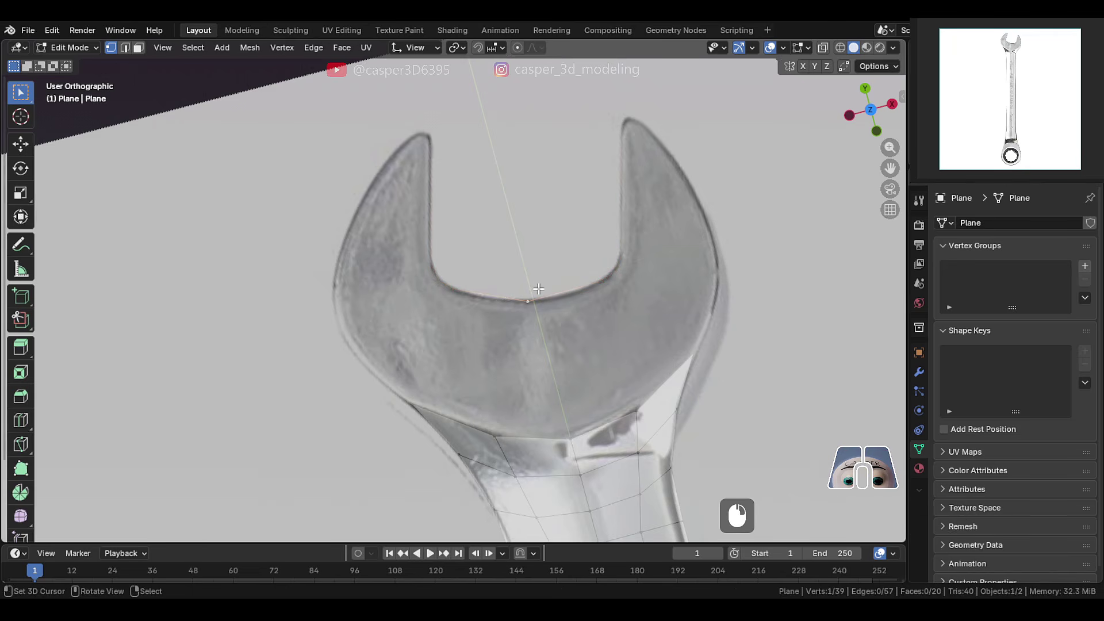
key("ctrl+b")
key("ctrl+z")
key("ctrl+shift+b")
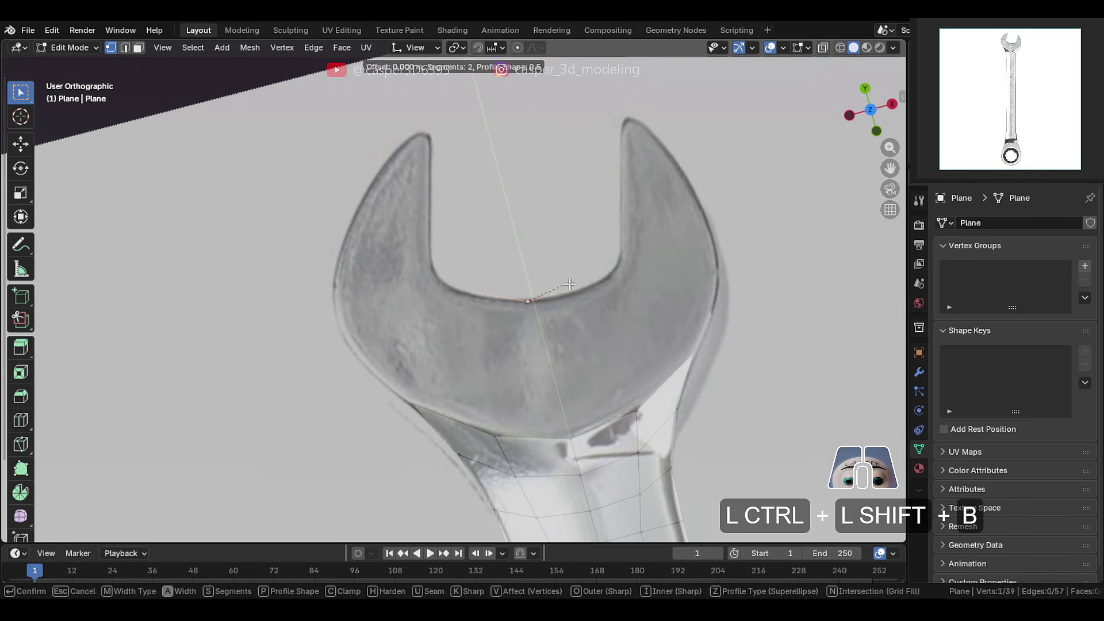
left_click(80, 185)
- Move the beveled floor vertices slightly down along the Y axis to match the reference curve of the jaw opening
key("g")
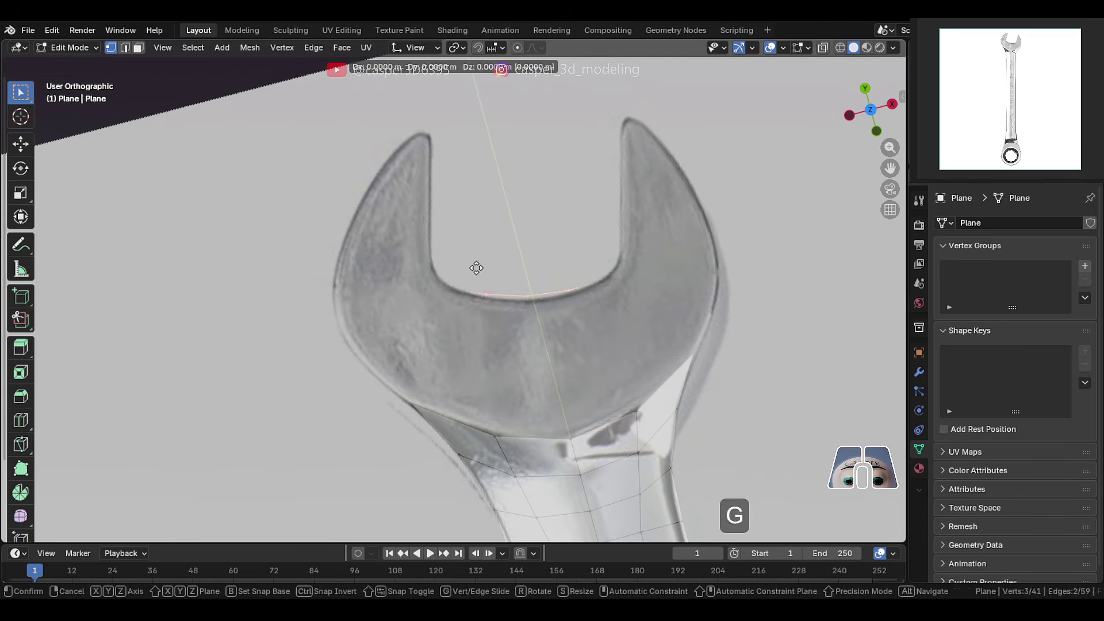
key("y")
left_click(476, 292, "shift")
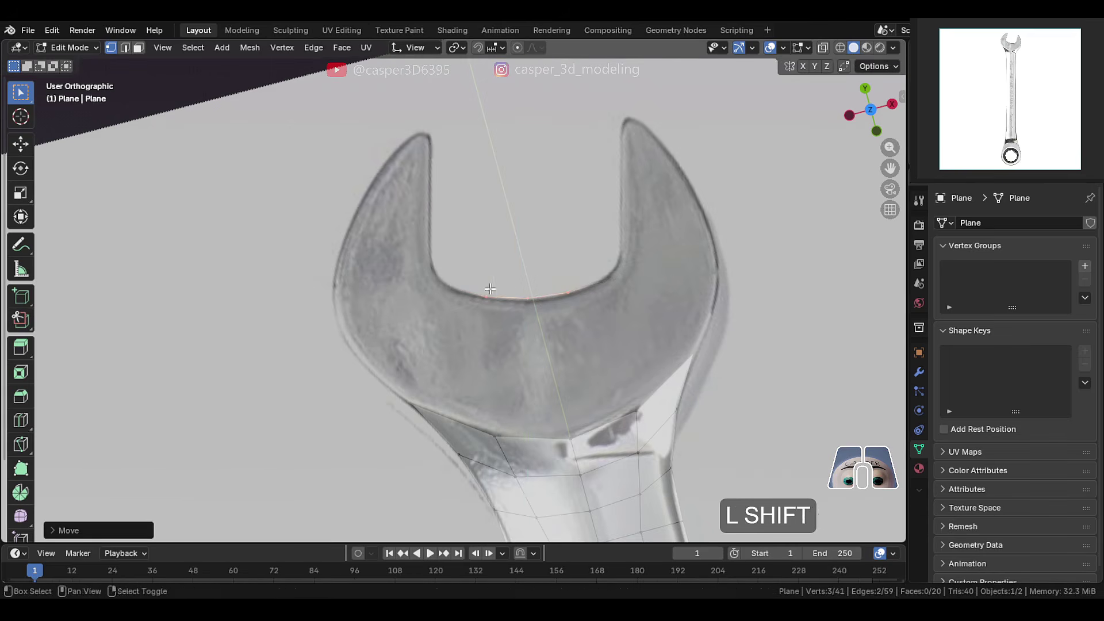
- Select the whole inner outline of the jaw opening and extrude it outward by scaling, creating a band of faces around it
right_click(628, 277)
right_click(456, 217)
left_click(620, 197, "alt")
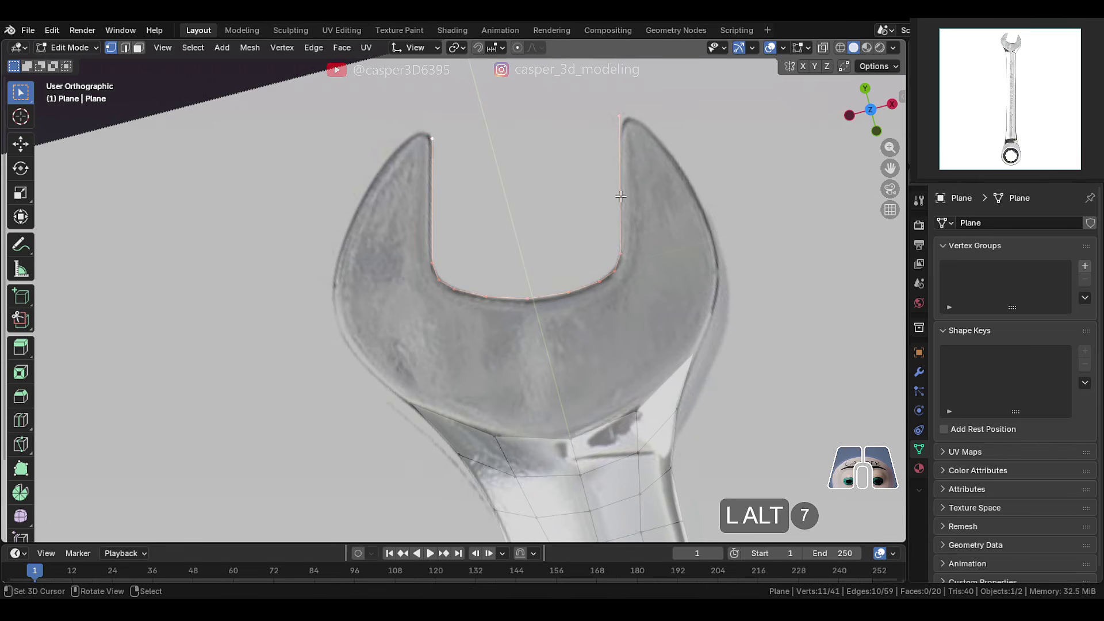
key("e")
key("s")
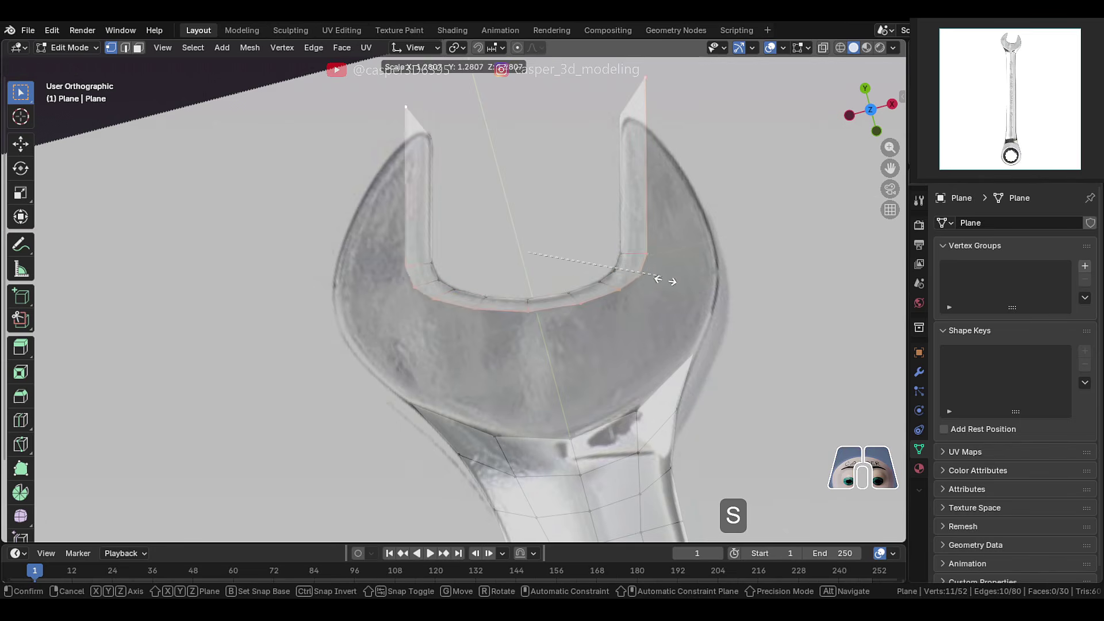
left_click(678, 286)
- Select the middle outer vertex below the jaw opening, set the snap target to Vertex and enable automatic vertex merging
middle_click_drag(595, 317, 581, 260, "shift")
right_click(547, 270)
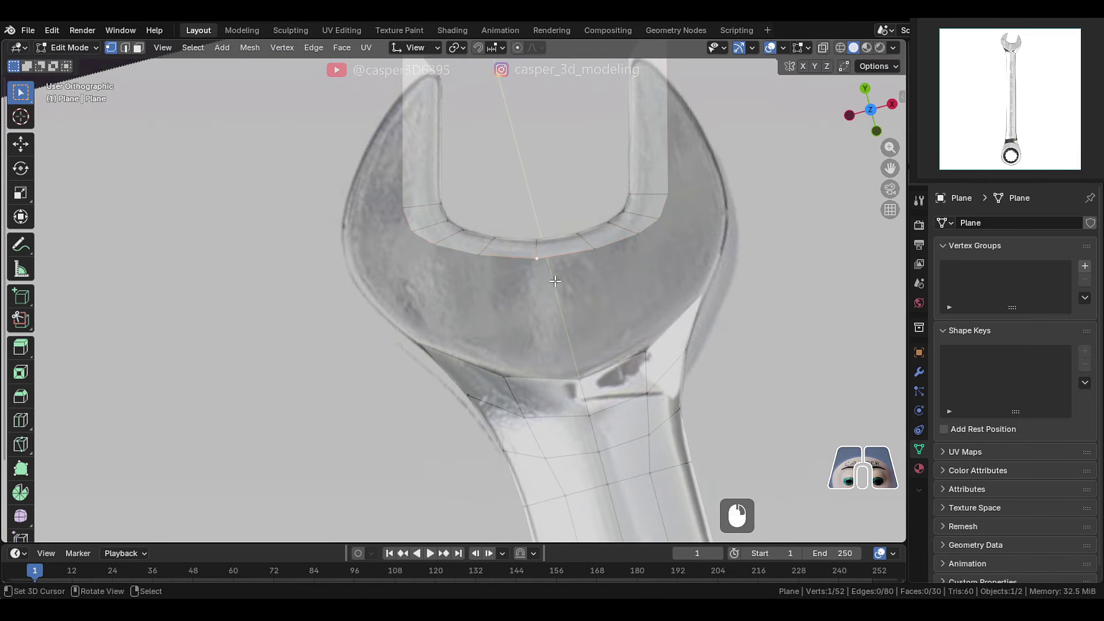
key("g")
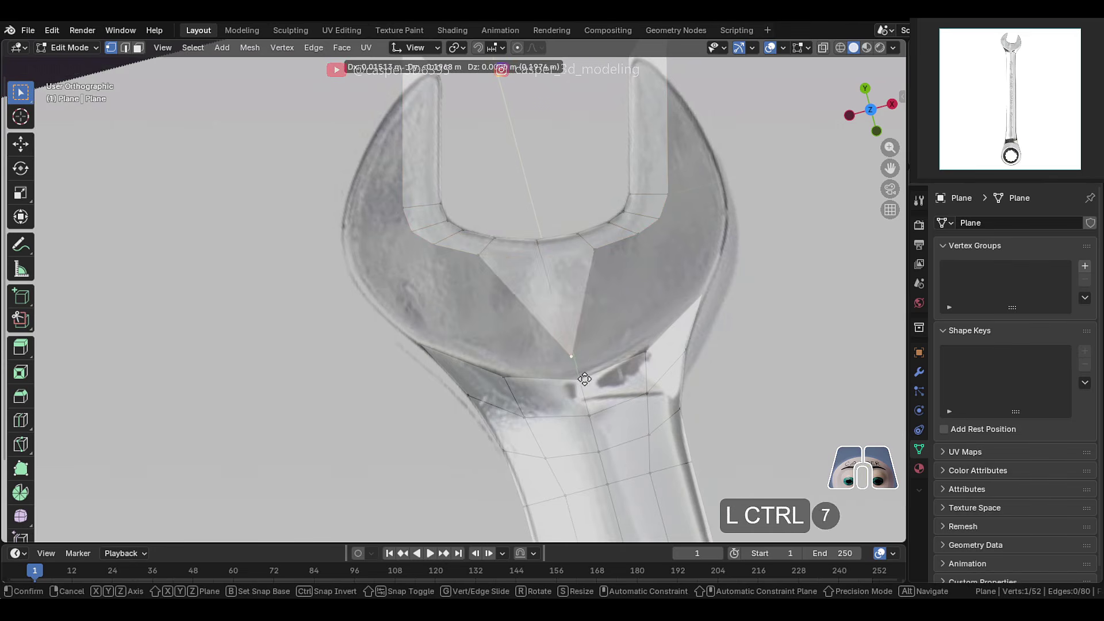
right_click(606, 173)
left_click(501, 47)
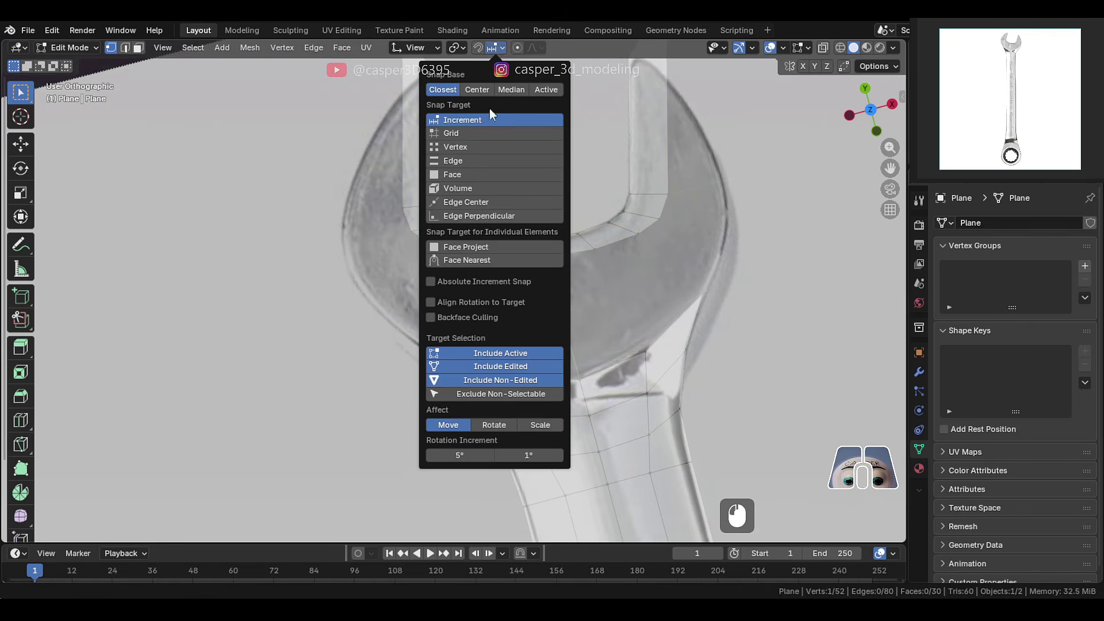
left_click(489, 147)
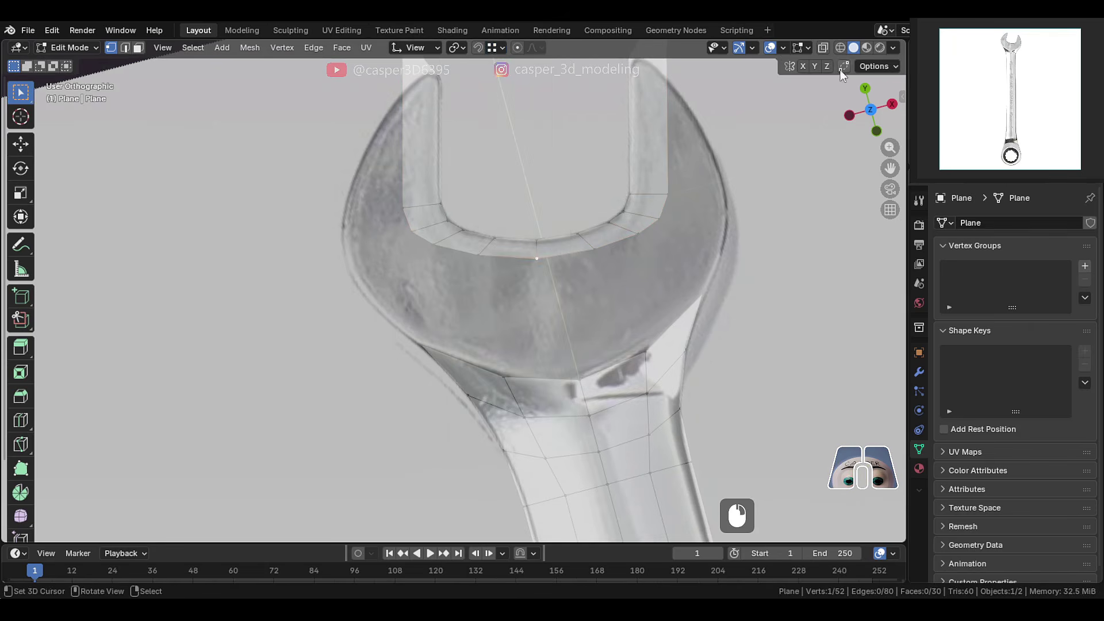
left_click(844, 67)
- Snap and merge the middle outer vertex and the two on its right onto the matching vertices at the neck's top edge
key("g")
left_click(598, 241, "ctrl")
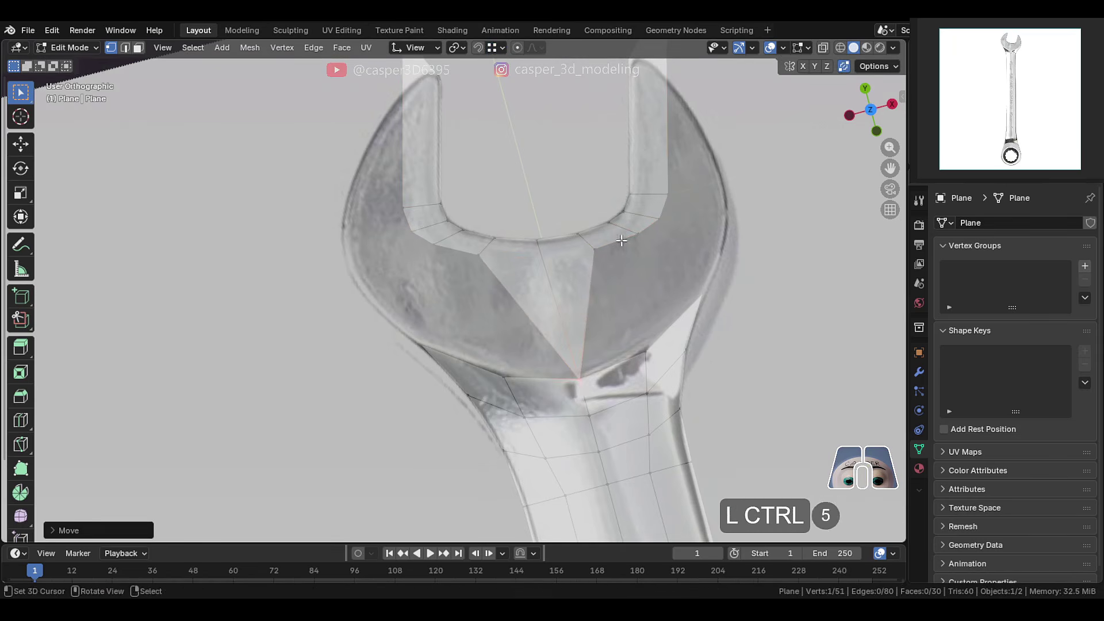
key("g")
left_click(649, 355, "ctrl")
right_click(642, 237)
key("g")
left_click(703, 298, "ctrl")
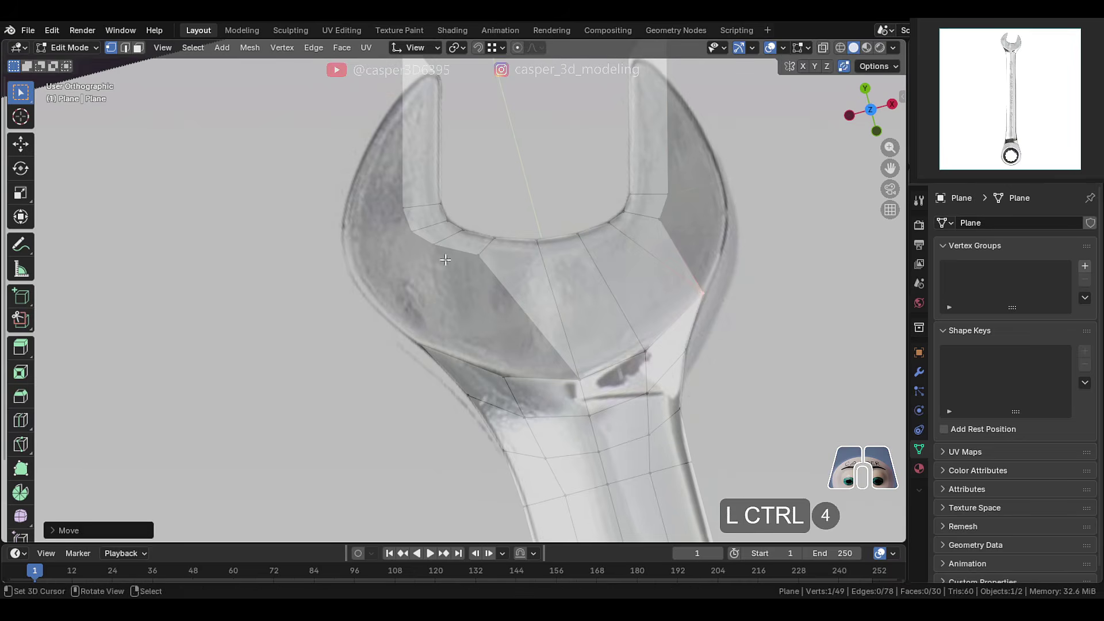
- Snap and merge the outer vertices left of the middle onto the remaining vertices at the neck's top edge
right_click(486, 263)
key("g")
left_click(499, 363, "ctrl")
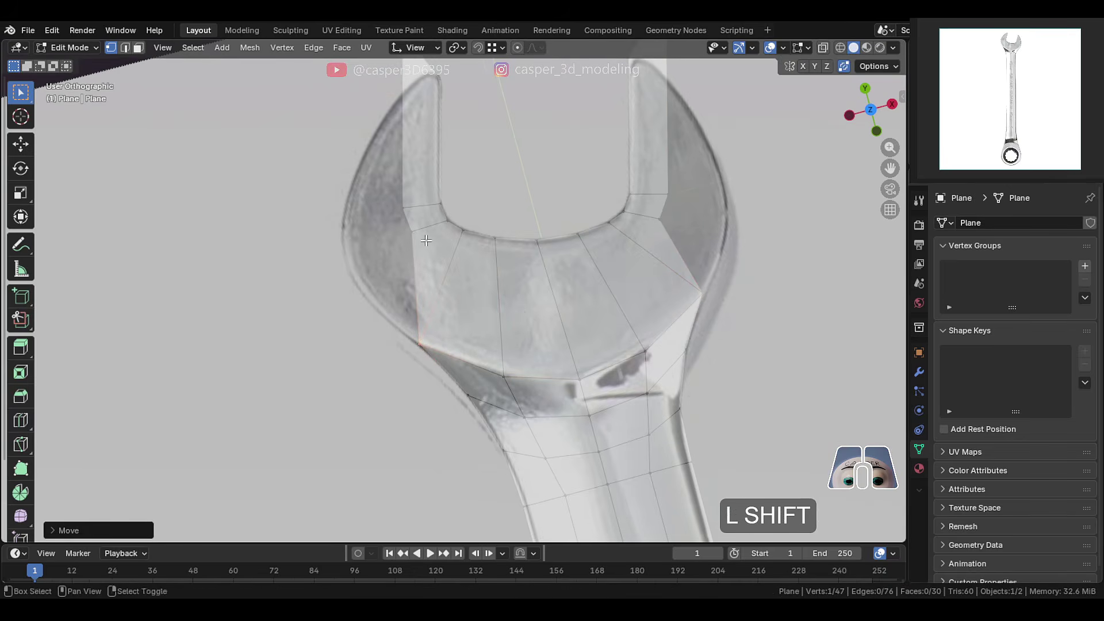
- Move the two lower outer vertices of the left prong outward onto the jaw's left outline in the reference
middle_click_drag(419, 239, 397, 320, "shift")
key("g")
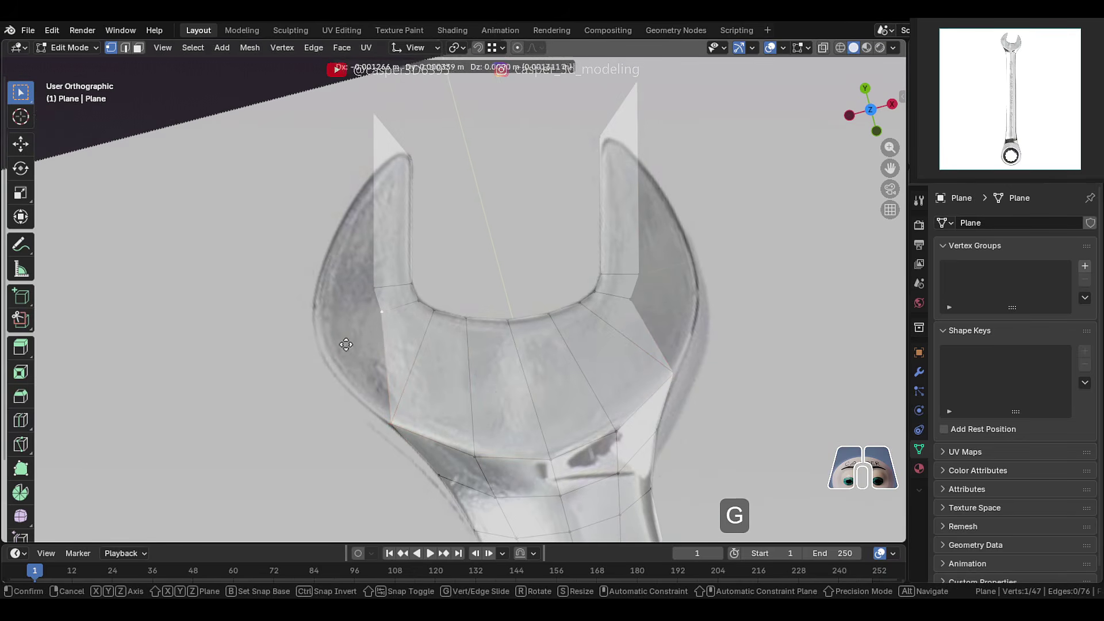
left_click(340, 360)
key("g")
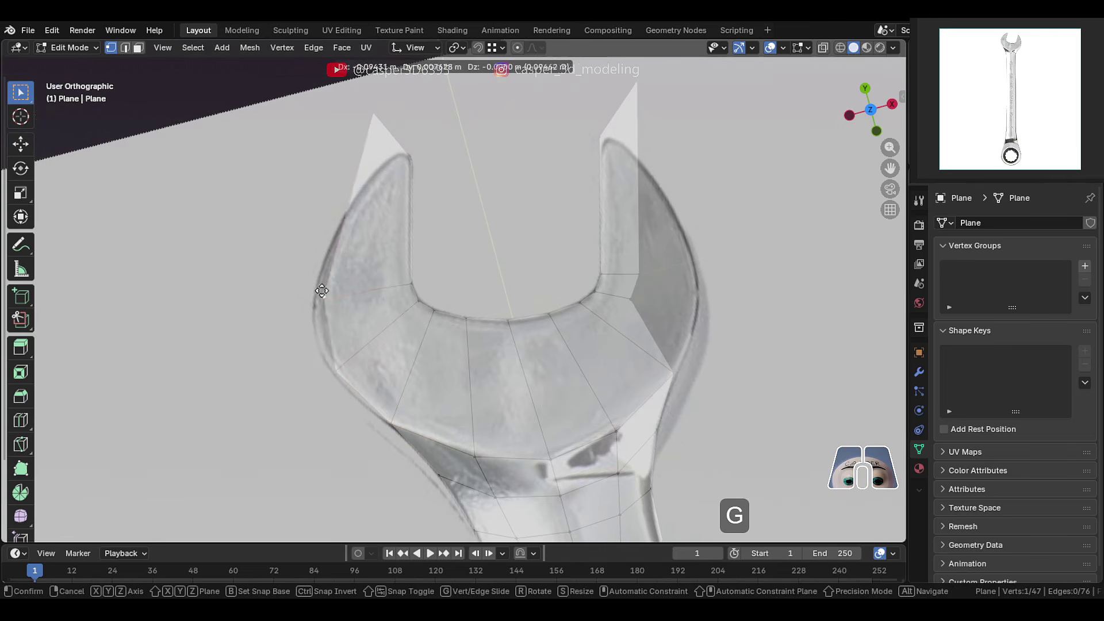
left_click(318, 296)
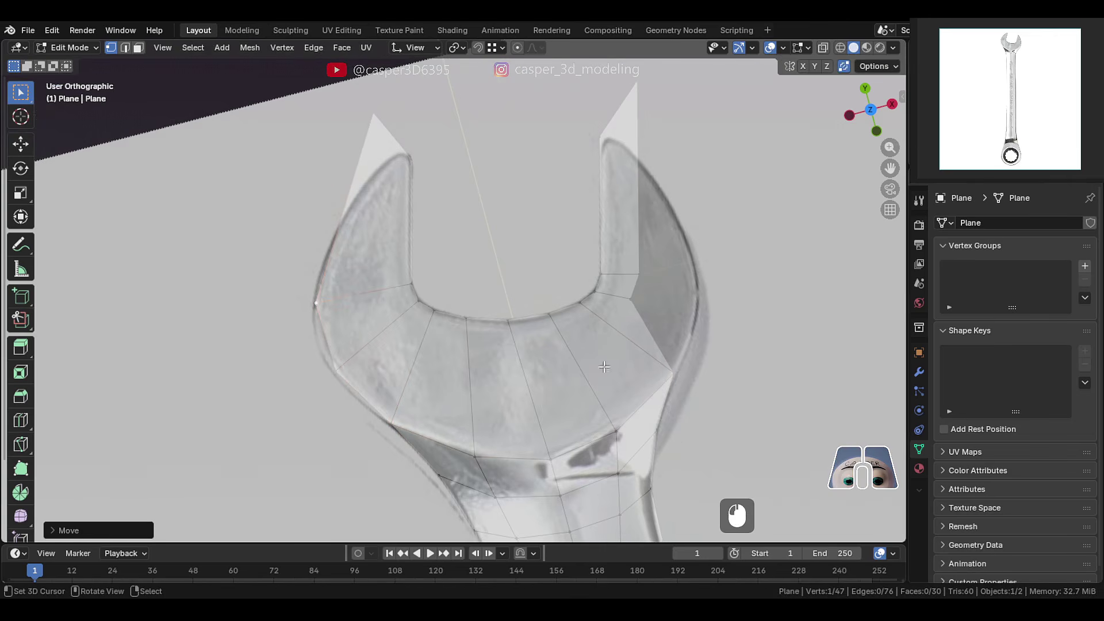
- Add a Subdivision Surface modifier to the wrench mesh with 2 viewport levels
left_click(919, 372)
left_click(1061, 219)
mouse_move(1031, 217)
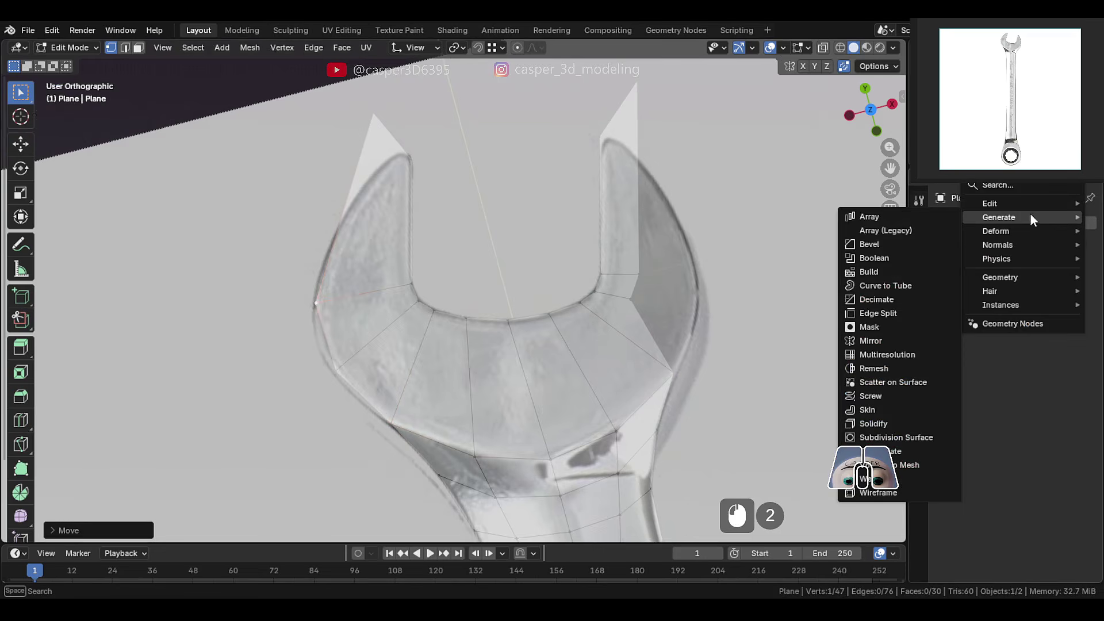
left_click(927, 437)
left_click(1074, 283)
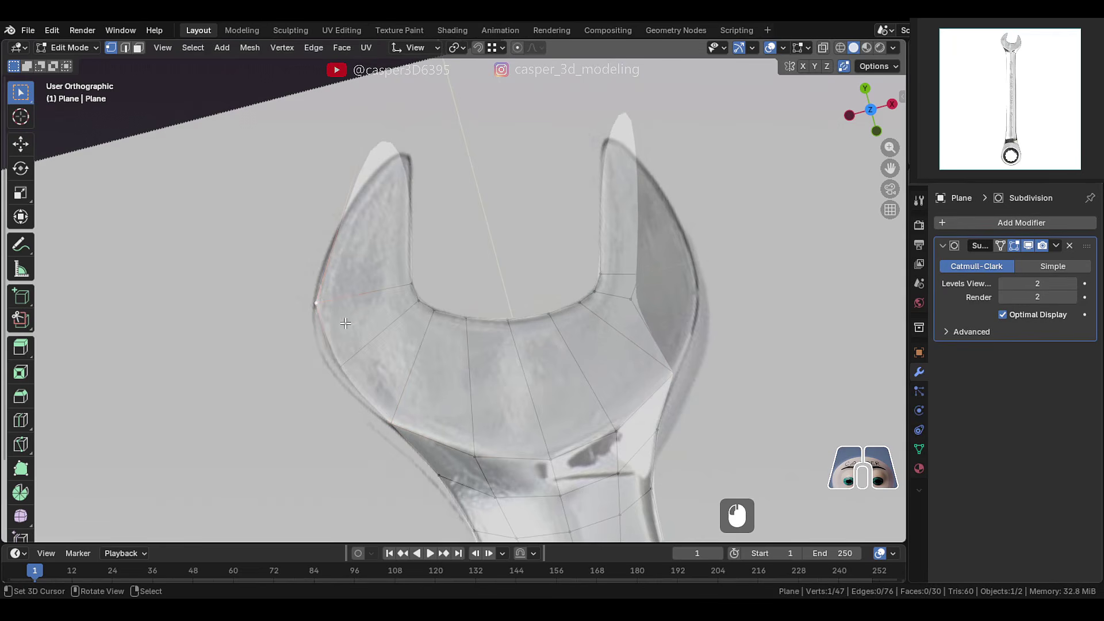
key("Tab")
key("Tab")
- Move the two lower outer vertices of the right prong outward onto the jaw's right outline in the reference
middle_click_drag(345, 243, 390, 270, "shift")
left_click(694, 290)
key("g")
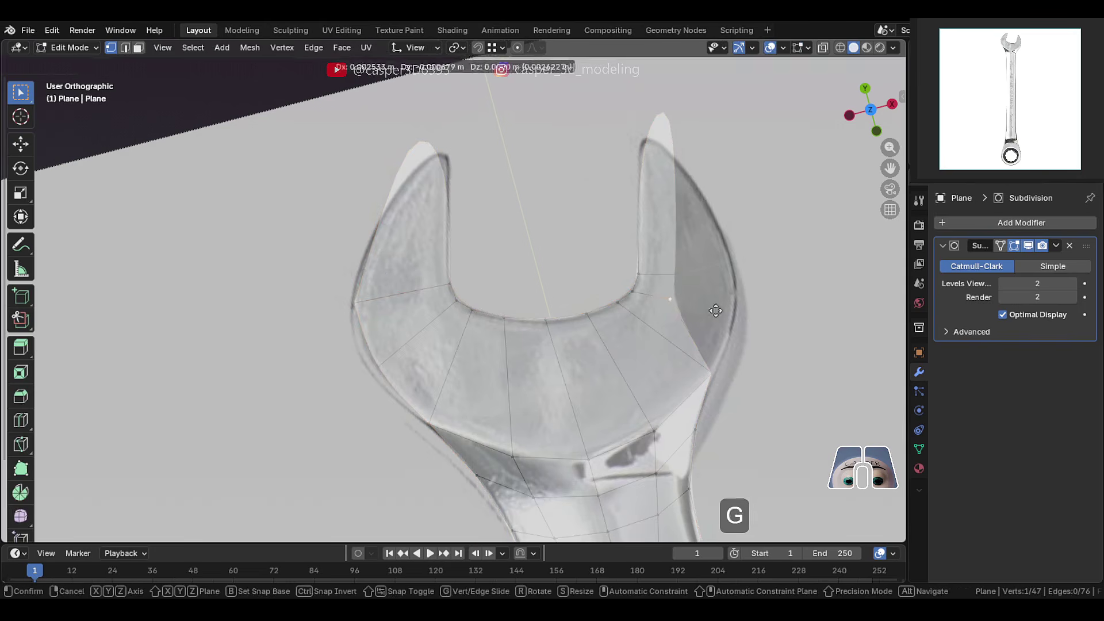
left_click(686, 268)
right_click(683, 266)
key("g")
left_click(729, 251)
- Move the outer tip vertices of the right and left prongs onto the prong tips in the reference
right_click(677, 84)
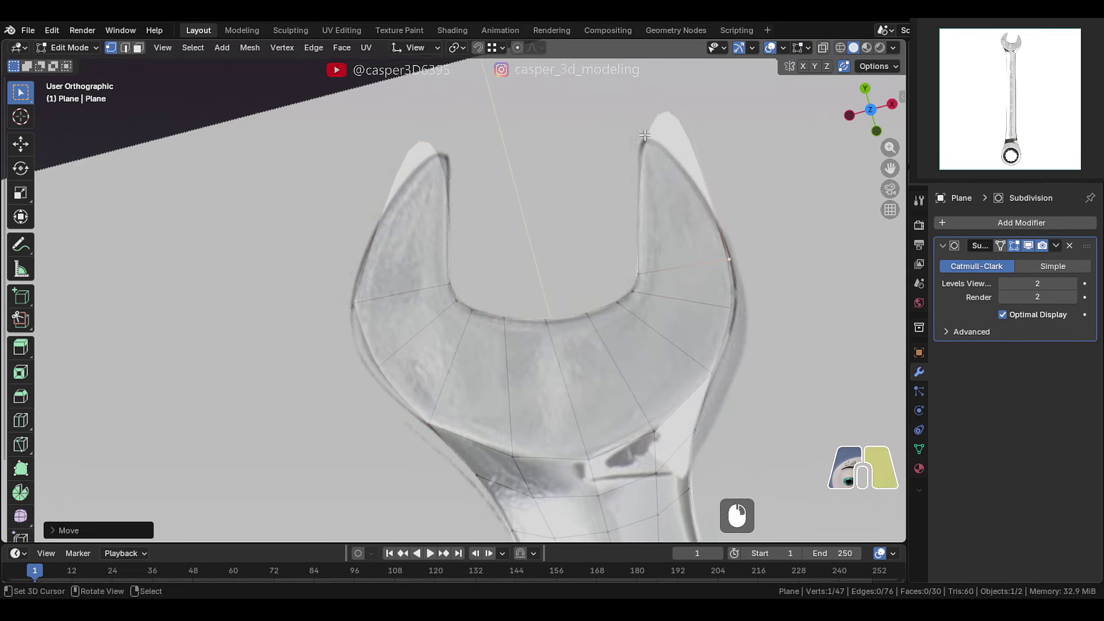
right_click(676, 84)
key("g")
left_click(651, 144)
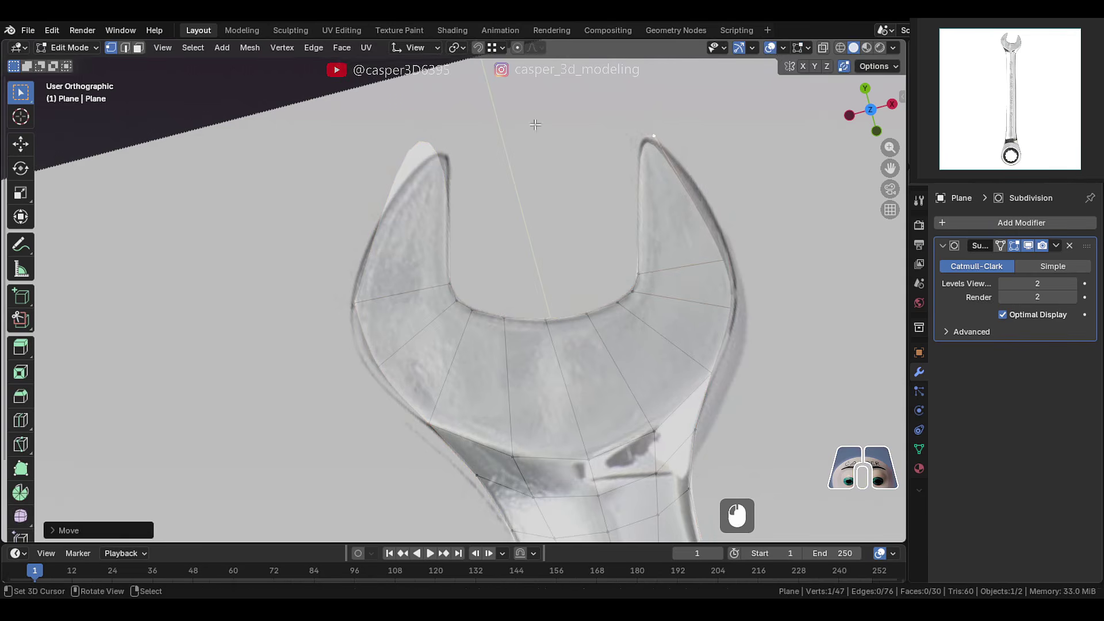
right_click(435, 119)
key("g")
left_click(445, 157)
- Add two evenly spaced loop cuts across the left prong and two across the right prong
right_click(642, 213)
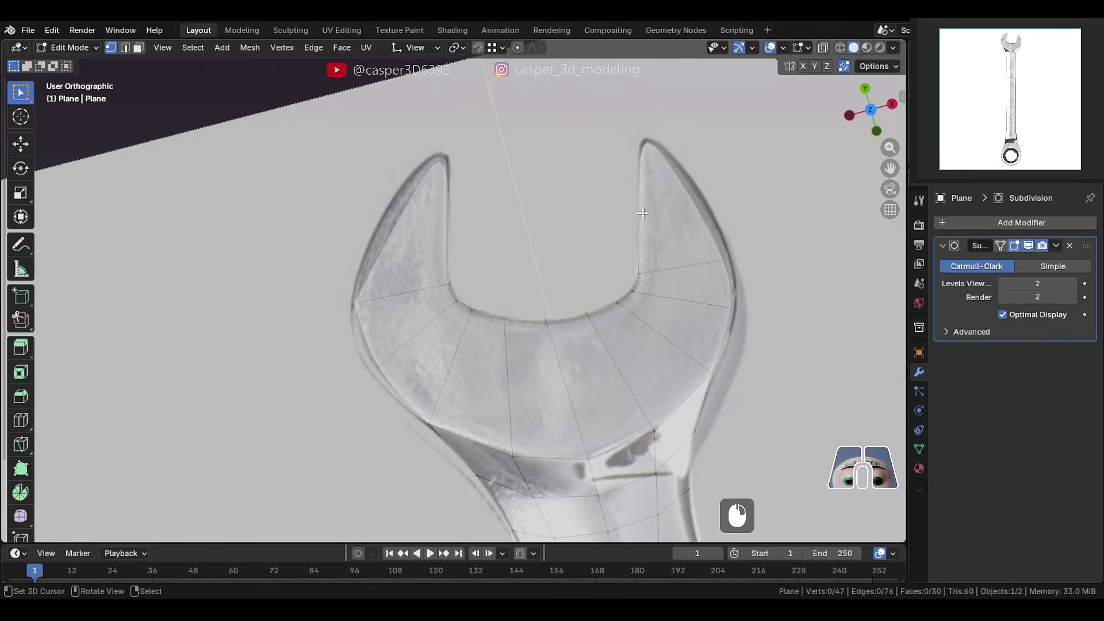
key("ctrl+r")
scroll(440, 236, "up", 1)
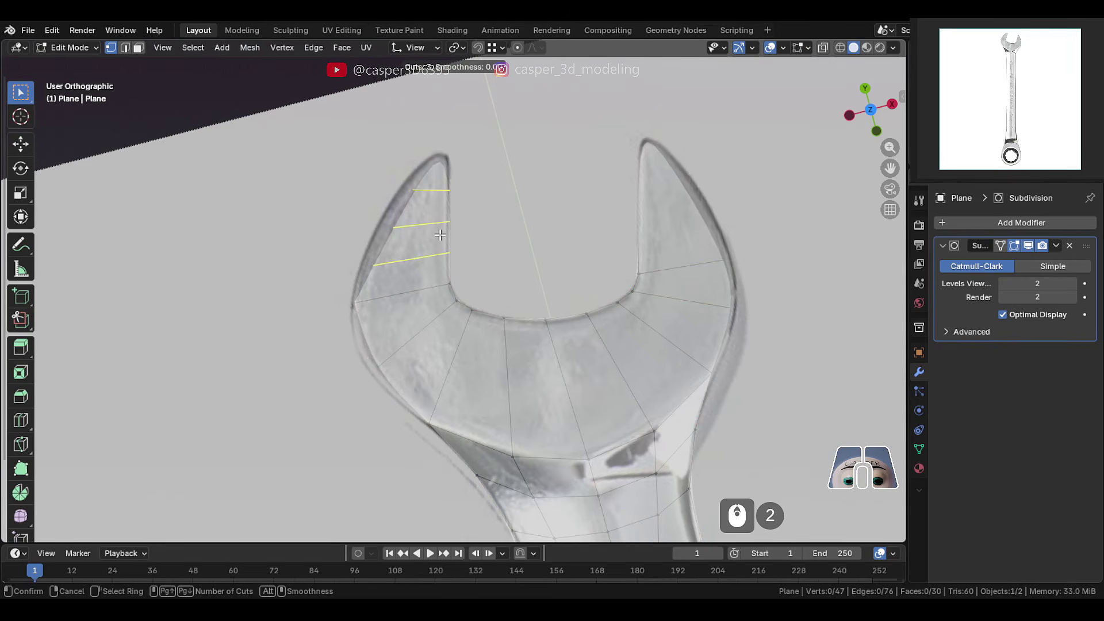
left_click(440, 235)
right_click(439, 235)
key("ctrl+r")
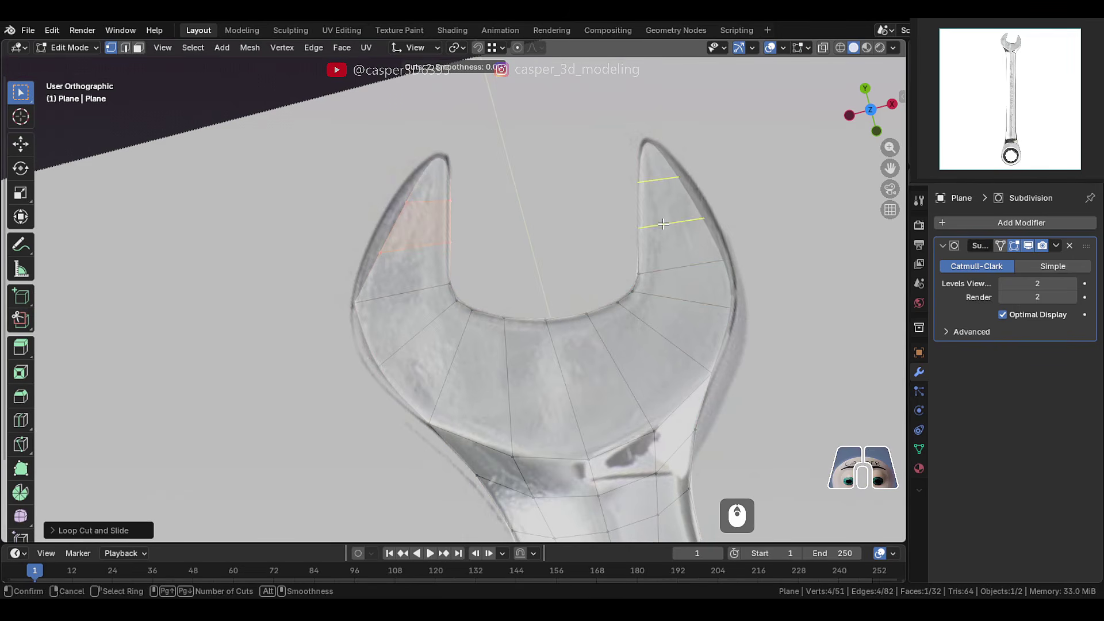
left_click(688, 268)
right_click(688, 268)
right_click(689, 268)
- Move the outer vertices of the left prong's two new loops outward onto the curved reference outline
scroll(426, 190, "up", 1)
right_click(366, 248)
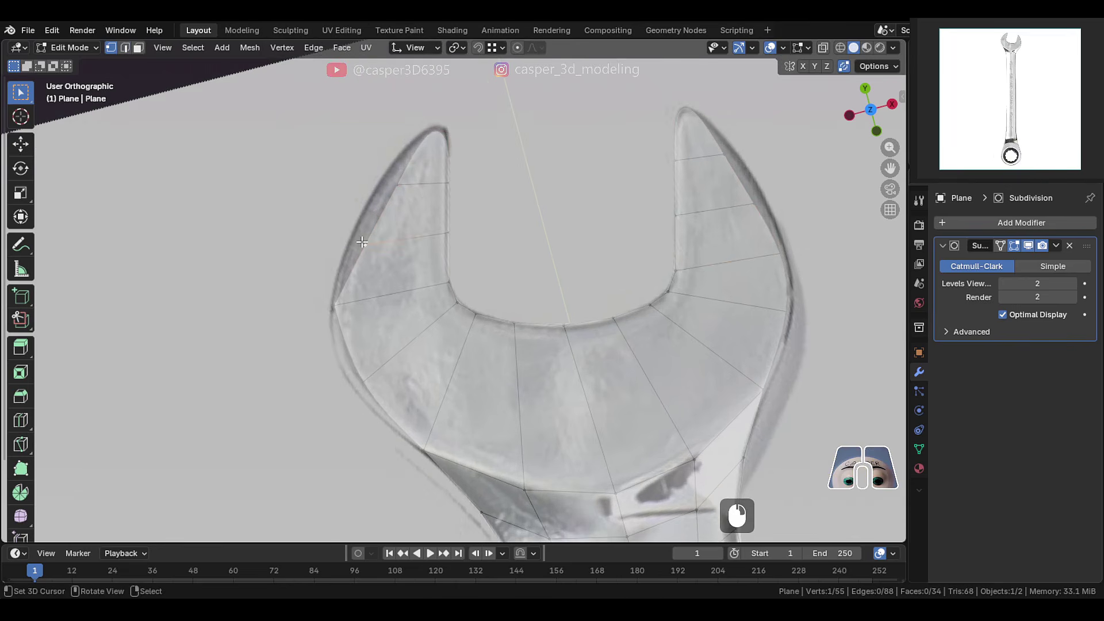
key("g")
left_click(346, 235)
right_click(386, 187)
key("g")
left_click(372, 183)
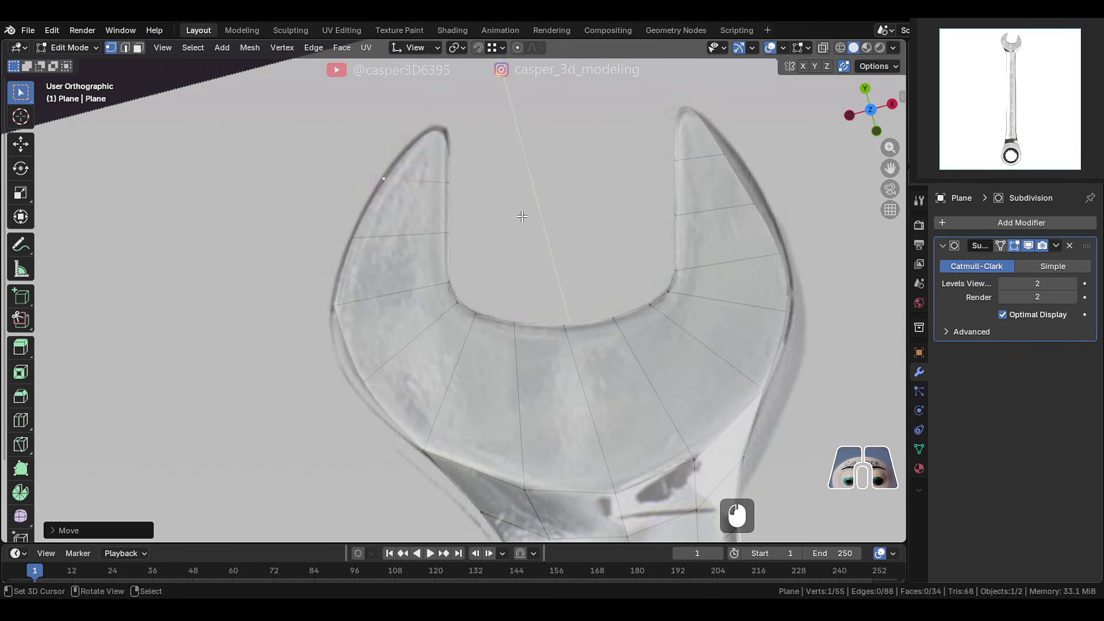
- Turn on the Face Orientation overlay, select the entire mesh and recalculate its normals
left_click(783, 47)
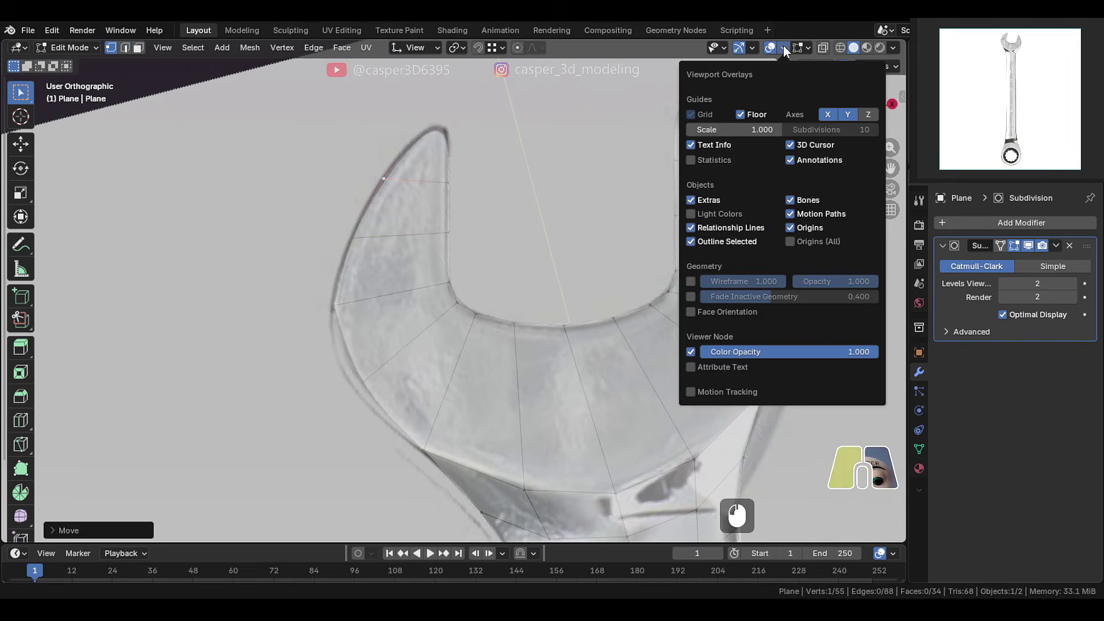
left_click(689, 312)
scroll(613, 339, "down", 1)
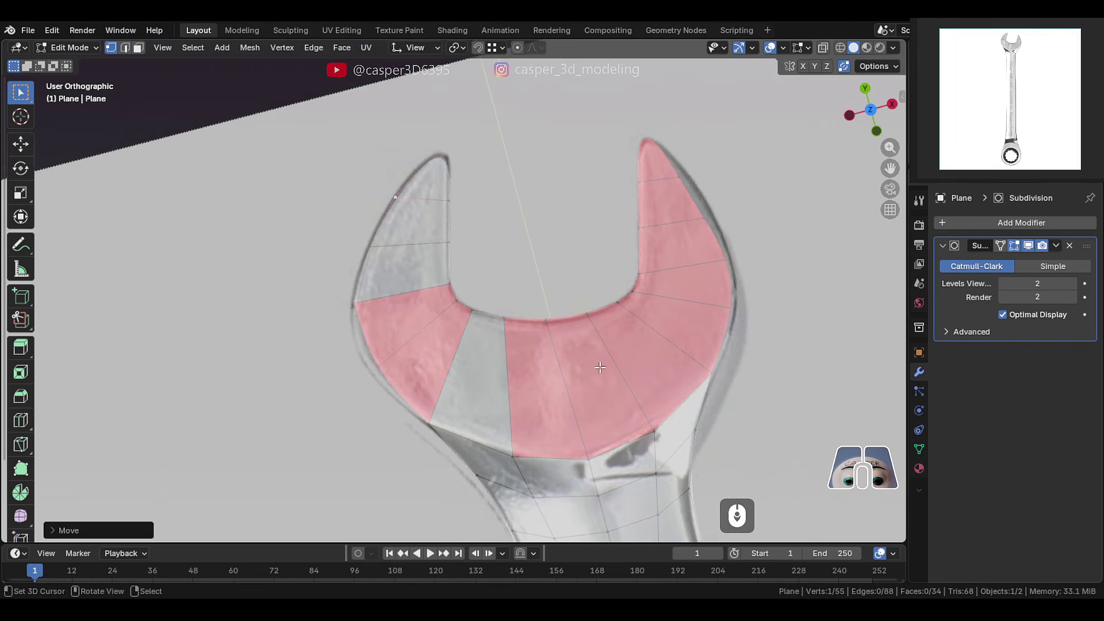
scroll(516, 354, "up", 1)
key("a")
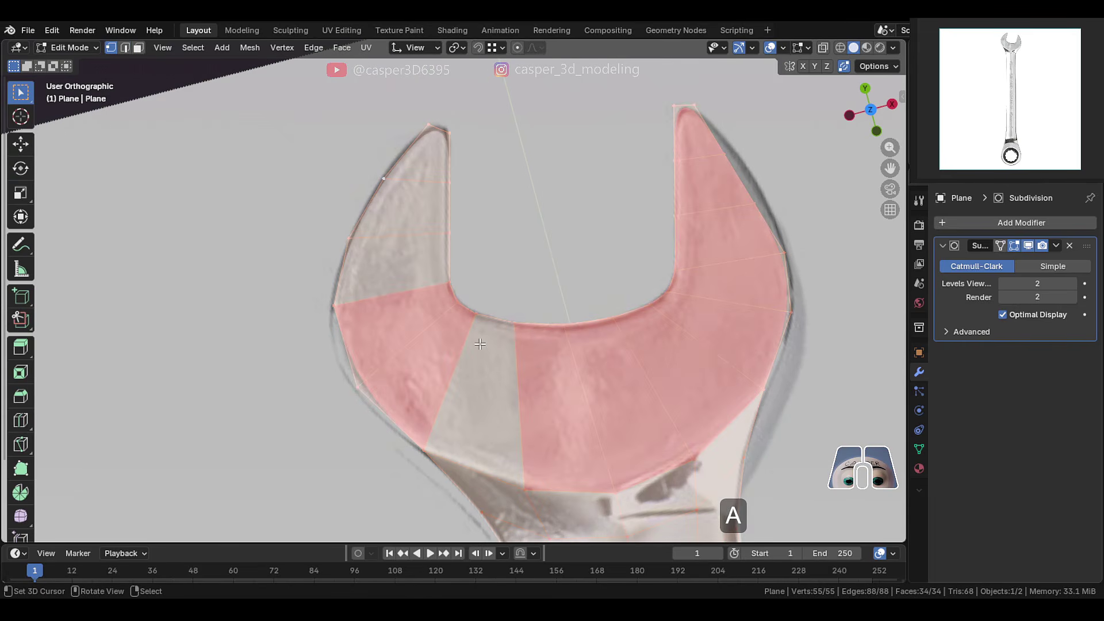
key("shift+n")
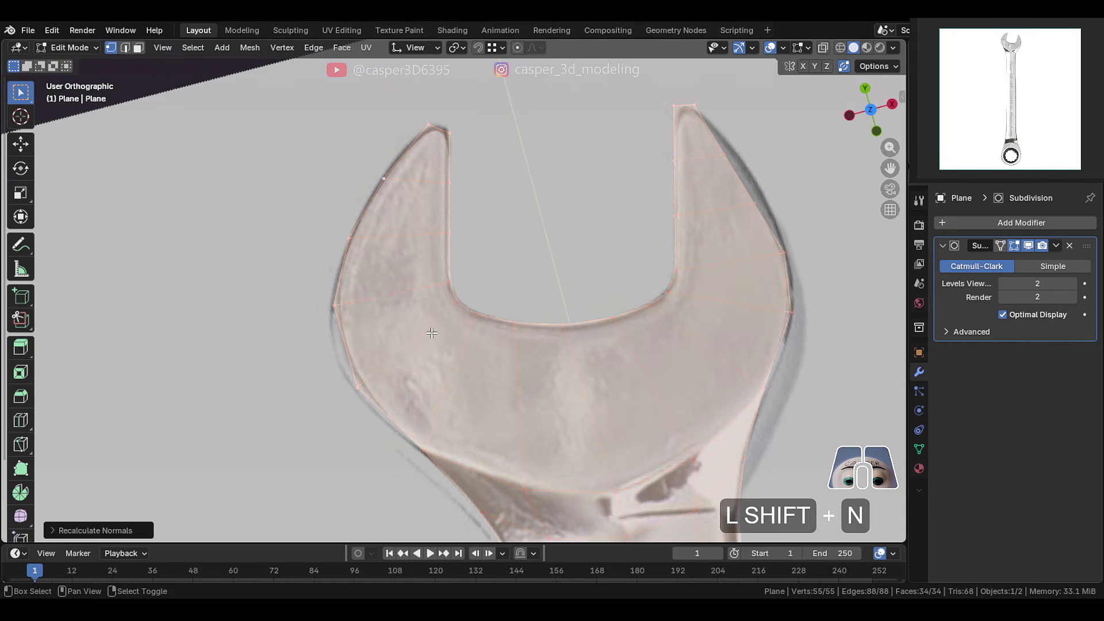
key("ctrl+shift+z")
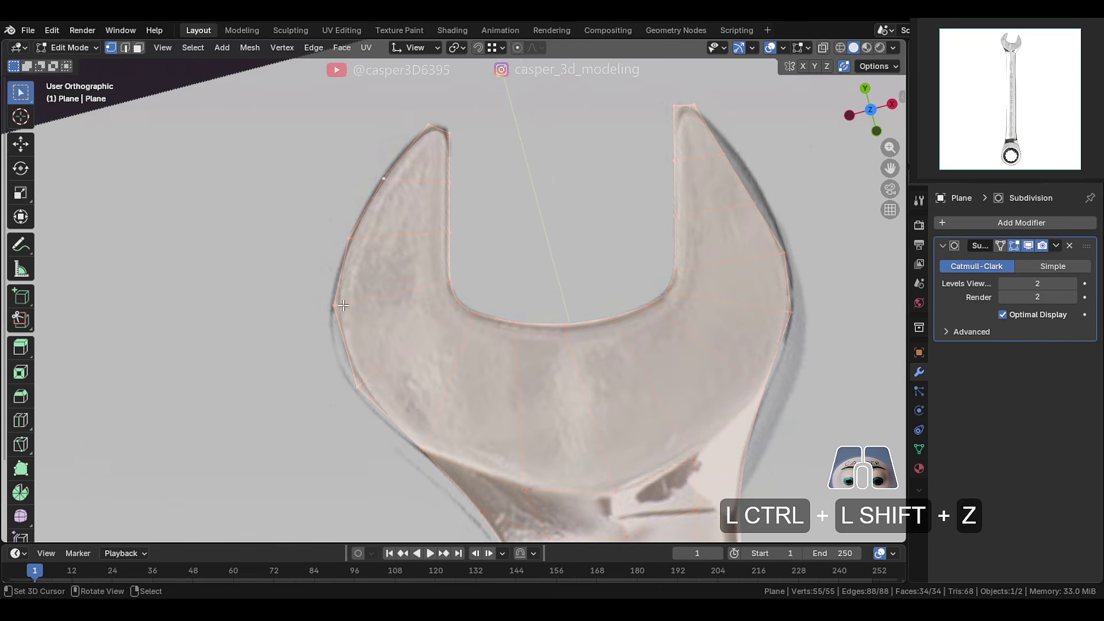
- Move the jaw's leftmost outer vertices slightly outward so the smoothed edge follows the reference outline
scroll(343, 305, "up", 1)
key("Tab")
key("Tab")
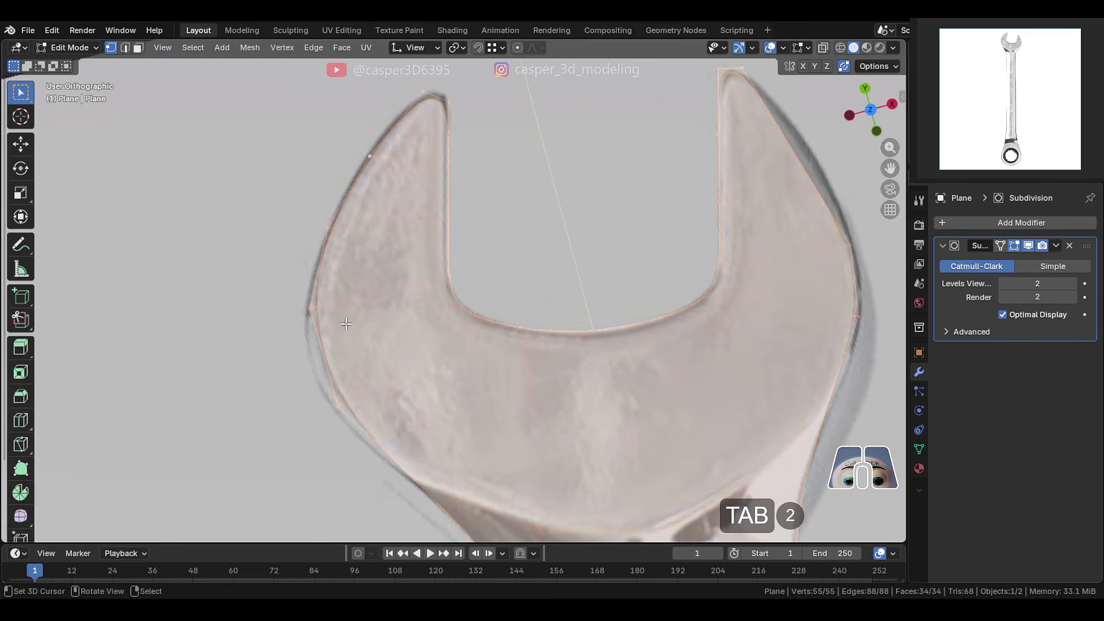
left_click(347, 356)
key("g")
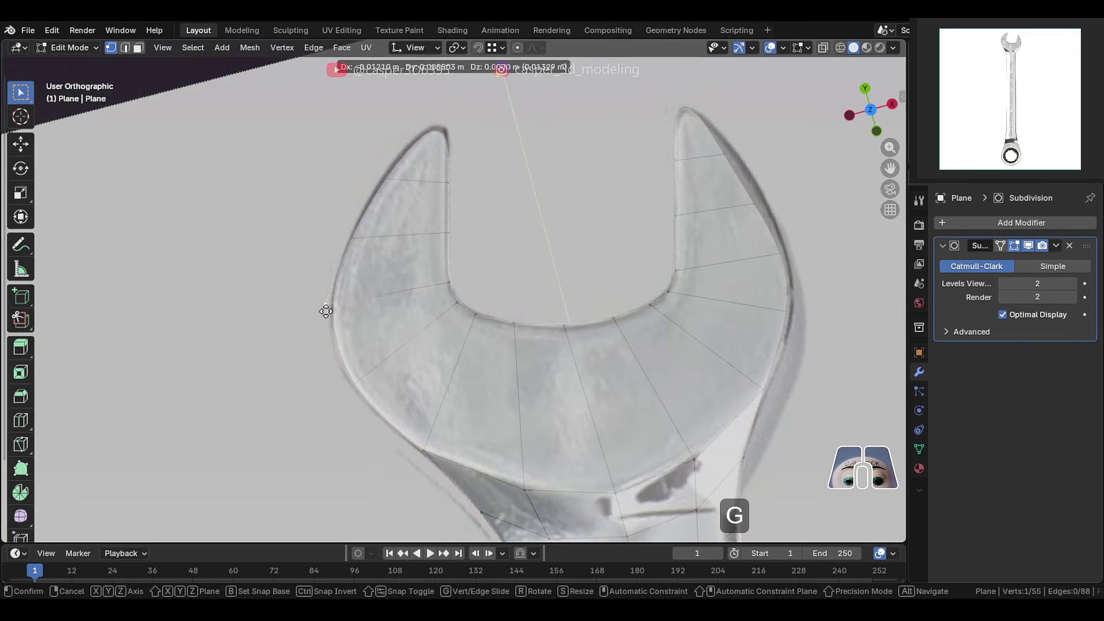
left_click(323, 310)
- Move the outer vertices of the right prong's two new loops outward onto the curved reference outline
key("g")
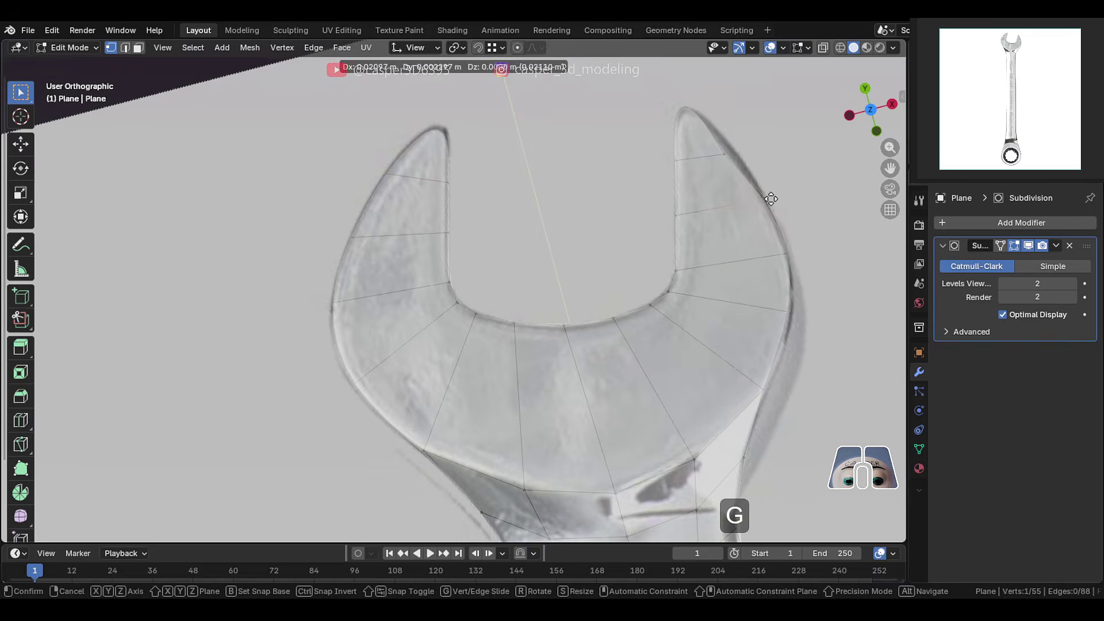
left_click(740, 153)
middle_click_drag(739, 153, 579, 301, "shift")
scroll(682, 285, "up", 1)
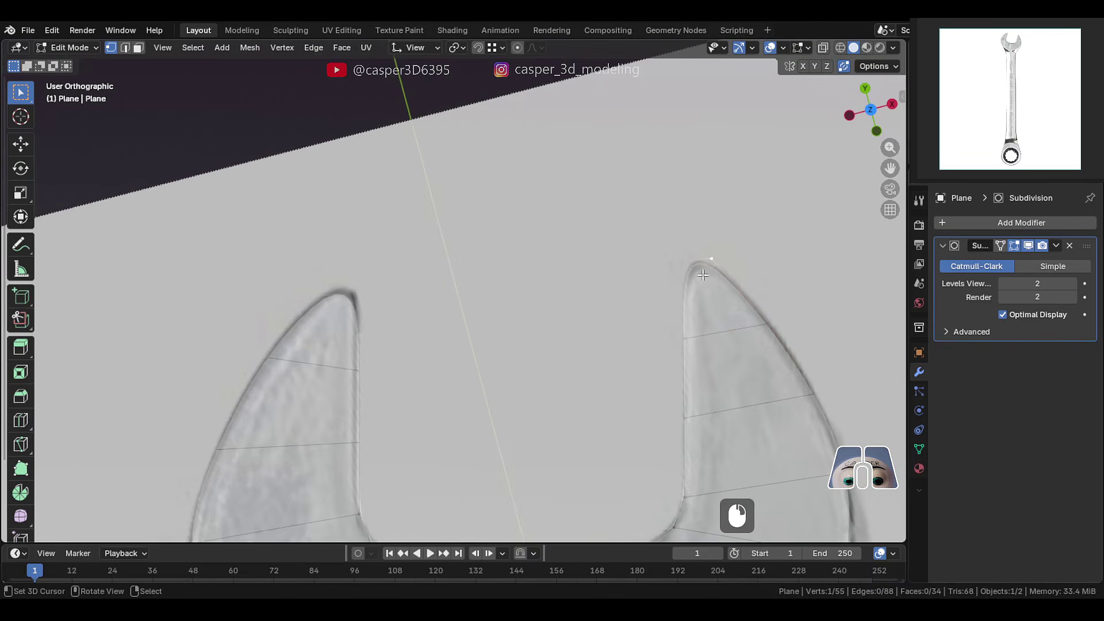
- Add a centred loop cut across the end face of each jaw prong, just below the tip
key("ctrl+r")
left_click(735, 290)
right_click(735, 291)
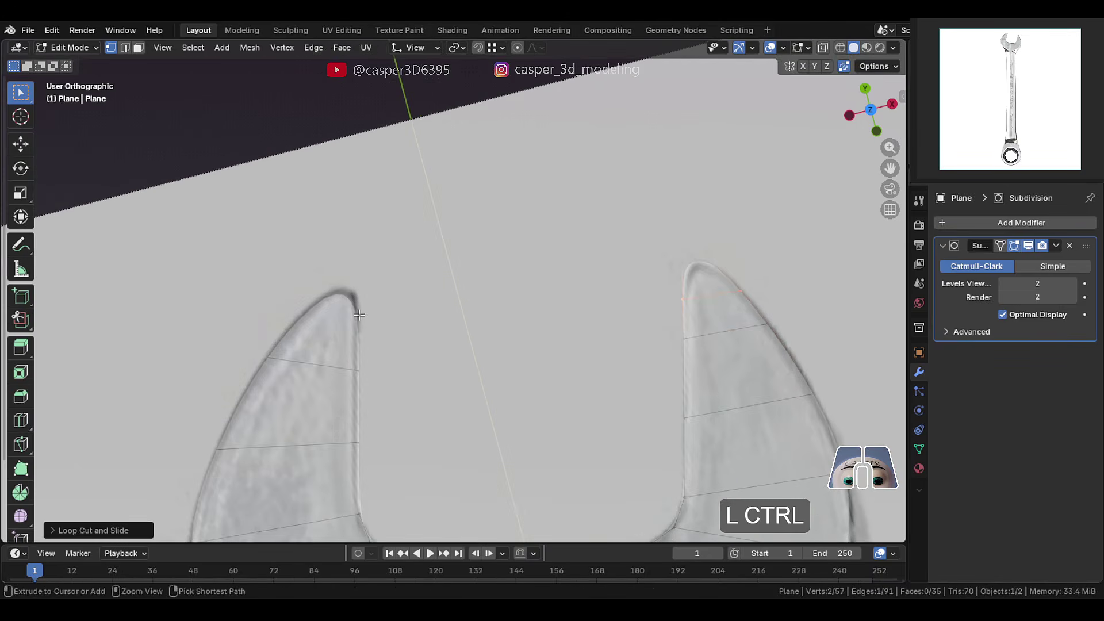
key("ctrl+r")
left_click(360, 315)
right_click(362, 316)
- Snap the outer tip vertex of each prong onto its inner tip vertex, merging each pair into a single point
right_click(706, 253)
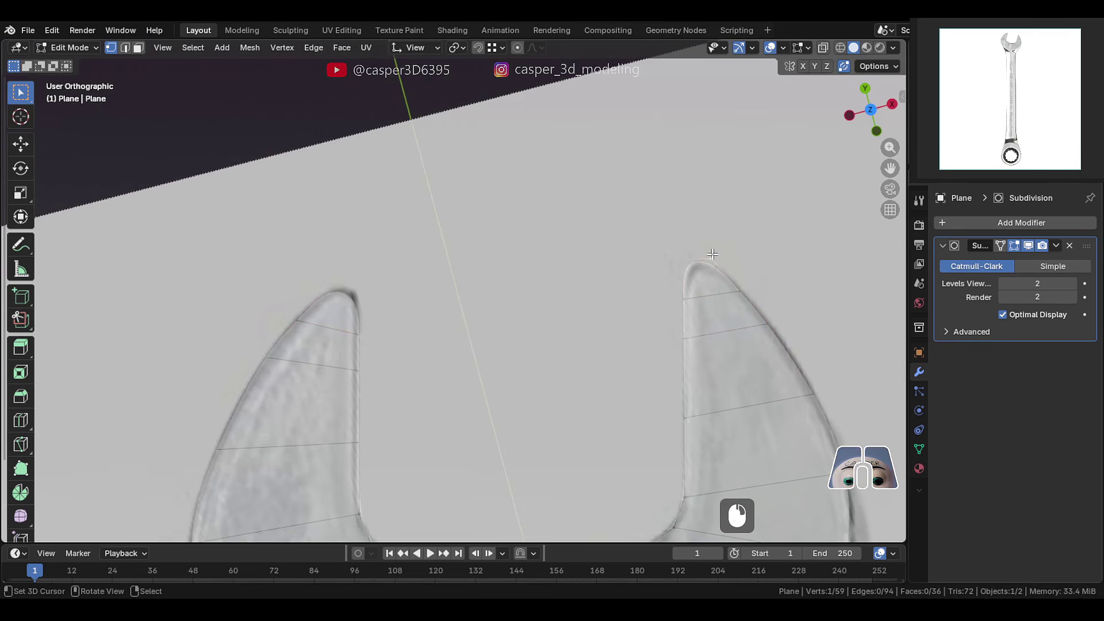
key("g")
left_click(611, 256, "ctrl")
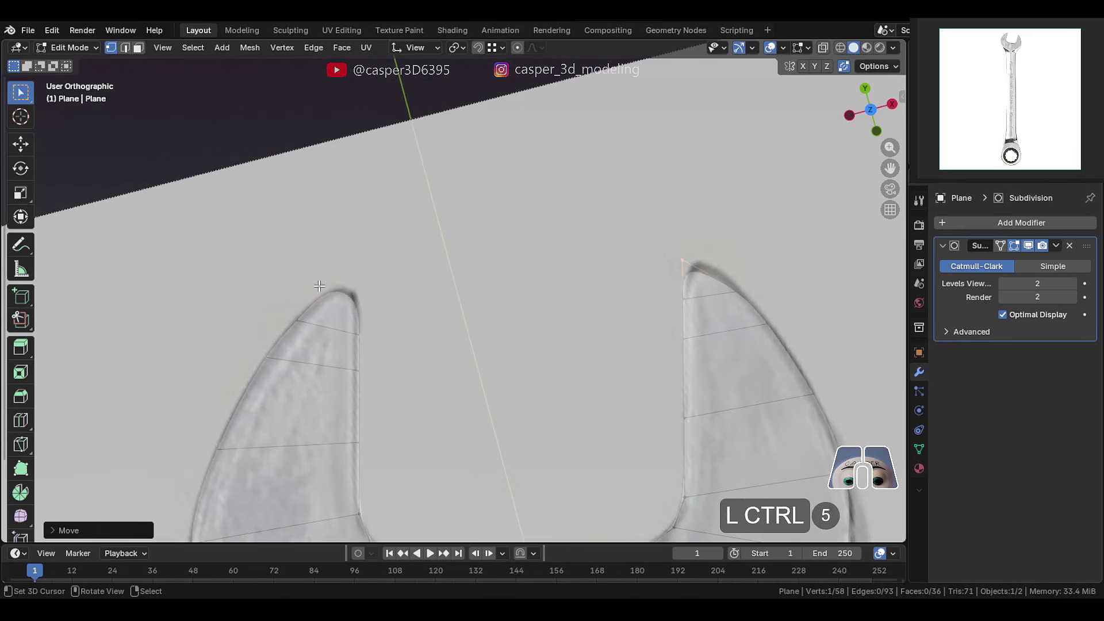
right_click(319, 286)
key("g")
left_click(353, 284, "ctrl")
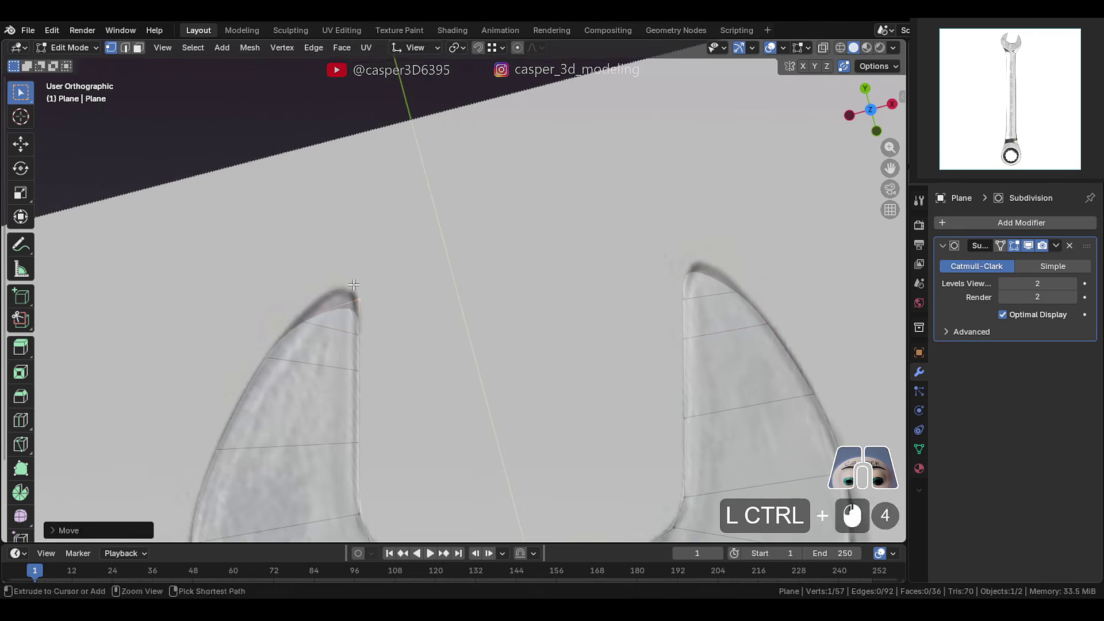
- Move the merged tip vertex of each prong upward so the smoothed tips reach the reference outline
right_click(695, 263)
key("g")
left_click(693, 246)
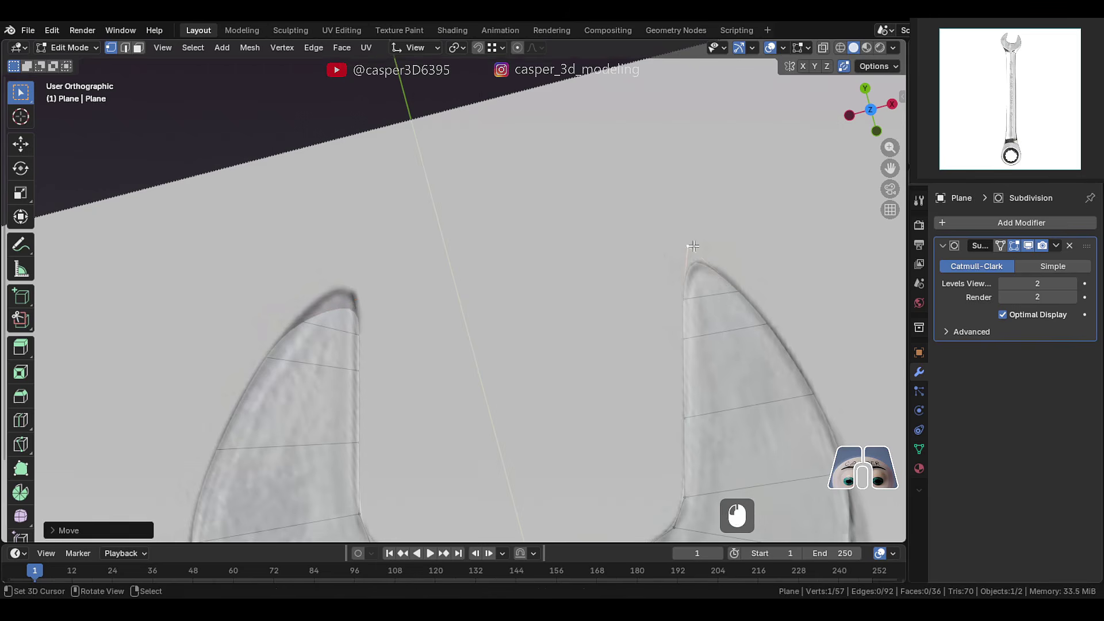
key("g")
left_click(352, 259)
scroll(690, 320, "down", 2)
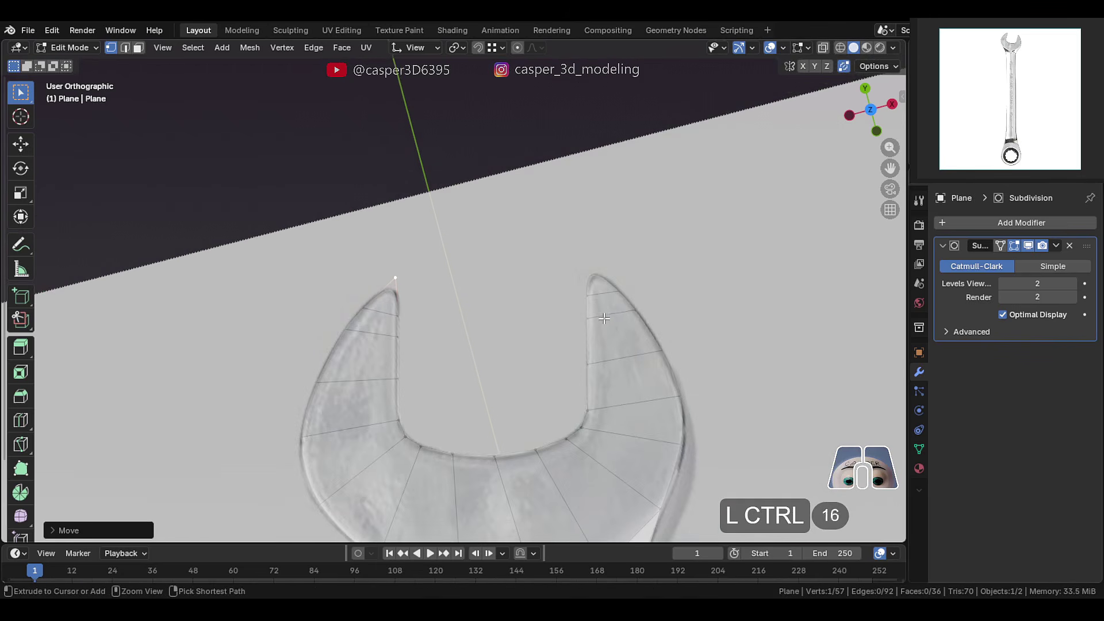
- Select the right prong's outer vertices from near the tip to the neck and even them out with LoopTools Space
right_click(615, 284)
middle_click_drag(666, 343, 666, 329, "shift")
scroll(649, 286, "up", 1)
scroll(688, 297, "down", 2)
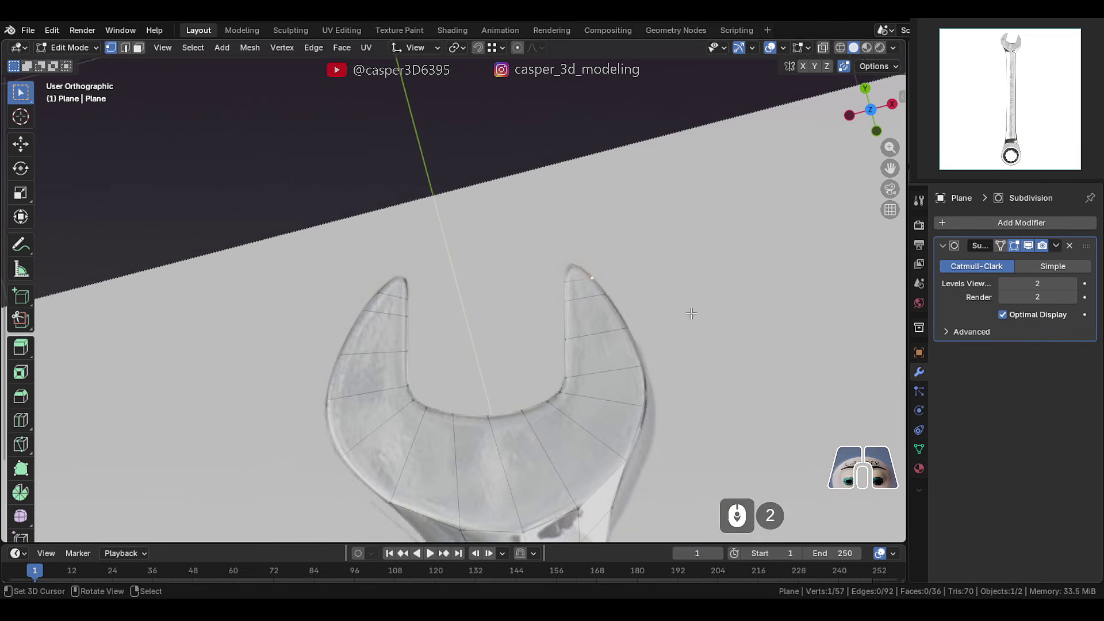
right_click(627, 459, "ctrl")
key("w")
mouse_move(577, 225)
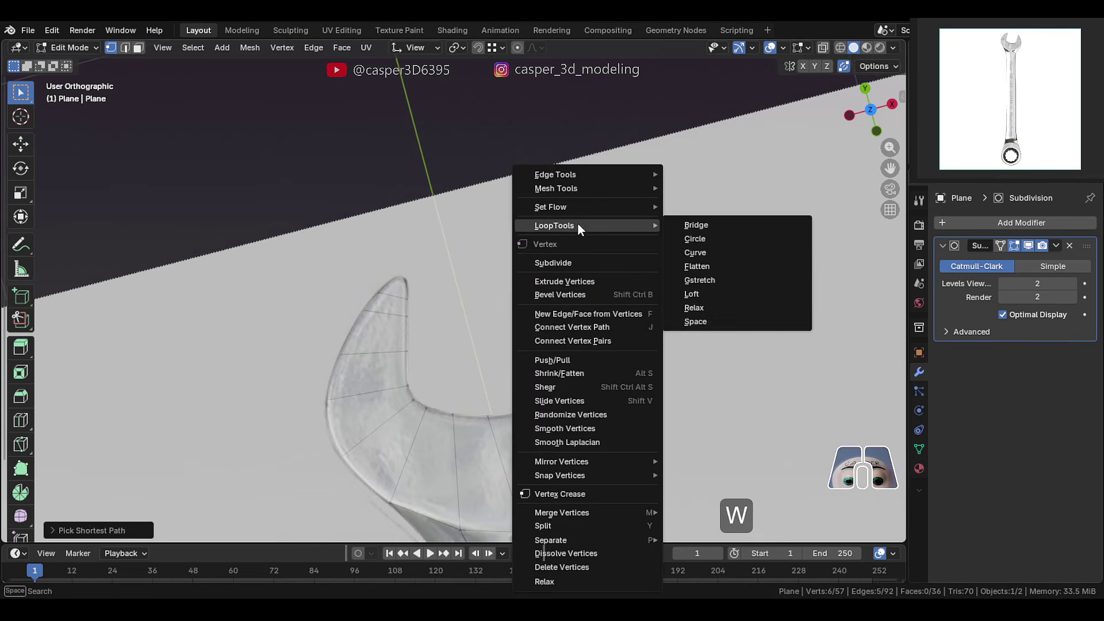
left_click(722, 321)
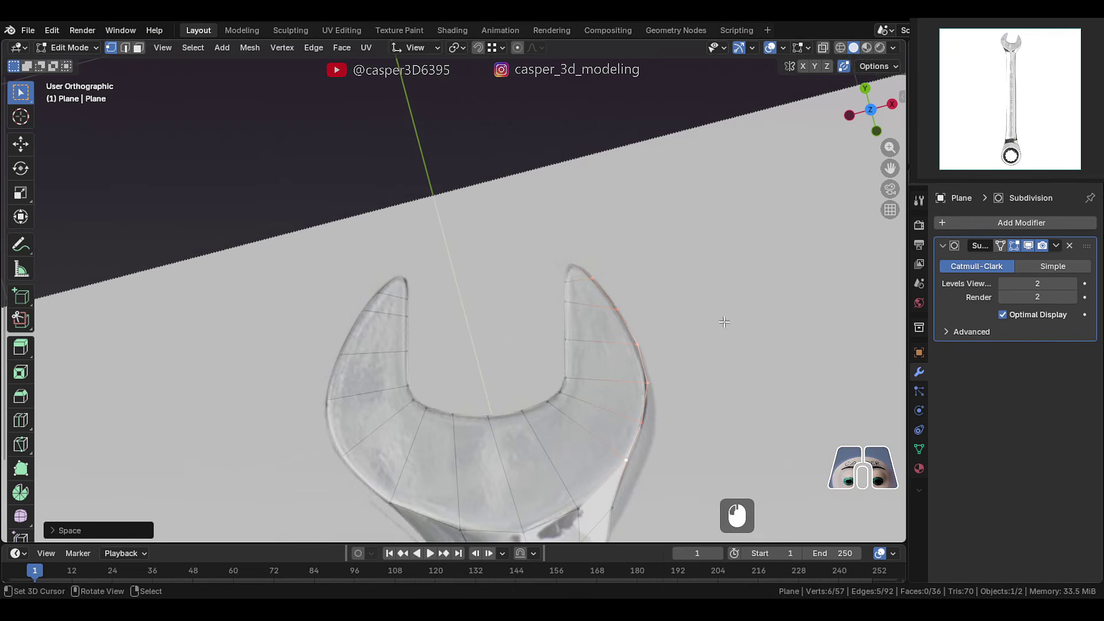
- Select the left prong's outer vertices from near the tip to the lower jaw and distribute them evenly with LoopTools Space
right_click(377, 287)
right_click(381, 439, "ctrl")
key("ctrl+z")
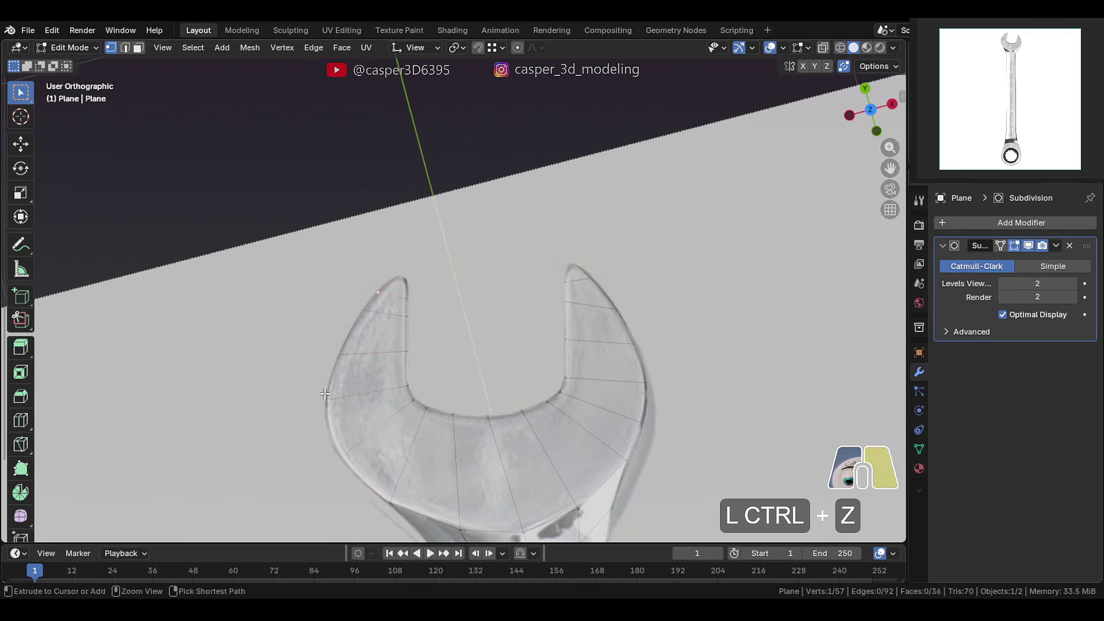
right_click(386, 491, "ctrl")
key("w")
mouse_move(409, 225)
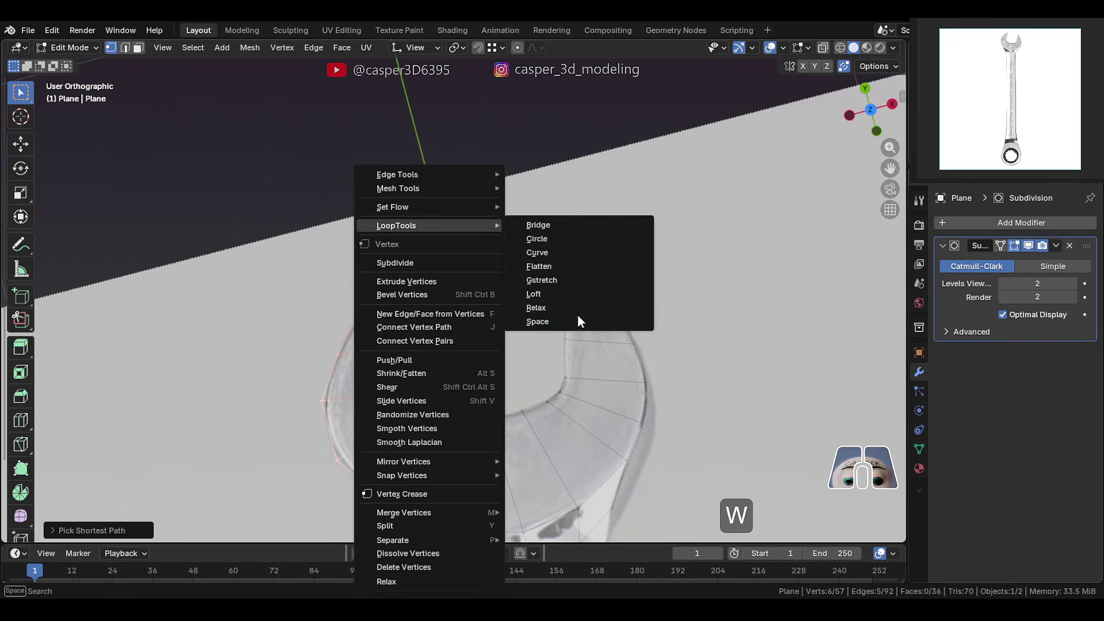
left_click(577, 320)
- Add a centred lengthwise loop cut running through the jaw from one prong to the other
scroll(349, 345, "up", 2)
middle_click_drag(376, 306, 498, 281, "shift")
scroll(497, 280, "down", 1)
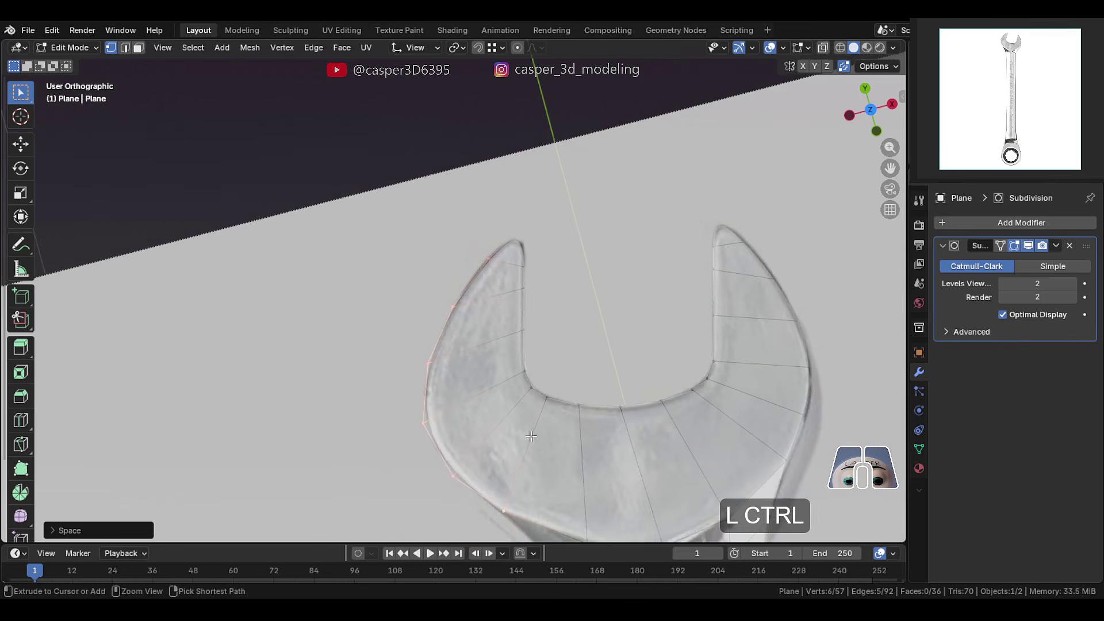
key("ctrl+r")
left_click(502, 304)
right_click(502, 305)
- Vertex-slide the new loop's uppermost inner vertices on both prongs toward the tips
left_click(499, 300)
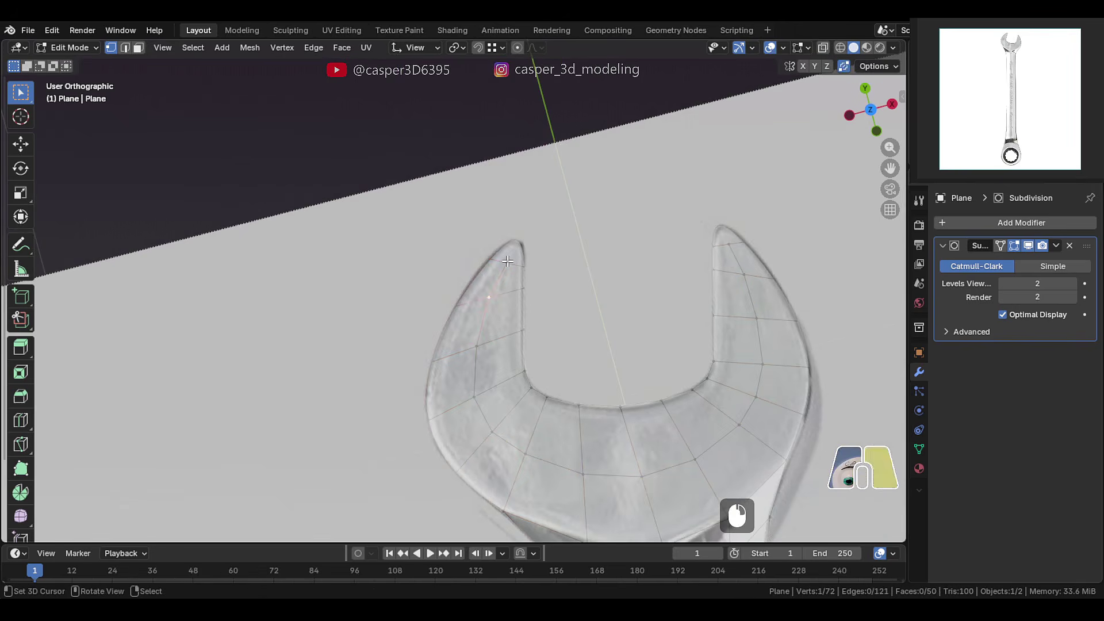
scroll(508, 261, "up", 1)
left_click(745, 262, "shift")
key("g")
key("g")
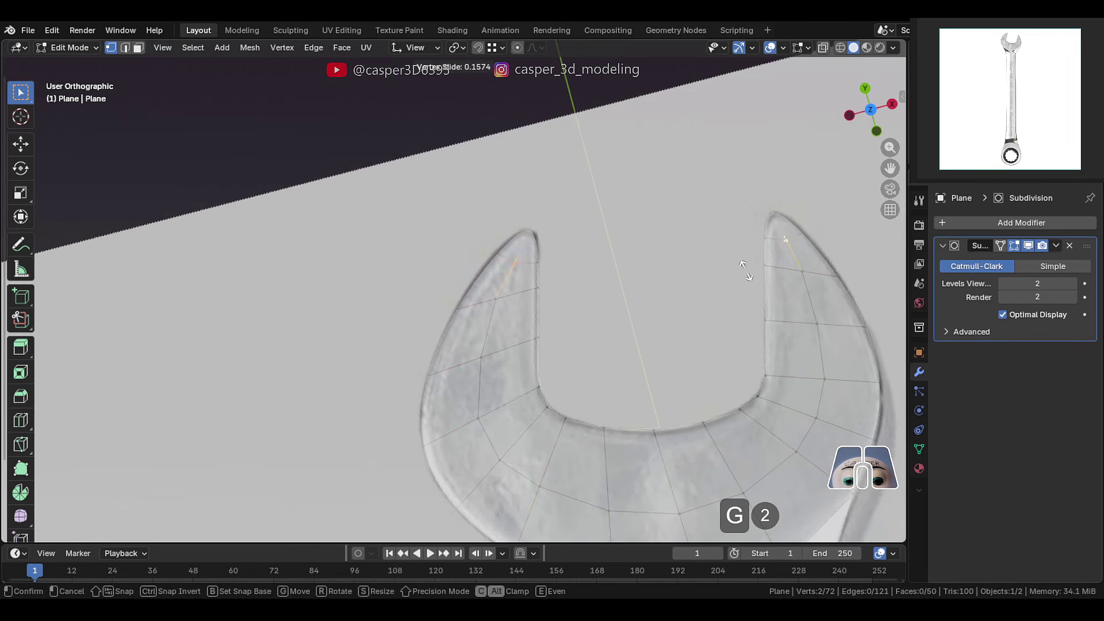
left_click(744, 266)
- Select the centre-line vertices of the right prong and space them evenly with LoopTools
left_click(786, 240)
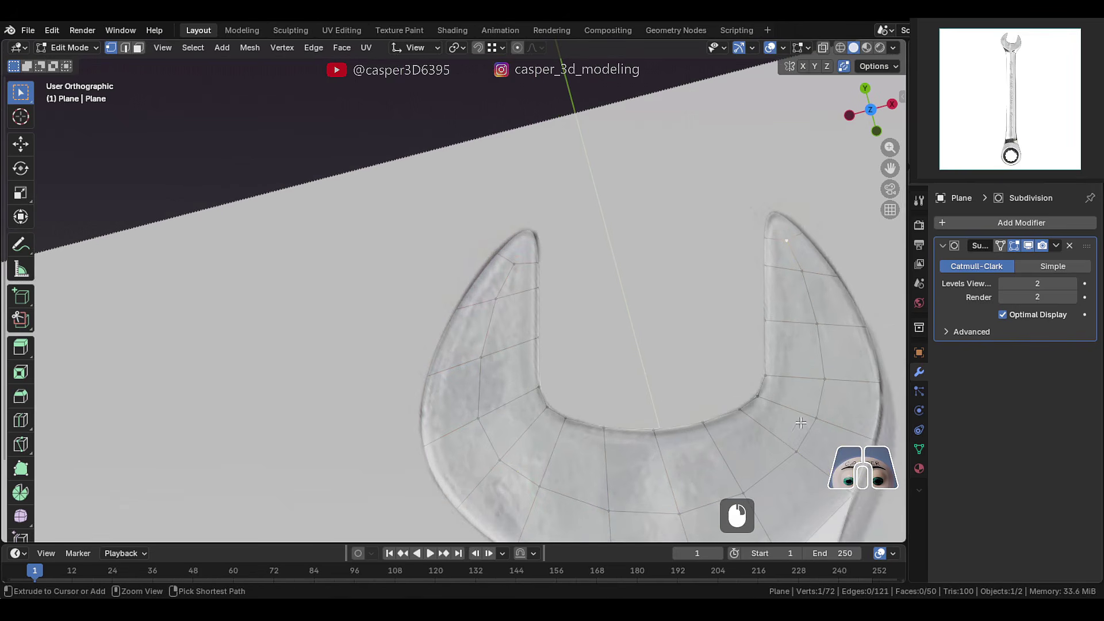
left_click(798, 453, "ctrl")
key("w")
mouse_move(698, 224)
left_click(830, 319)
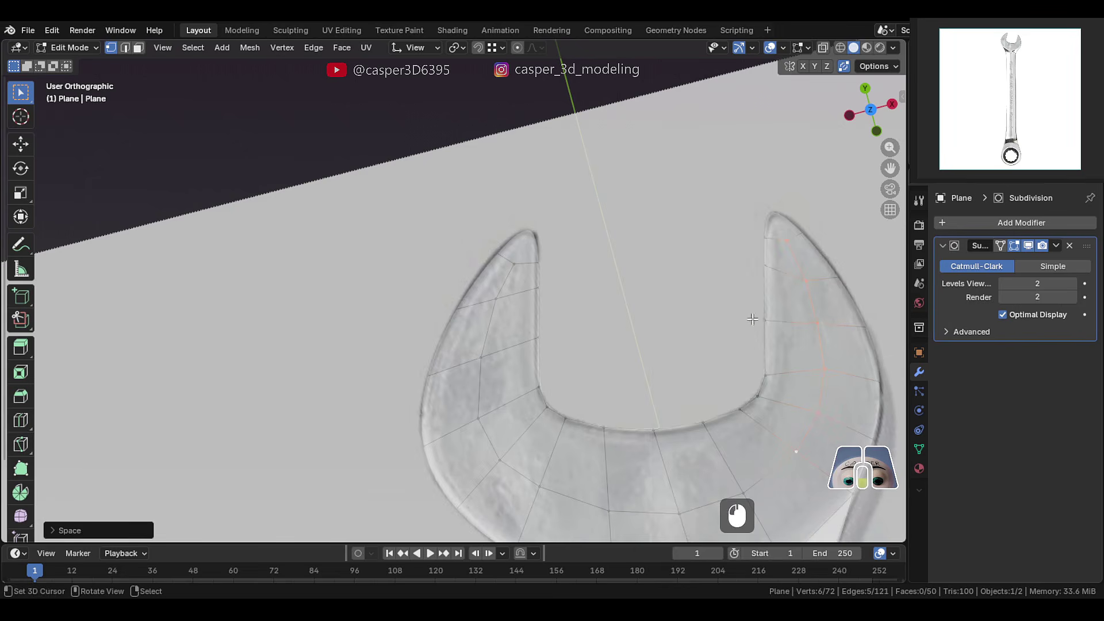
scroll(752, 318, "down", 1)
key("shift+w")
left_click(803, 321, "shift")
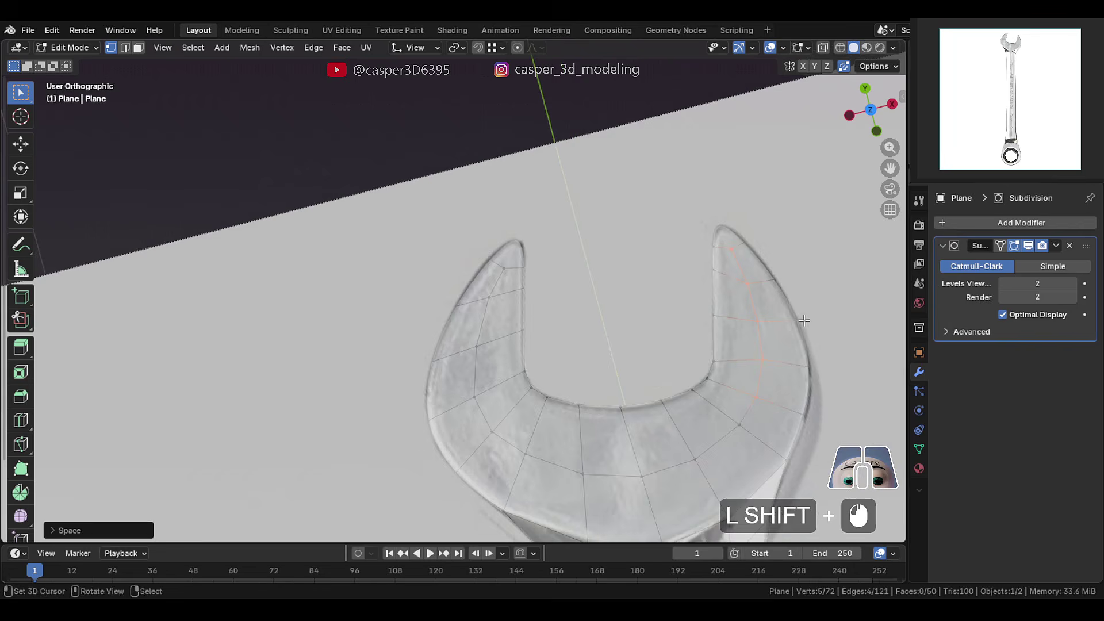
- Select the centre-line vertices of the left prong and space them evenly with LoopTools
middle_click_drag(736, 366, 727, 358, "shift")
left_click(495, 249)
left_click(483, 425, "ctrl")
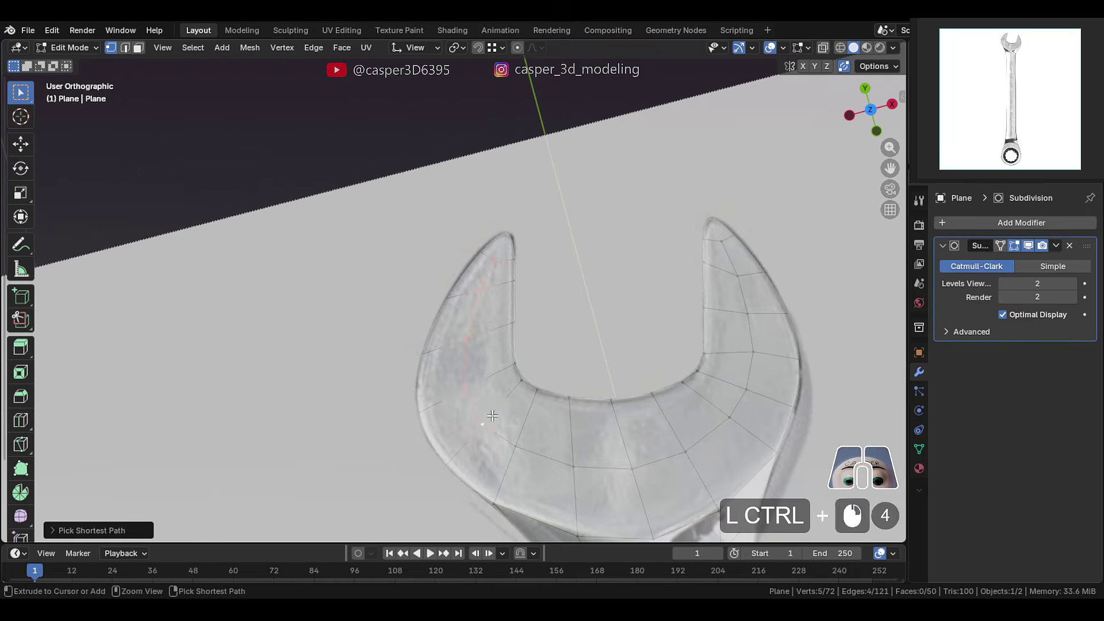
key("w")
mouse_move(517, 225)
left_click(646, 317)
- Vertex-slide the centre-line vertices on the left side of the jaw to even out the grid
right_click(475, 301)
scroll(460, 287, "up", 2)
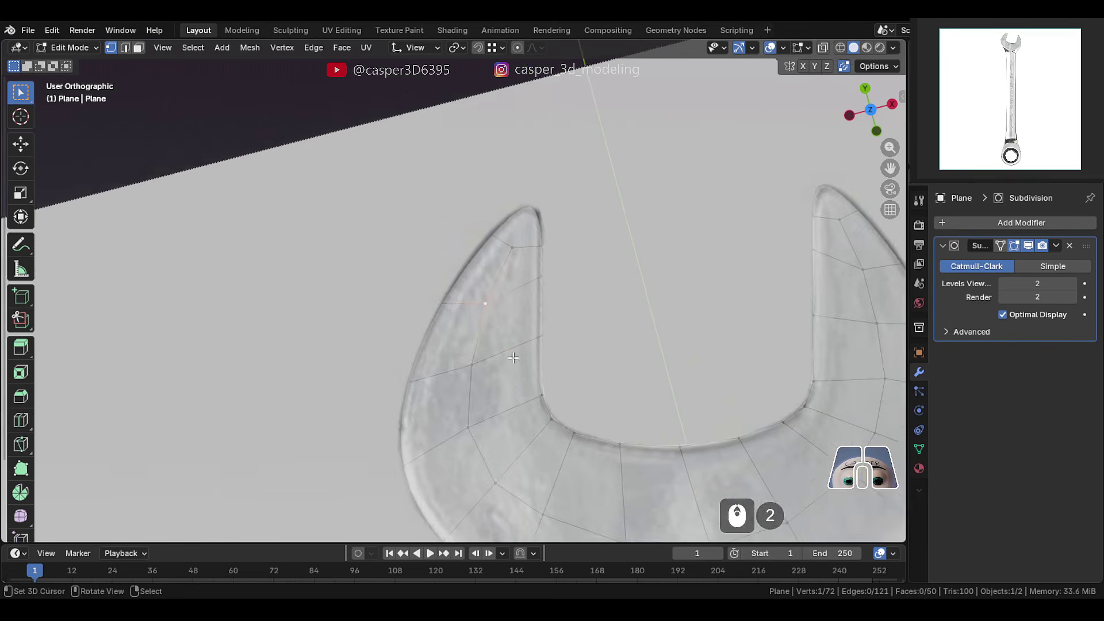
middle_click_drag(468, 416, 452, 322, "shift")
right_click(451, 331)
key("g")
key("g")
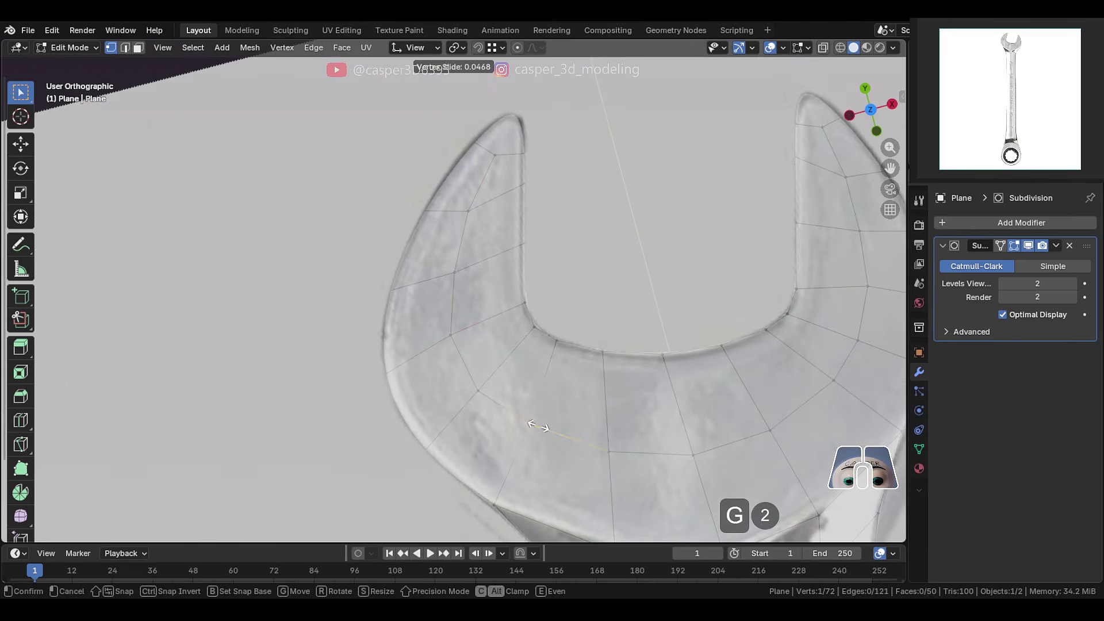
left_click(453, 336)
- Nudge the outer vertices of both prongs onto the reference outline, and toggle snapping
middle_click_drag(871, 329, 728, 340, "shift")
scroll(748, 259, "up", 2)
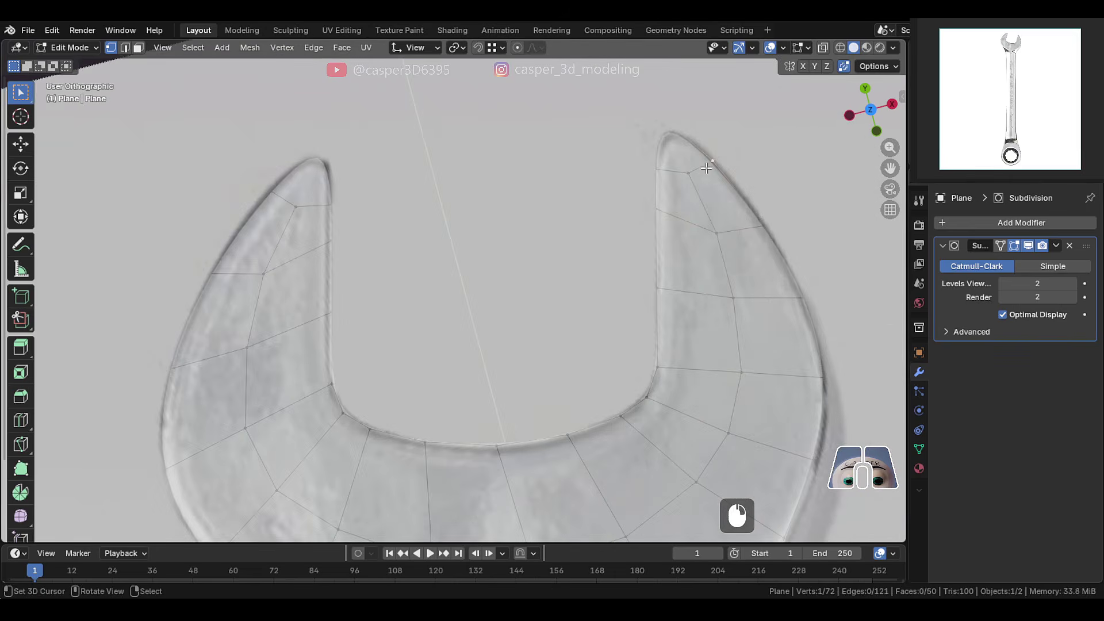
key("g")
left_click(768, 220)
middle_click_drag(225, 253, 370, 233, "shift")
key("g")
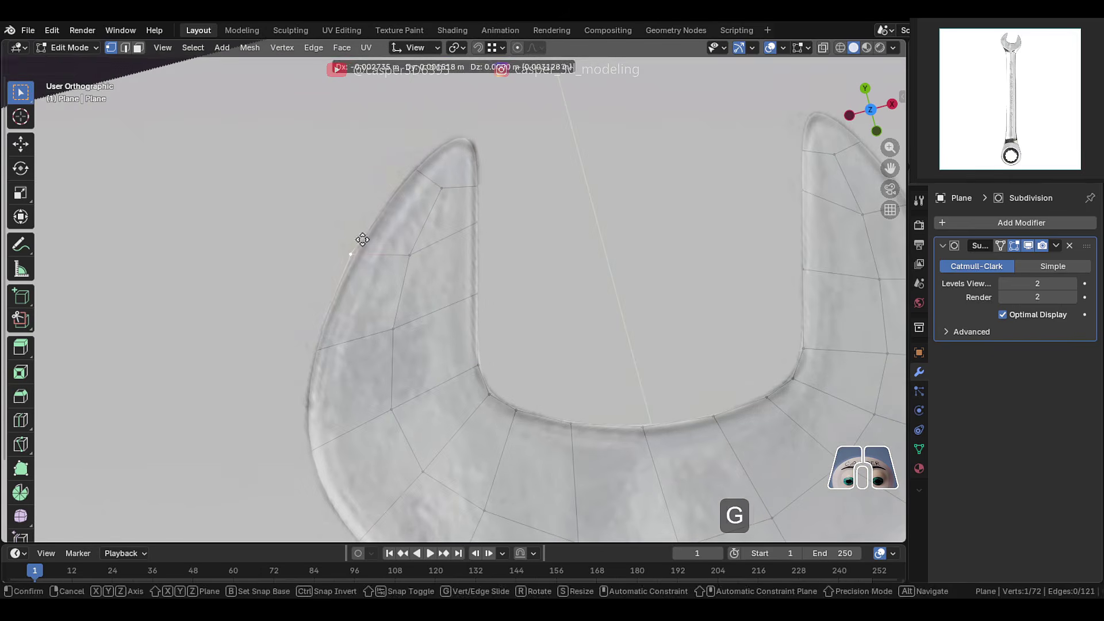
scroll(351, 241, "down", 4, "shift")
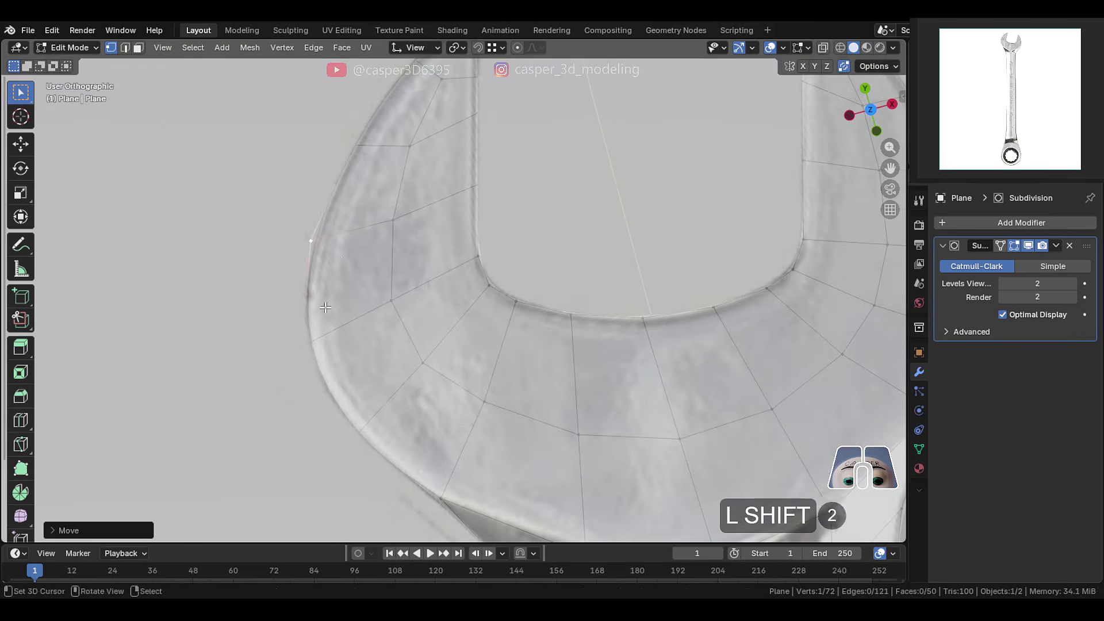
left_click(309, 244)
scroll(309, 244, "down", 3)
key("shift+Tab")
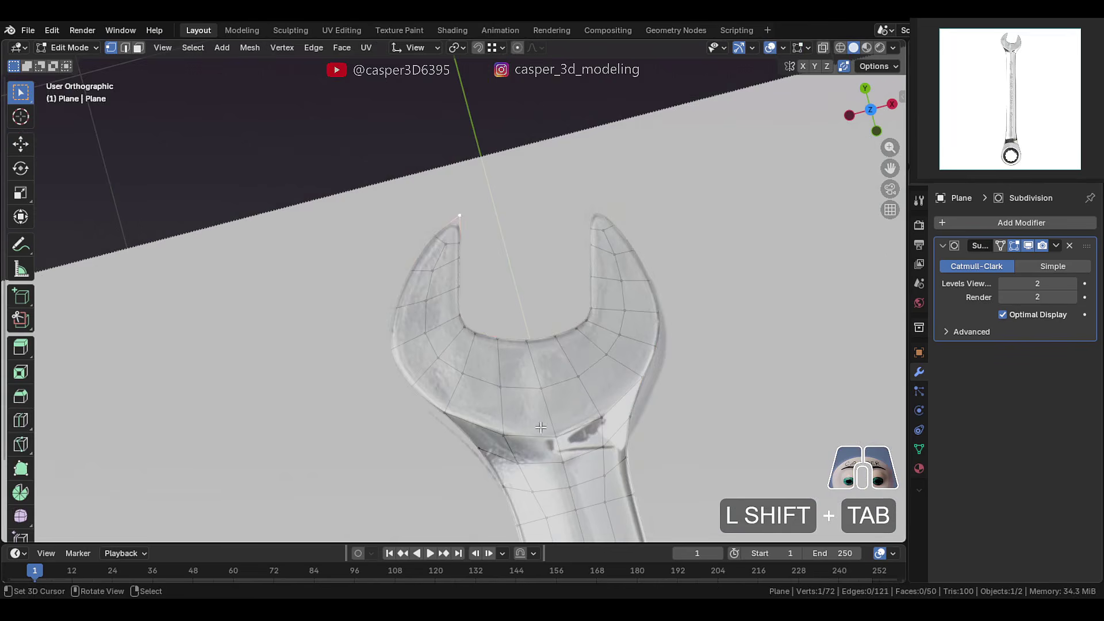
- In top view, add 15 evenly spaced loop cuts across the long face of the handle
scroll(495, 302, "up", 2)
key("KP_7")
scroll(460, 334, "down", 4)
scroll(460, 334, "down", 6, "shift")
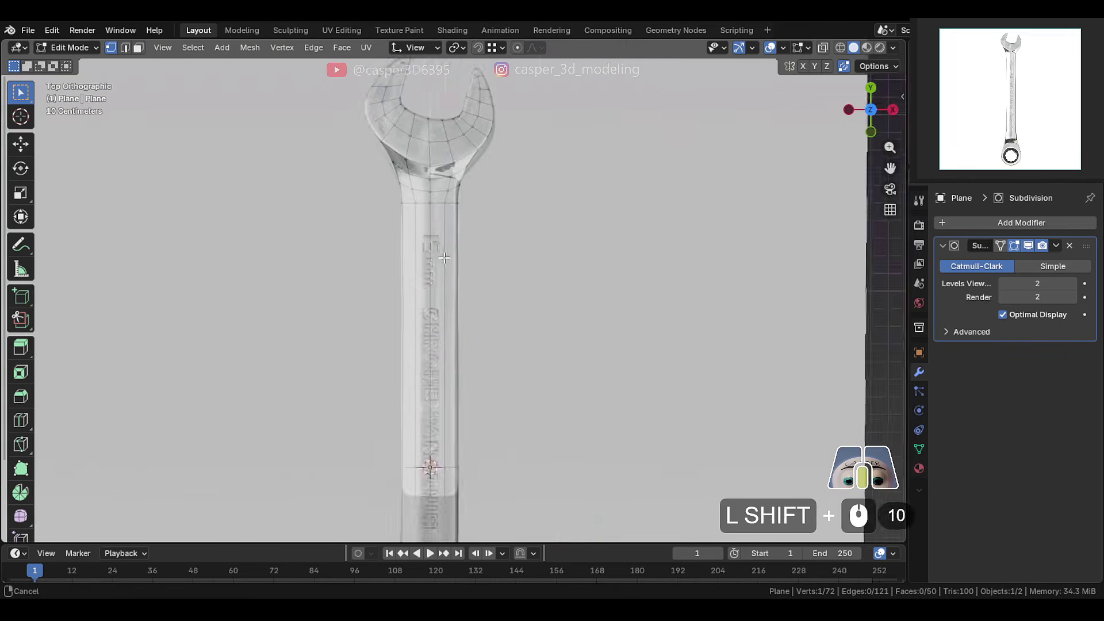
scroll(446, 349, "up", 2)
key("ctrl+r")
scroll(446, 350, "up", 14)
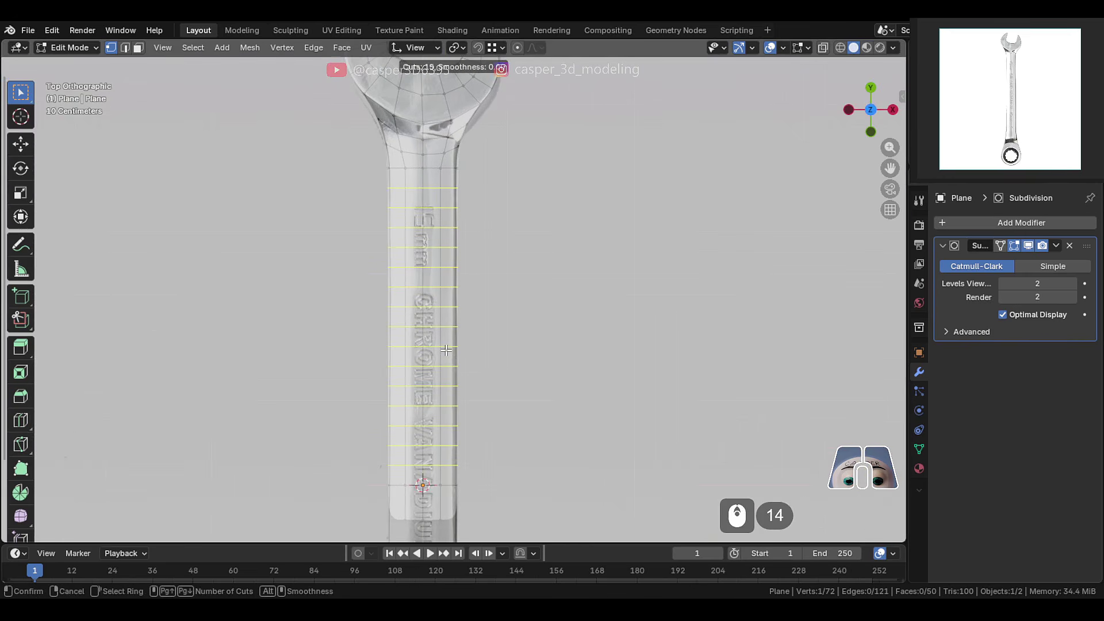
left_click(447, 350)
right_click(447, 350)
- Select the edge row at the handle's lower end and extend it down along Y toward the ring head
key("2")
right_click(459, 182)
scroll(457, 317, "down", 1)
middle_click_drag(441, 425, 497, 263, "shift")
left_click(444, 333, "alt")
scroll(515, 402, "up", 2)
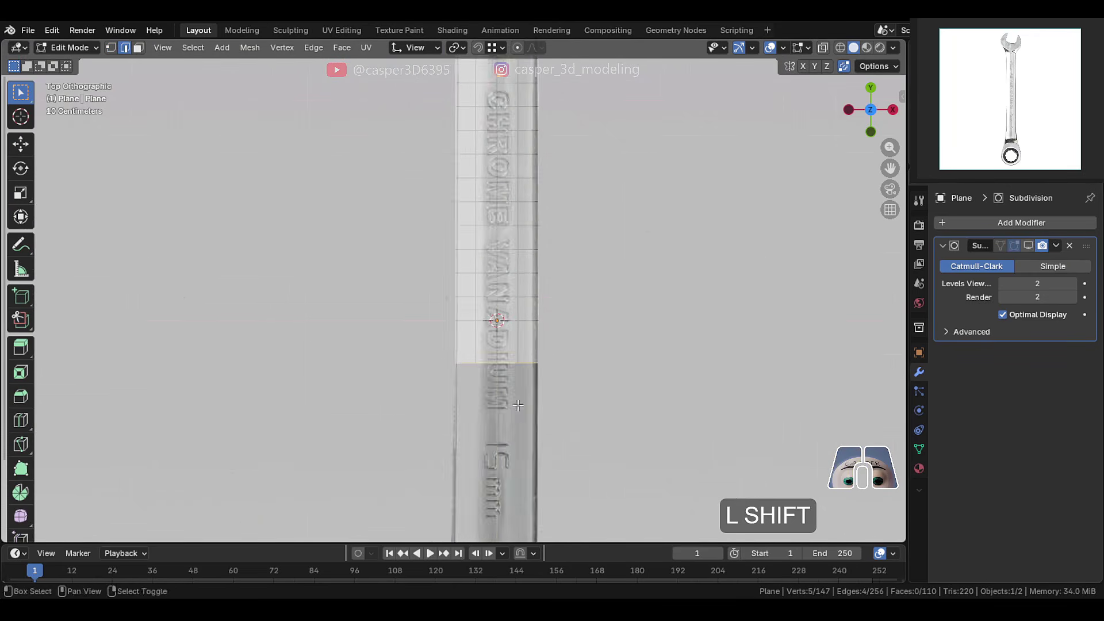
middle_click_drag(515, 402, 508, 186, "shift")
key("g")
key("y")
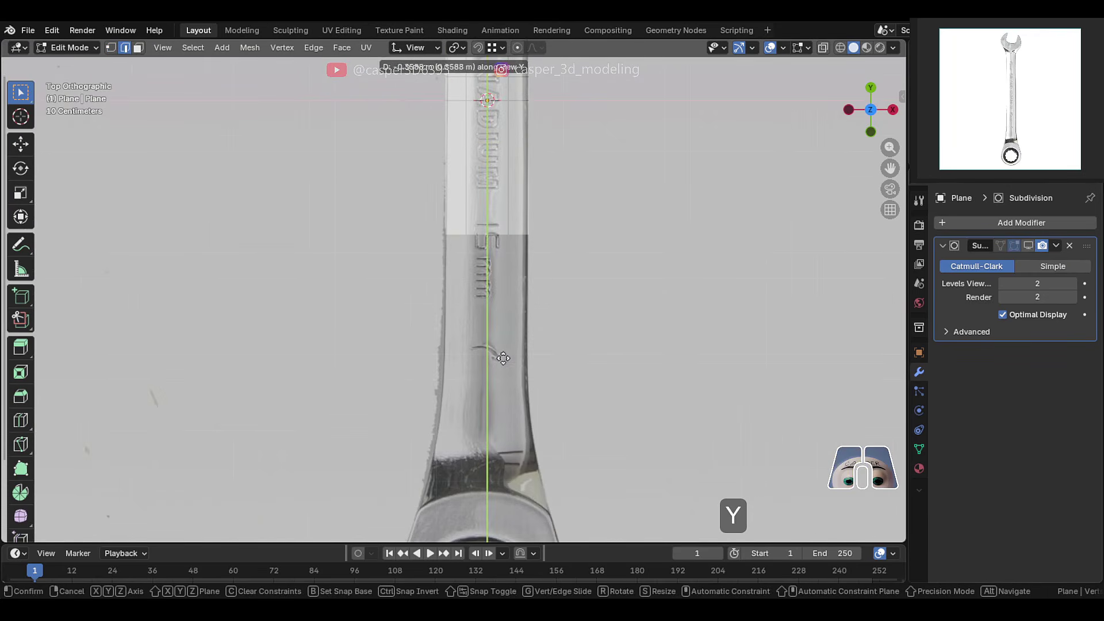
left_click(500, 440)
- Move the handle's end edge row slightly back up along Y to where the reference handle starts to widen
middle_click_drag(500, 440, 472, 299, "shift")
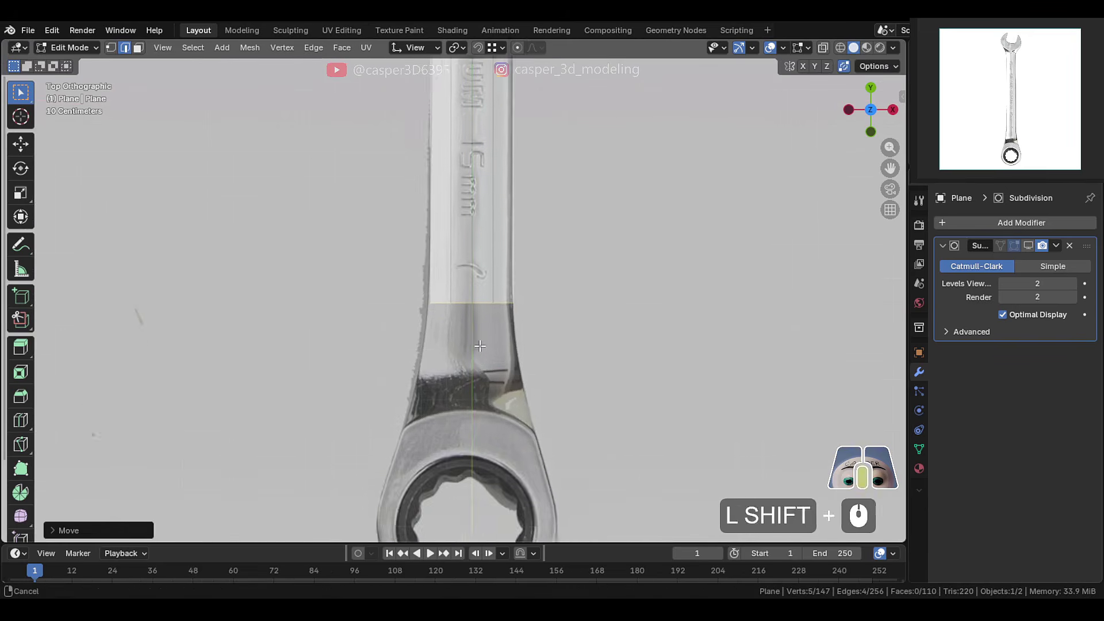
scroll(470, 276, "up", 4)
key("g")
key("y")
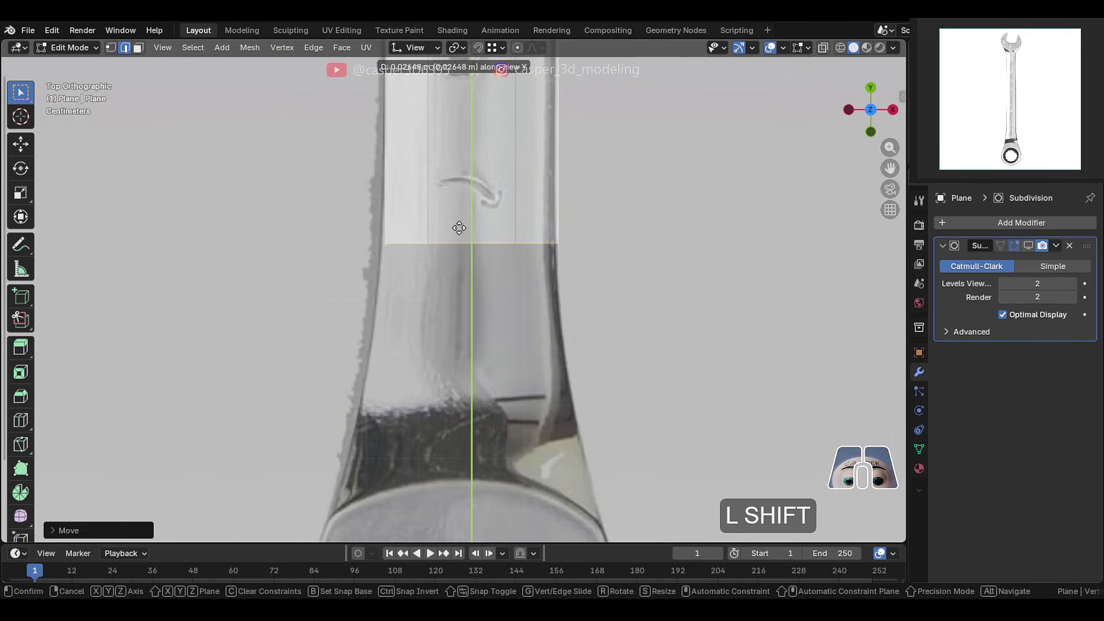
left_click(458, 230)
scroll(410, 253, "down", 1)
scroll(410, 253, "down", 1)
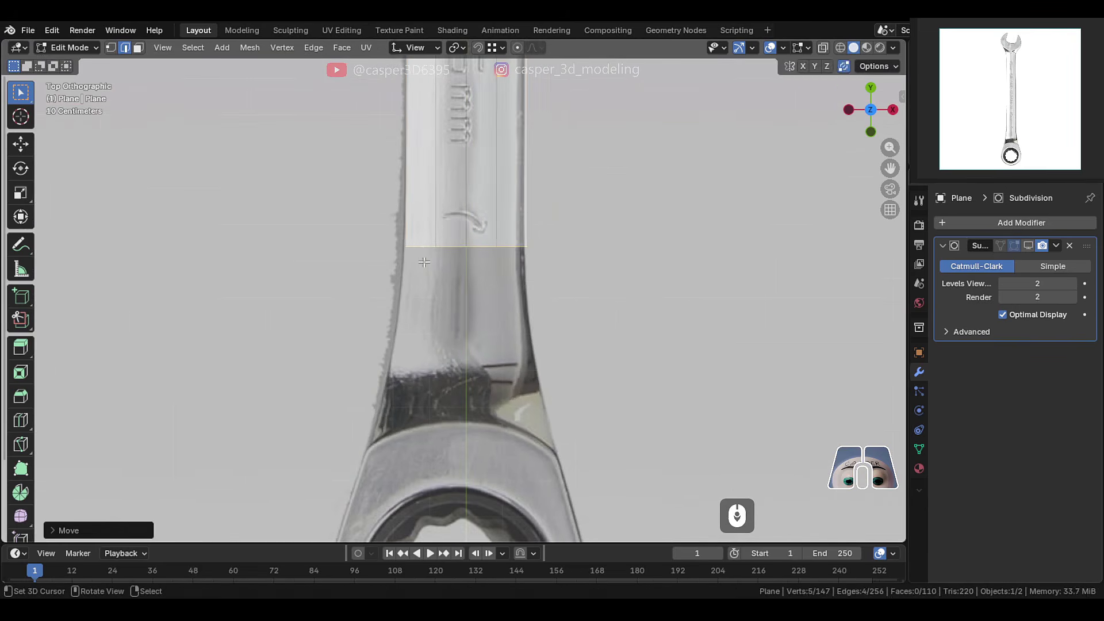
- Rotate the reference image slightly in Object Mode to line its handle up with the mesh, and resume editing the wrench mesh
key("Tab")
left_click(572, 315)
key("r")
left_click(632, 305)
key("Tab")
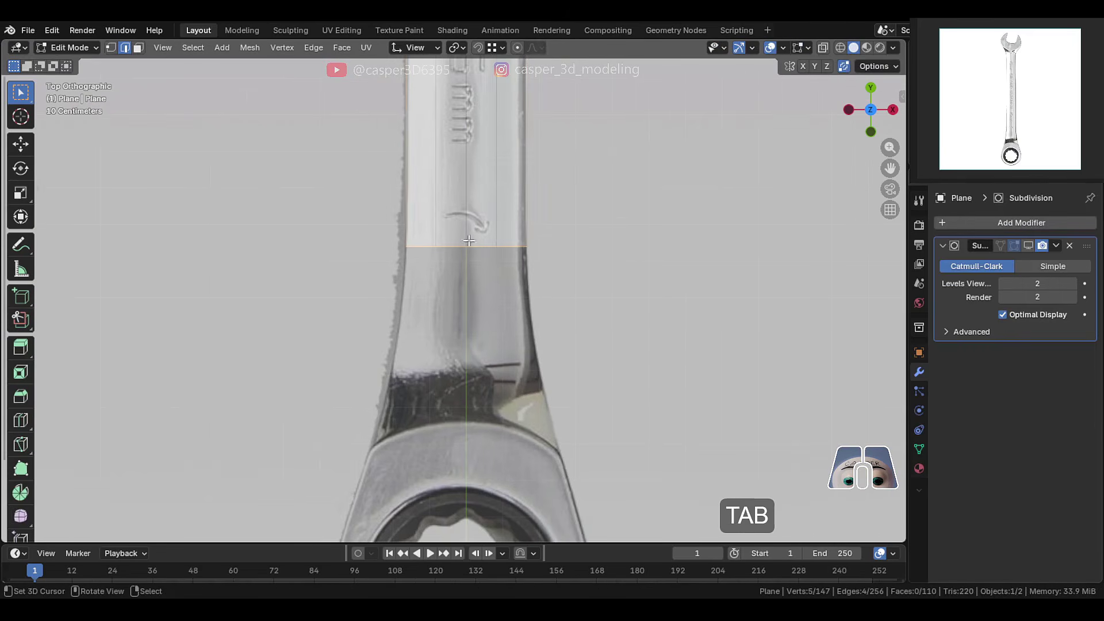
- Duplicate the handle's end edge row and move the copy down along Y to the ring head's shoulder
middle_click_drag(469, 241, 470, 222, "shift")
key("shift+d")
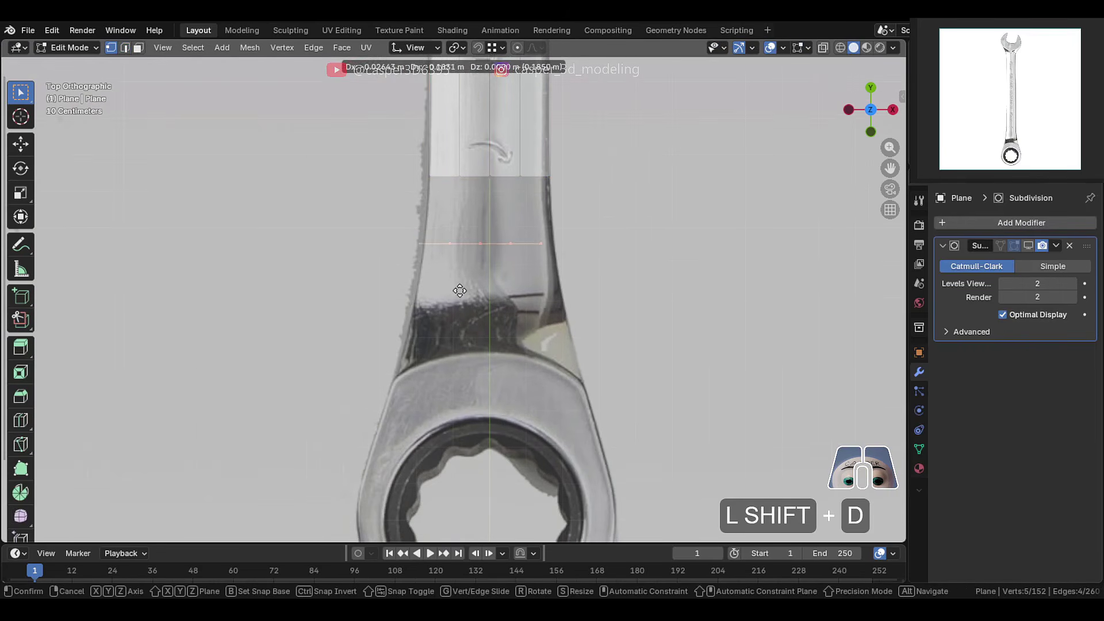
key("y")
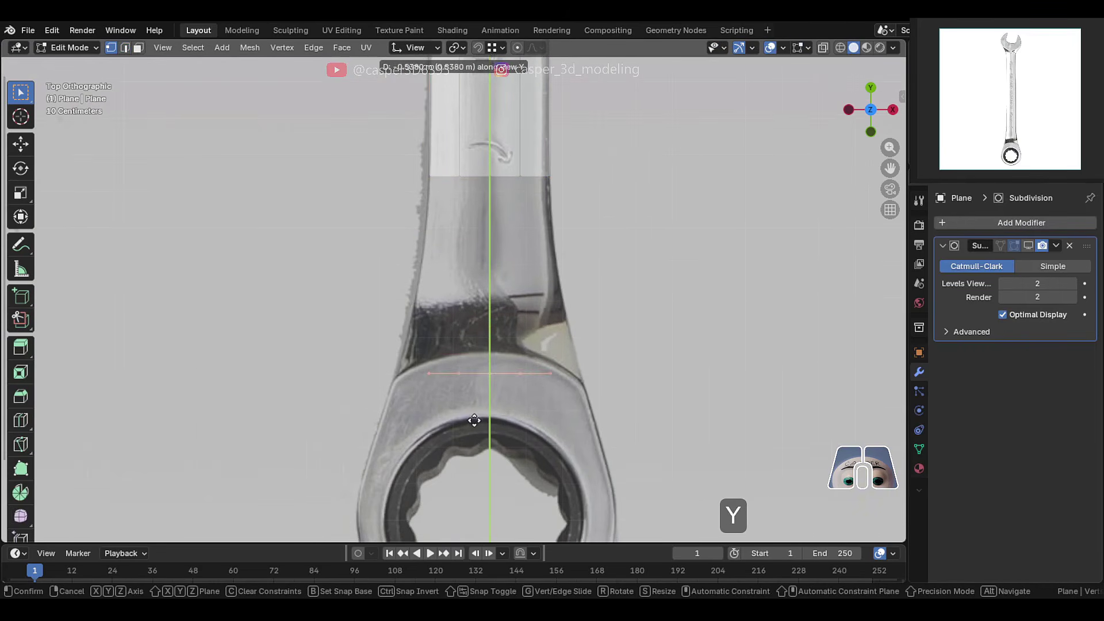
left_click(474, 421)
key("s")
key("x")
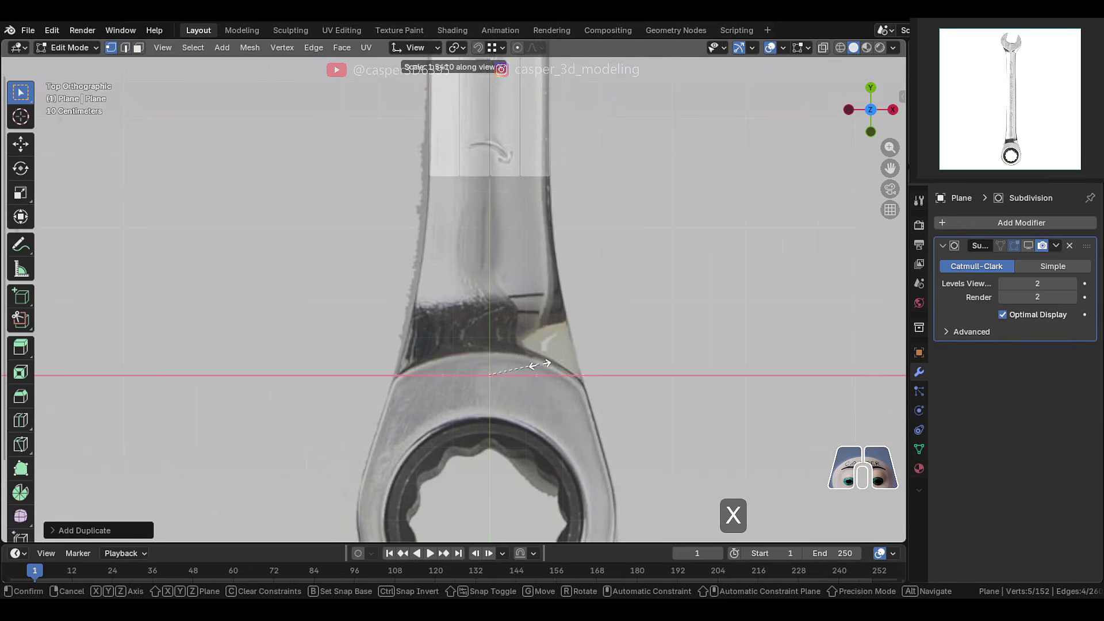
left_click(541, 364)
- Set the transform orientation to Global and widen the duplicated edge row along X to the reference shoulder's width
left_click(413, 47)
left_click(408, 91)
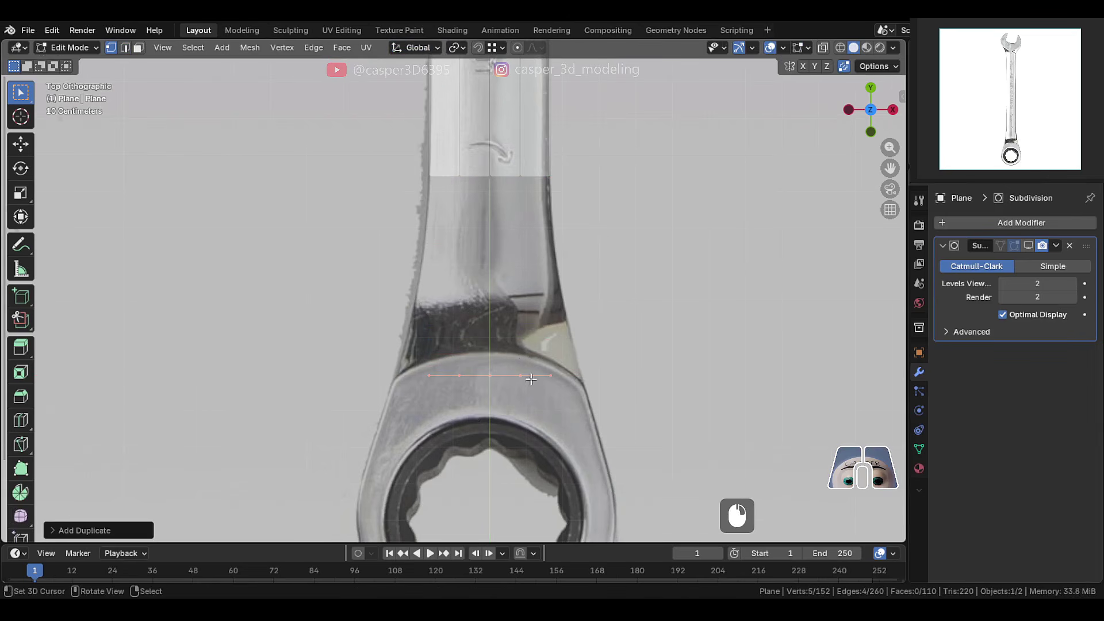
key("s")
key("x")
key("shift")
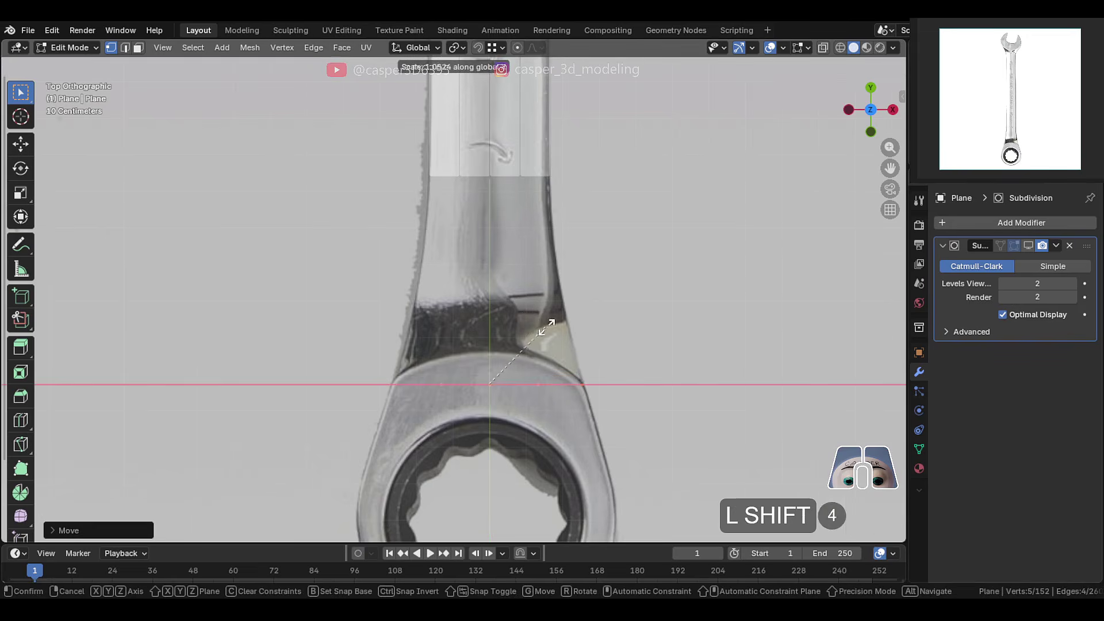
left_click(546, 327)
- Select the three middle vertices of the duplicated row and raise them along Y to the ring head's curved upper edge
scroll(575, 368, "up", 2)
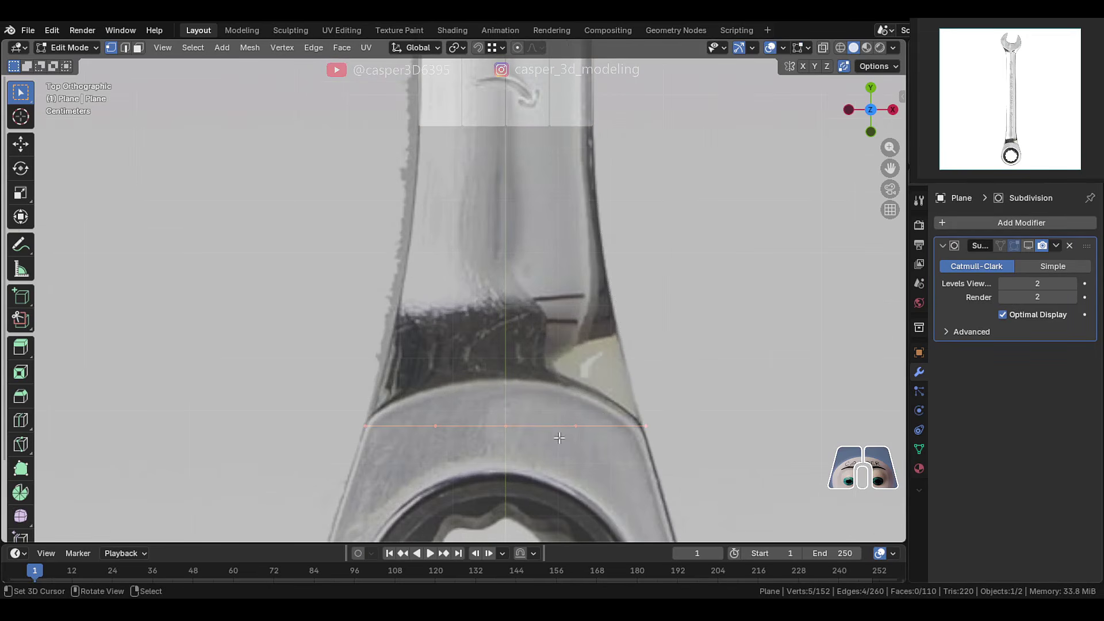
left_click_drag(611, 443, 415, 394)
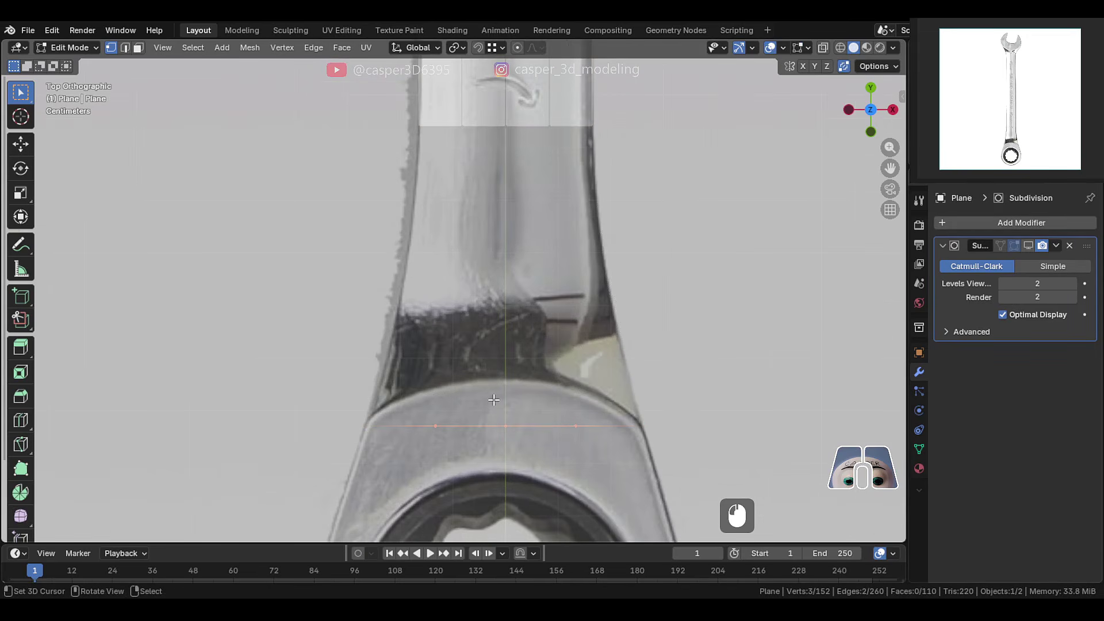
key("g")
key("y")
key("shift")
left_click(495, 380)
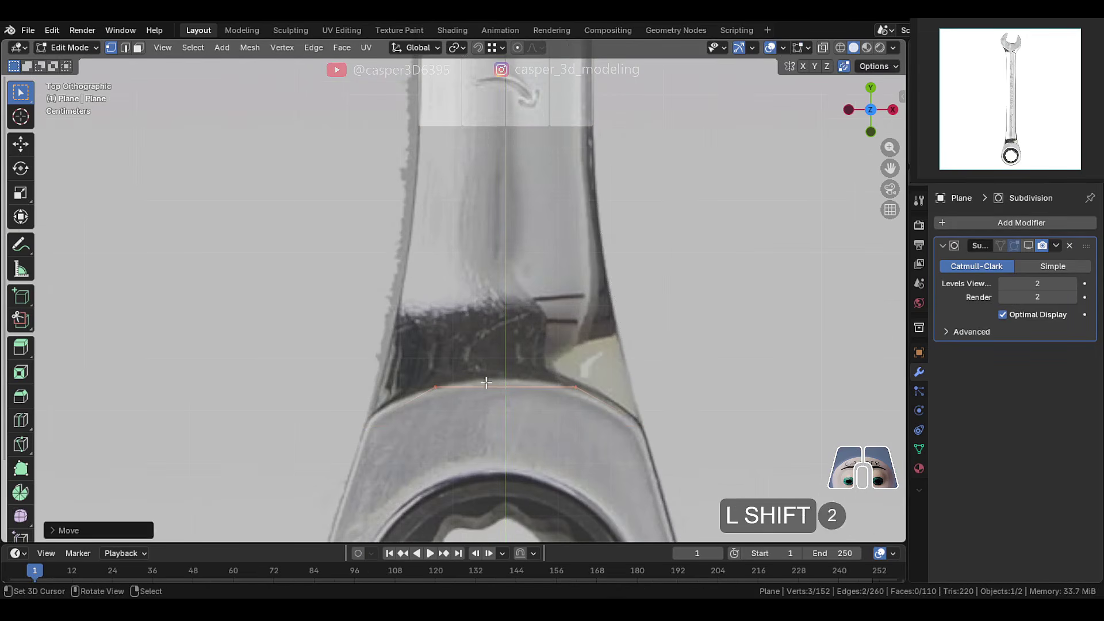
- Raise the row's center vertex along Y to the arc's peak and fit the two outer vertices to the shoulder corners
left_click(498, 382)
key("g")
key("y")
key("shift")
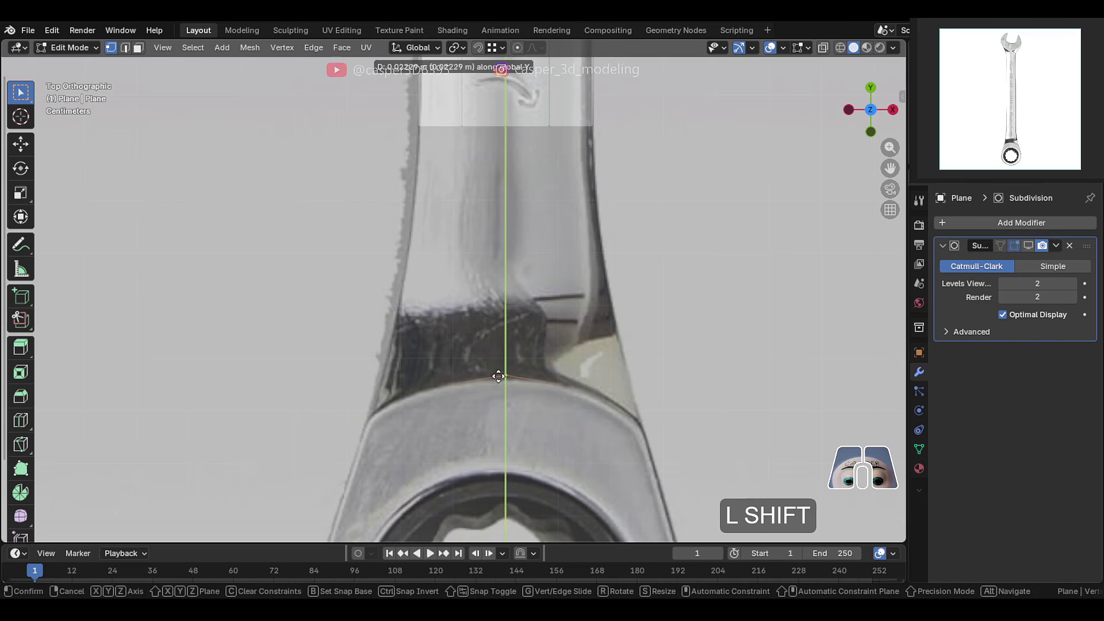
key("shift")
key("shift")
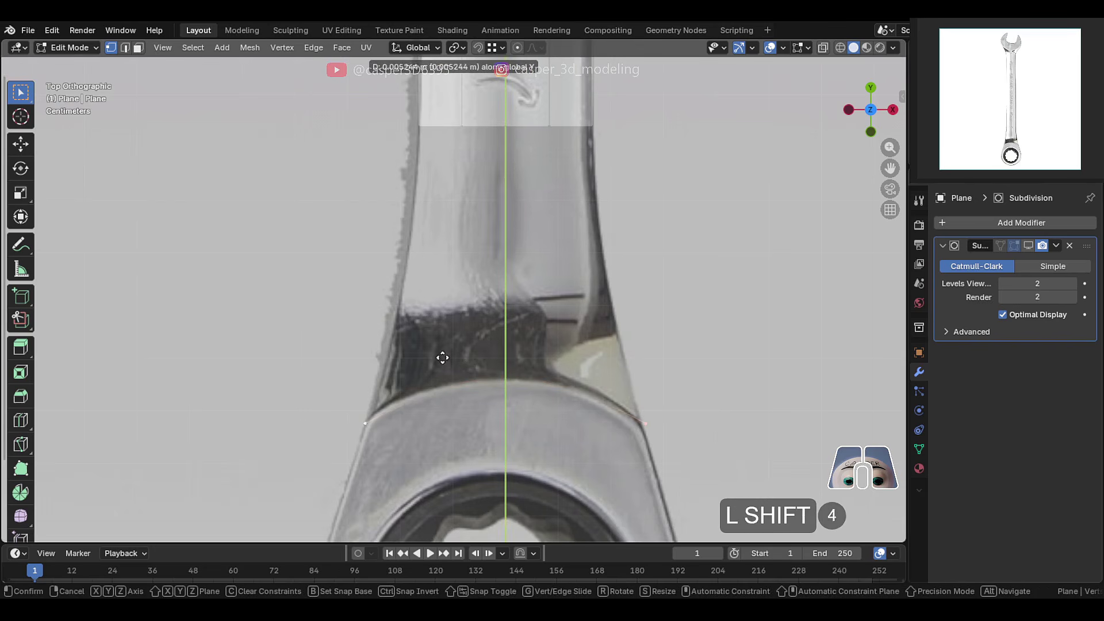
key("Tab")
key("ctrl+z")
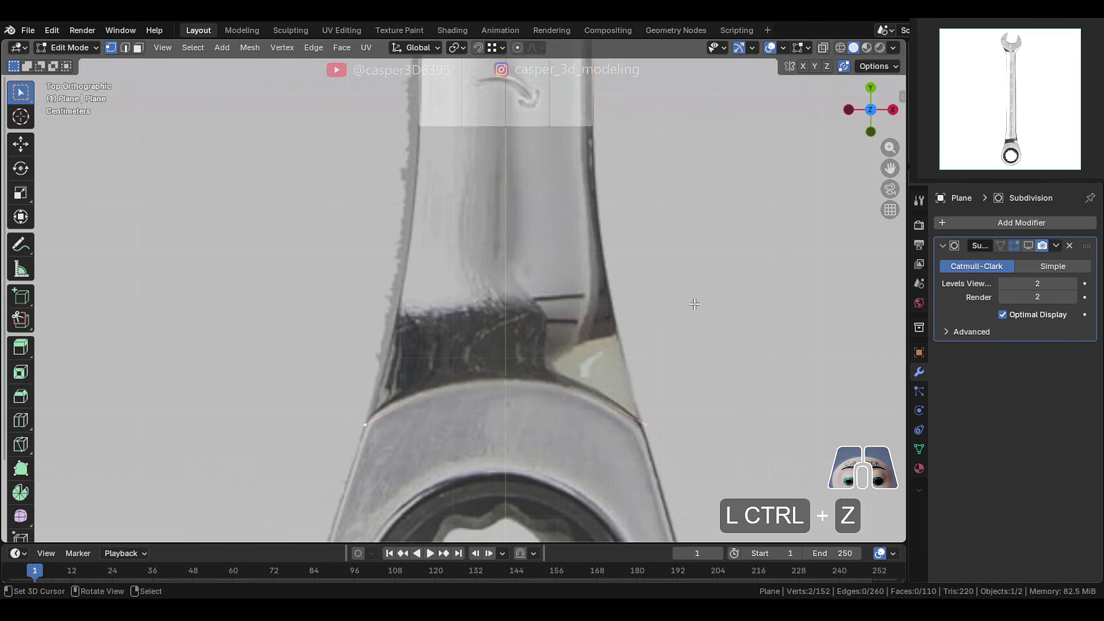
- Bridge the handle's end edge row with the curved shoulder row using Bridge Edge Loops
key("alt")
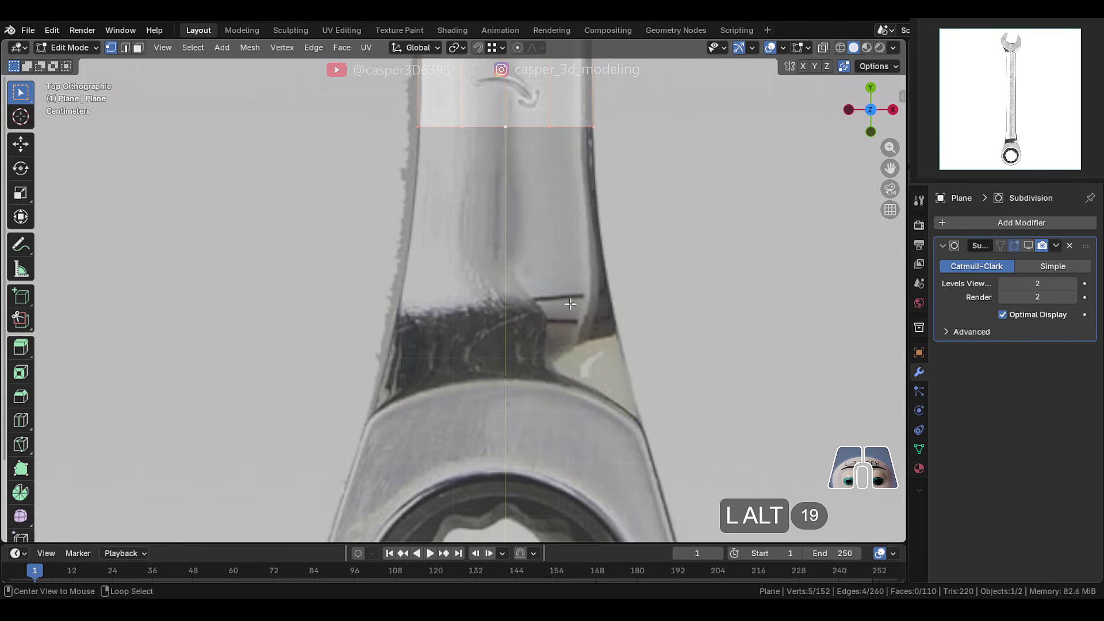
left_click(529, 378, "alt+shift")
left_click(314, 48)
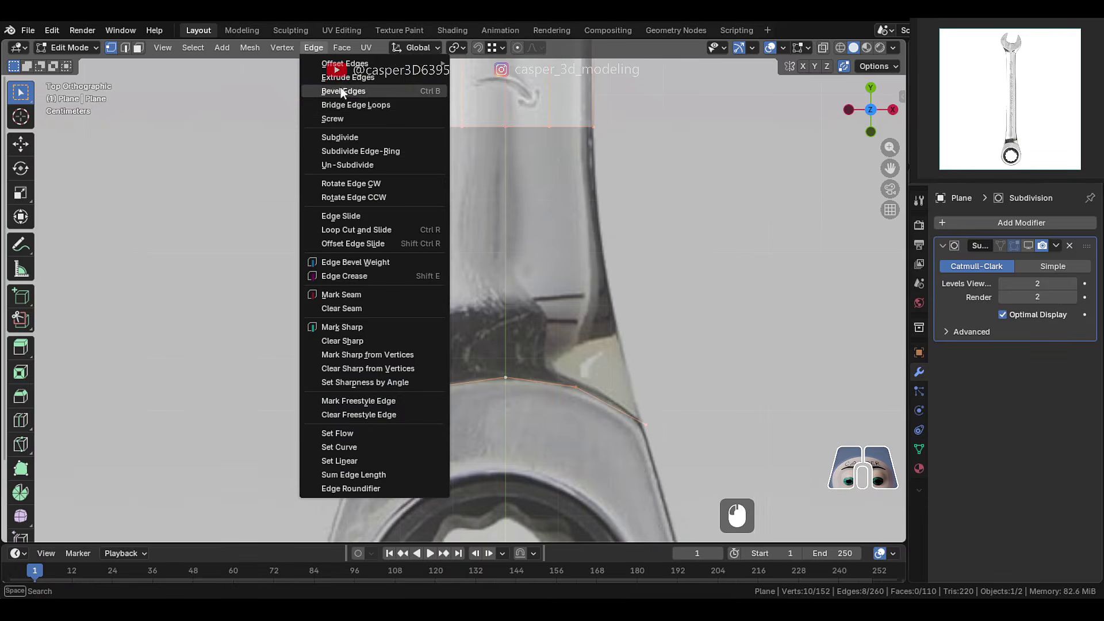
left_click(369, 101)
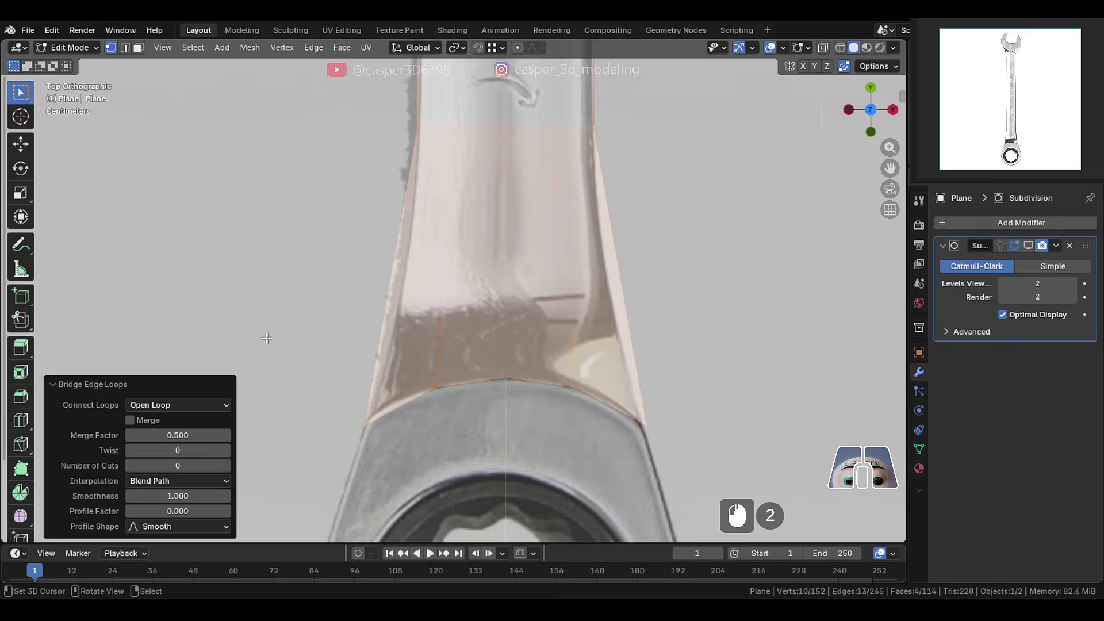
- Set the bridge between handle and shoulder to 4 cuts with Linear interpolation
triple_click(227, 464)
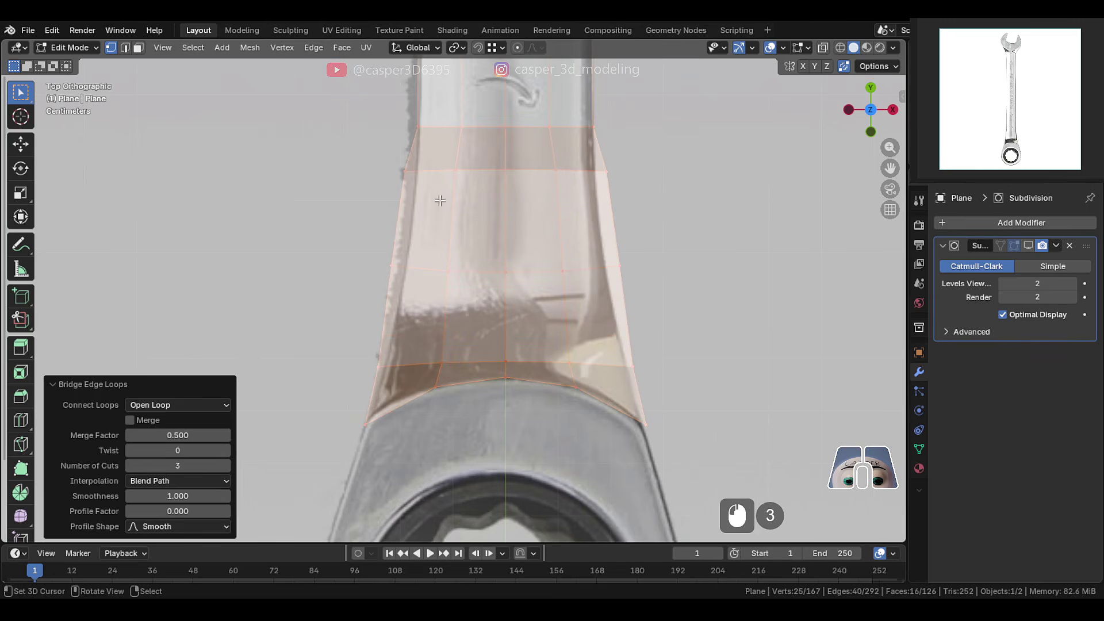
left_click_drag(197, 464, 216, 465)
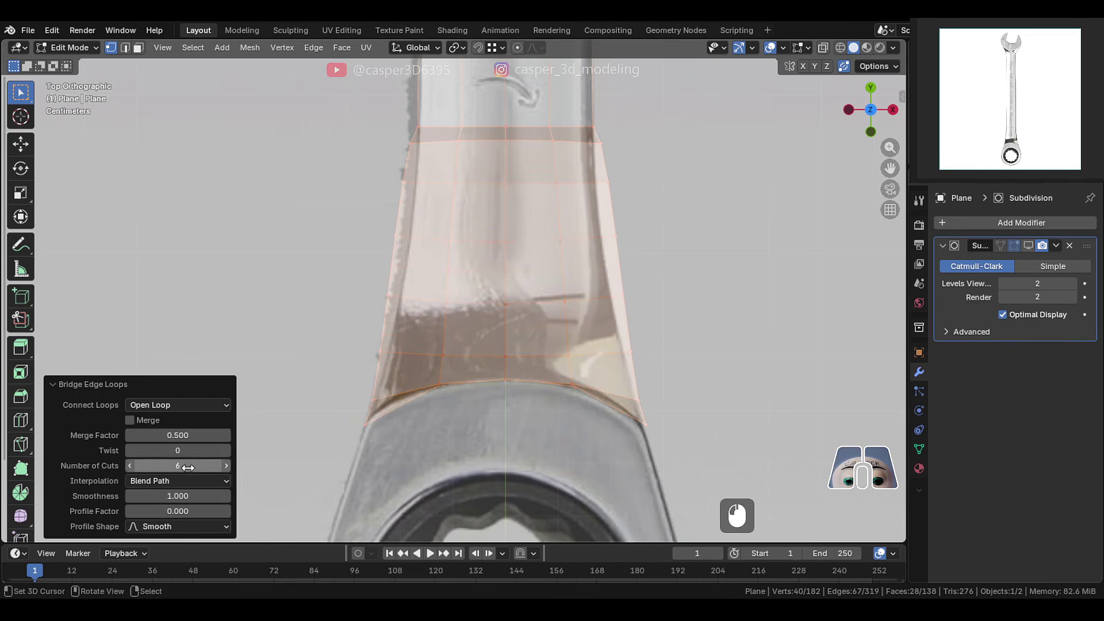
left_click(180, 484)
left_click(171, 528)
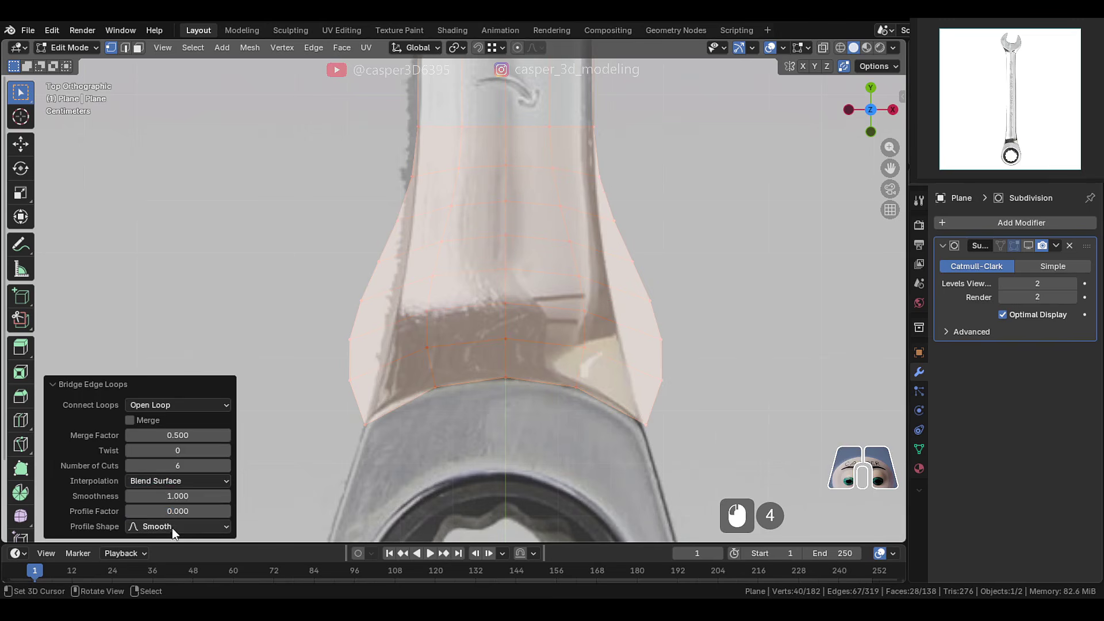
left_click(185, 483)
left_click(181, 497)
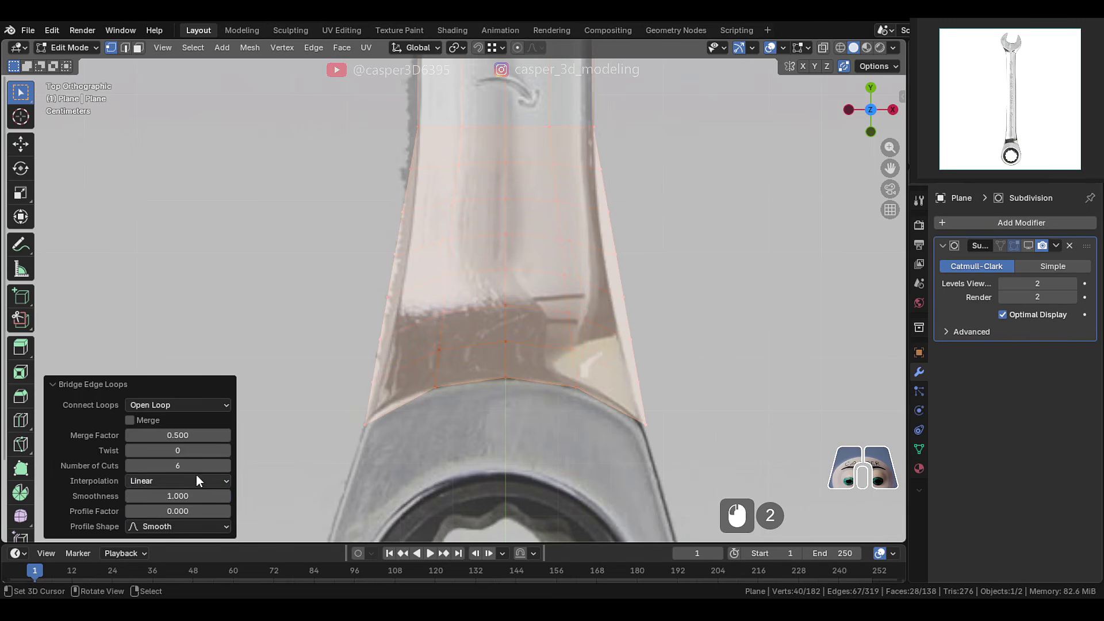
left_click(129, 464)
left_click(128, 464)
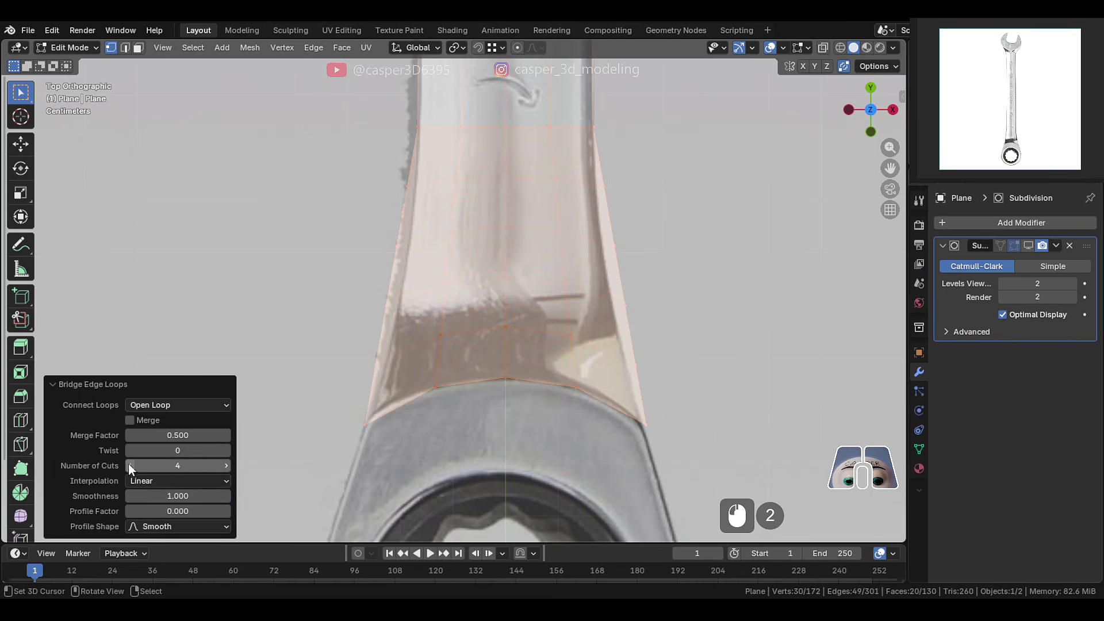
- Curve the bridge's sides to the reference with an Inverse Square profile shape and a profile factor of -0.077
left_click_drag(173, 511, 131, 511)
left_click(207, 526)
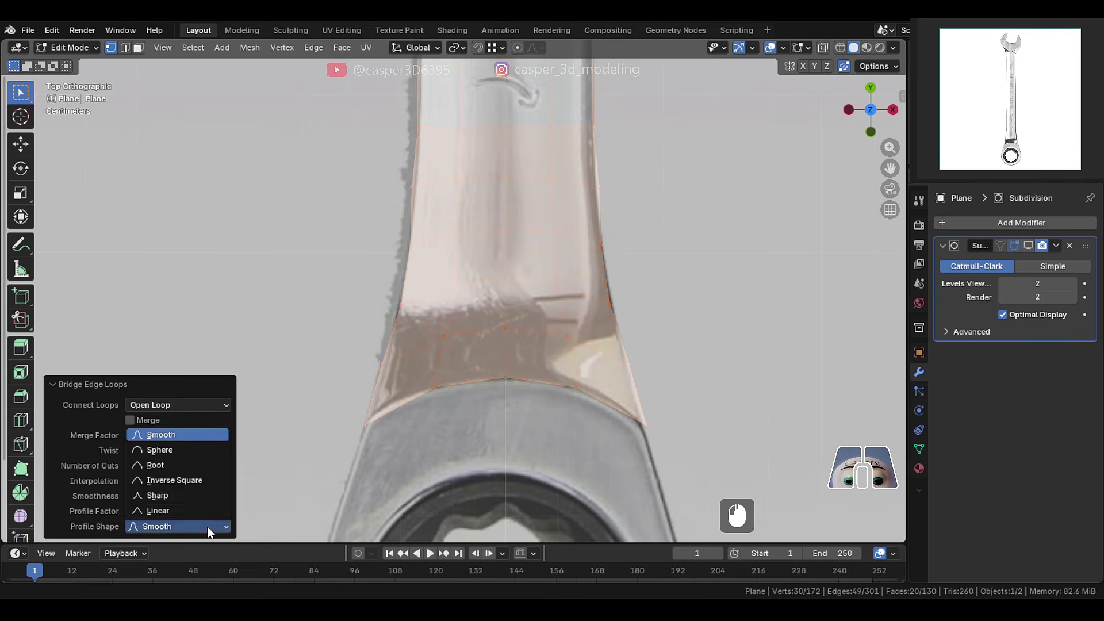
left_click(210, 478)
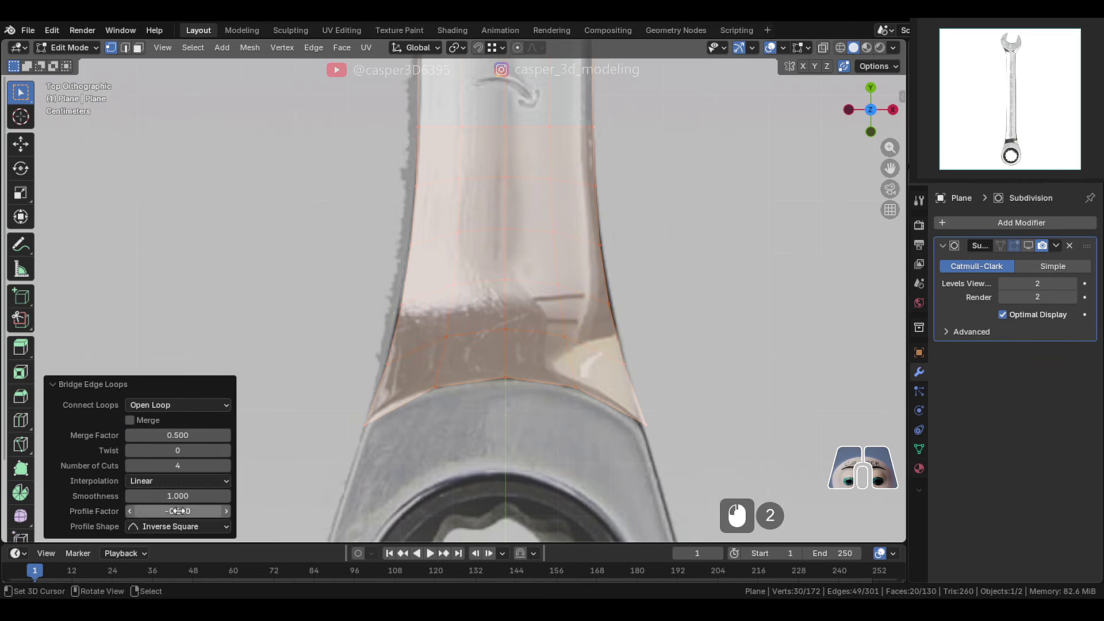
left_click_drag(204, 512, 219, 511)
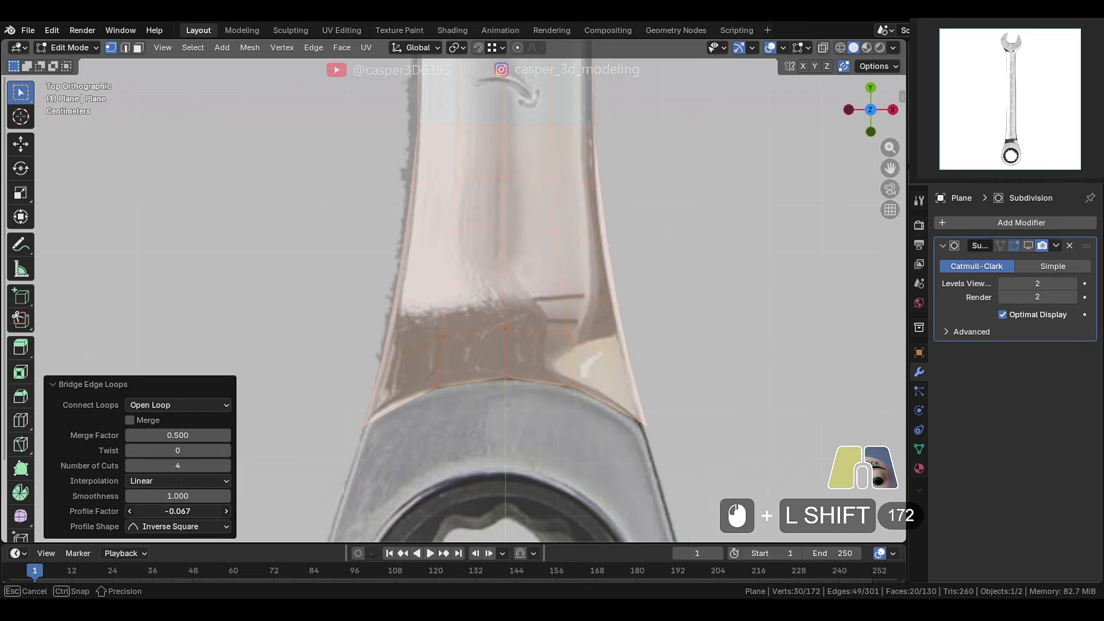
left_click_drag(218, 511, 224, 511, "shift")
- Add 10 evenly spaced loop cuts across the undivided lower stretch of the handle above the bridge
scroll(484, 298, "down", 6)
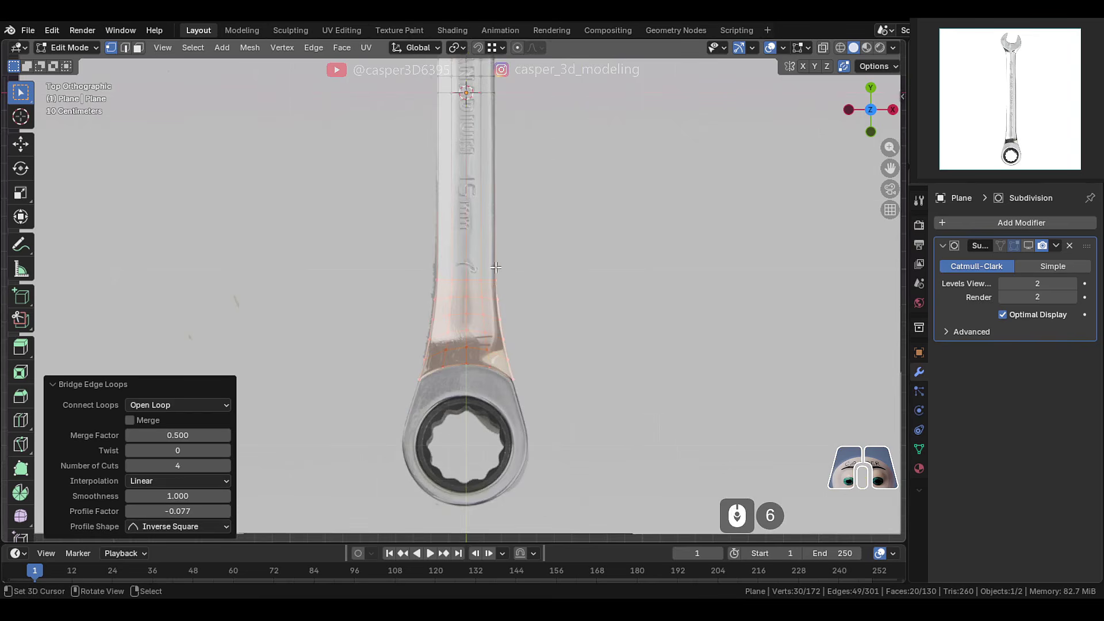
scroll(484, 297, "up", 1)
key("ctrl+r")
scroll(478, 244, "up", 4)
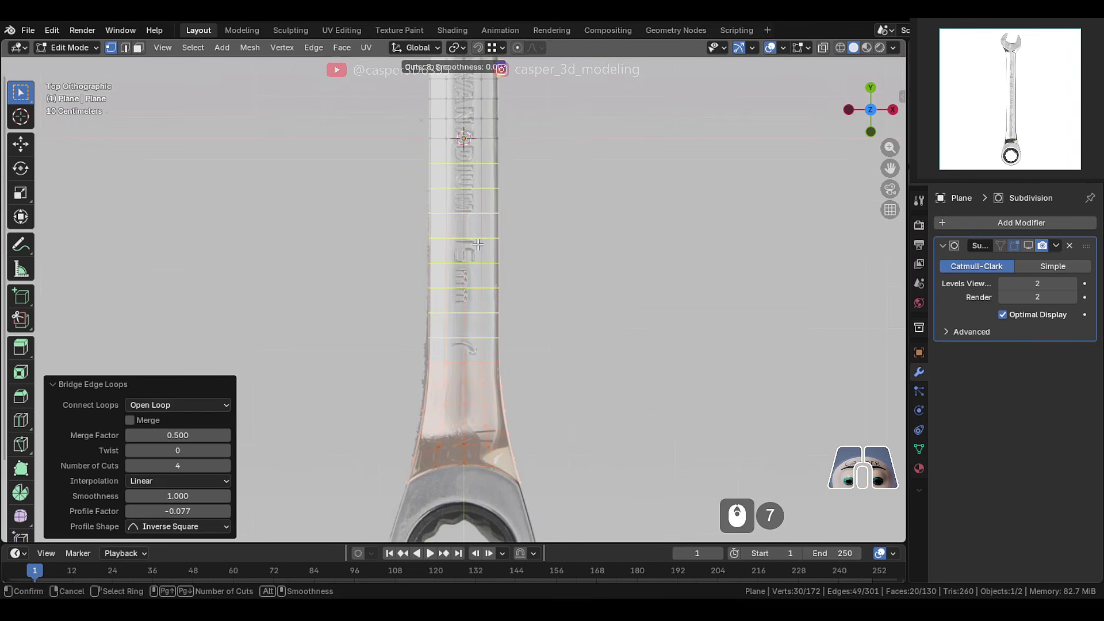
scroll(477, 245, "up", 2)
left_click(478, 244)
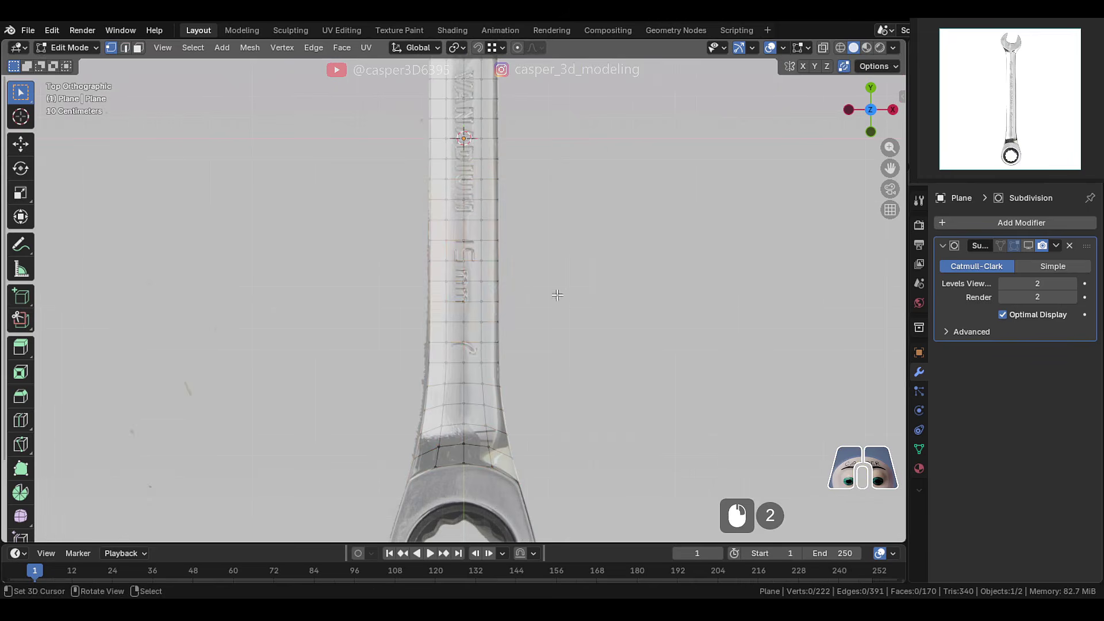
- Snap the 3D cursor to the center vertex of the mesh's curved lower edge above the ring head
scroll(476, 332, "down", 3, "shift")
scroll(476, 333, "up", 6)
scroll(499, 346, "down", 2)
scroll(490, 236, "down", 1, "shift")
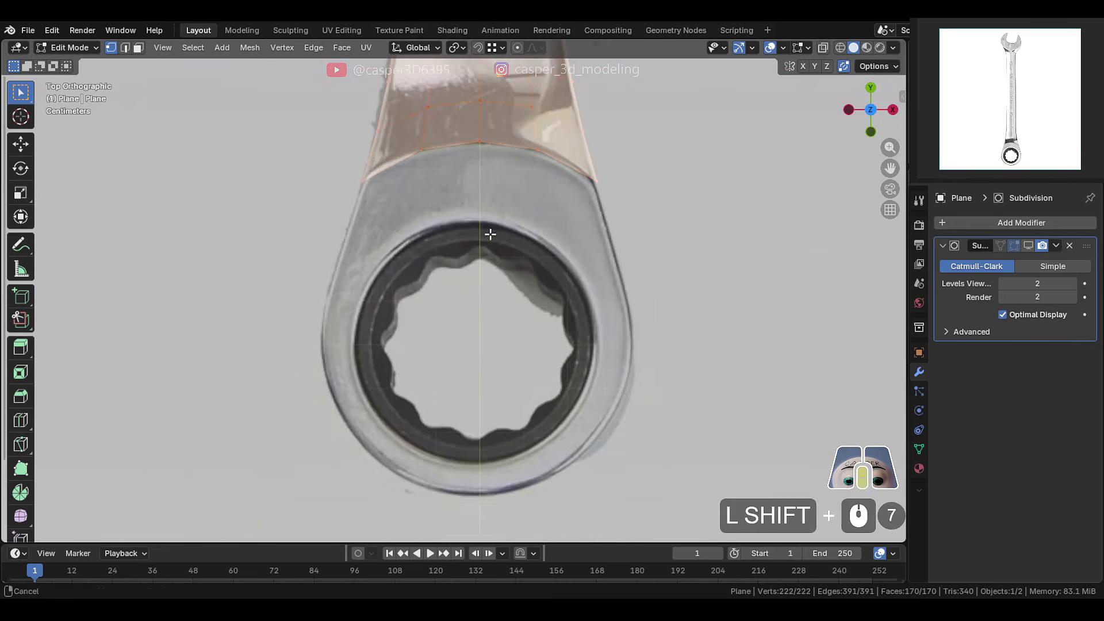
left_click(583, 291)
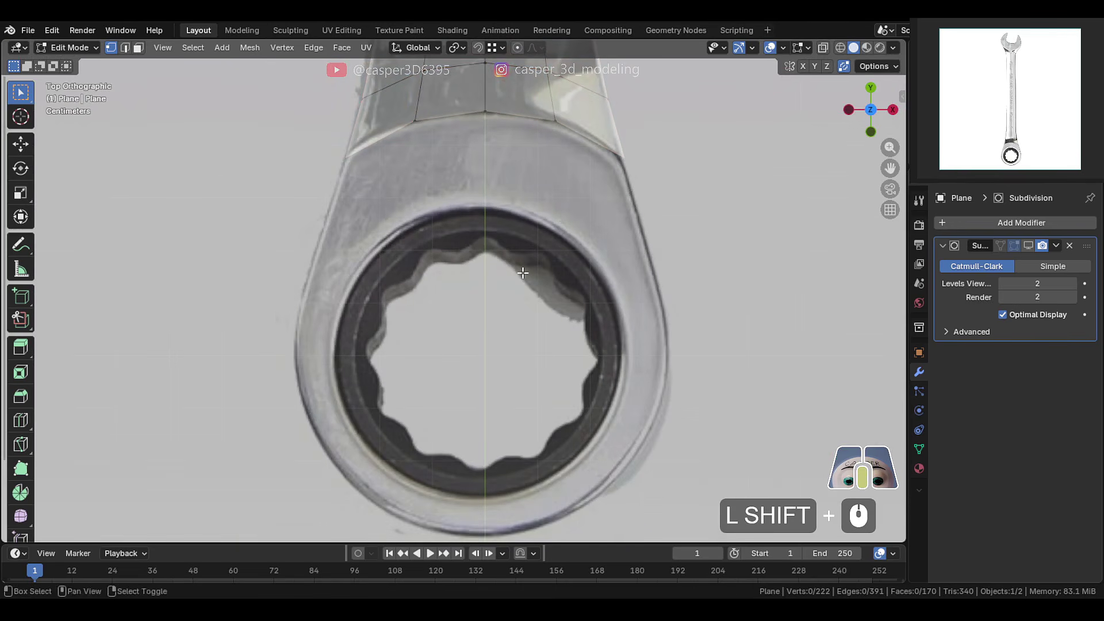
scroll(512, 285, "down", 2, "shift")
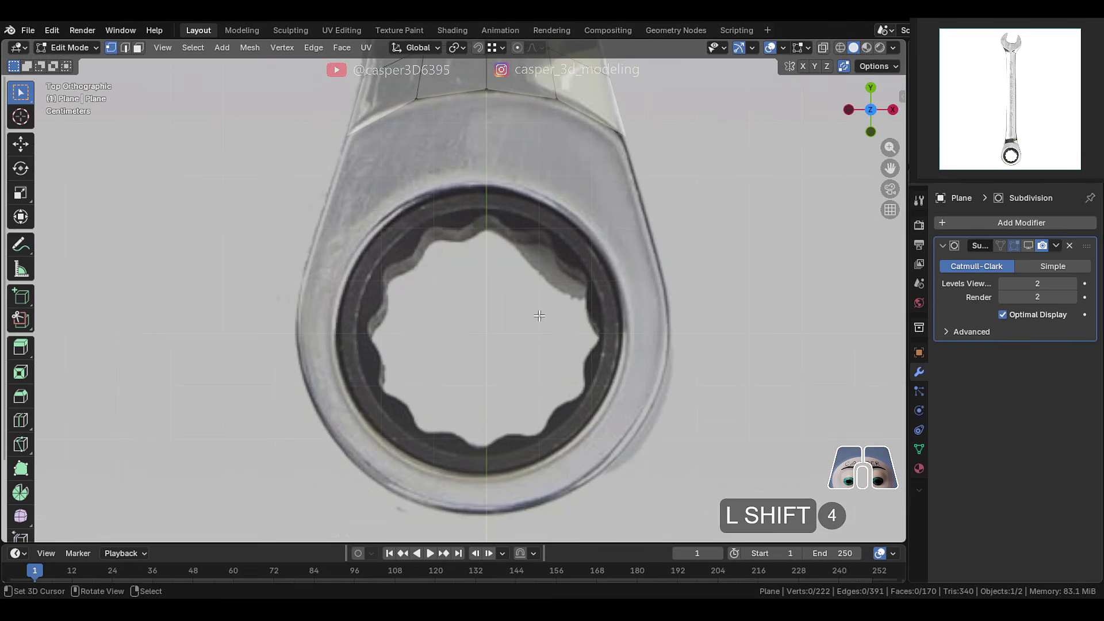
scroll(506, 311, "up", 2, "shift")
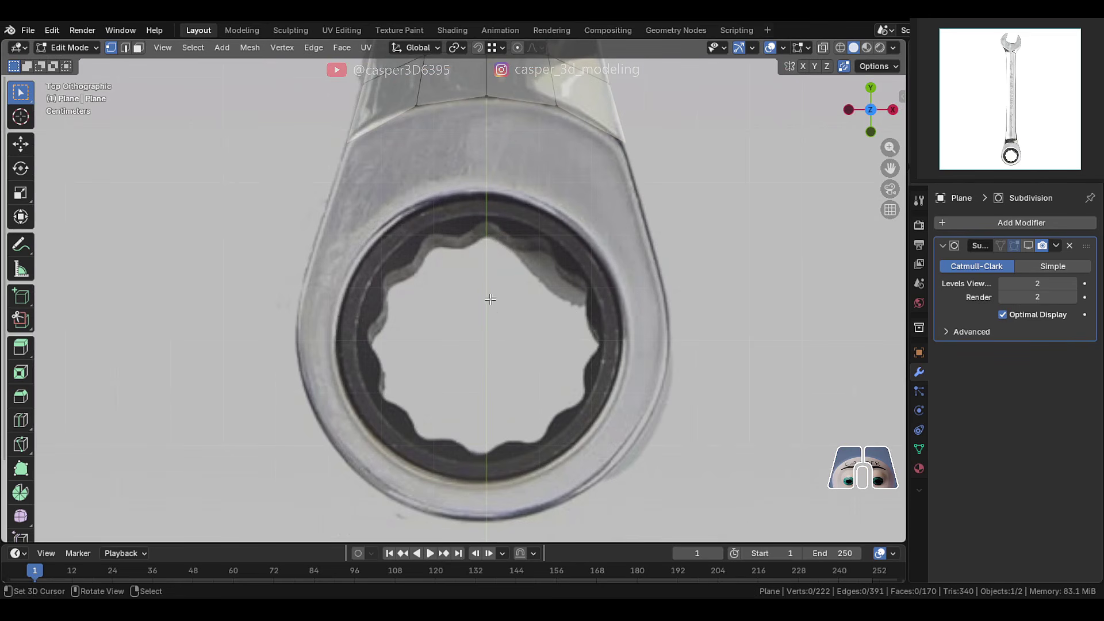
scroll(488, 294, "up", 6, "shift")
left_click(492, 138)
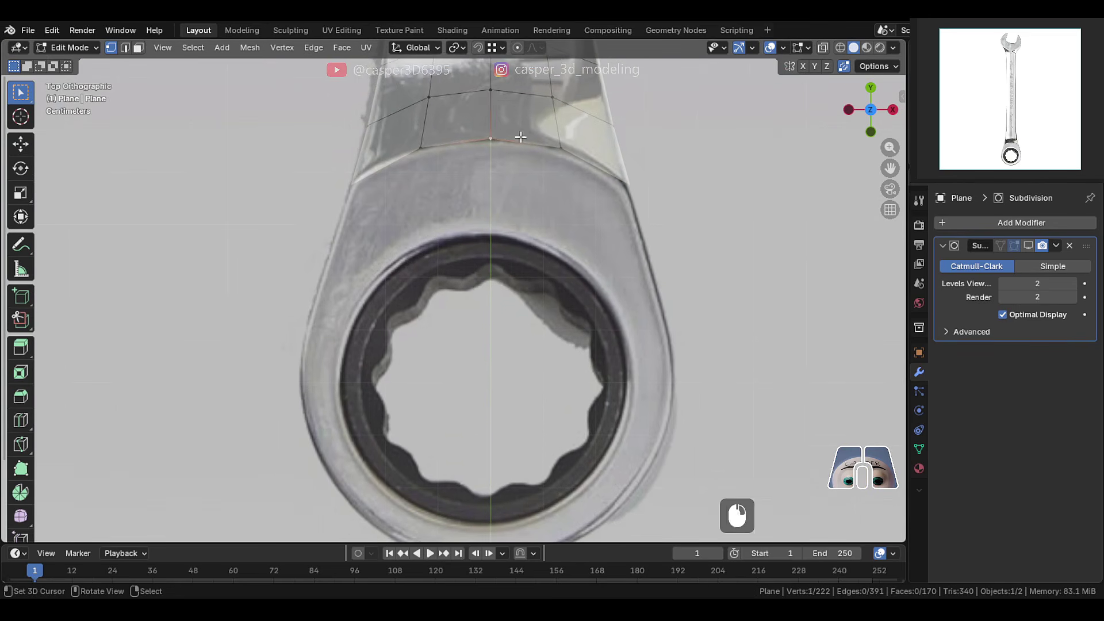
key("shift+s")
left_click(519, 234)
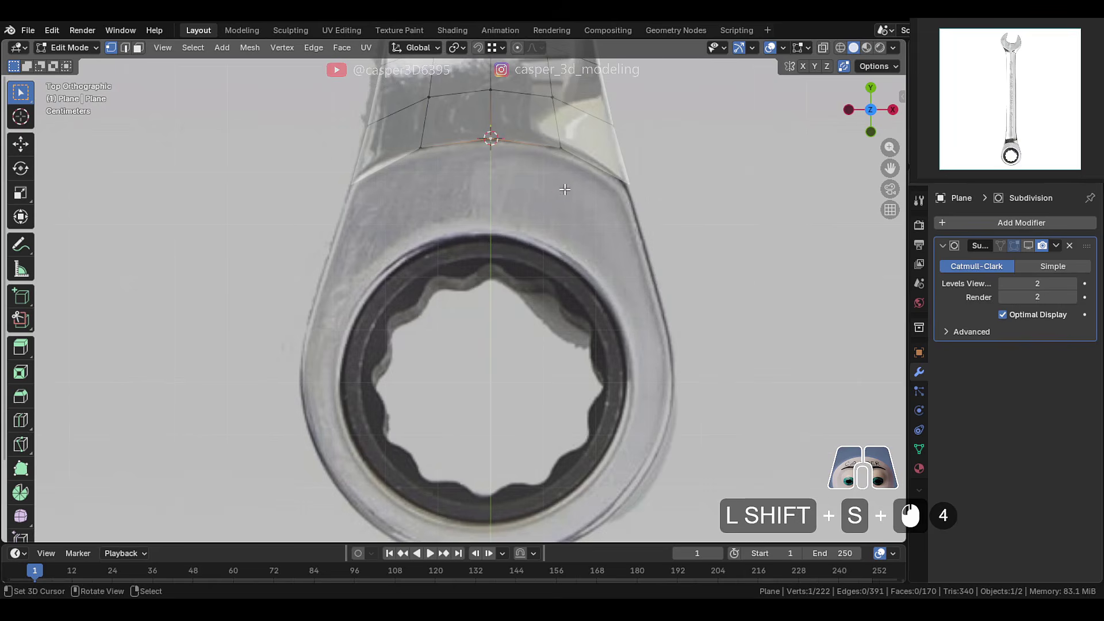
- Add a mesh circle with 24 vertices at the 3D cursor
key("shift+a")
left_click(486, 233)
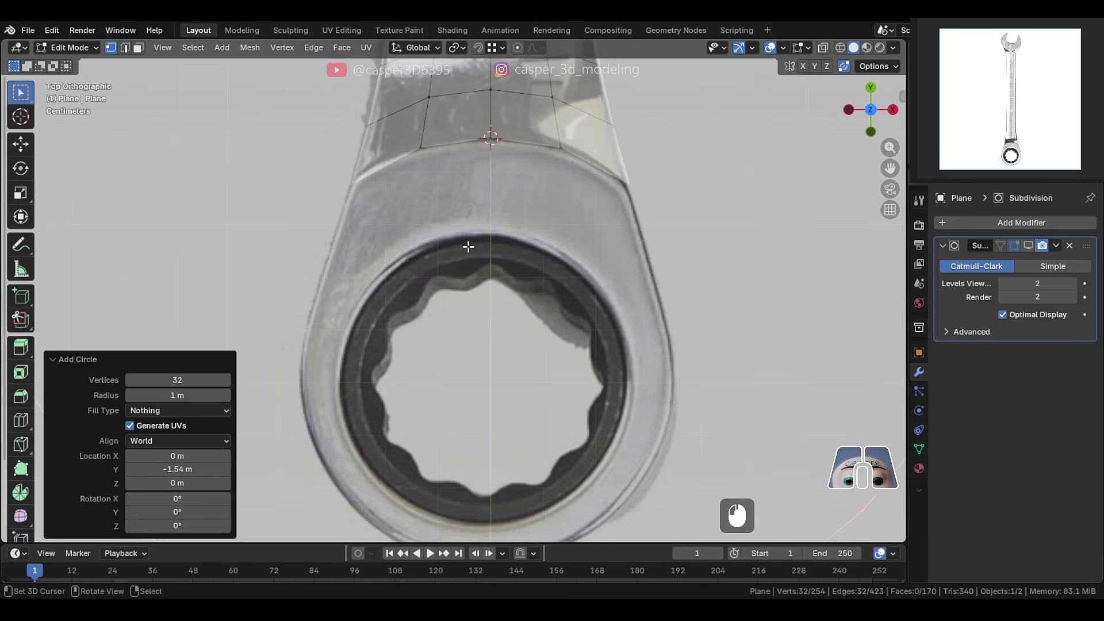
left_click(172, 379)
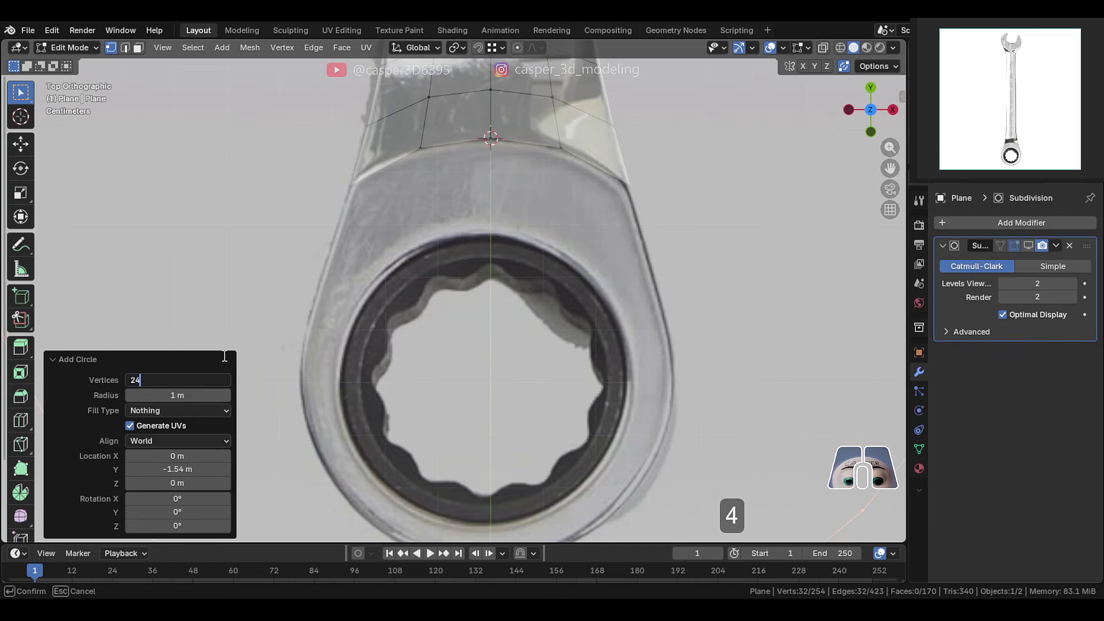
left_click(338, 310)
- Scale the circle to about 0.195 and move it about -0.467 m along Y to the center of the ring head
key("s")
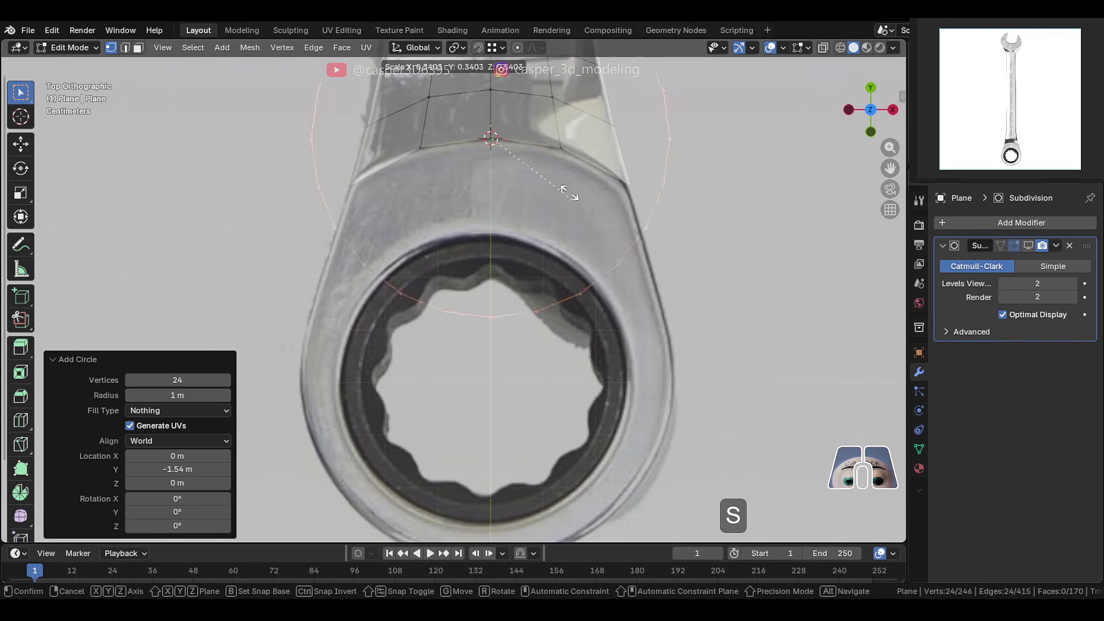
left_click(509, 152)
key("g")
key("y")
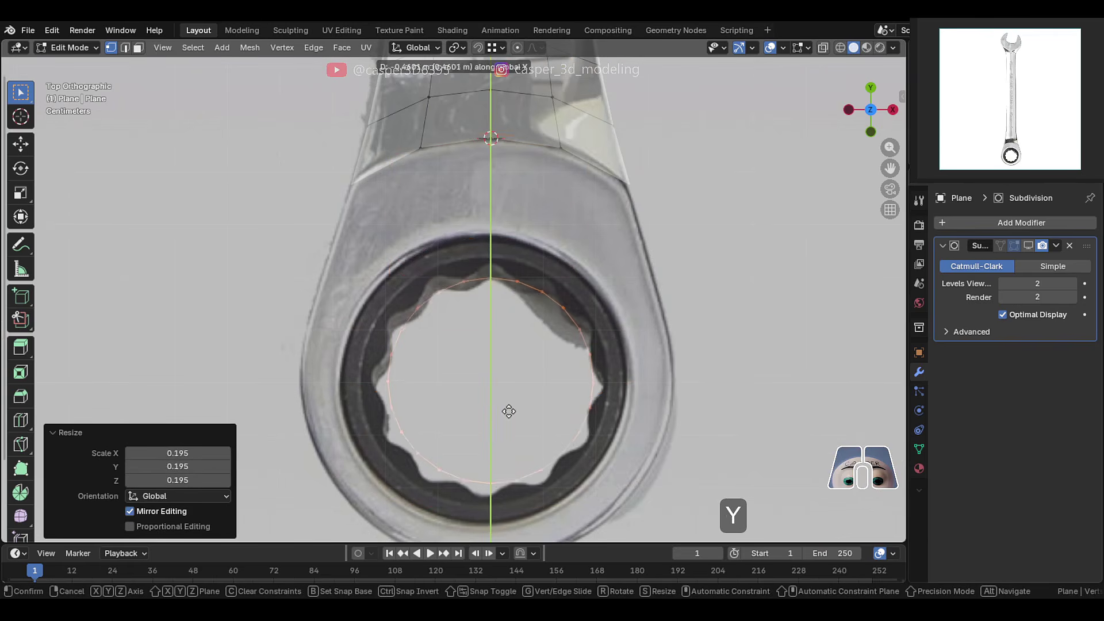
left_click(508, 412)
- Enlarge the circle to the dark insert's outer edge, rotating the reference image slightly so that the two line up
key("s")
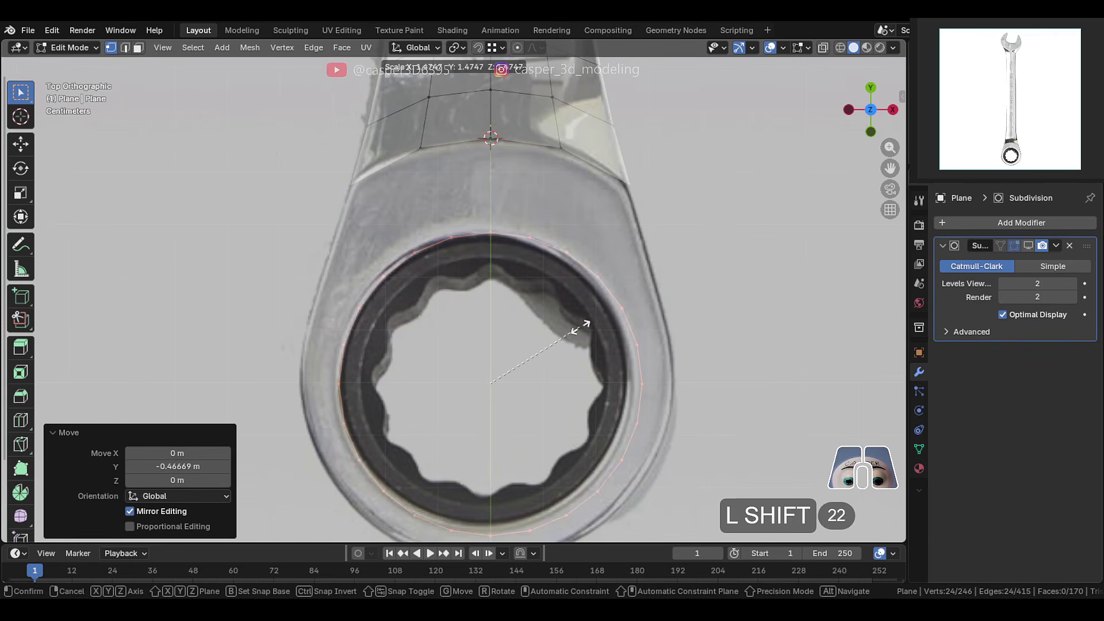
left_click(575, 328)
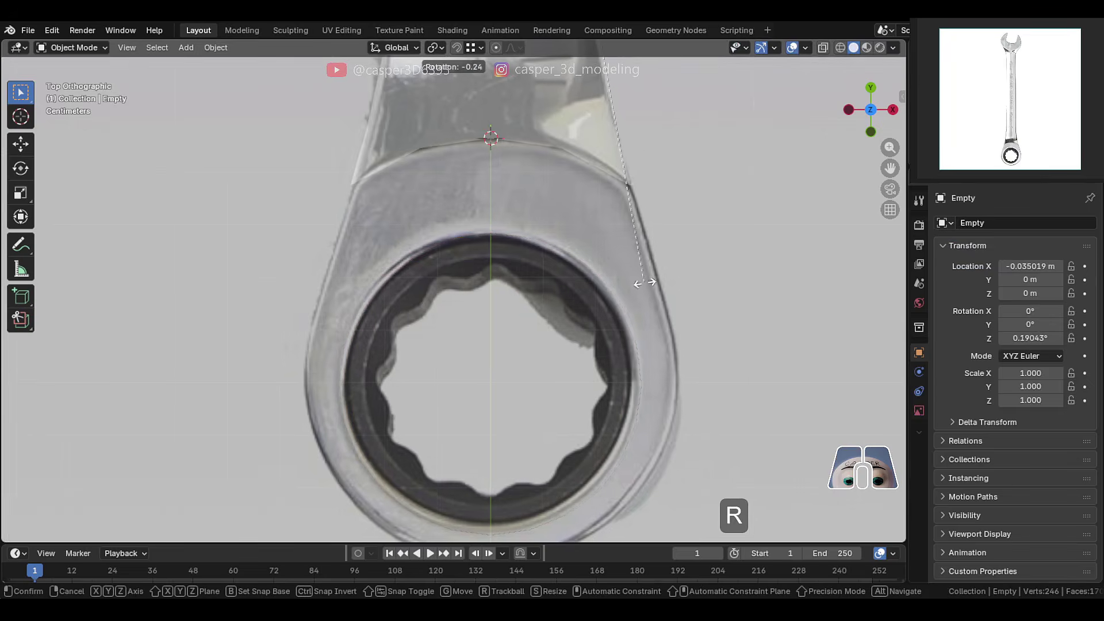
left_click(667, 291)
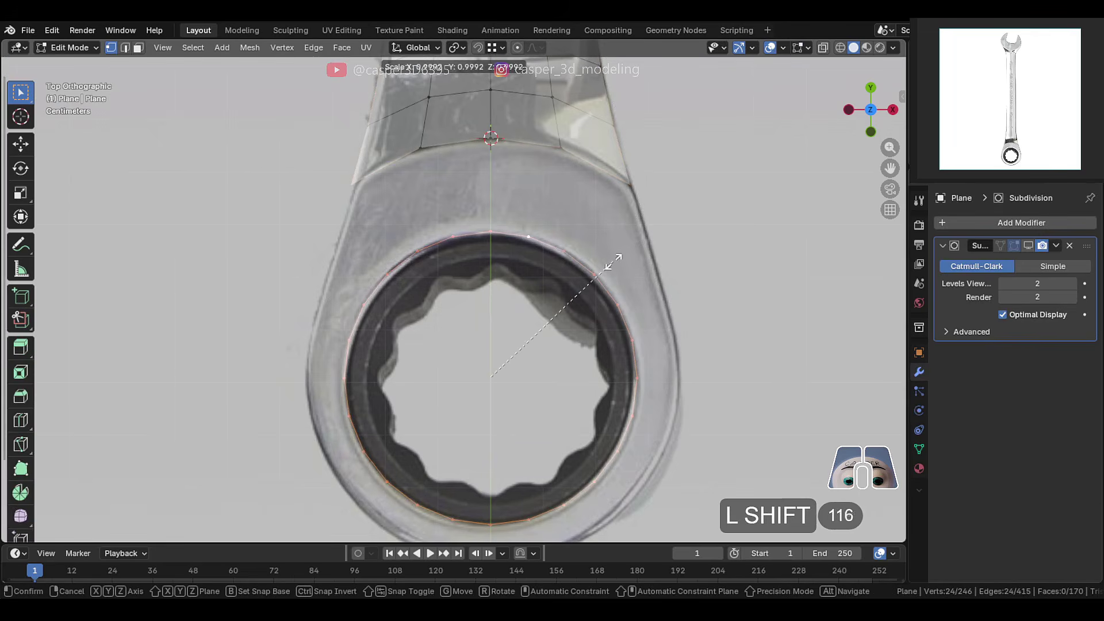
left_click(612, 261)
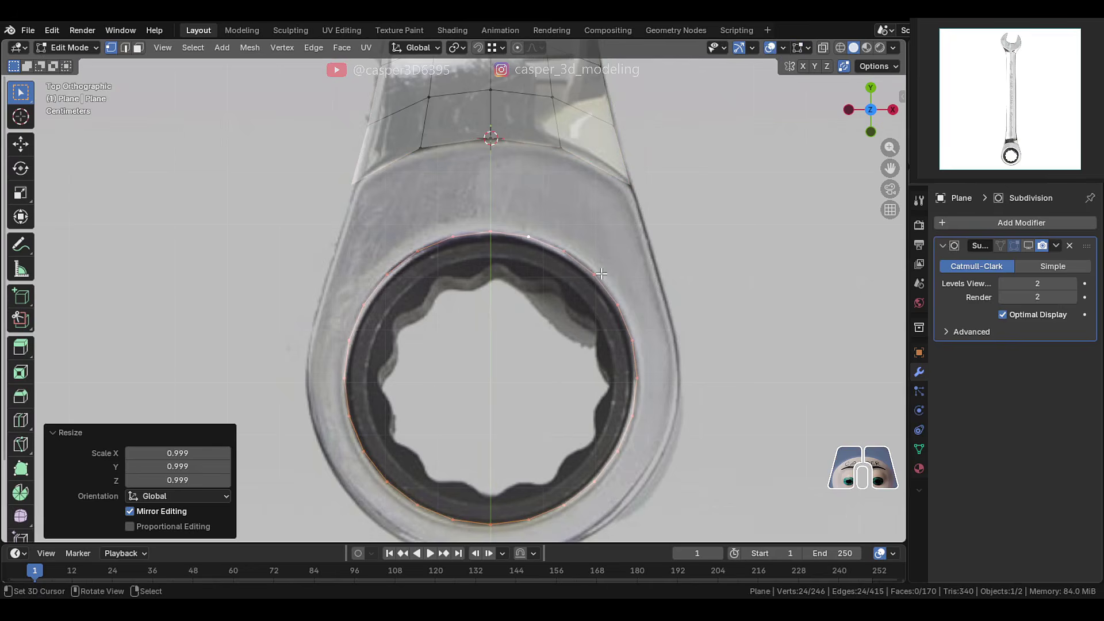
- Extrude the circle outward with a scale of about 1.298 to reach the ring head's outer outline
key("e")
key("s")
key("shift")
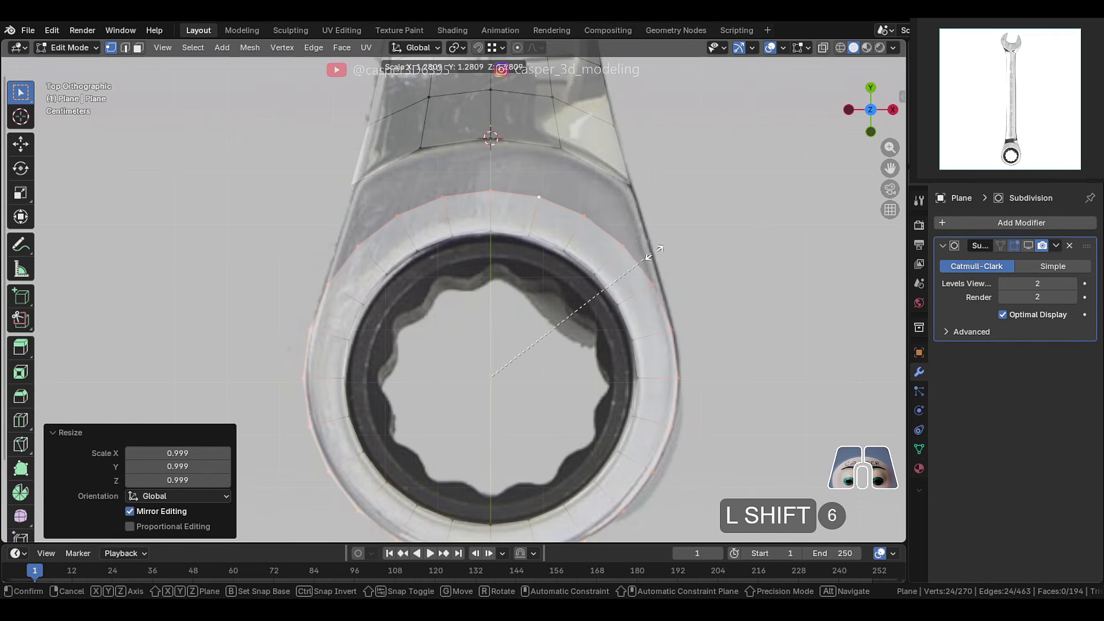
left_click(678, 245)
middle_click_drag(674, 242, 672, 277, "shift")
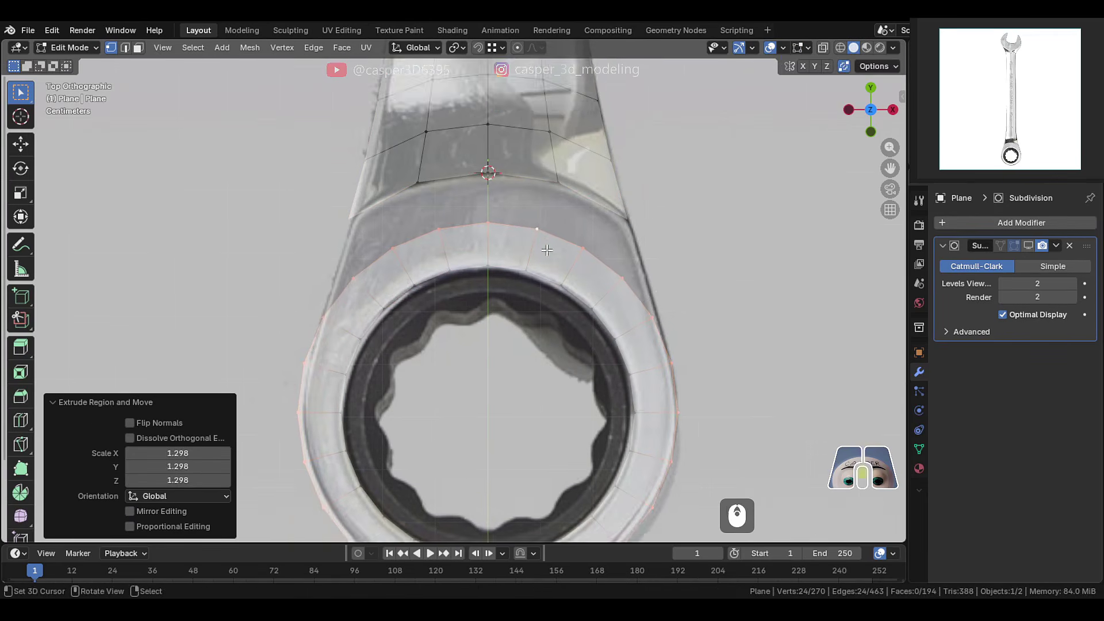
scroll(552, 230, "up", 1)
key("2")
right_click(530, 207)
right_click(531, 160, "shift")
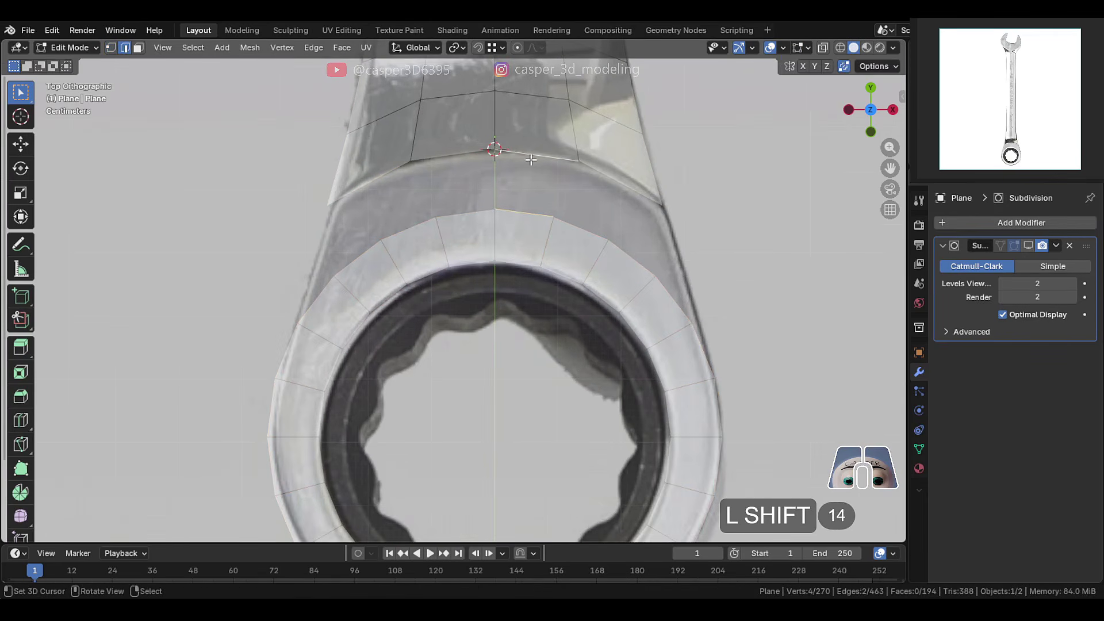
- Duplicate the ring head's inner edge loop in place and separate the copy into its own object
right_click(525, 259, "alt")
key("shift+d")
right_click(583, 203)
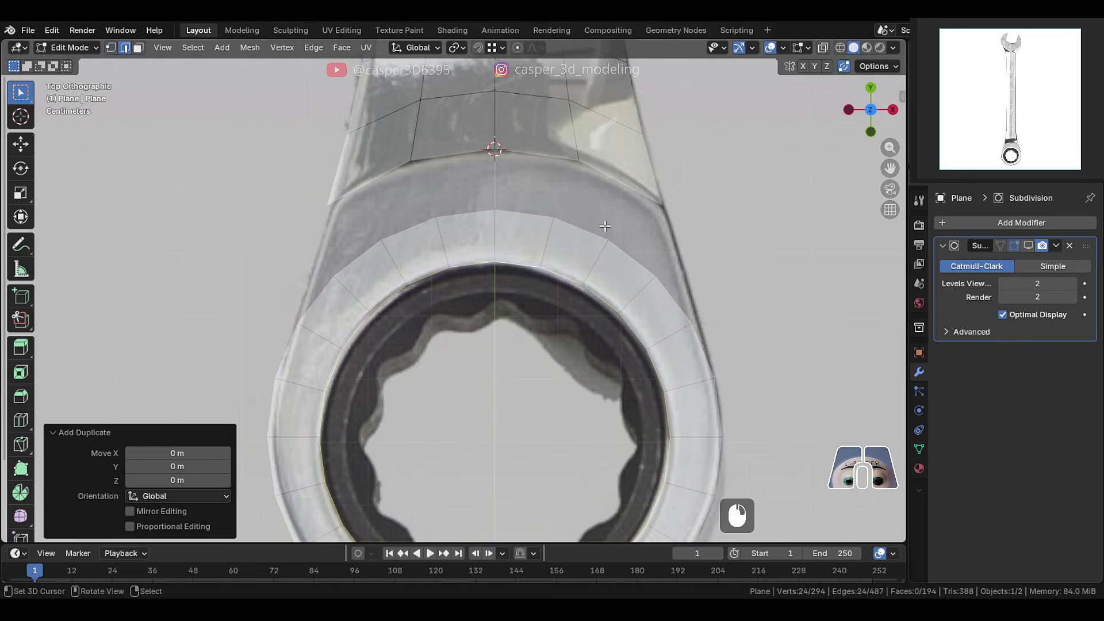
key("p")
left_click(594, 197)
key("Tab")
right_click(541, 268)
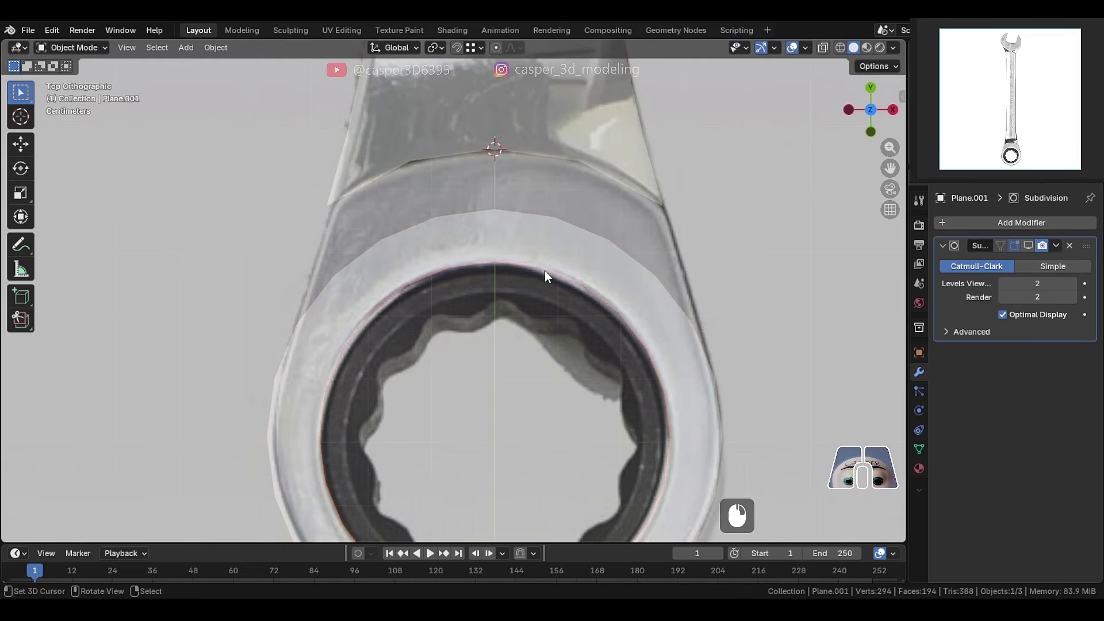
middle_click_drag(528, 270, 577, 273, "shift")
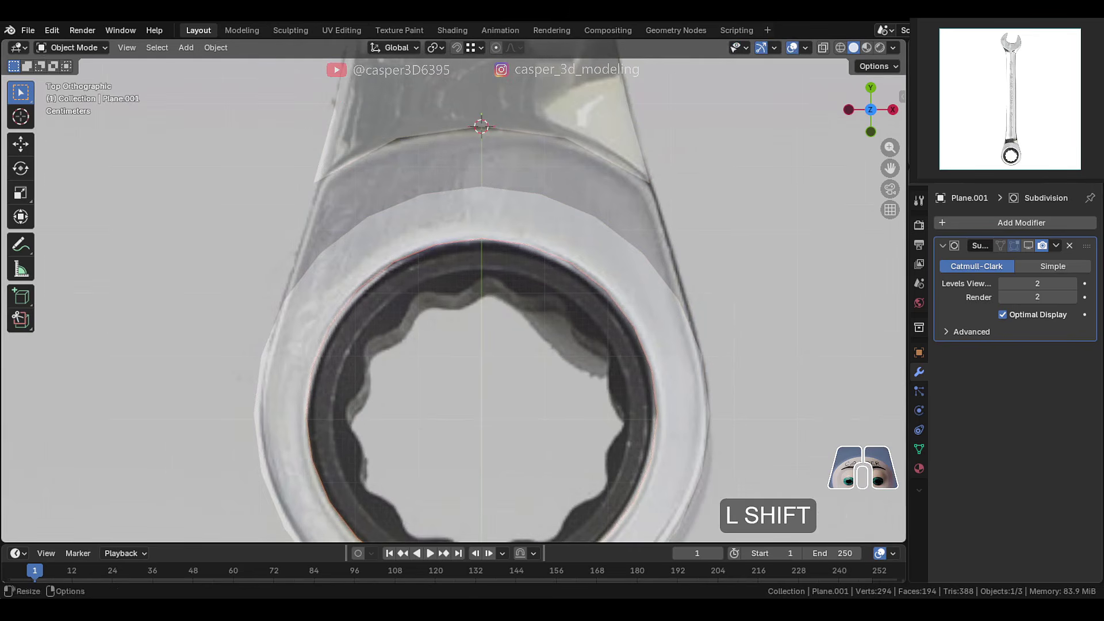
middle_click_drag(554, 214, 485, 247, "shift")
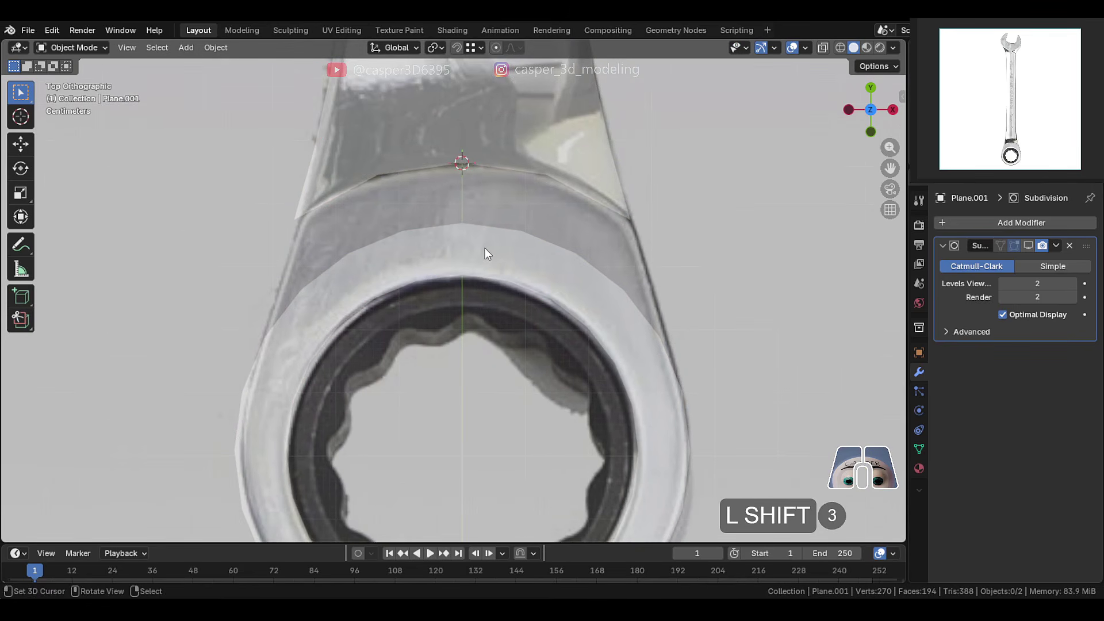
- Fill four faces between the handle's curved lower edge and the top of the ring in the wrench mesh
right_click(485, 247)
key("Tab")
right_click(485, 230)
right_click(518, 171, "shift")
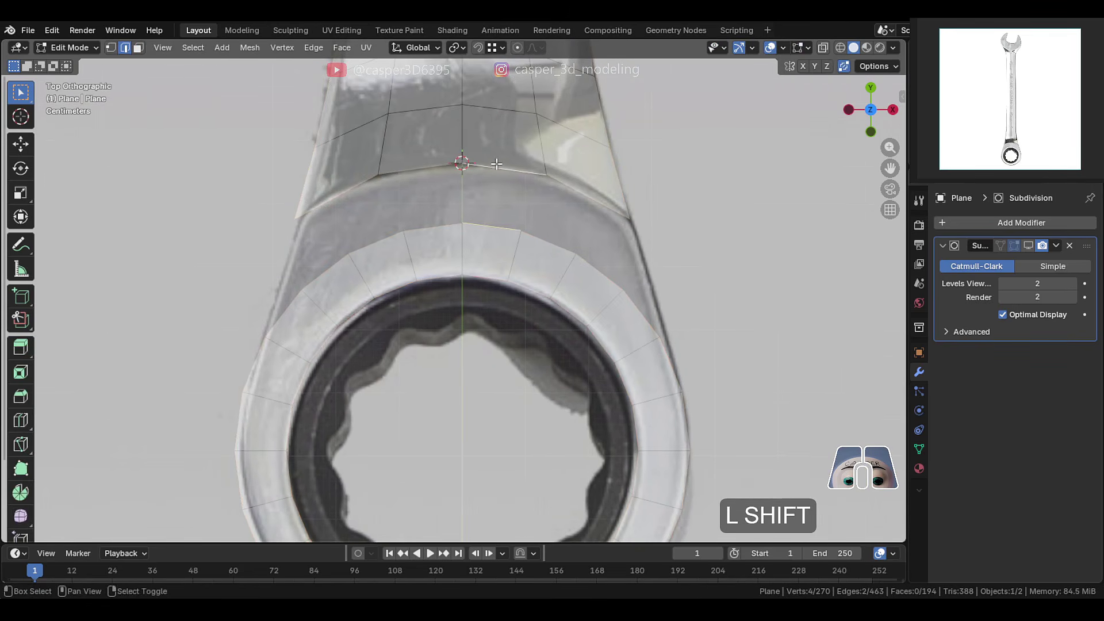
key("f")
right_click(538, 198)
key("f")
right_click(471, 193)
key("f")
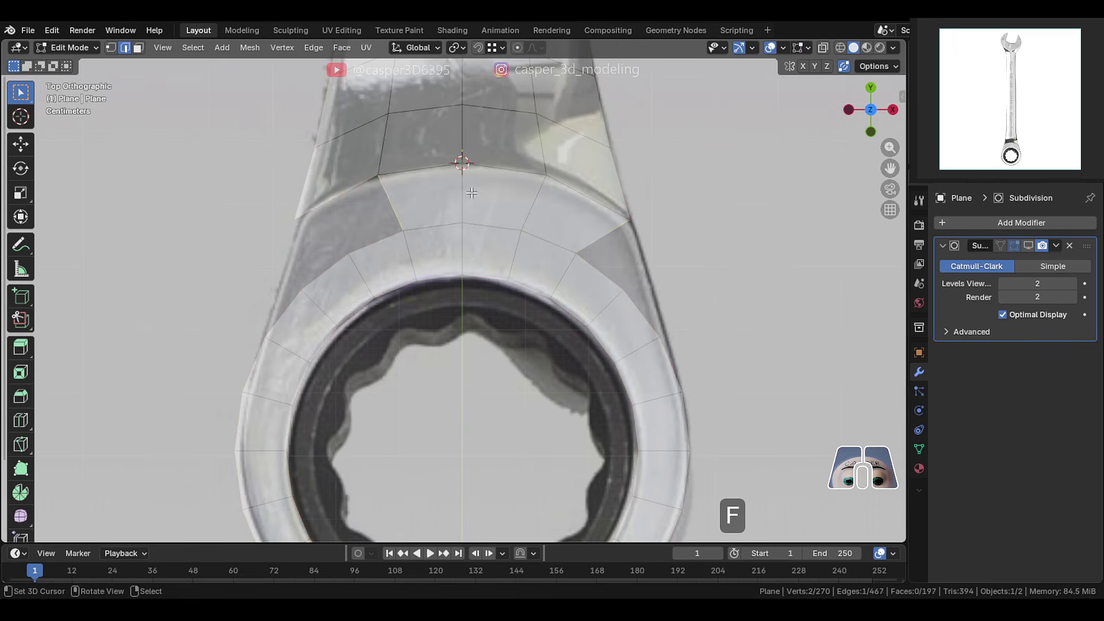
key("f")
- Fill the remaining gap on each side between the shoulder corner and the ring's outer rim with a face
scroll(574, 251, "up", 1)
middle_click_drag(573, 253, 518, 251, "shift")
right_click(551, 235)
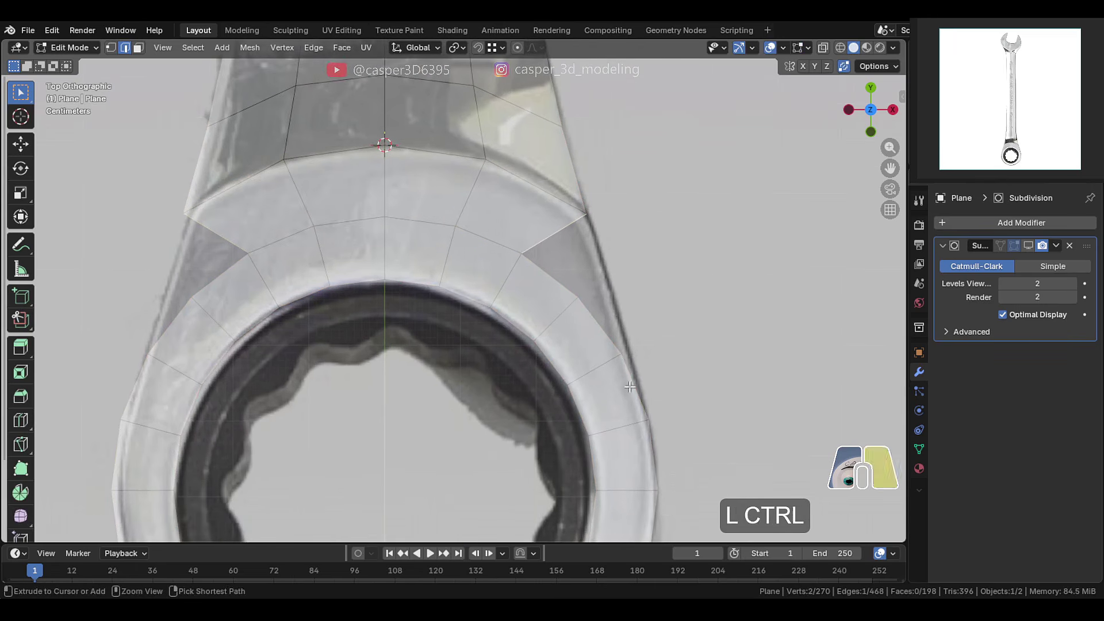
right_click(619, 371, "ctrl")
key("f")
right_click(138, 371, "ctrl")
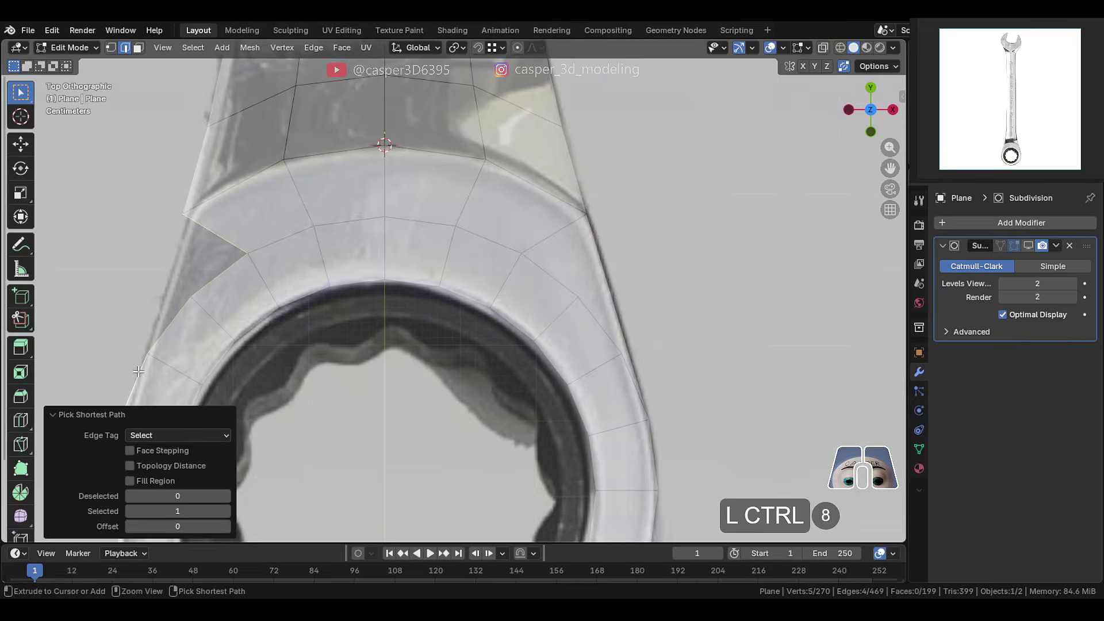
key("f")
- Slide the ring's four top outer edges by a factor of 1.000 onto the handle's curved lower edge, merging them
key("Tab")
key("Tab")
scroll(627, 275, "up", 1)
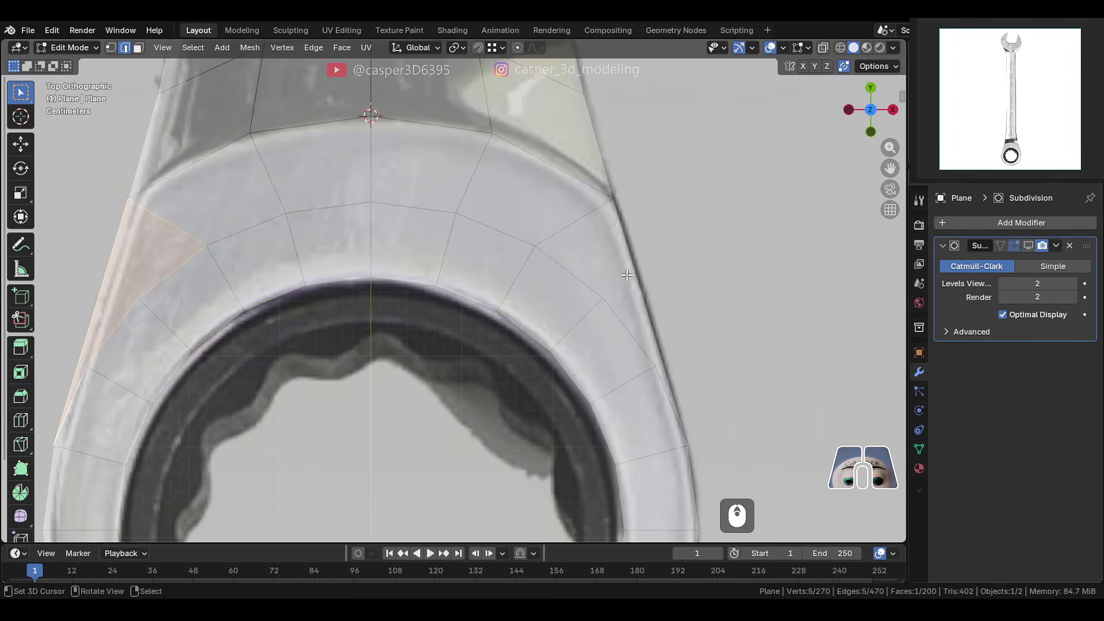
right_click(244, 236, "ctrl")
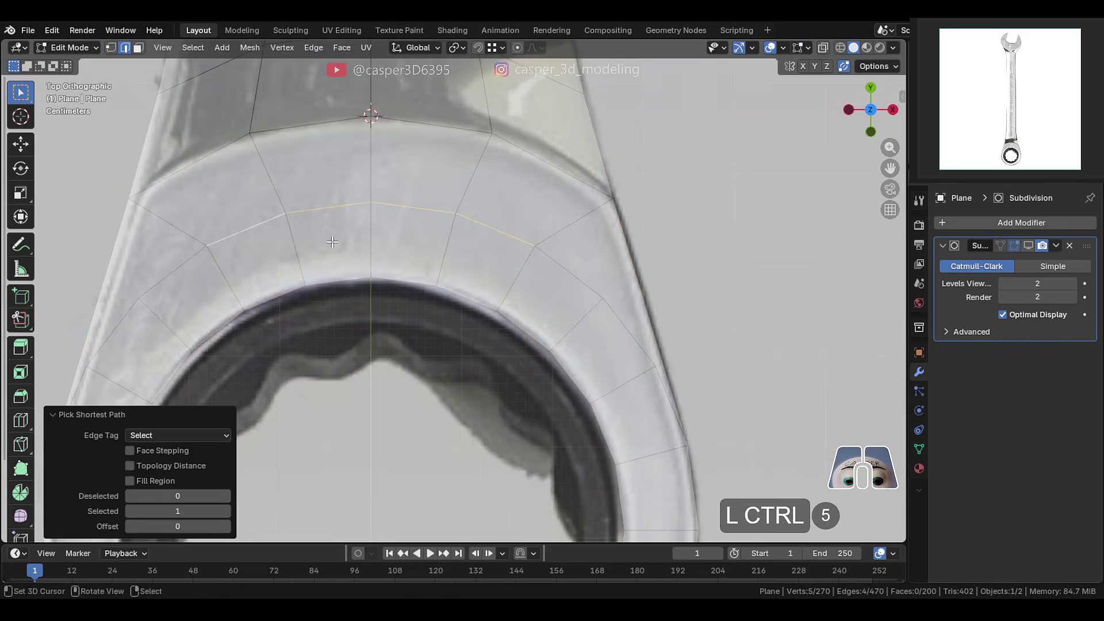
key("g")
key("g")
left_click(459, 139)
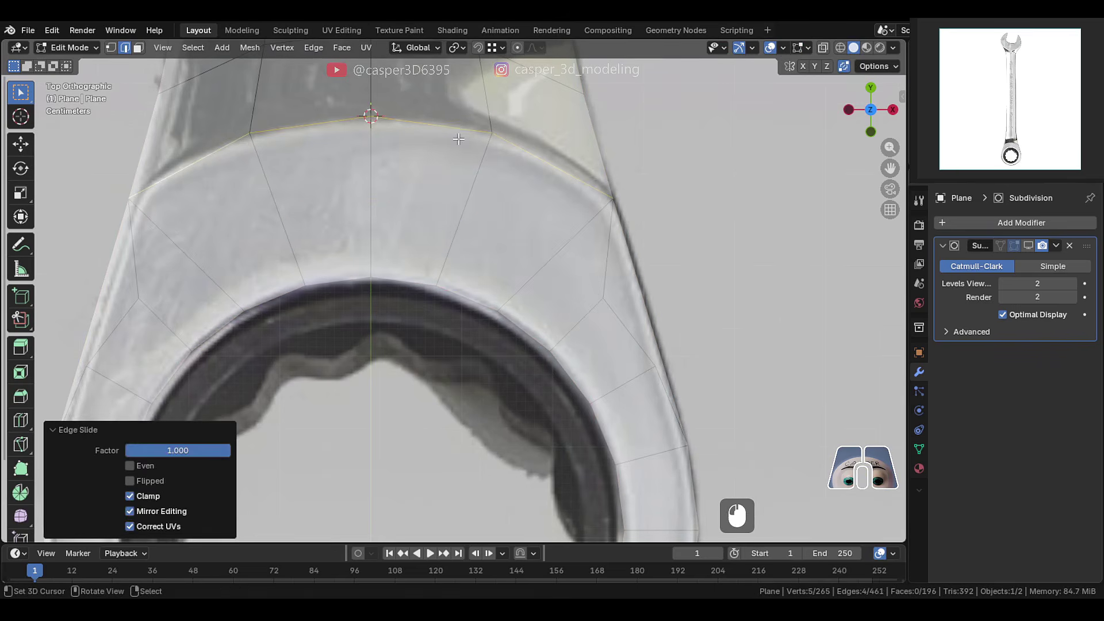
- Subdivide the long outer edge on the right side of the ring head with 2 cuts
left_click(574, 184)
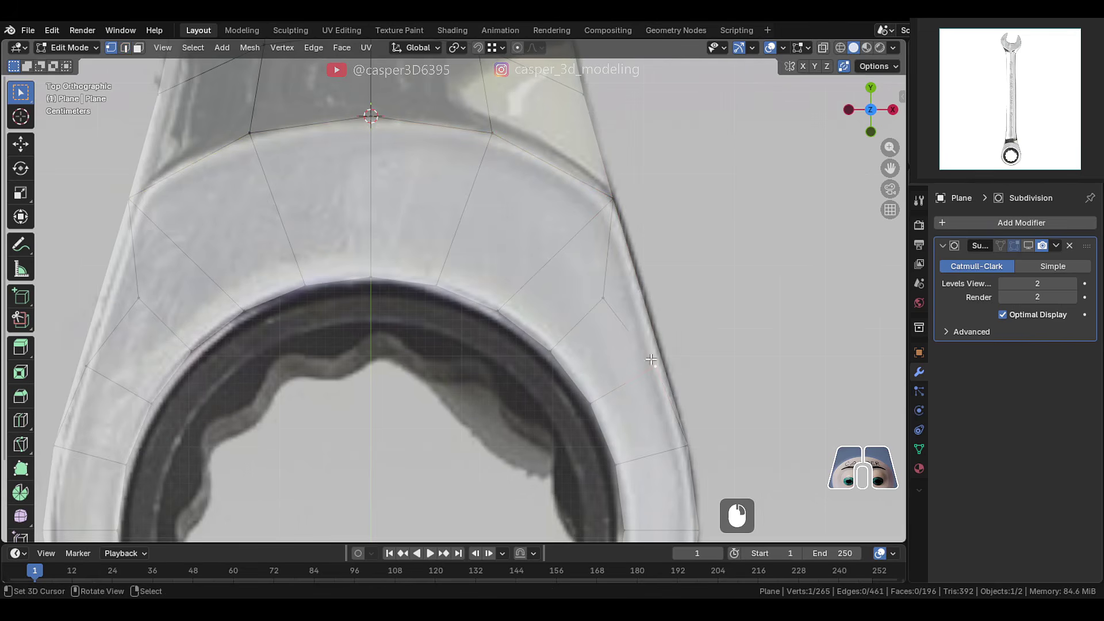
key("2")
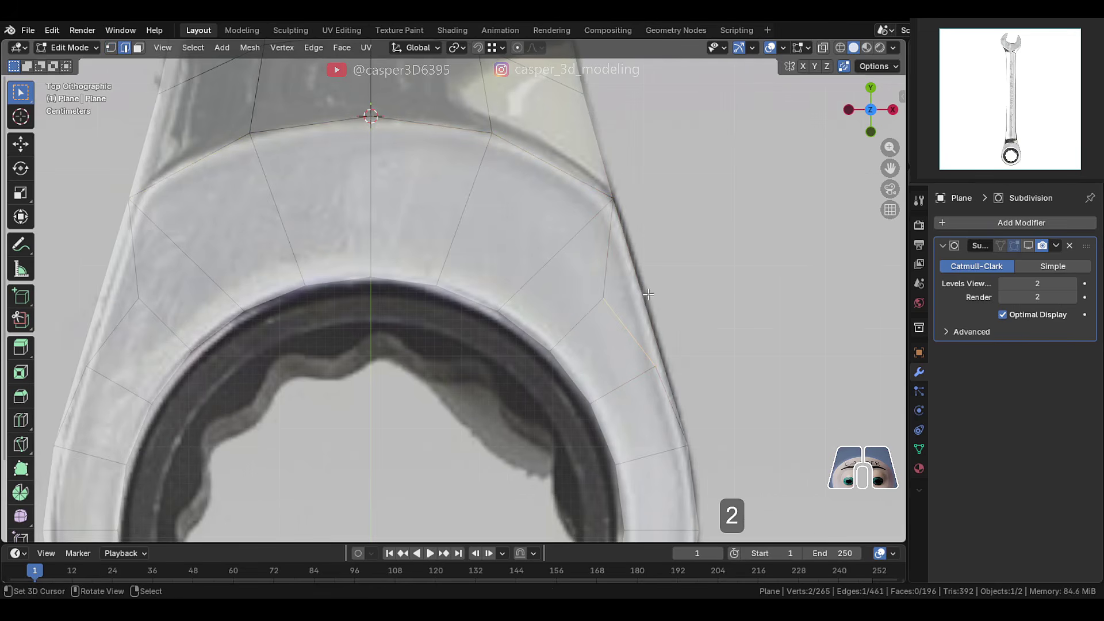
key("w")
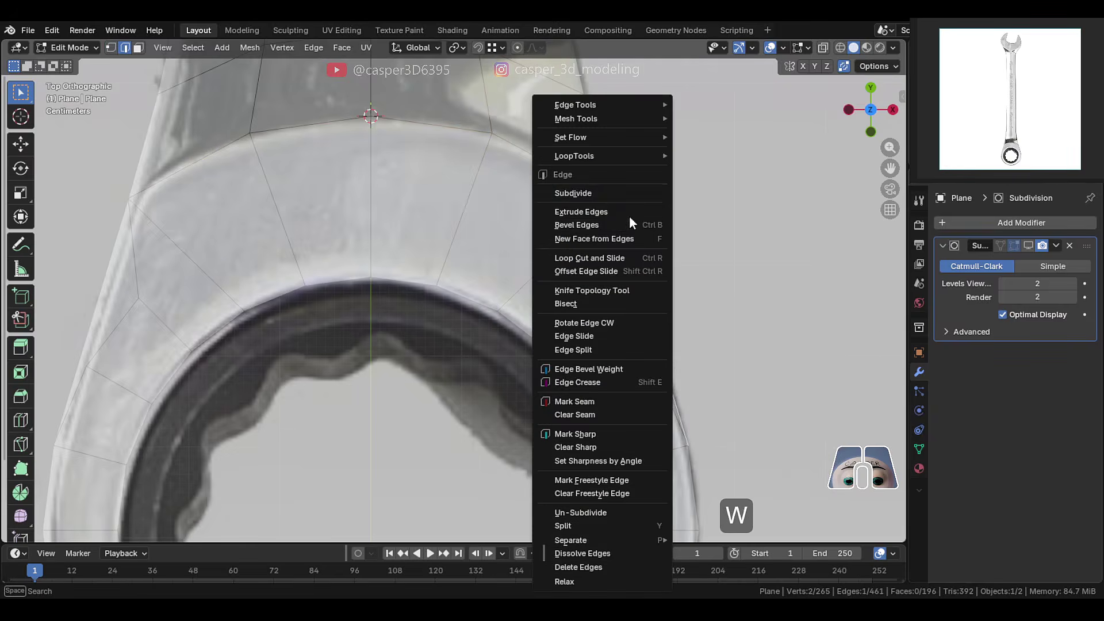
left_click(616, 187)
left_click(227, 436)
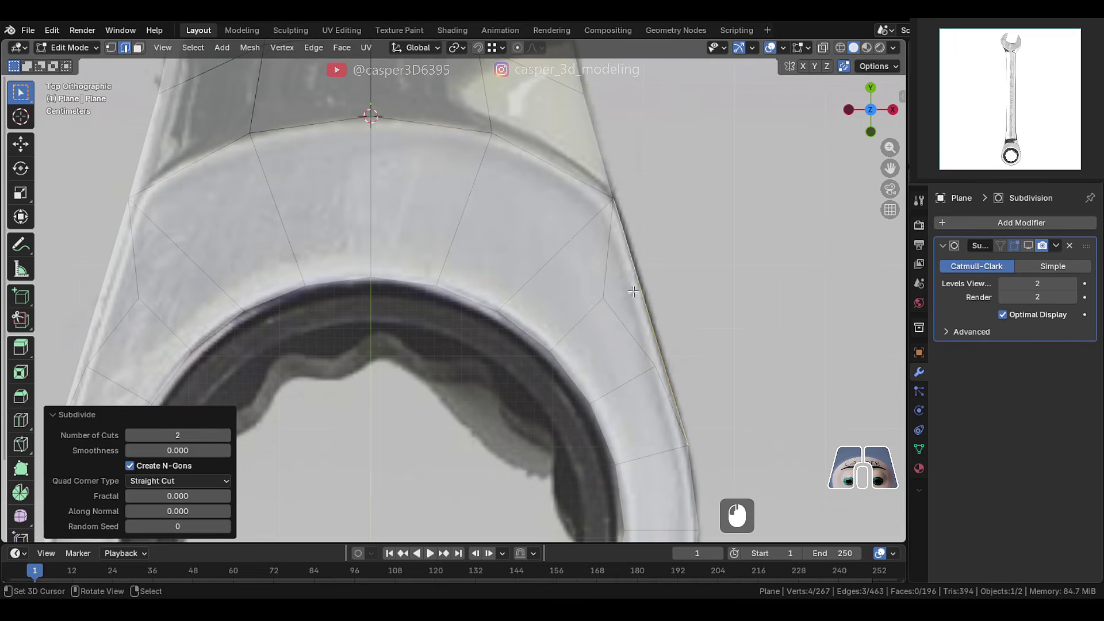
- Snap the two adjacent right-side rim vertices onto the new points of the subdivided edge, merging each pair
key("1")
key("g")
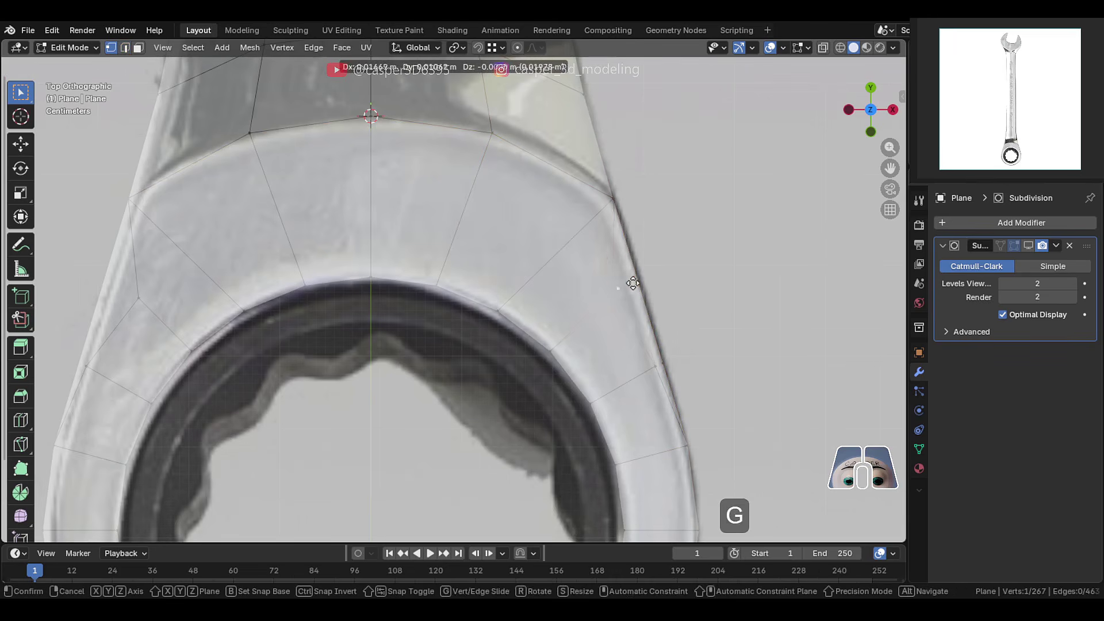
left_click(654, 369, "ctrl")
key("g")
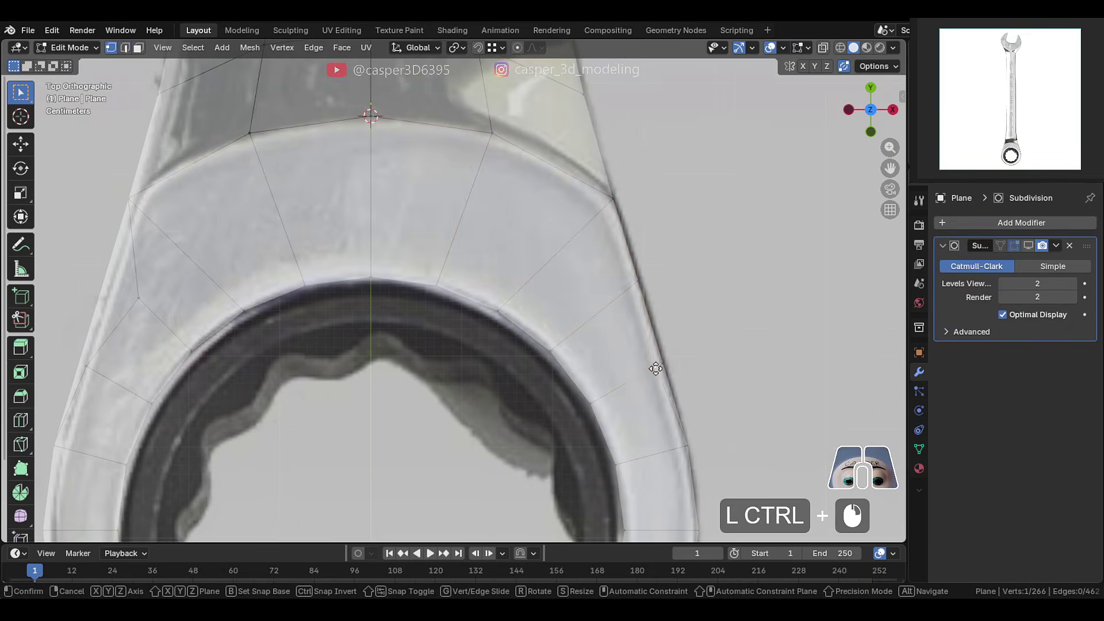
left_click(660, 362, "ctrl")
- Subdivide the long outer edge on the left side of the ring head to match the right side
middle_click_drag(102, 312, 203, 312, "shift")
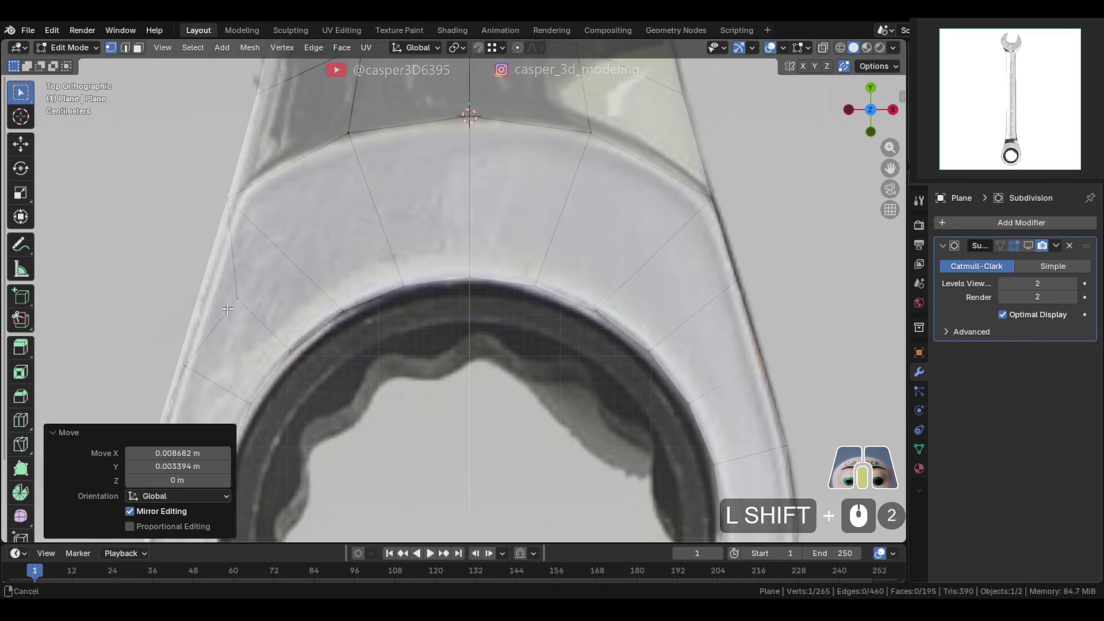
key("2")
left_click(232, 244)
key("w")
left_click(202, 194)
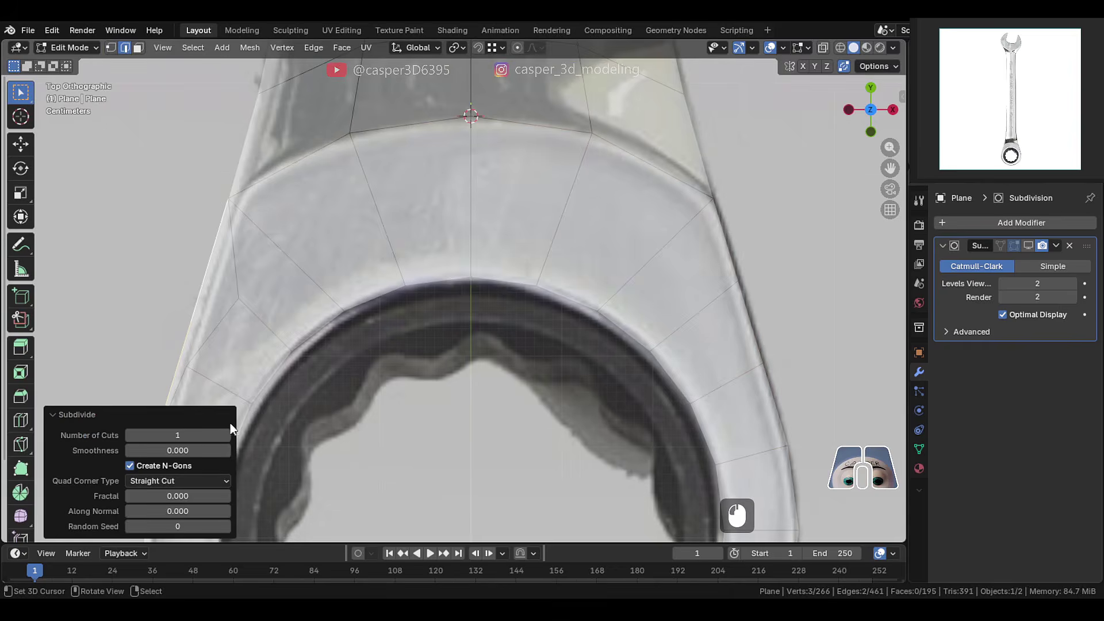
- Snap the left-side rim vertices onto the new points of the subdivided left edge so they merge
key("1")
right_click(238, 299)
key("g")
left_click(204, 282, "ctrl")
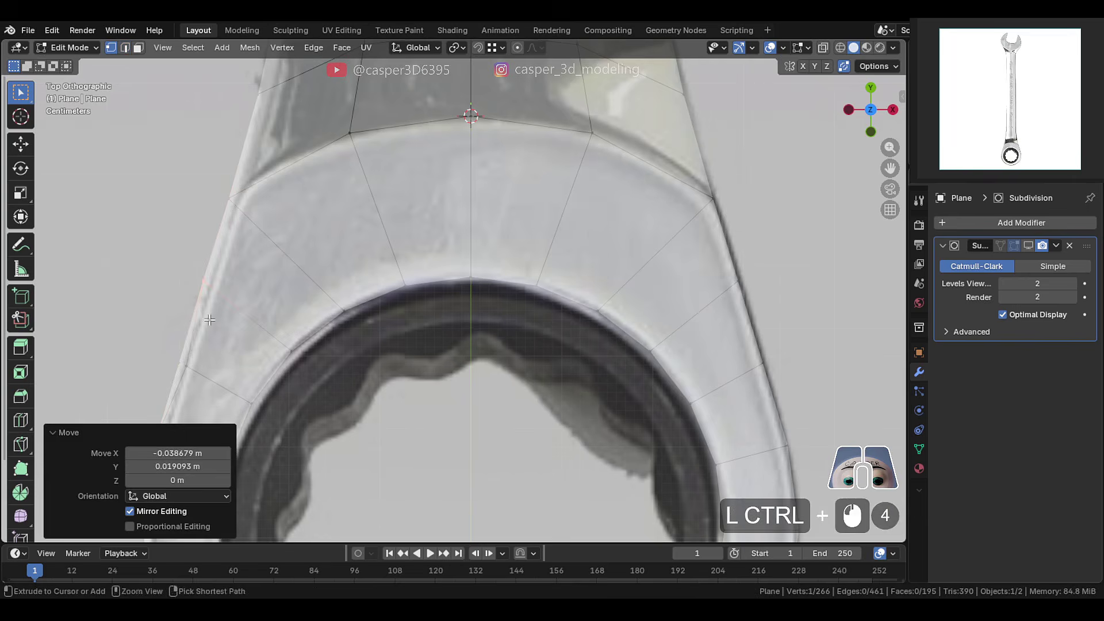
right_click(189, 360)
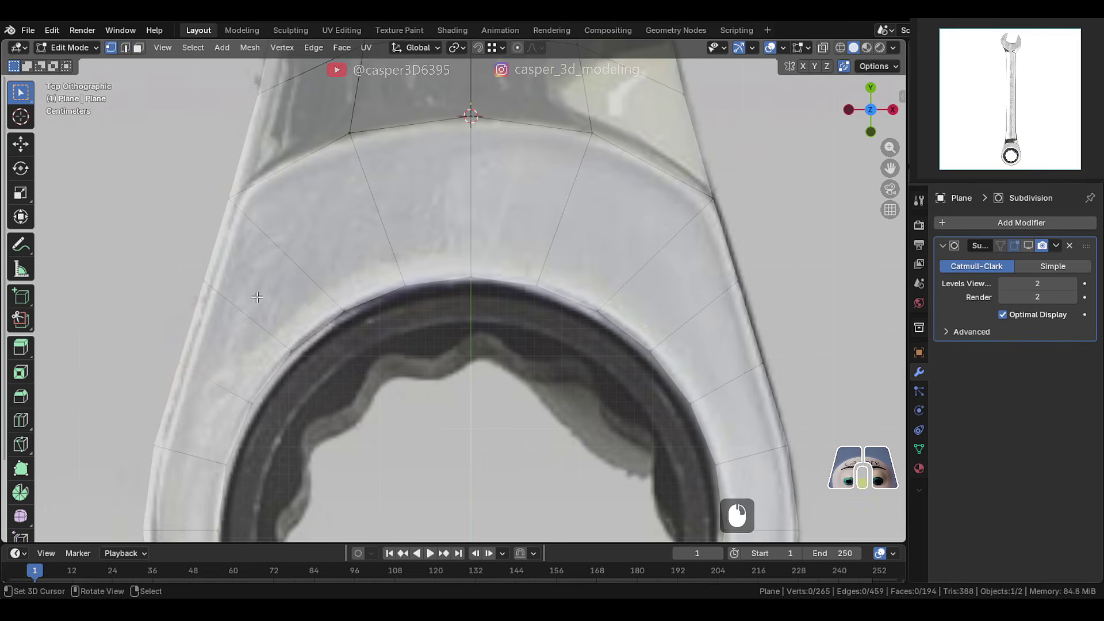
- Check the smoothed outline of the ring head and shoulder against the reference image
scroll(527, 263, "down", 4)
key("Tab")
key("Tab")
key("2")
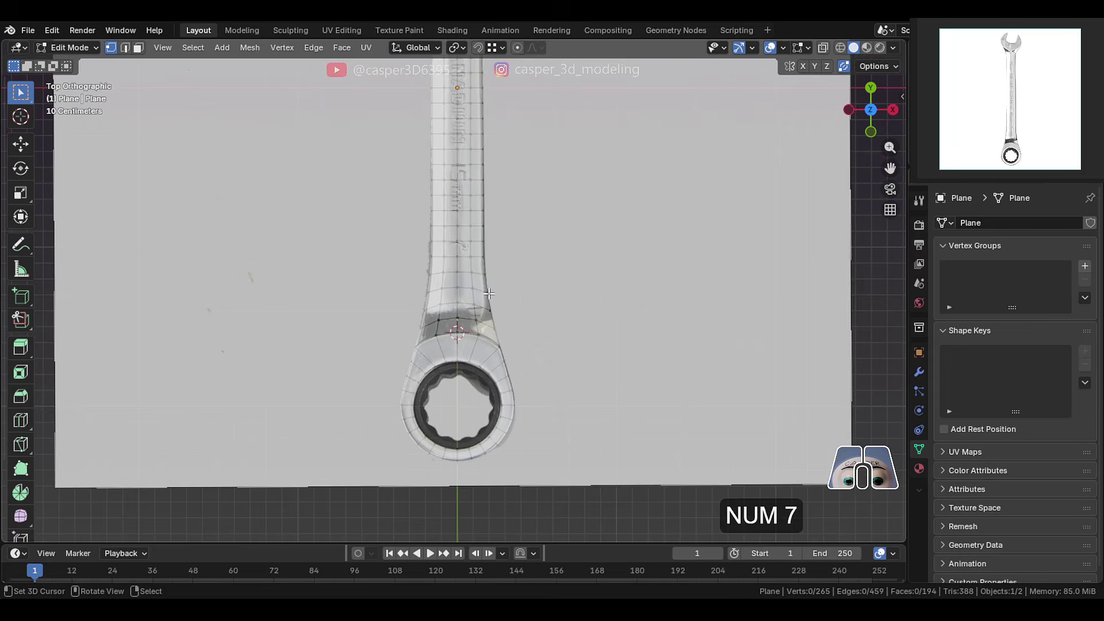
middle_click_drag(448, 322, 447, 315, "shift")
scroll(448, 315, "up", 6)
key("Tab")
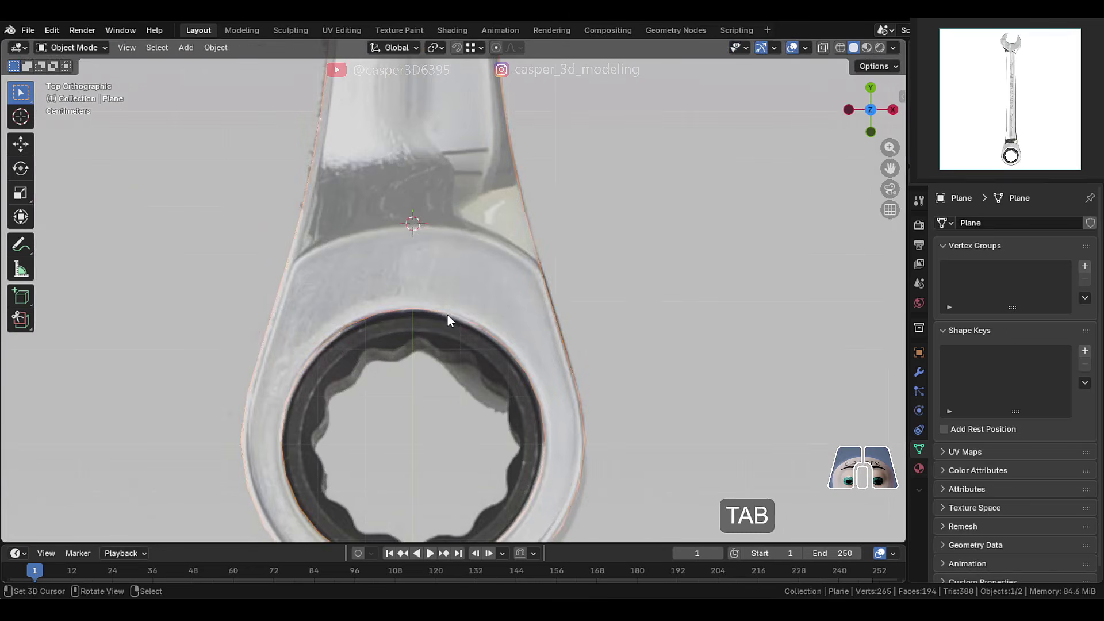
- Extrude the separated inner loop of the ring head inward, scaled to 0.857
left_click(447, 315)
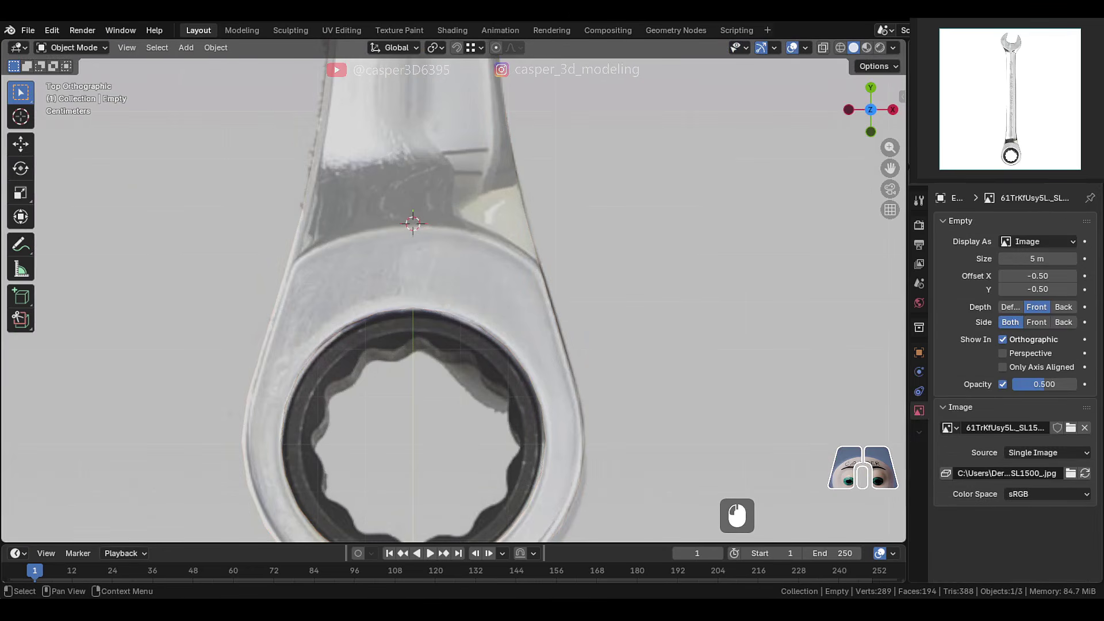
left_click(427, 310)
middle_click_drag(427, 310, 438, 254, "shift")
scroll(436, 257, "up", 2)
key("Tab")
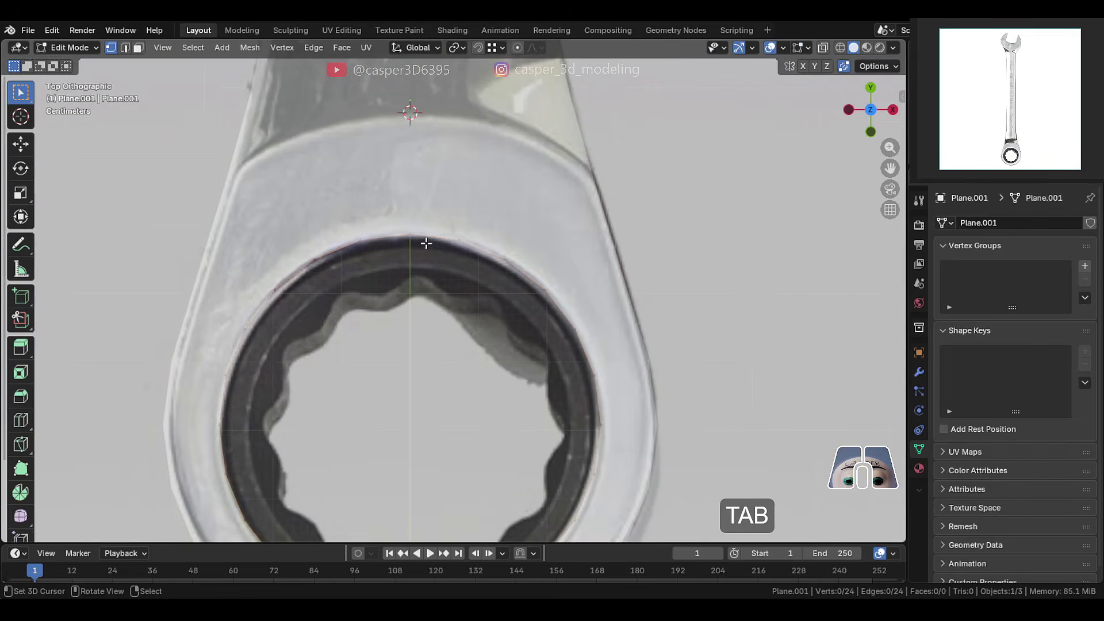
left_click(430, 236, "alt")
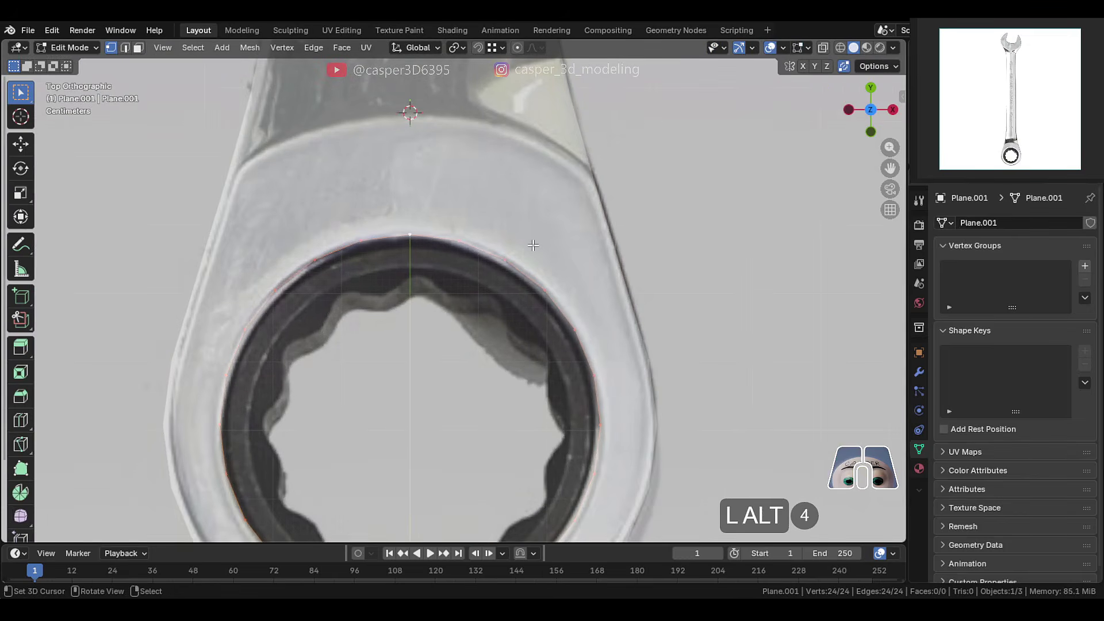
key("e")
key("s")
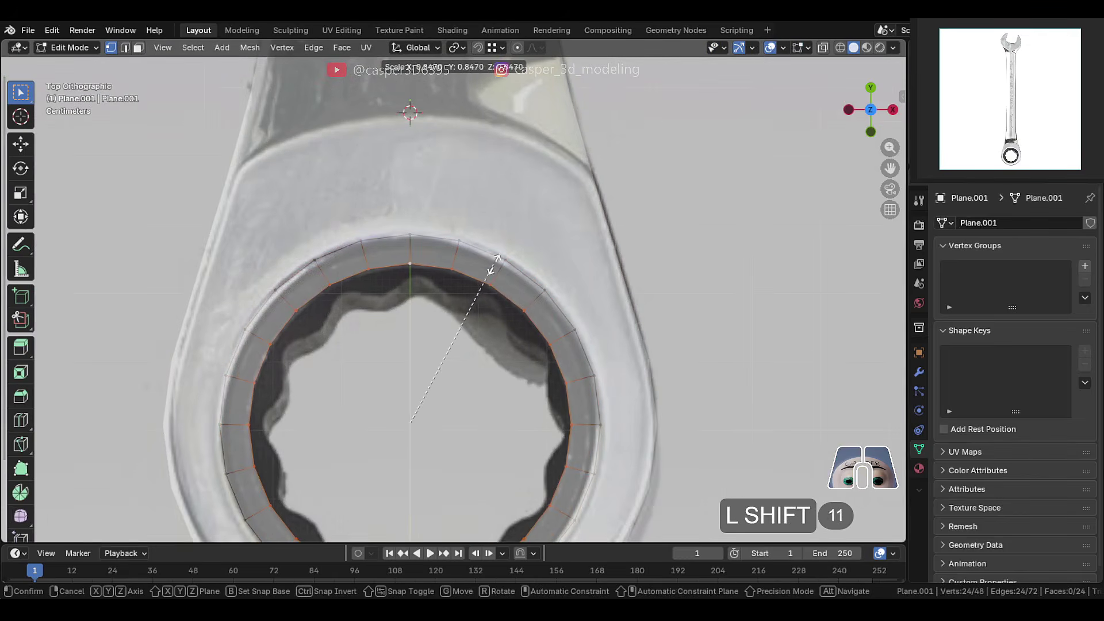
left_click(506, 268)
- Lower the new inner loop along Z by about 0.005 m and a further 0.0014 m to slope the band
scroll(509, 267, "up", 5)
middle_click_drag(505, 274, 468, 219)
key("g")
key("z")
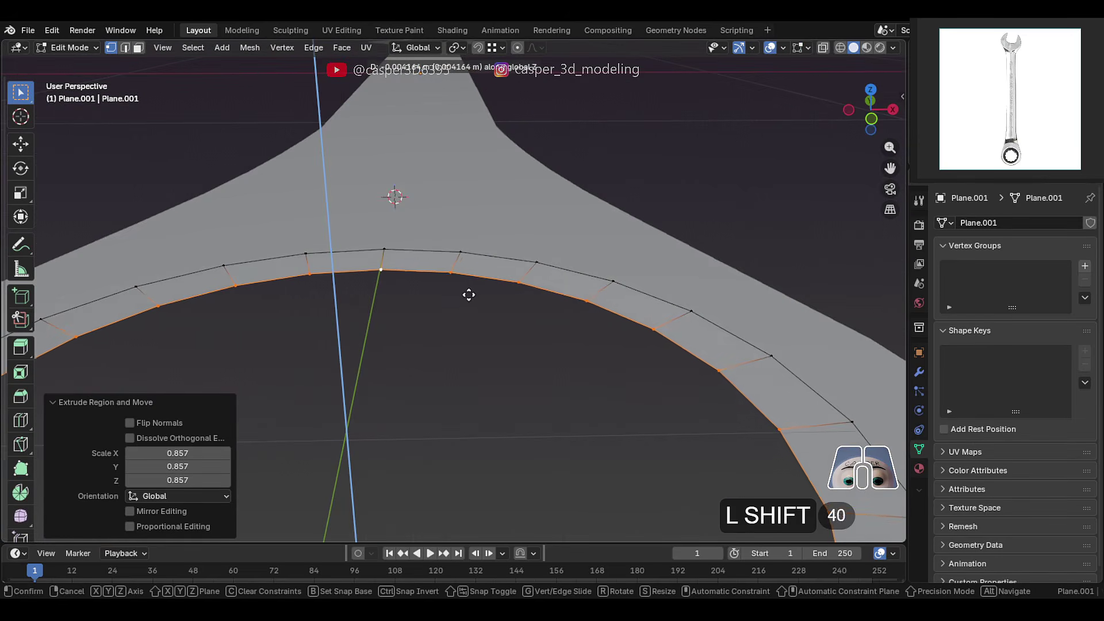
left_click(469, 300)
middle_click_drag(470, 300, 473, 258)
key("g")
key("z")
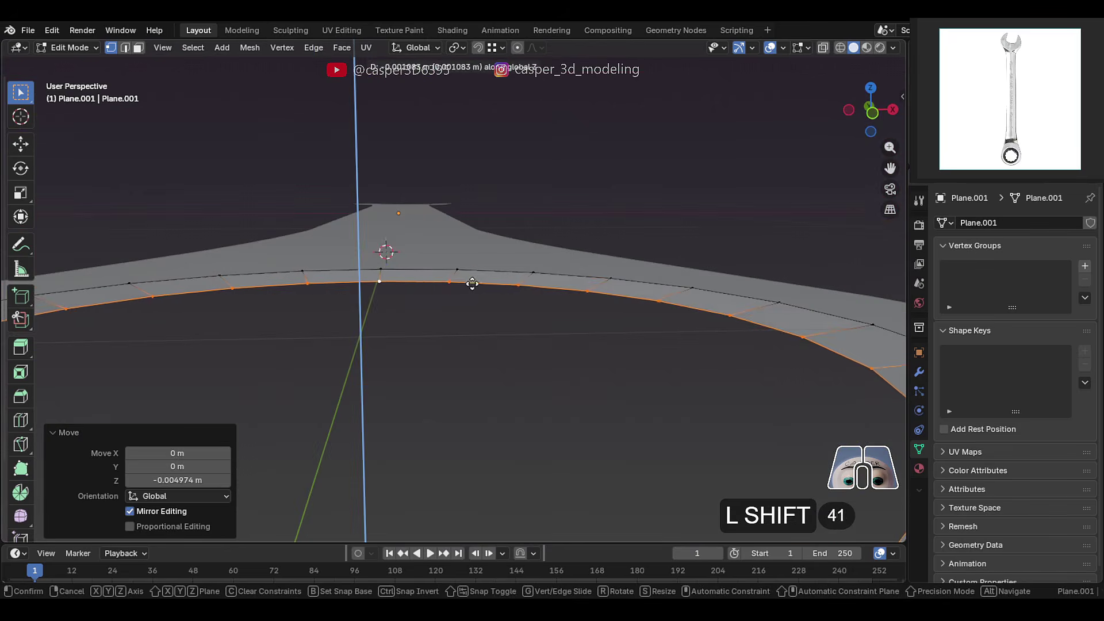
left_click(472, 284)
- Extrude a second band inward from the loop at scale 0.826 and shrink it slightly to match the toothed opening
key("KP_7")
key("s")
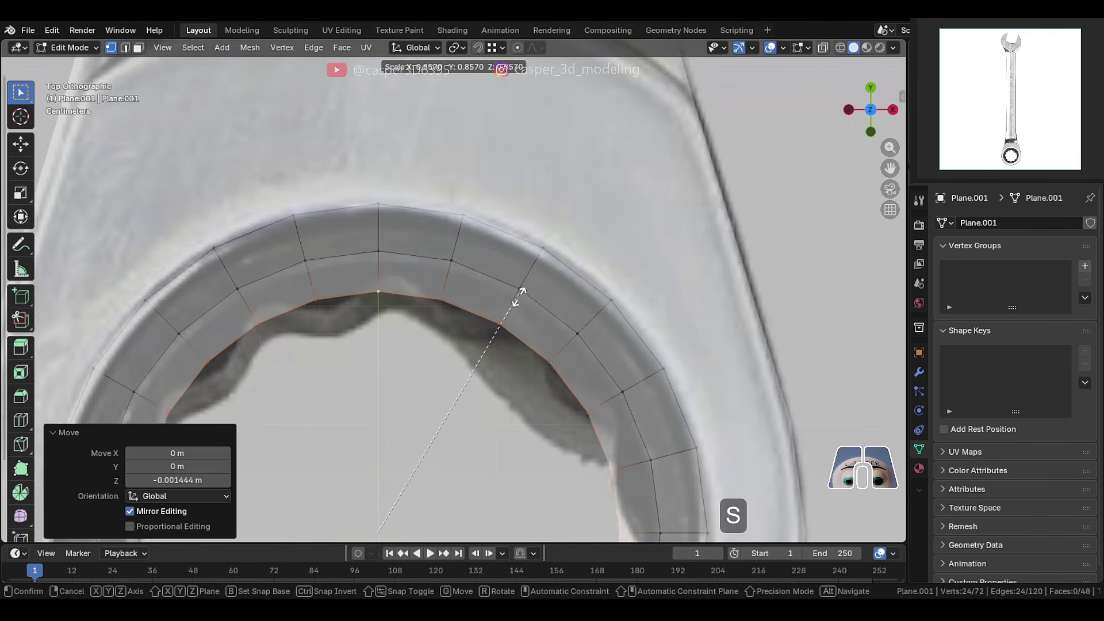
left_click(514, 303)
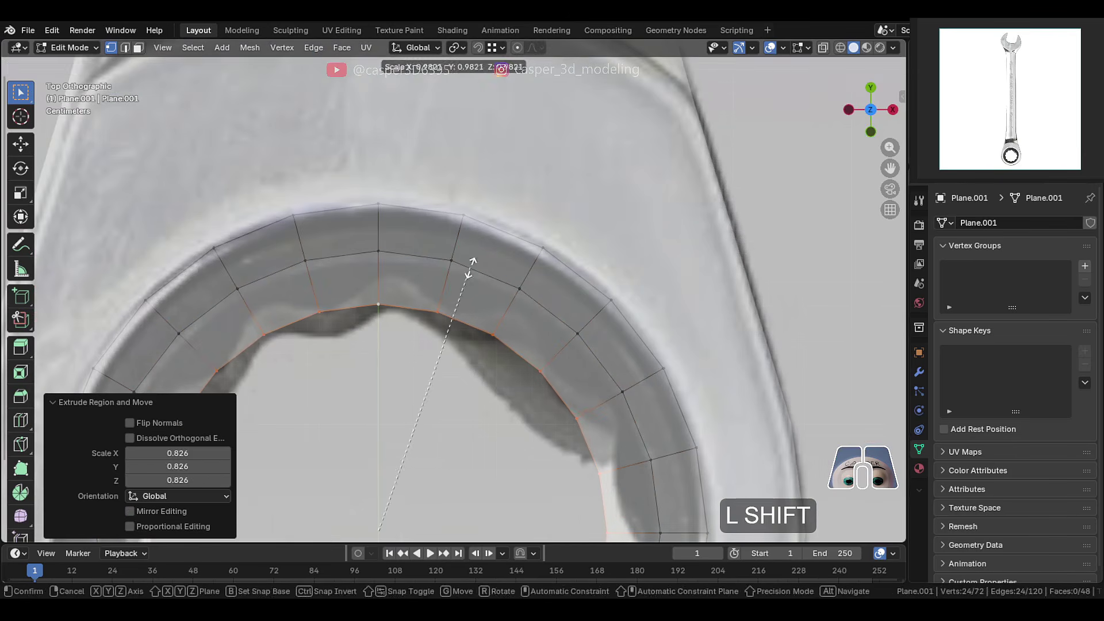
middle_click_drag(468, 264, 475, 299, "alt")
- Lower the innermost loop along Z by about 0.023 m and raise it back by about 0.0028 m
key("g")
key("z")
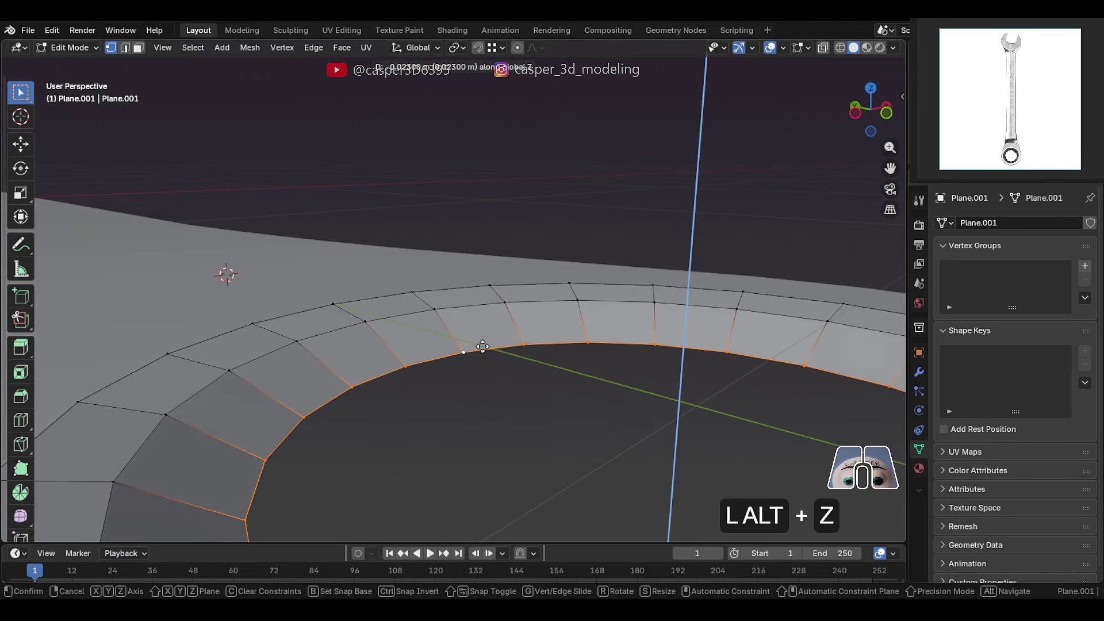
left_click(476, 346)
middle_click_drag(476, 346, 345, 394, "alt")
key("g")
key("z")
left_click(414, 316)
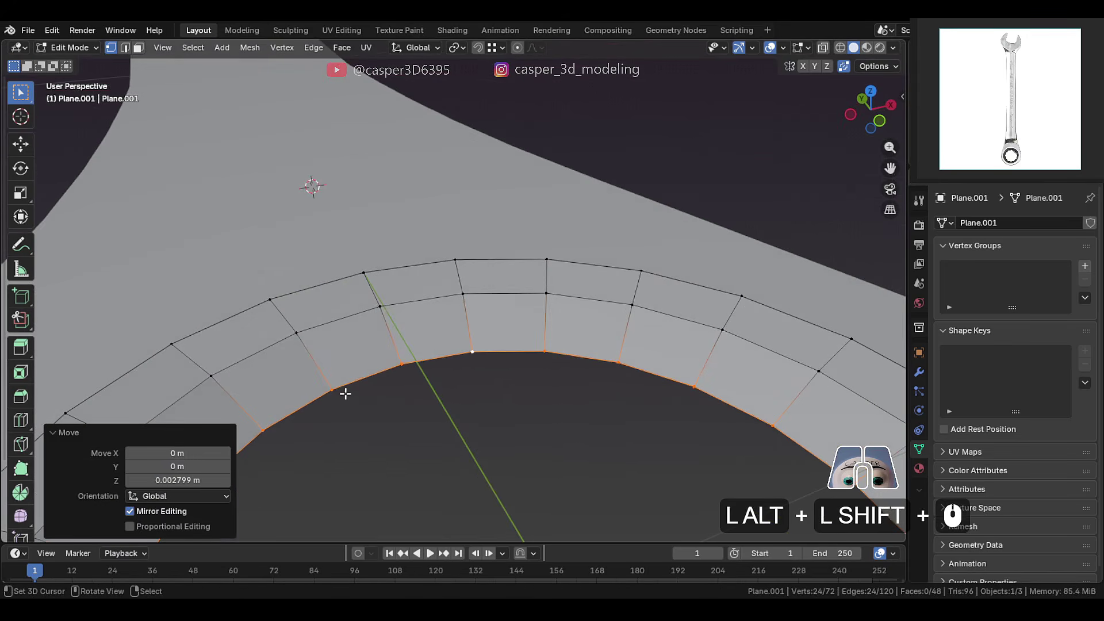
- Select every second vertex of the innermost loop with Checker Deselect at offset 2
left_click(193, 47)
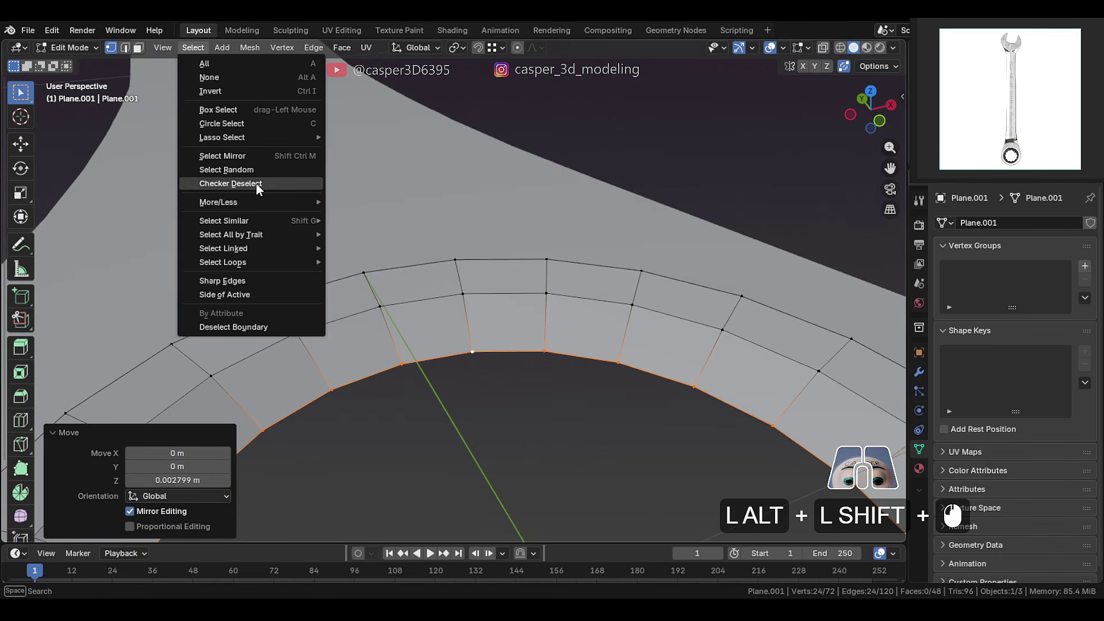
left_click(262, 185)
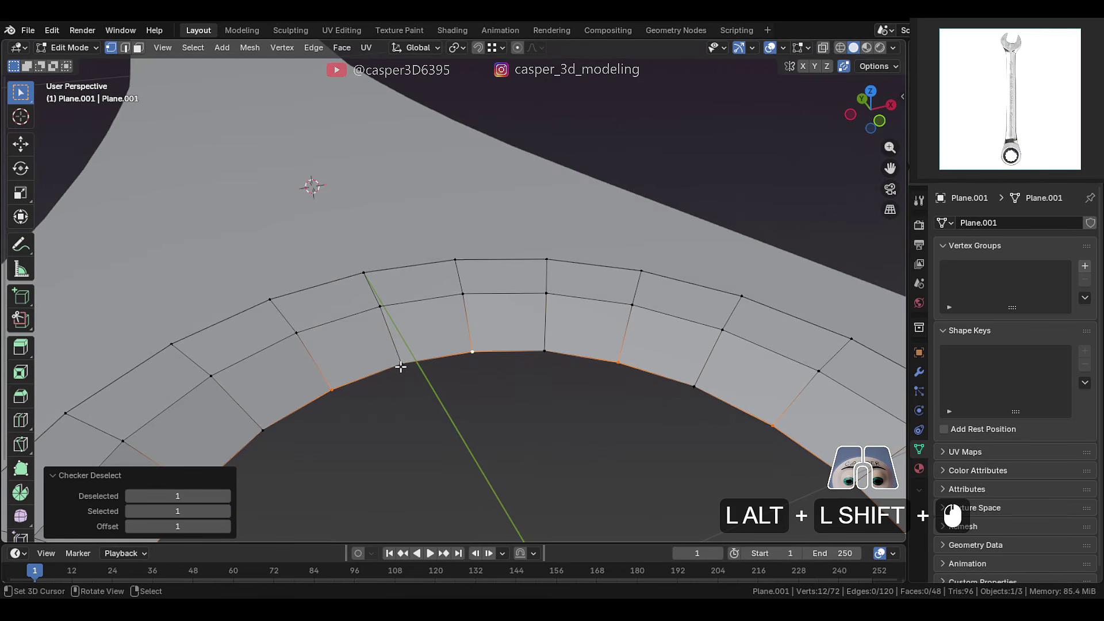
key("alt+shift+KP_7")
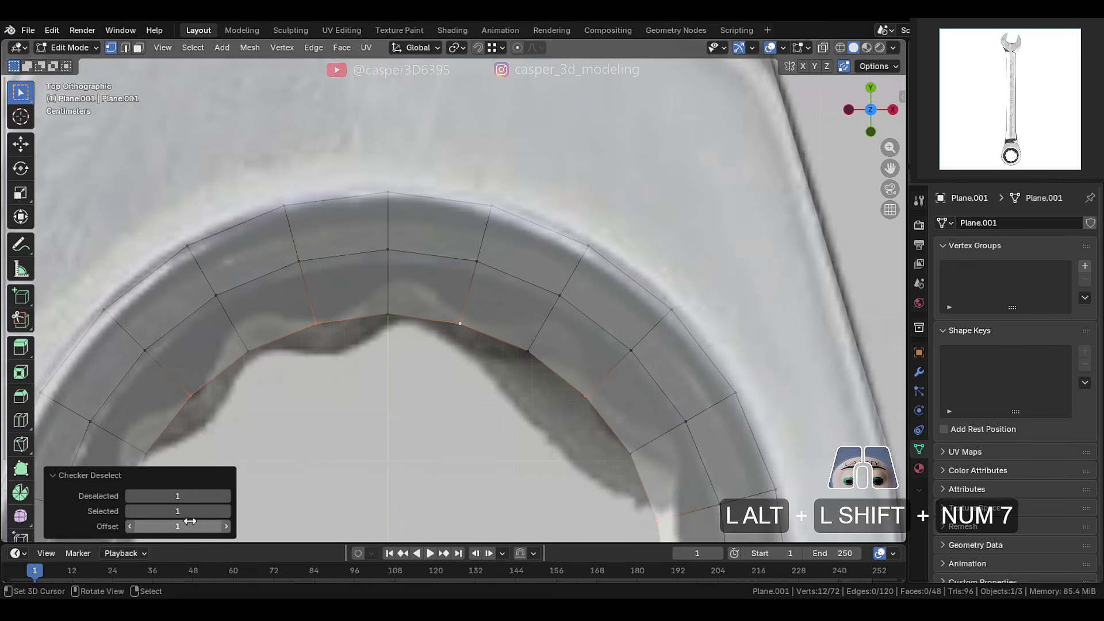
left_click(228, 526)
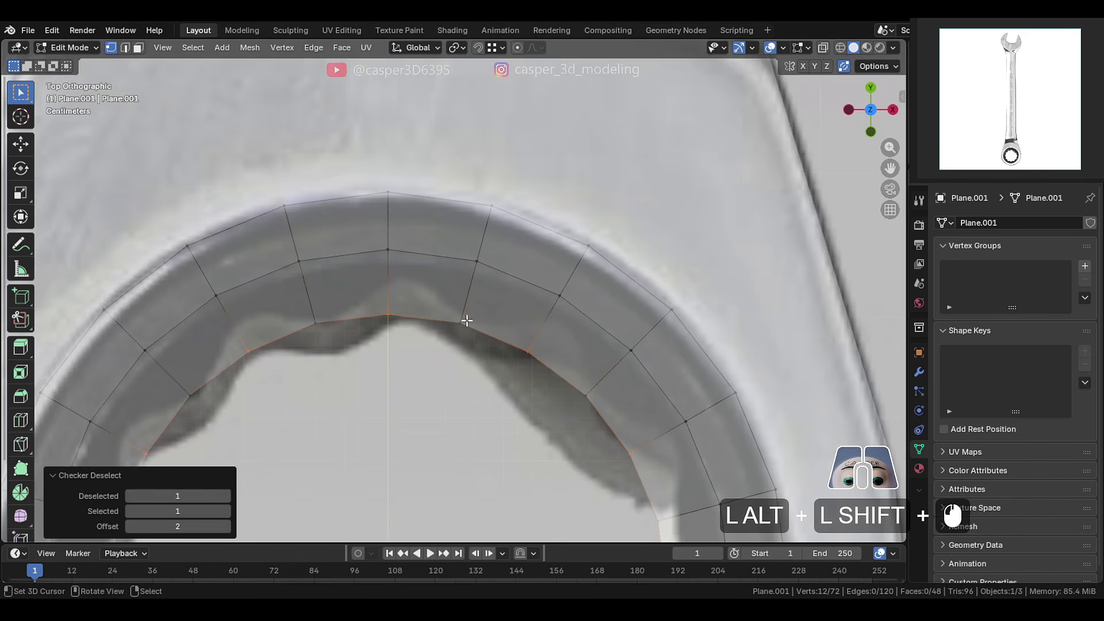
- Try to scale the alternate rim vertices outward with Z locked, and undo it
middle_click_drag(412, 340, 438, 246, "alt")
key("s")
key("shift+z")
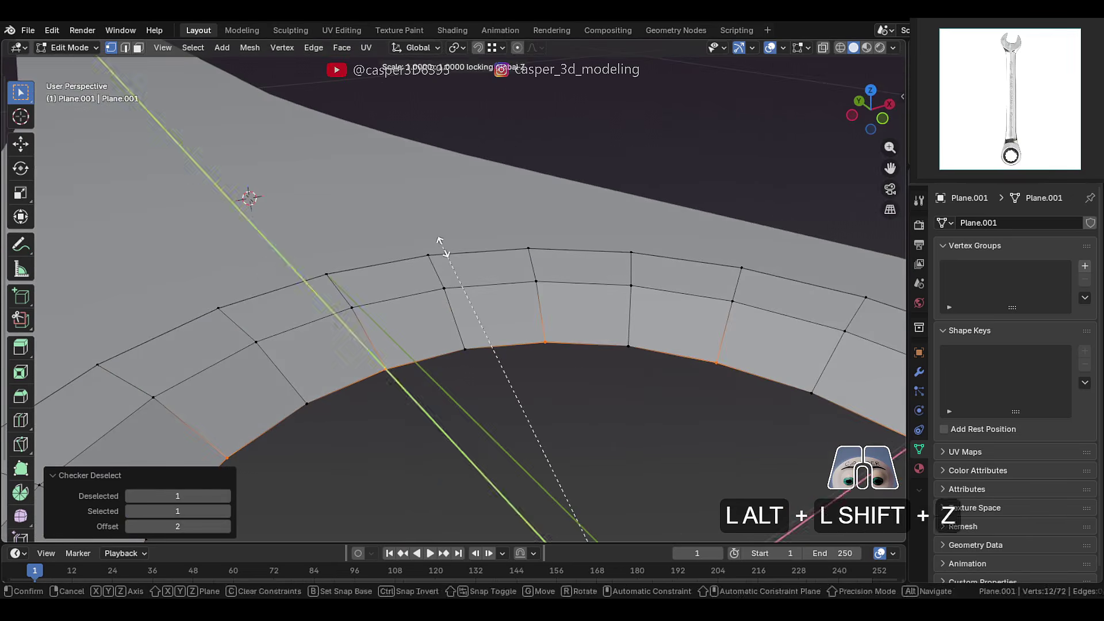
left_click(419, 161)
middle_click_drag(418, 161, 400, 336, "alt")
middle_click_drag(467, 375, 444, 274, "alt")
key("ctrl+z")
key("g")
key("g")
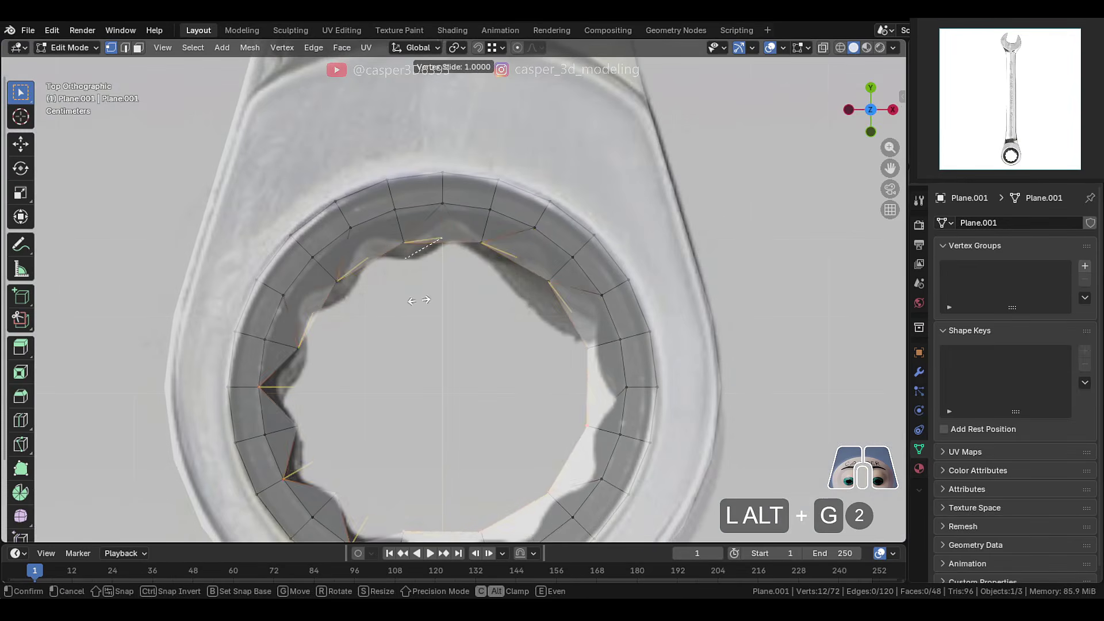
scroll(463, 293, "up", 2, "alt")
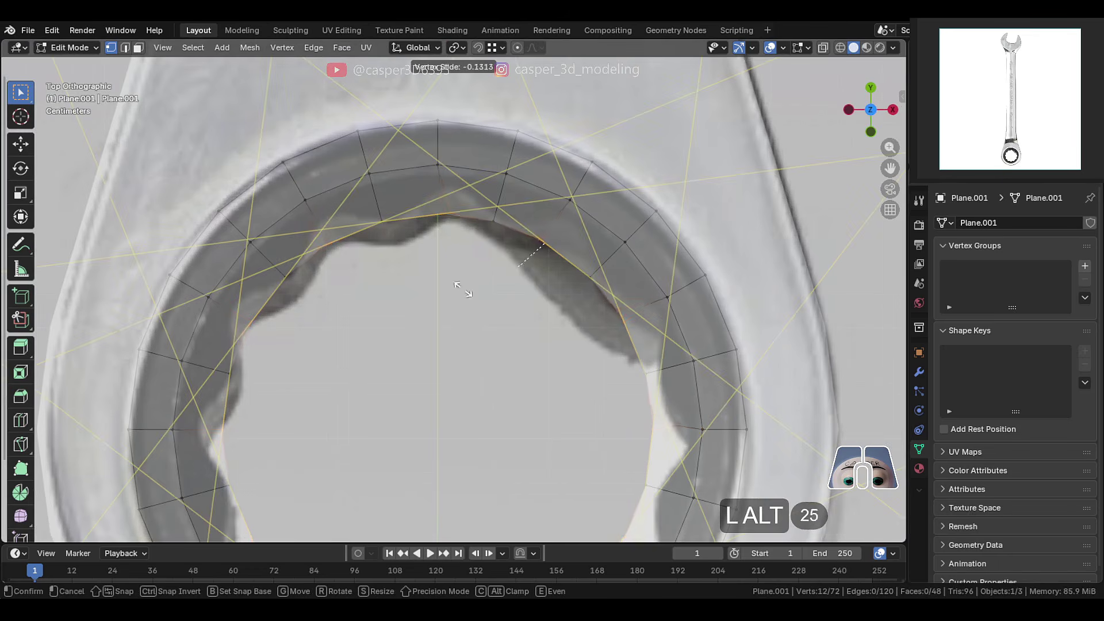
right_click(463, 289)
- Set the transform orientation to Normal
scroll(490, 240, "up", 2)
middle_click_drag(482, 234, 486, 255, "shift")
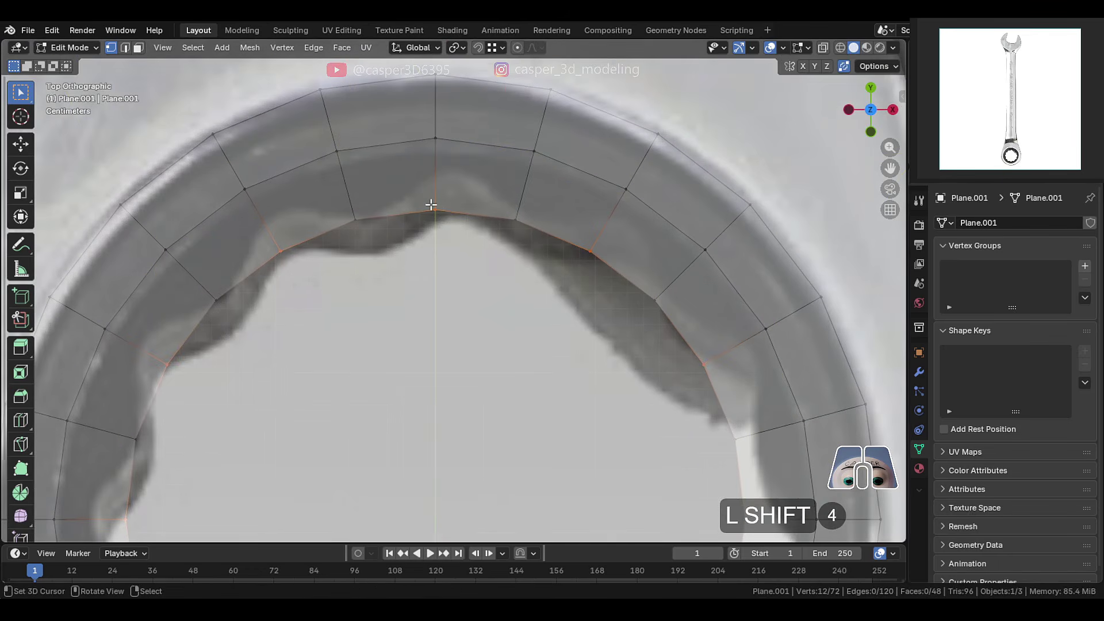
left_click(439, 49)
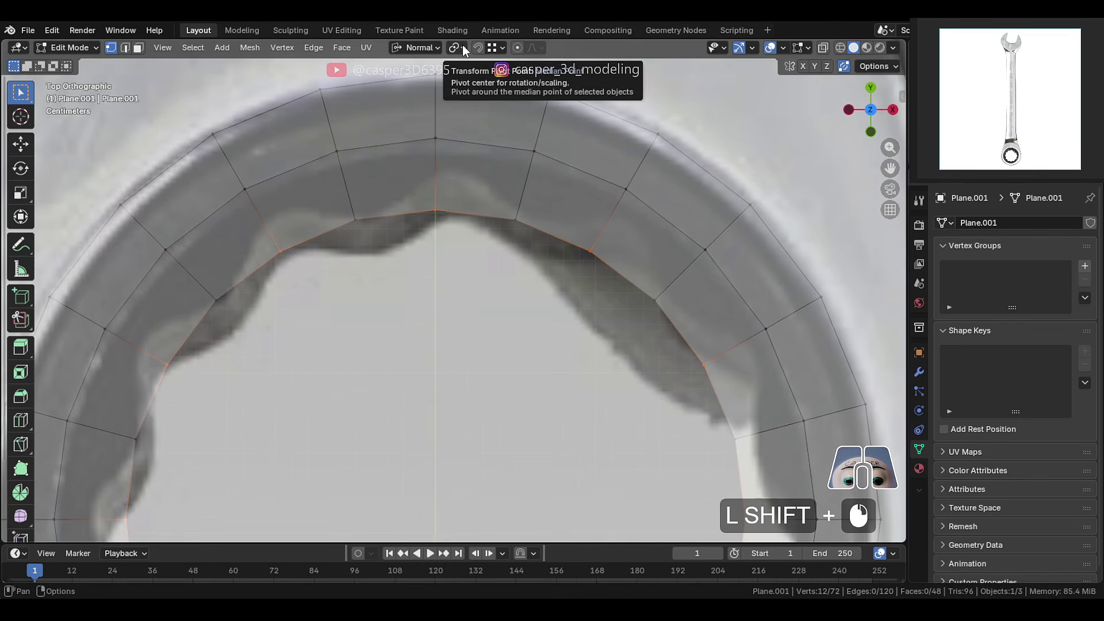
- Try extruding one face of the inner band along its normal, and undo the extrusion
middle_click_drag(472, 195, 465, 233)
key("3")
left_click(467, 202)
key("e")
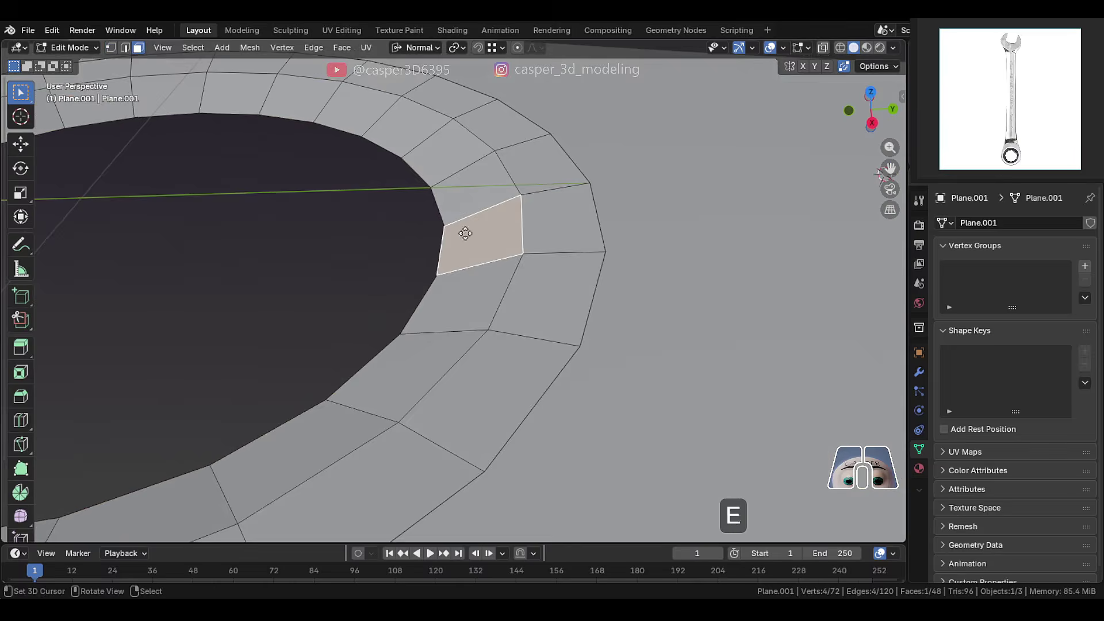
key("z")
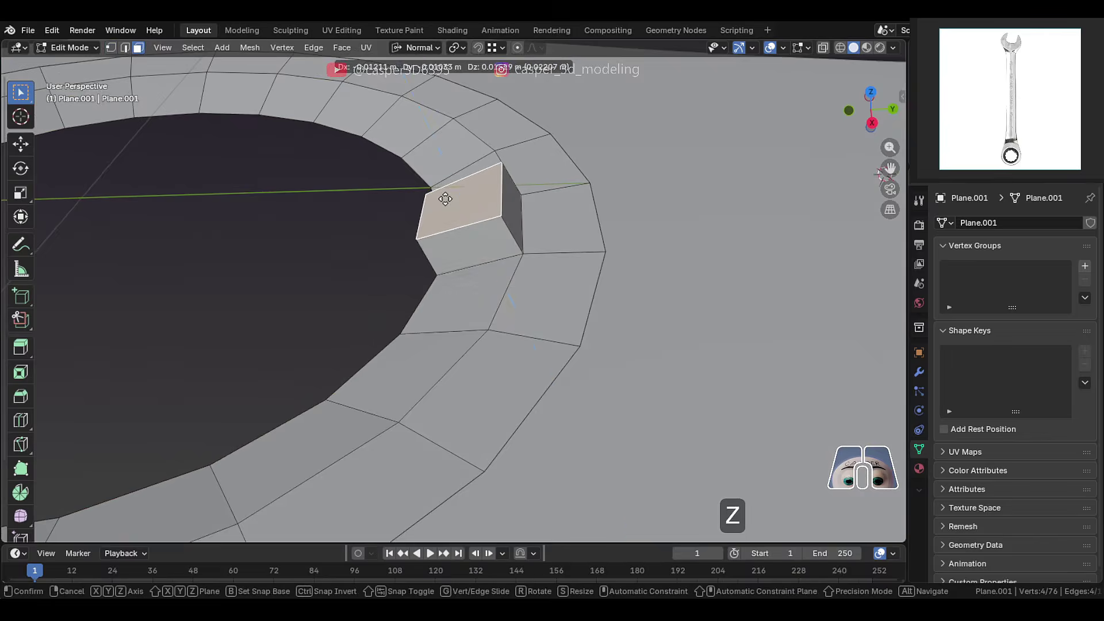
key("z")
left_click(424, 175)
middle_click_drag(409, 221, 500, 250)
key("ctrl+z")
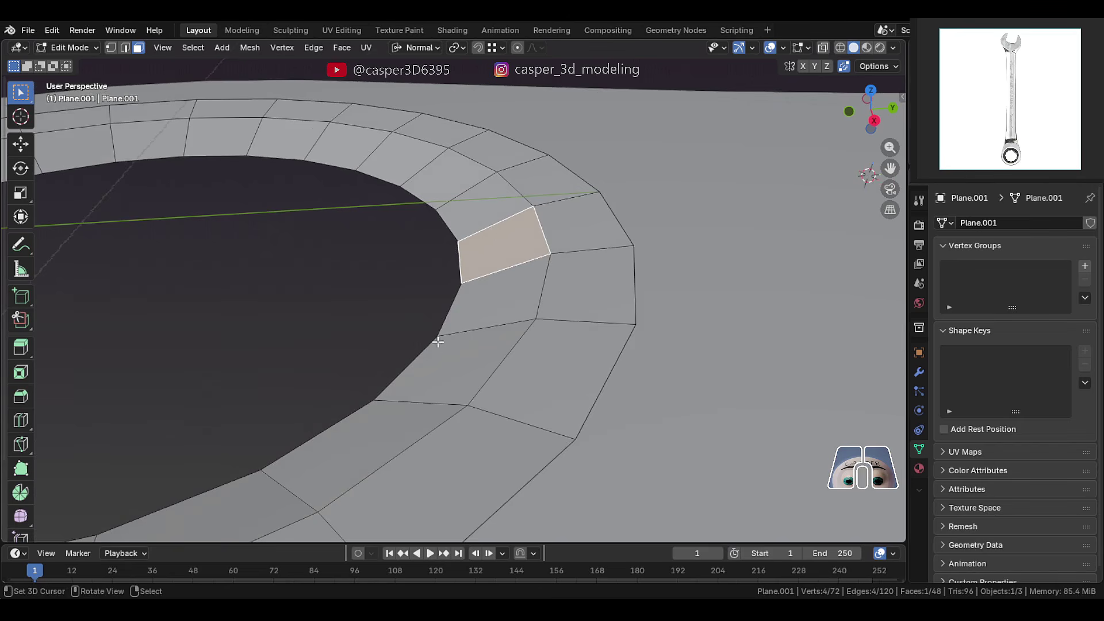
- Reselect the innermost edge loop and keep every second vertex using Checker Deselect with offset 3
key("KP_7")
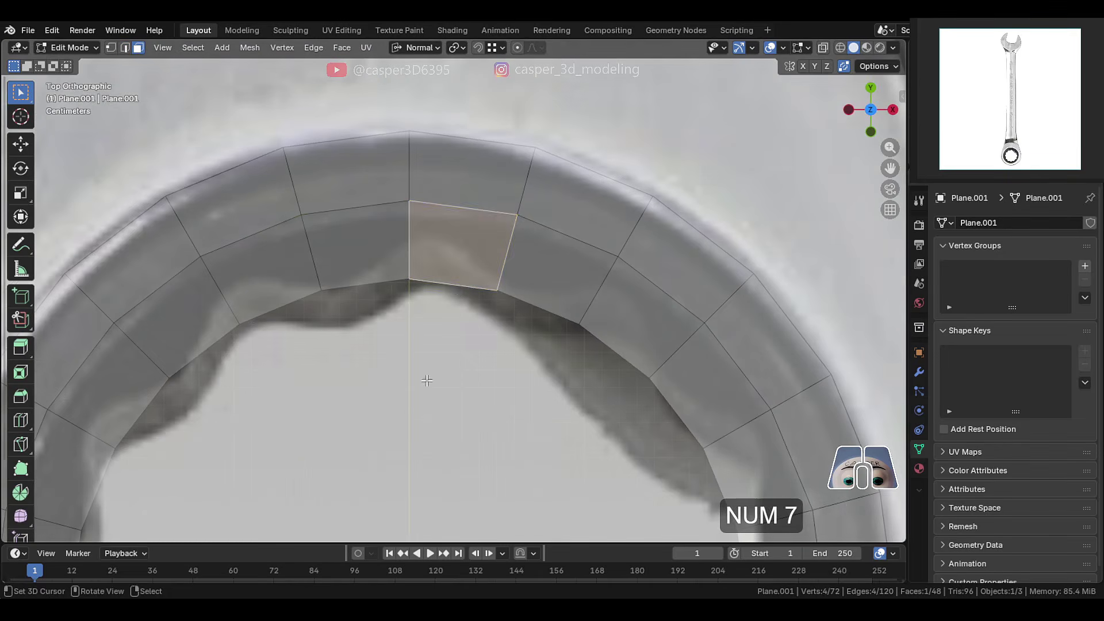
key("2")
left_click(455, 285, "alt")
key("1")
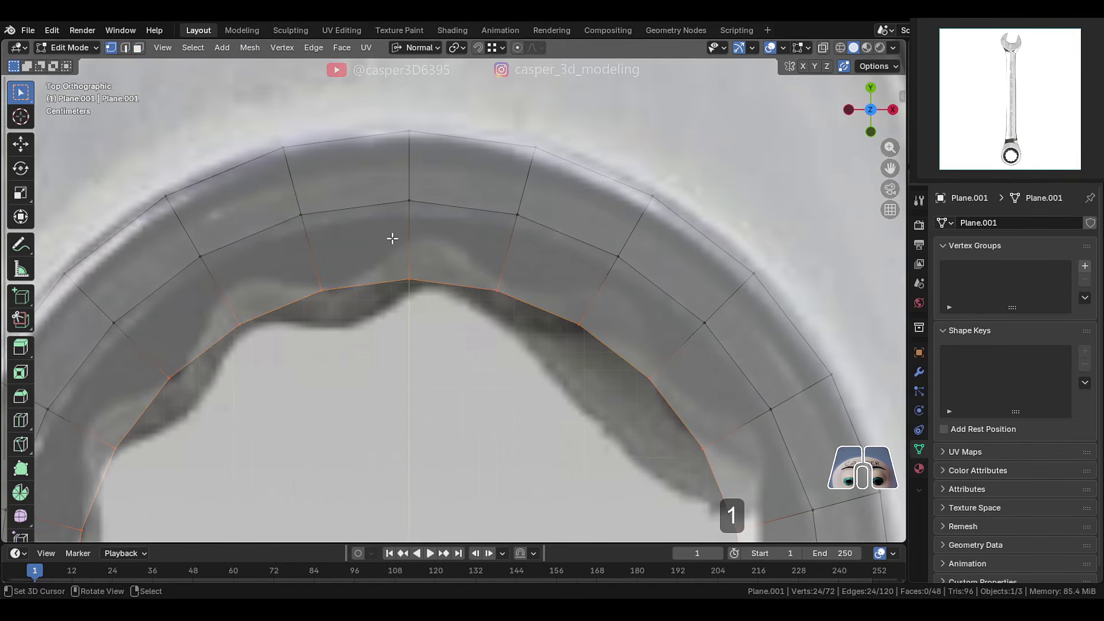
left_click(192, 49)
left_click(268, 181)
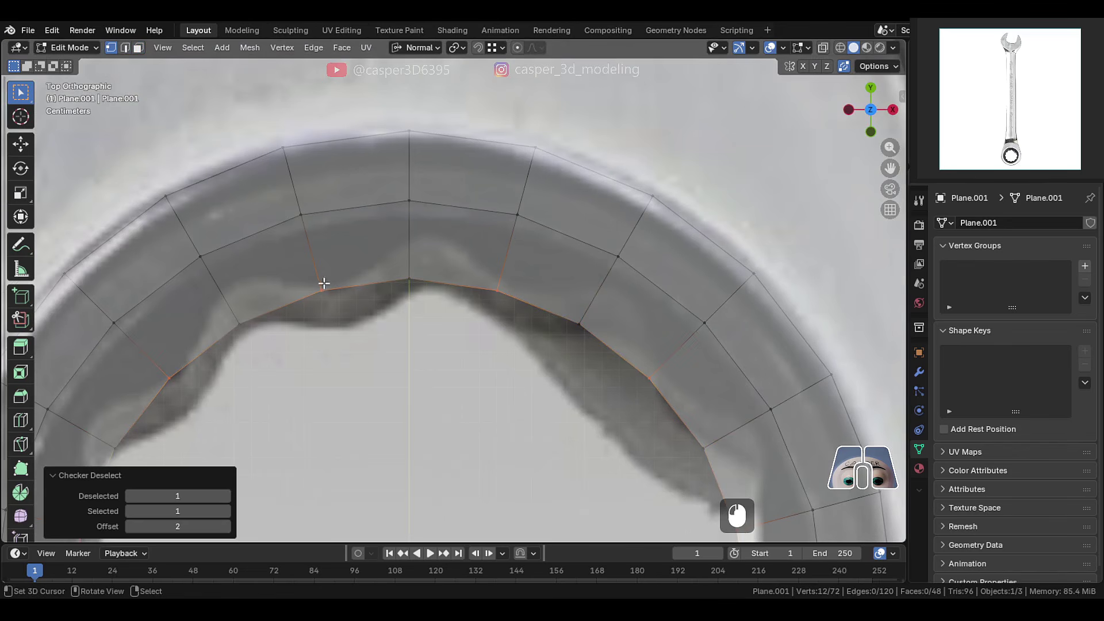
left_click(227, 526)
- With the pivot at Median Point, move the alternate rim vertices outward along their normal Y axis by about 0.028 m
left_click(458, 47)
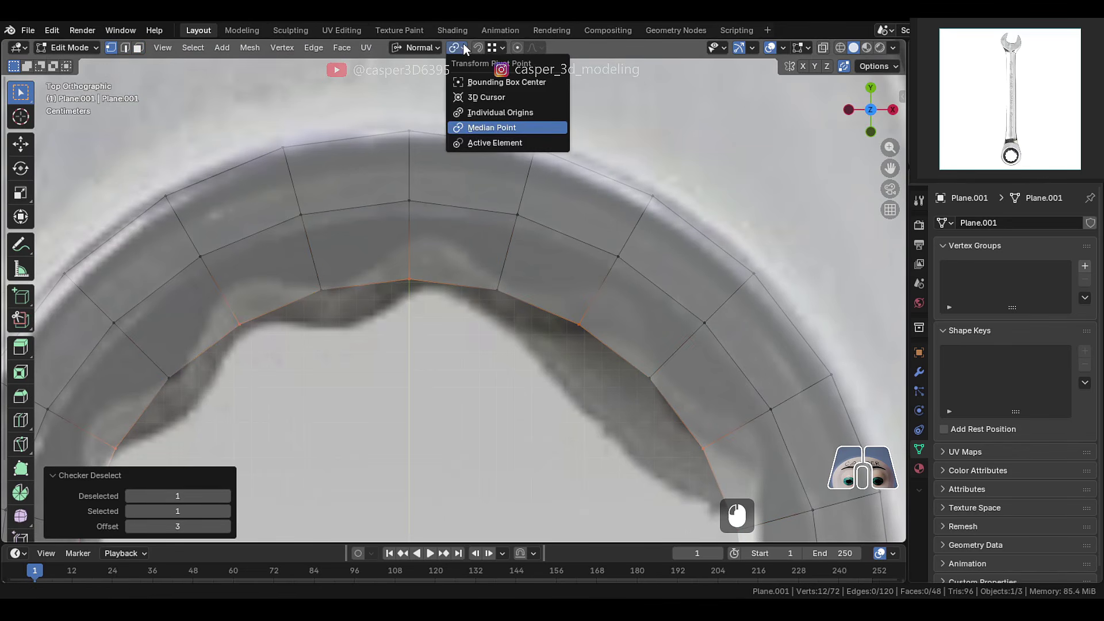
left_click(489, 127)
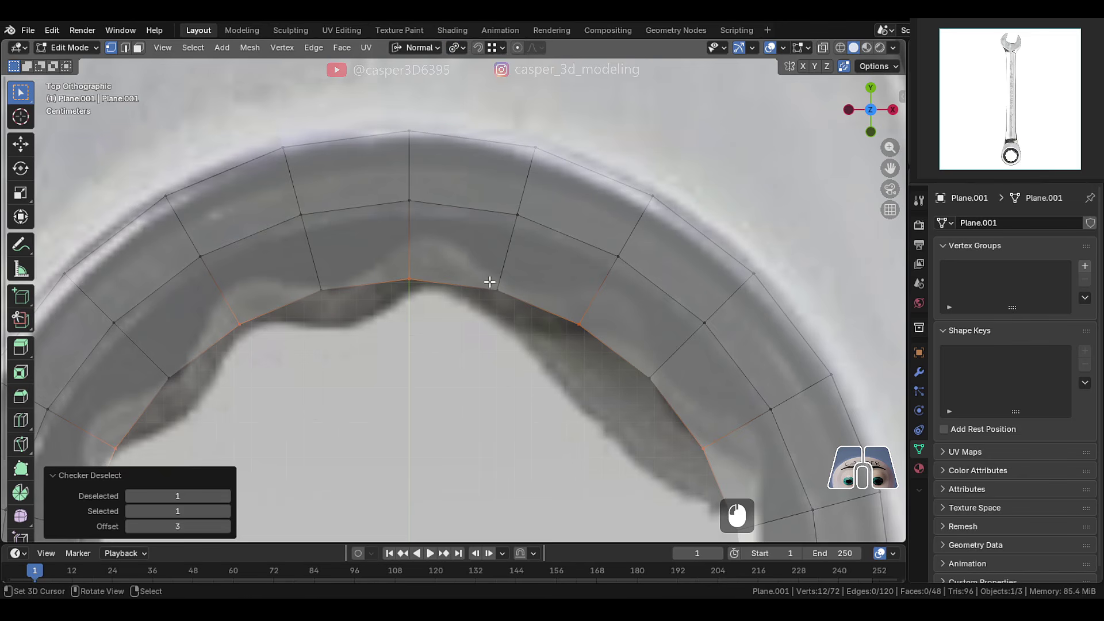
scroll(489, 281, "down", 3)
middle_click_drag(483, 292, 495, 267, "shift")
scroll(437, 264, "up", 1)
key("g")
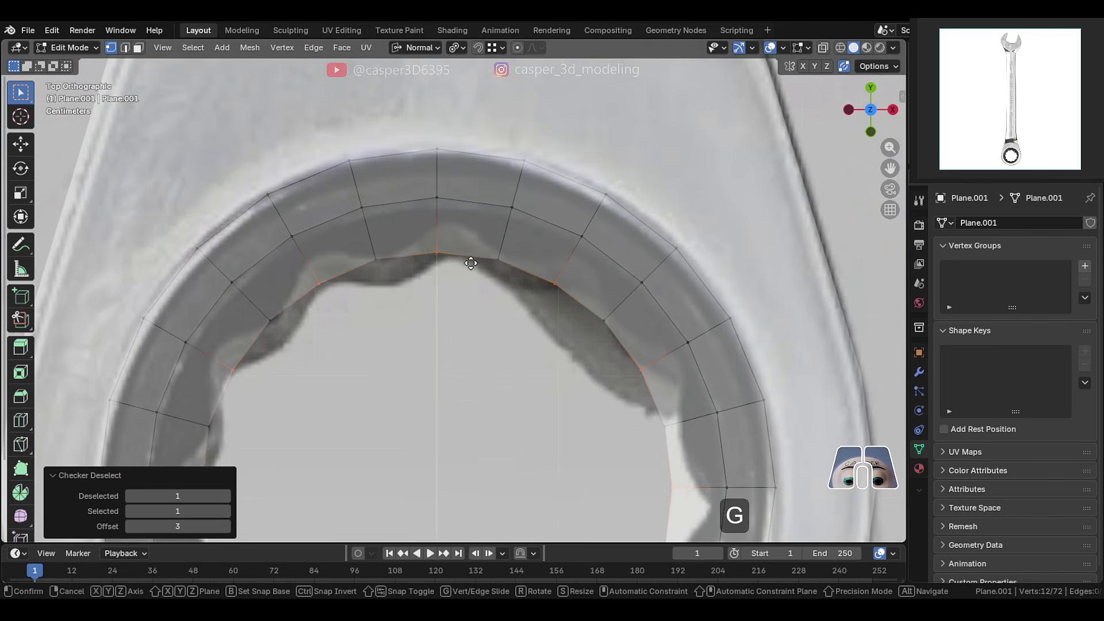
key("x")
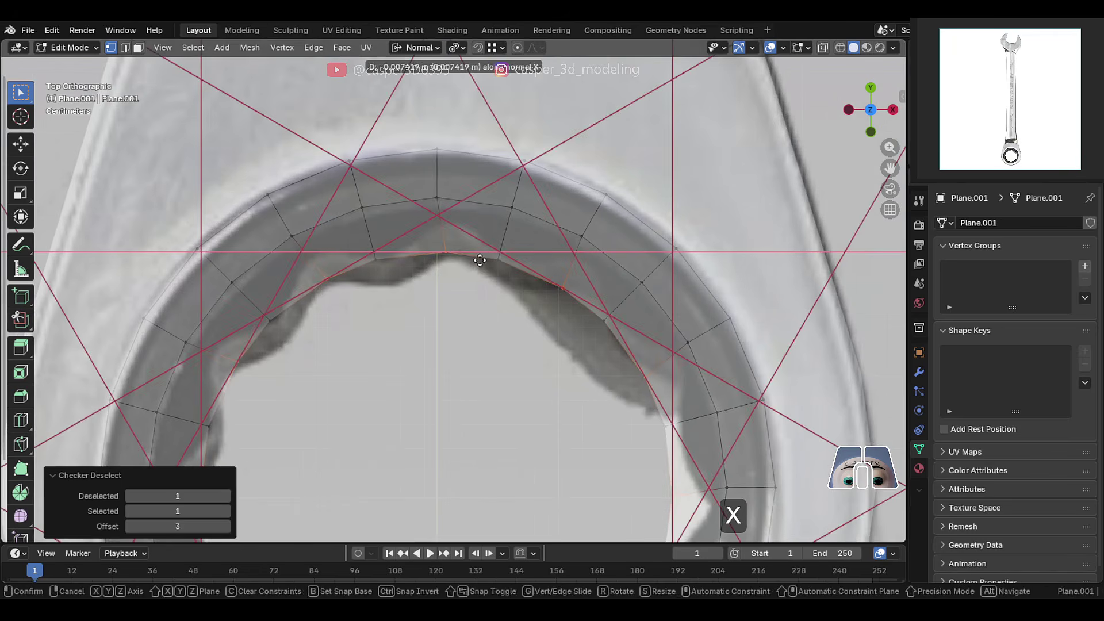
key("y")
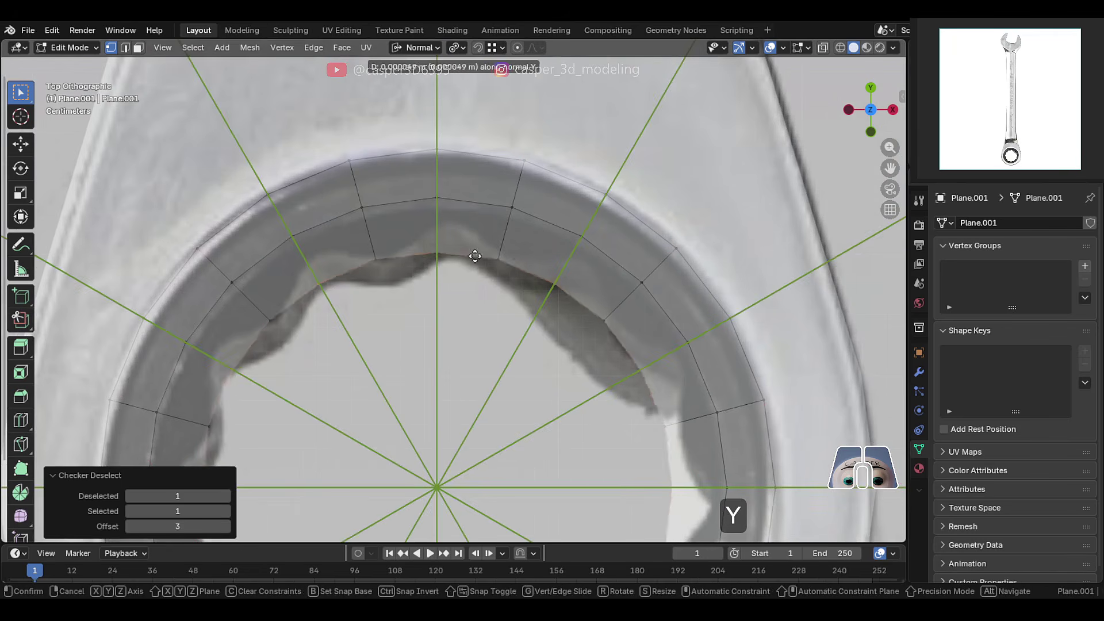
left_click(481, 236)
- Adjust the notch vertices again along their normal Y axis to deepen the teeth toward the ring's outer rim
scroll(483, 249, "up", 3)
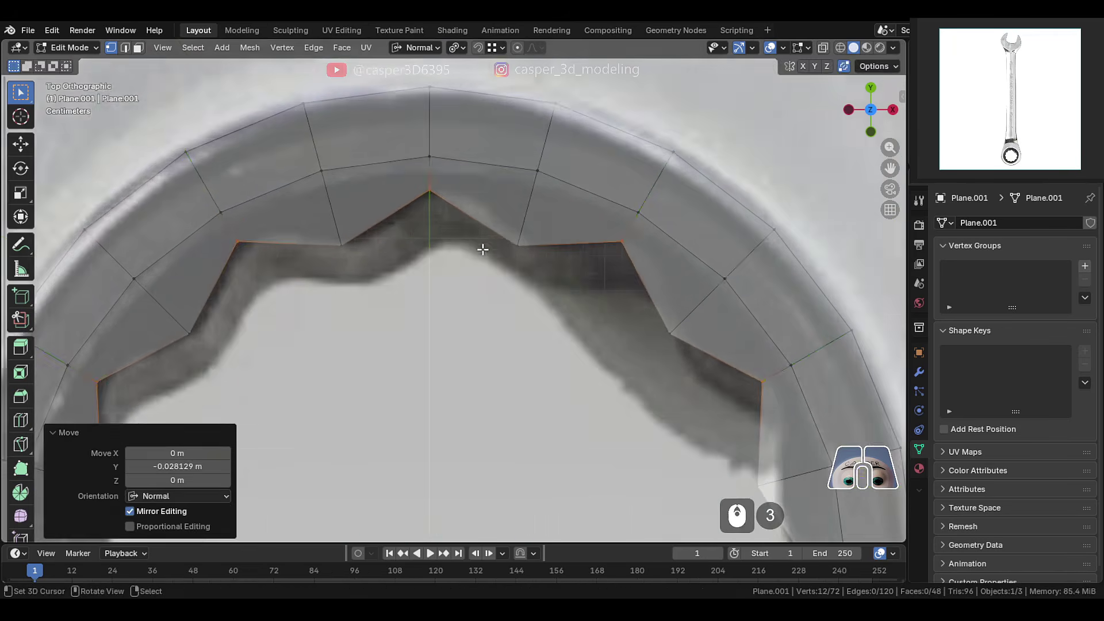
middle_click_drag(483, 249, 505, 169)
key("g")
key("y")
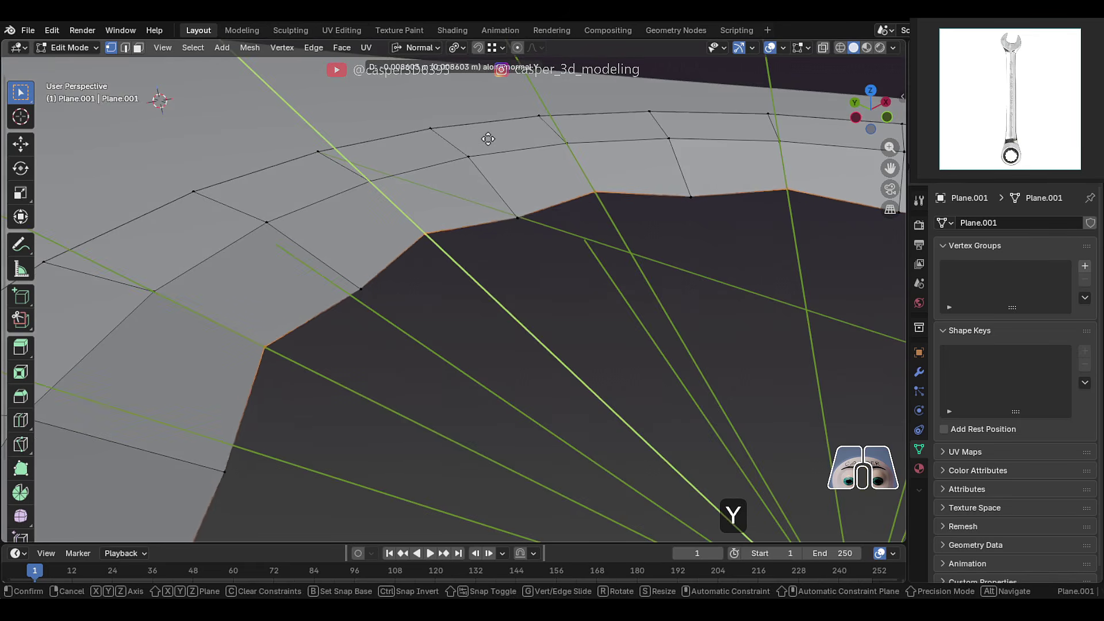
left_click(425, 61)
middle_click_drag(426, 61, 385, 196)
key("KP_7")
- Bevel the edge loop between the insert's outer band and its teeth with a width of 0.0213 m and 2 segments
key("Tab")
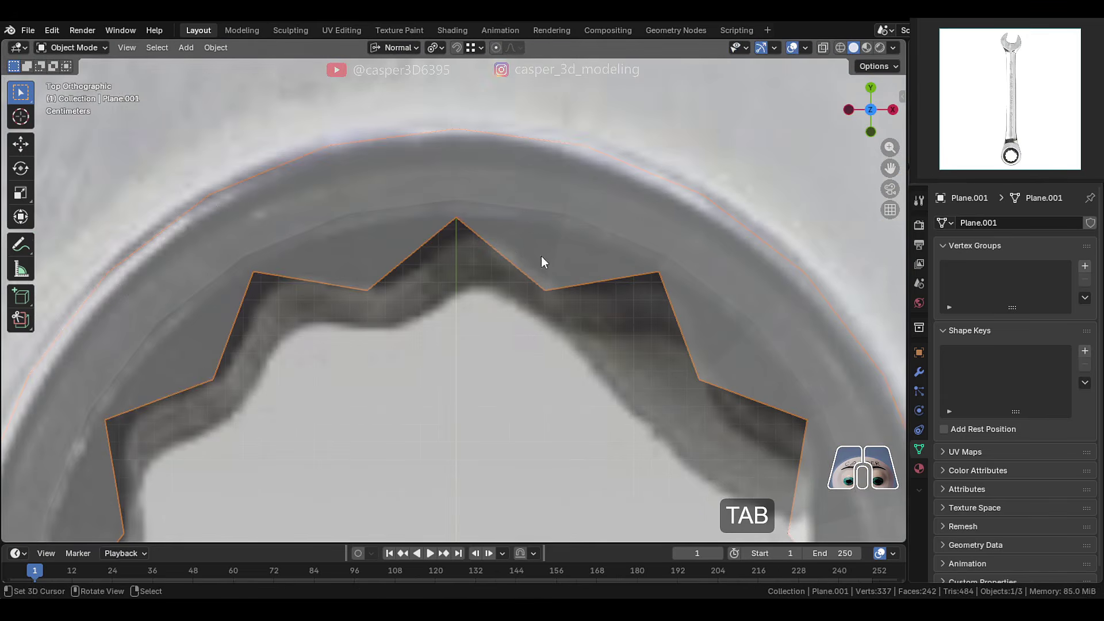
key("Tab")
left_click(542, 211, "alt")
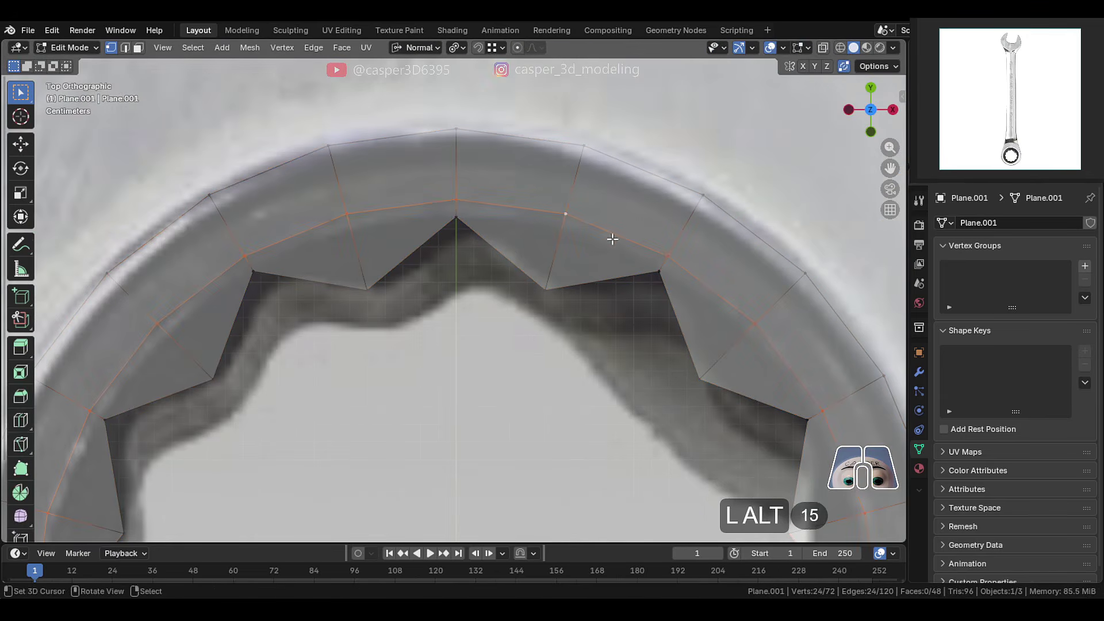
key("ctrl+b")
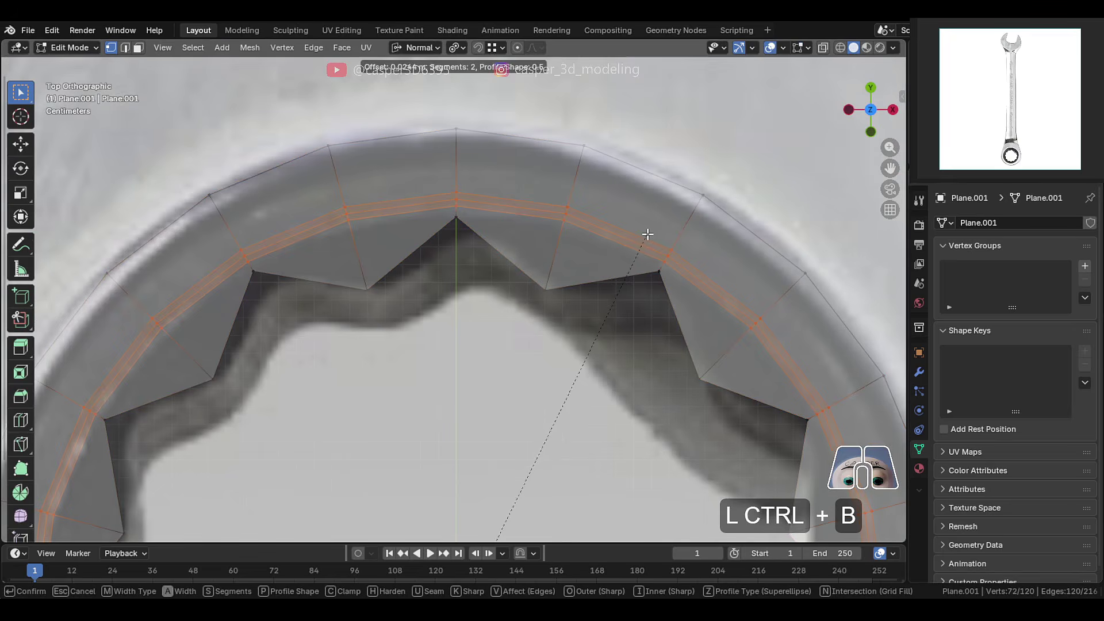
left_click(646, 234, "ctrl")
left_click_drag(180, 355, 180, 355)
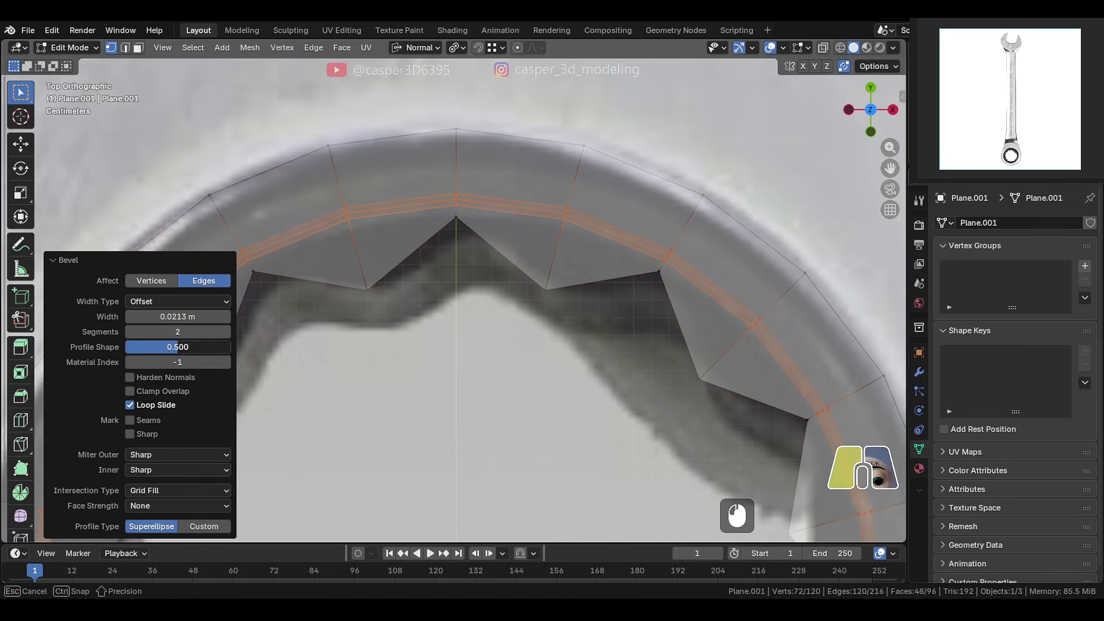
left_click(524, 280)
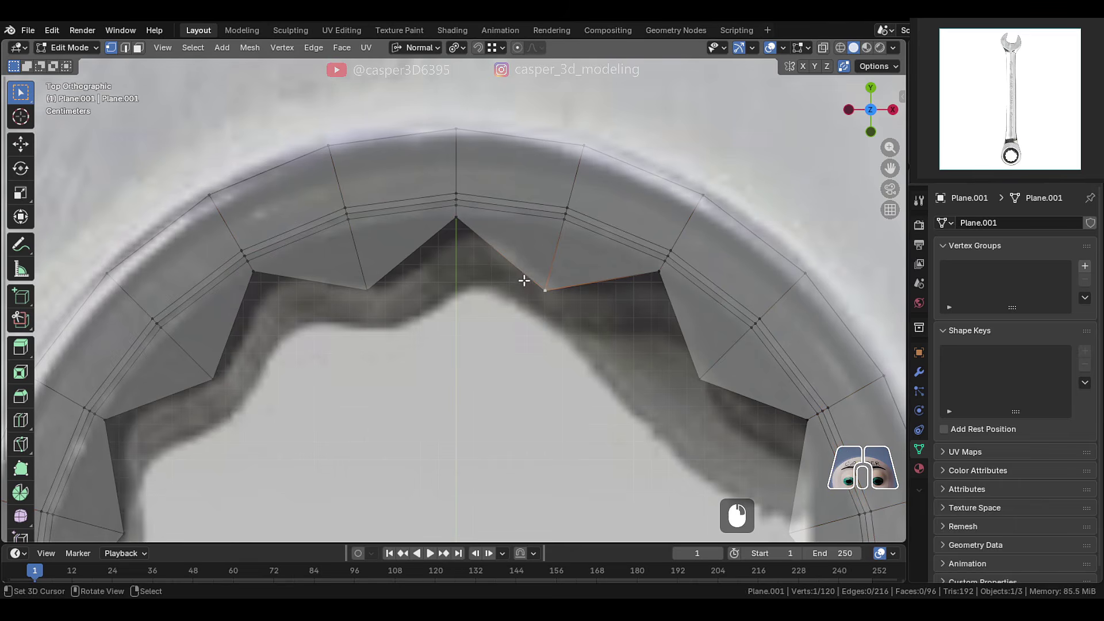
- Add a level 2 Catmull-Clark Subdivision modifier to the toothed insert and return it to Object Mode
left_click(919, 372)
key("ctrl+2")
key("Tab")
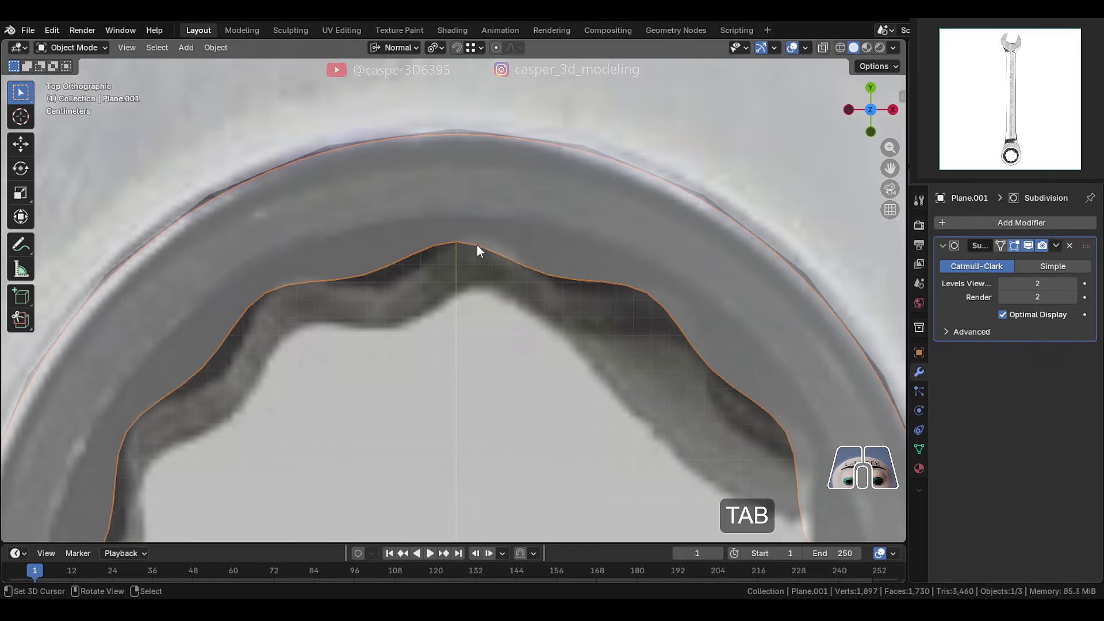
- Select the insert's innermost edge loop and keep only the tooth tips using Checker Deselect with offset 2
key("Tab")
key("2")
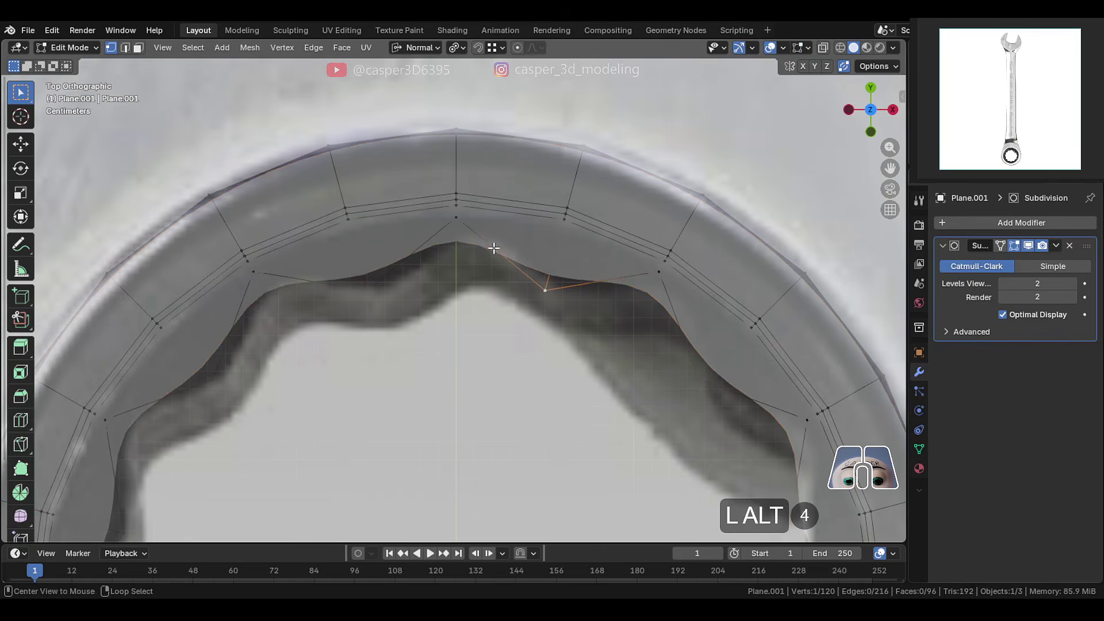
left_click(493, 248, "alt")
left_click(193, 47)
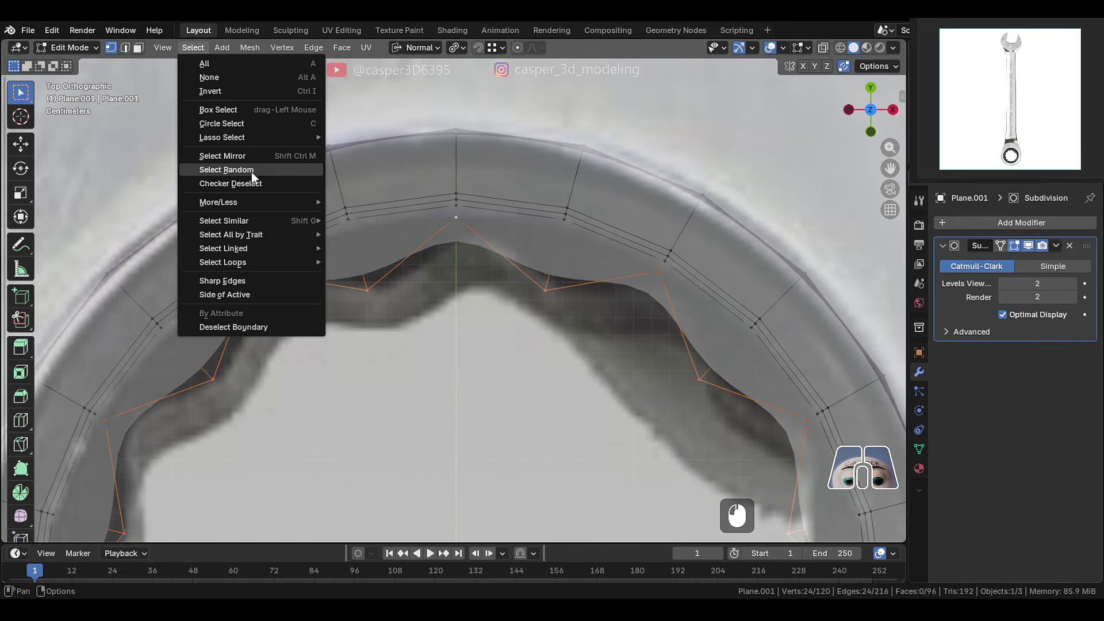
left_click(230, 182)
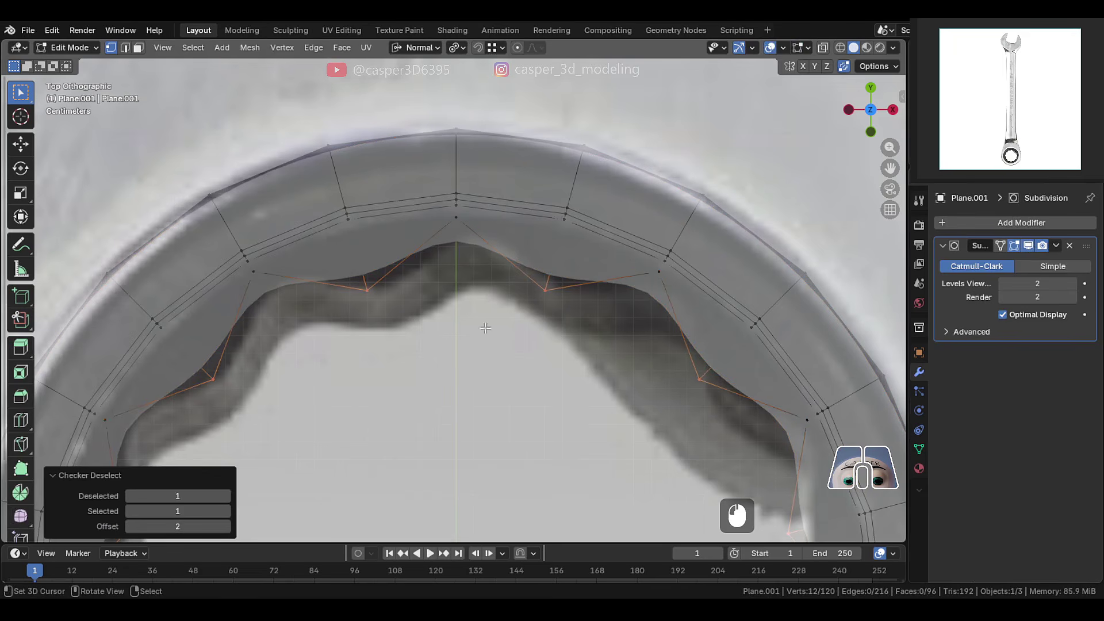
- Move the tooth-tip vertices along their normal Y axis toward the ring's centre to match the reference, readjusting them from an angled view
key("g")
key("y")
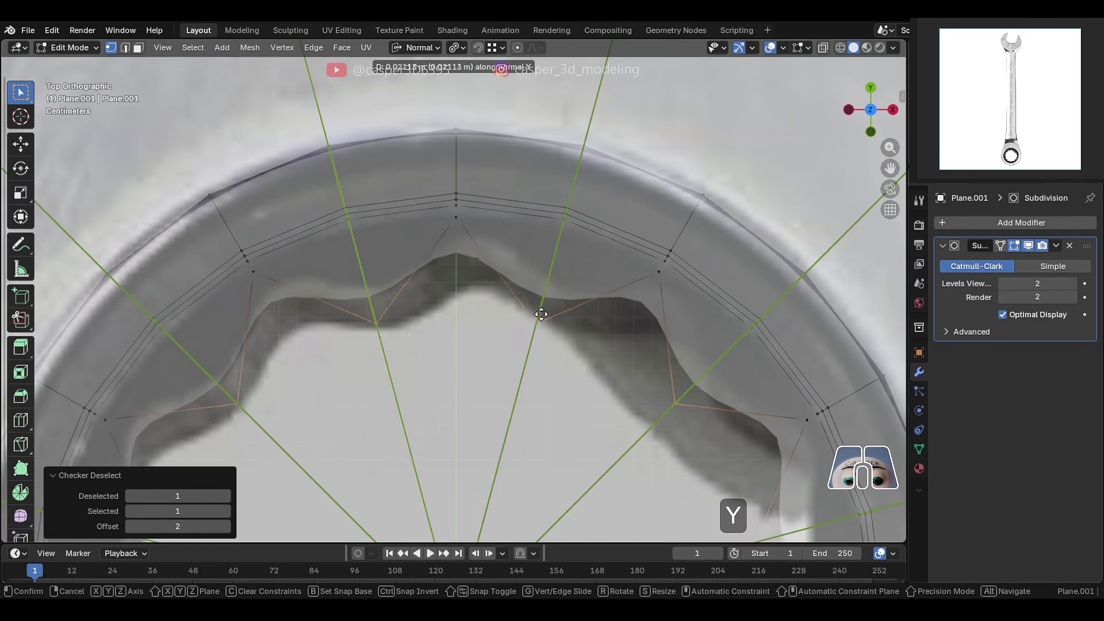
left_click(527, 338)
middle_click_drag(527, 337, 515, 259)
key("g")
key("y")
left_click(550, 206)
scroll(550, 205, "up", 4)
- Toggle the insert's subdivision display in the viewport, and open the wrench body for mesh editing
right_click(435, 223)
left_click(1028, 245)
key("Tab")
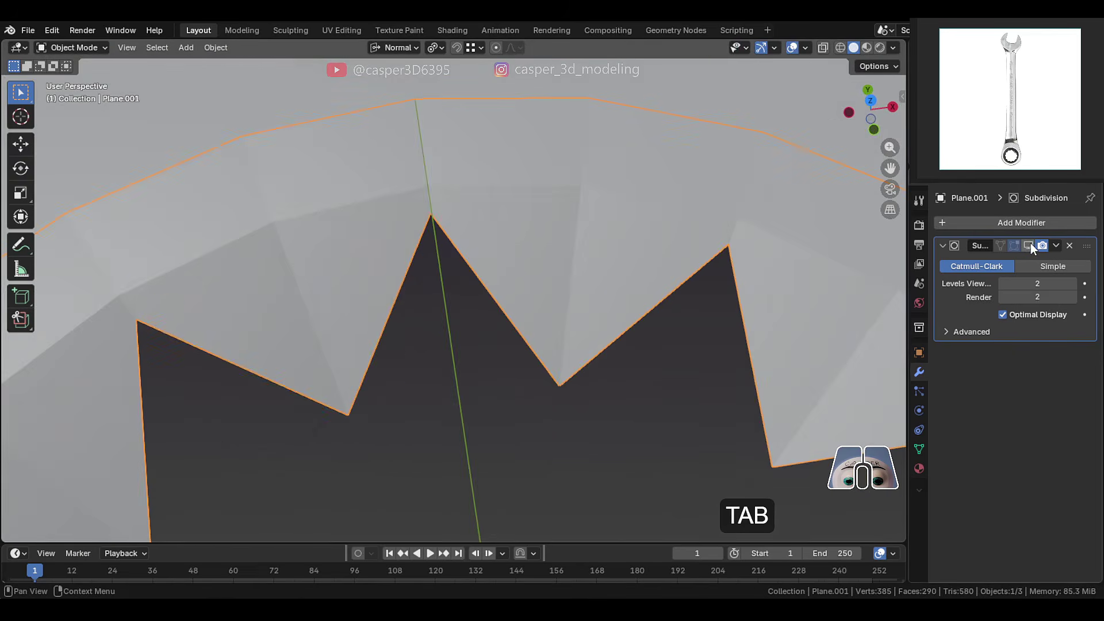
scroll(473, 291, "down", 5)
left_click(761, 206)
middle_click_drag(760, 206, 401, 272)
scroll(434, 302, "down", 3)
right_click(540, 271)
key("Tab")
middle_click_drag(541, 271, 416, 280)
scroll(416, 279, "up", 3)
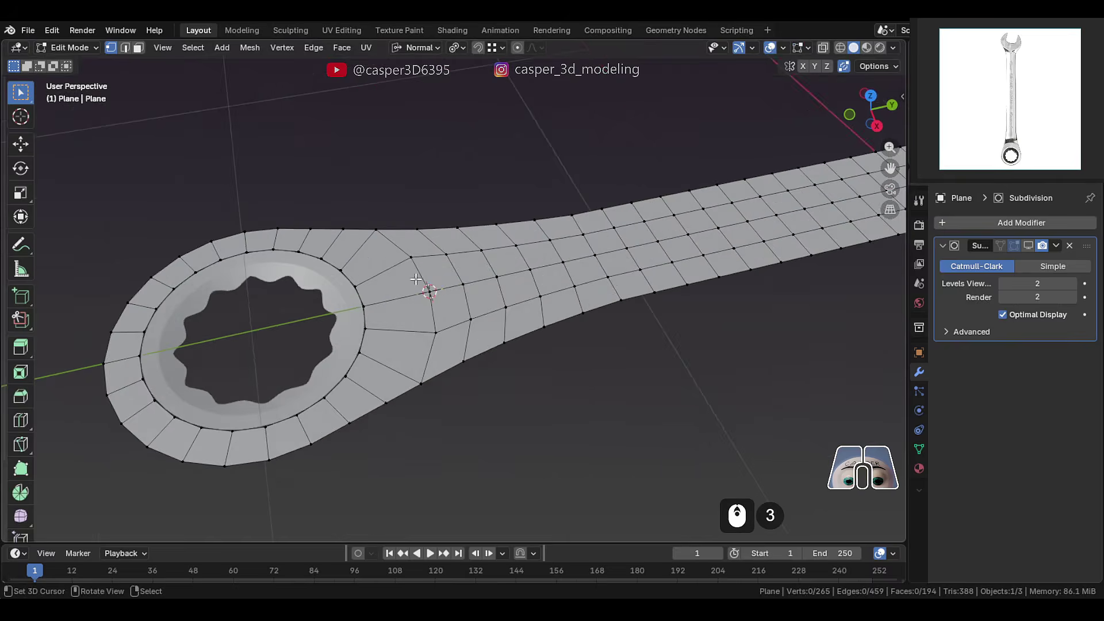
- Select the ring head's face loop together with the adjoining row of neck faces
left_click(374, 268, "alt")
left_click(449, 302, "shift")
left_click(446, 345, "ctrl+shift")
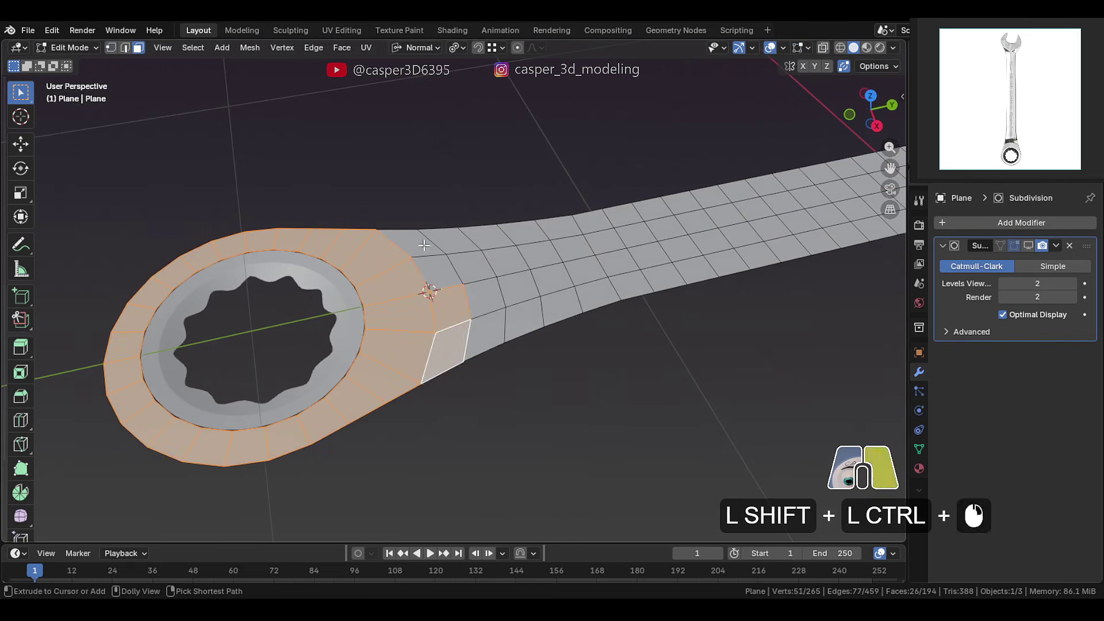
left_click(429, 270, "shift")
key("KP_7")
scroll(432, 268, "up", 3)
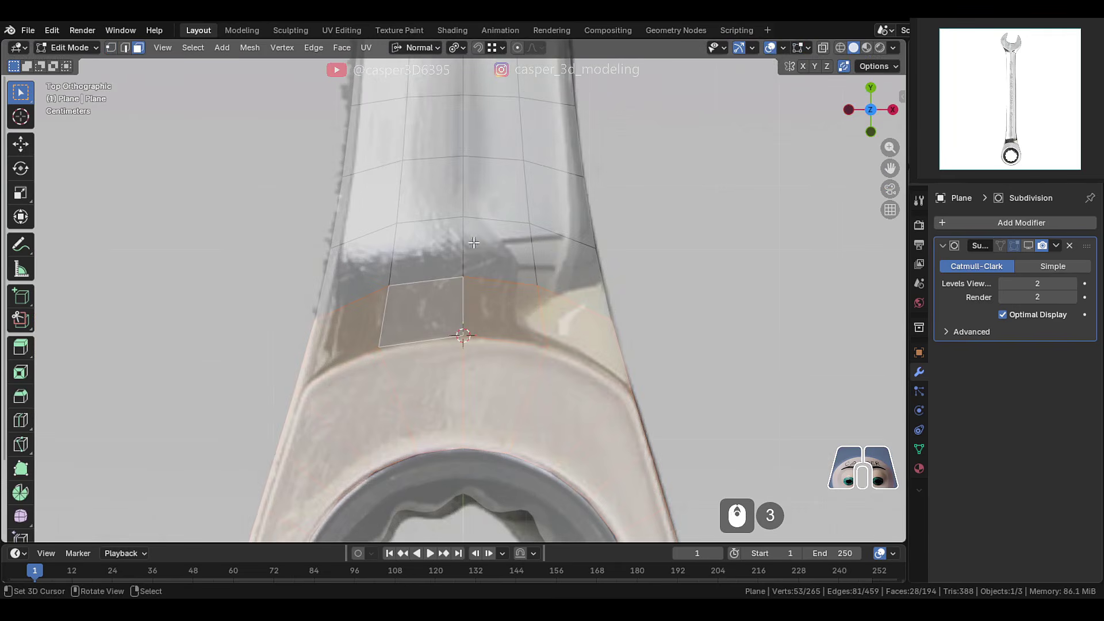
- Try to add the next row of neck faces to the selection and raise everything along the normal Z axis
left_click(584, 264, "shift")
left_click(361, 255, "ctrl")
middle_click_drag(361, 254, 564, 261)
key("g")
key("z")
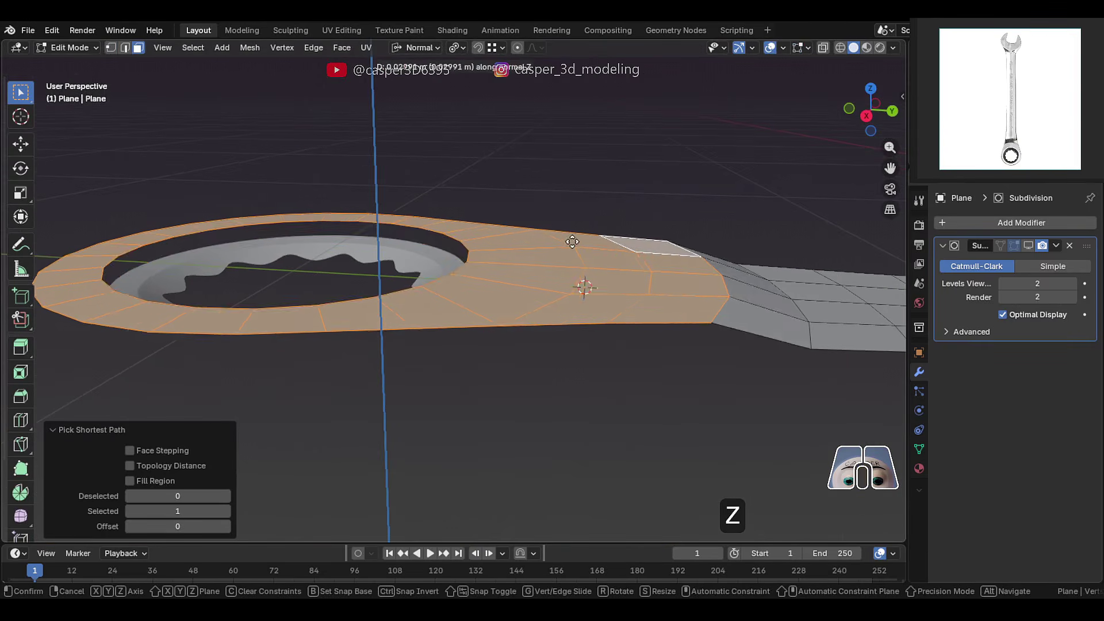
right_click(573, 242)
- Drop the extra neck row from the selection and raise the ring head faces along their normal Z axis
mouse_move(669, 295)
middle_mouse_down()
mouse_move(668, 316)
mouse_move(698, 320)
mouse_move(667, 256)
middle_mouse_up()
key("c")
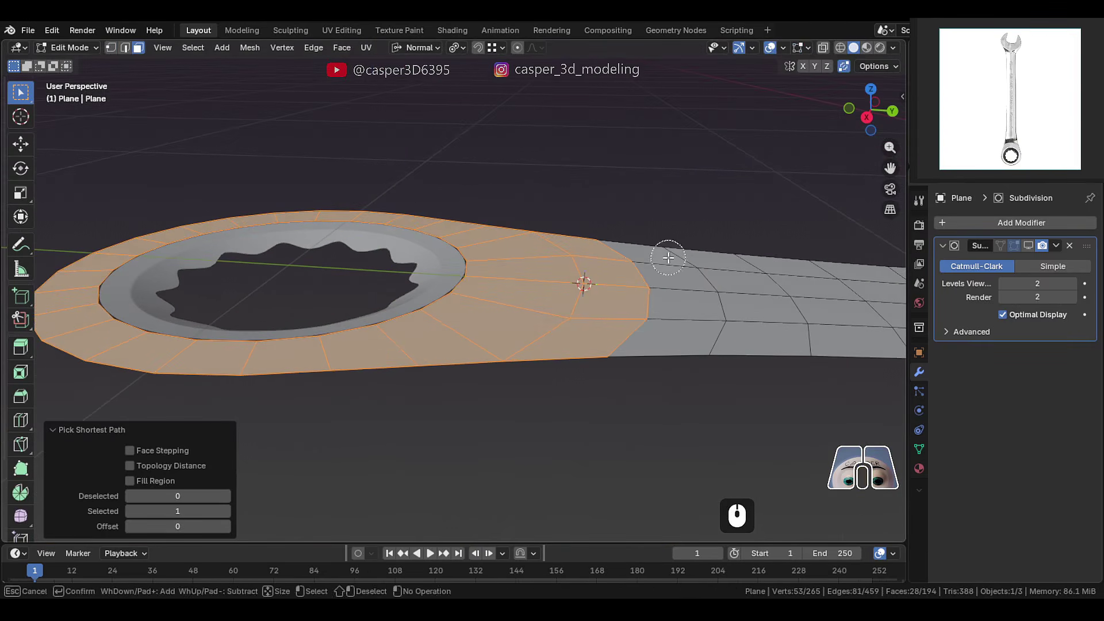
right_click(650, 280)
key("g")
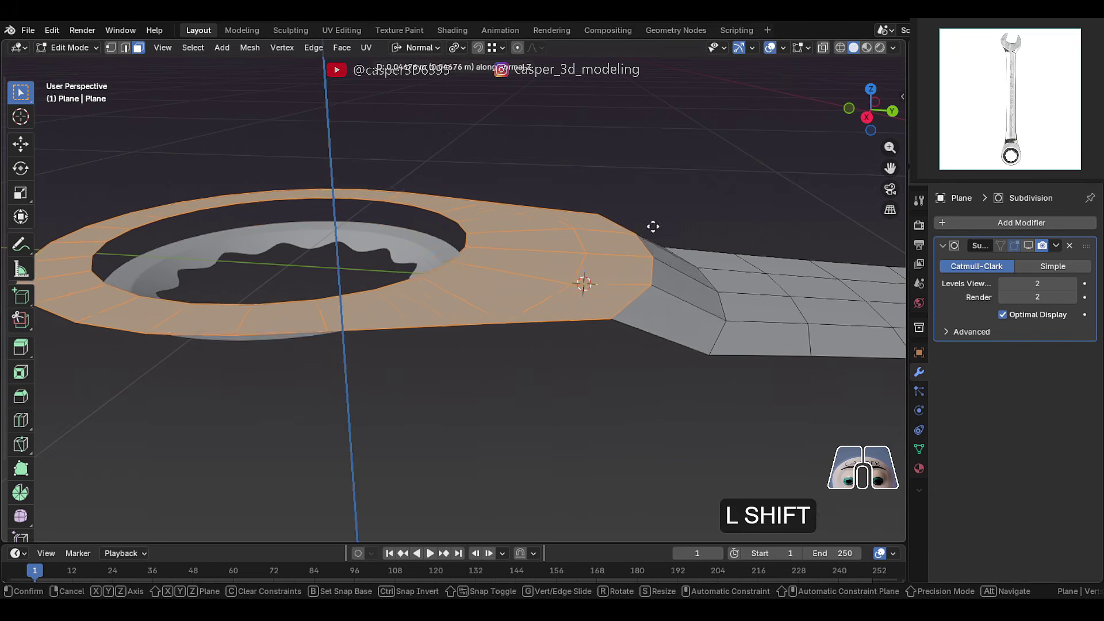
left_click(661, 136)
- Select the edge path across the raised ring head's neck and lower it about 0.031 m along its normal Z axis
key("2")
middle_click_drag(660, 136, 546, 254)
left_click(538, 265)
left_click(543, 259, "ctrl")
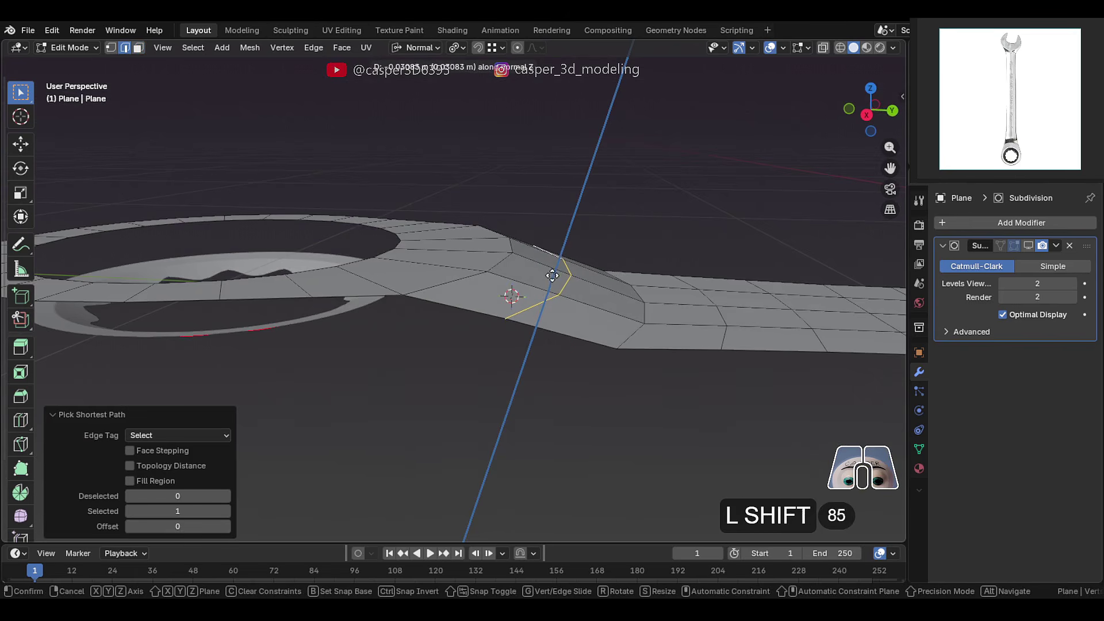
left_click(552, 275)
middle_click_drag(506, 291, 486, 299)
- Box-select the faces of the open-end head through the mesh using wireframe display
key("Tab")
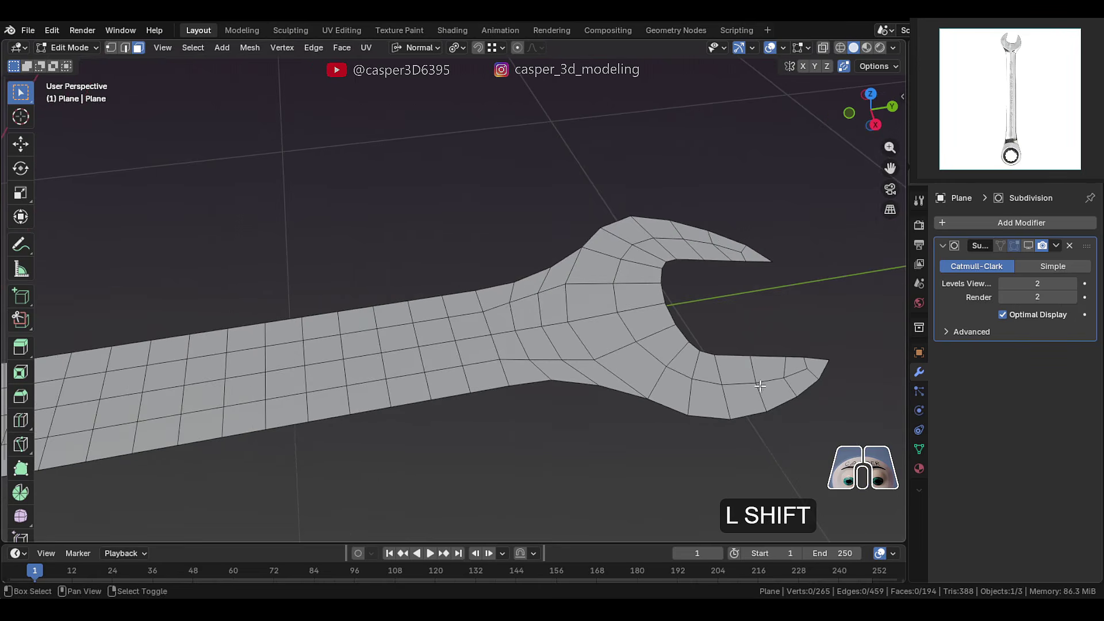
key("shift+z")
left_click_drag(840, 451, 583, 201)
key("shift+z")
middle_click_drag(584, 242, 556, 321)
key("2")
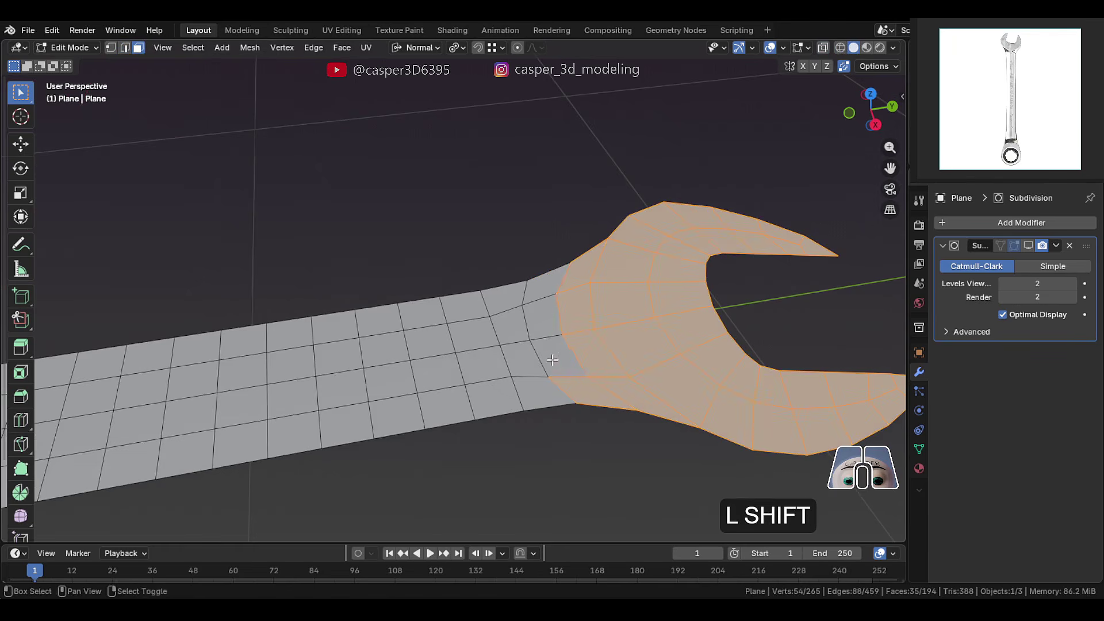
- Refine the open-end selection from the top view so it ends at the head's contour in the reference, excluding the neck faces
key("KP_7")
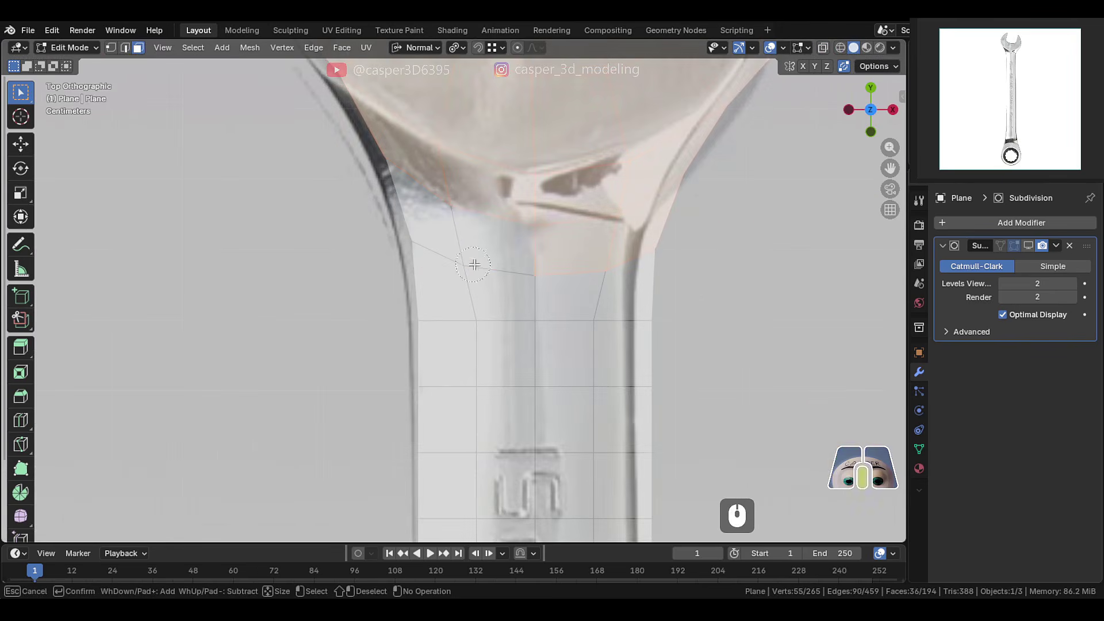
middle_click_drag(642, 204, 402, 172)
right_click(406, 175)
middle_click_drag(581, 311, 460, 248)
middle_click_drag(632, 248, 577, 223, "shift")
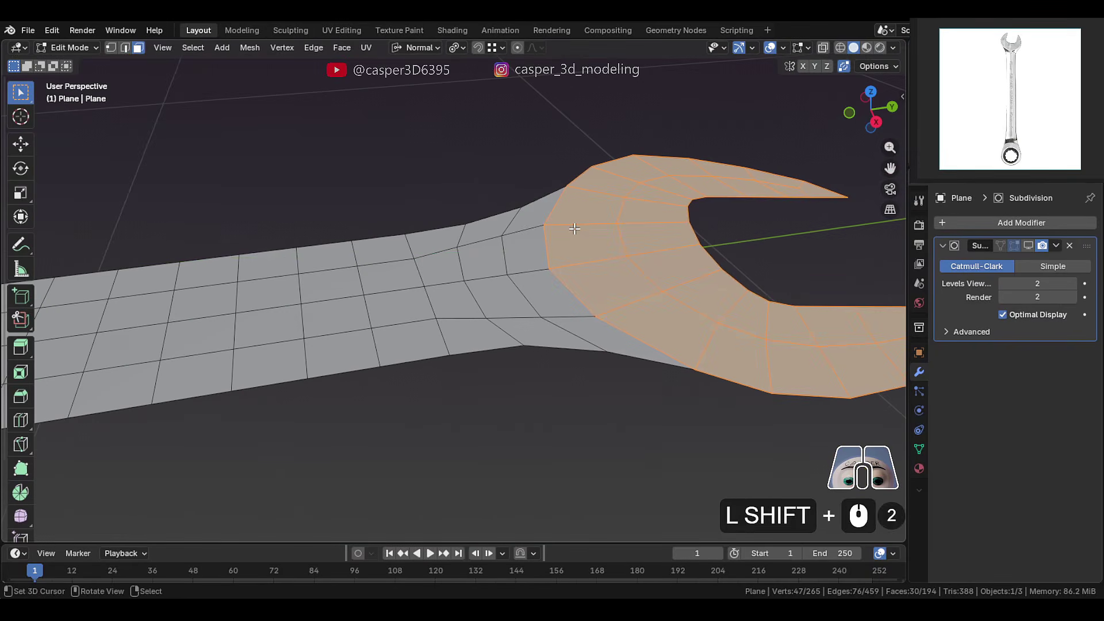
- With Global orientation, raise the open-end head faces about 0.051 m along Z
right_click(577, 223)
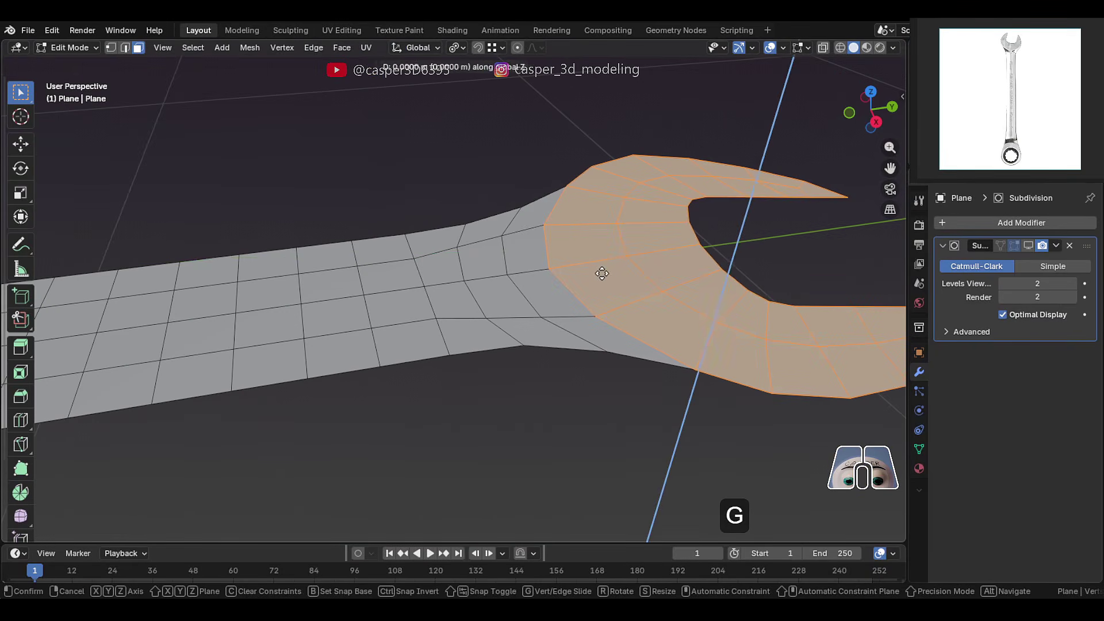
key("z")
left_click(608, 246)
scroll(626, 239, "down", 3)
scroll(647, 276, "down", 7, "shift")
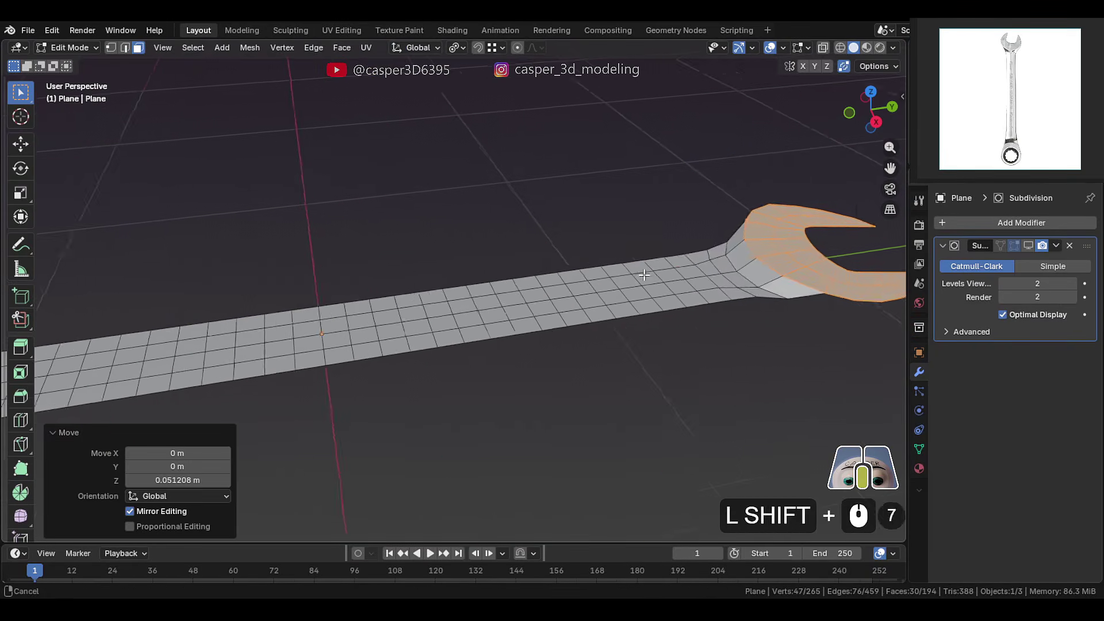
scroll(575, 288, "down", 2)
scroll(530, 297, "down", 2, "shift")
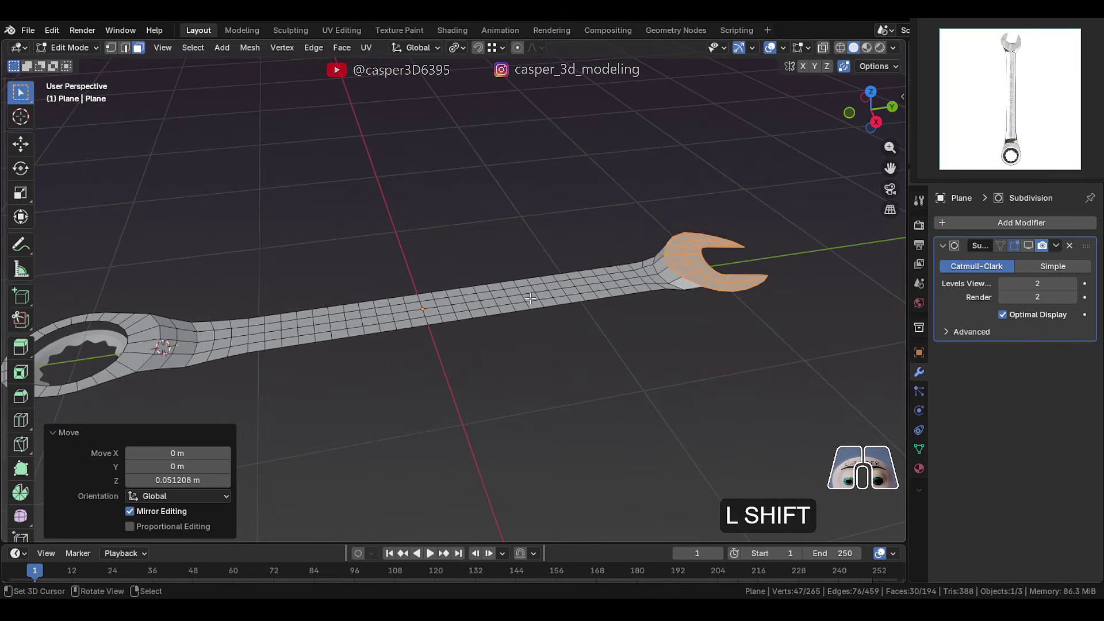
- Select the wrench body's outer boundary edge loop and the ring hole's boundary loop together
key("ctrl")
left_click(160, 338)
scroll(557, 217, "up", 2)
right_click(557, 217)
middle_click_drag(557, 216, 471, 224)
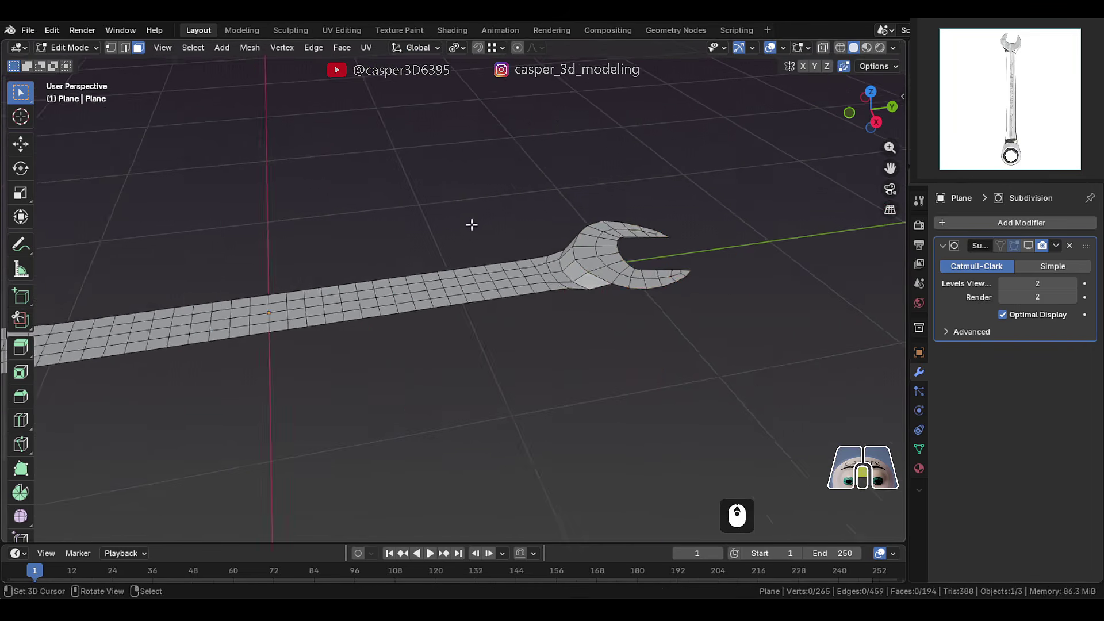
scroll(483, 227, "up", 4)
middle_click_drag(621, 272, 506, 248, "shift")
middle_click_drag(518, 265, 547, 310)
key("2")
right_click(539, 303, "alt")
scroll(460, 305, "down", 5)
right_click(282, 296, "alt+shift")
middle_click_drag(356, 339, 371, 304)
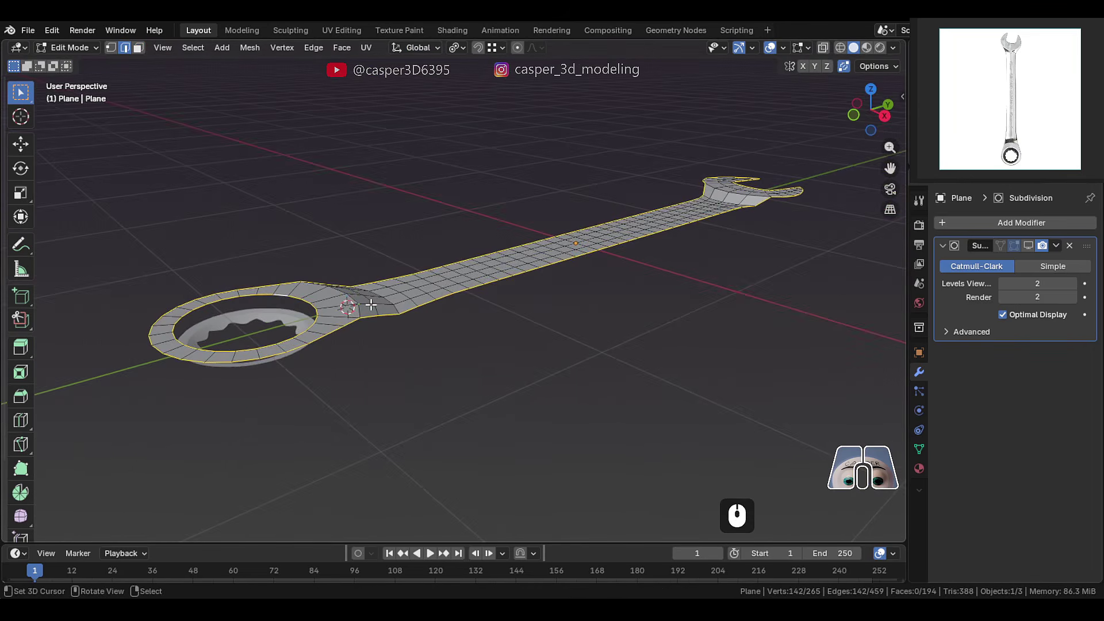
- Extrude the selected boundary loops downward about 0.232 m along global Z to form the side walls
key("a")
key("z")
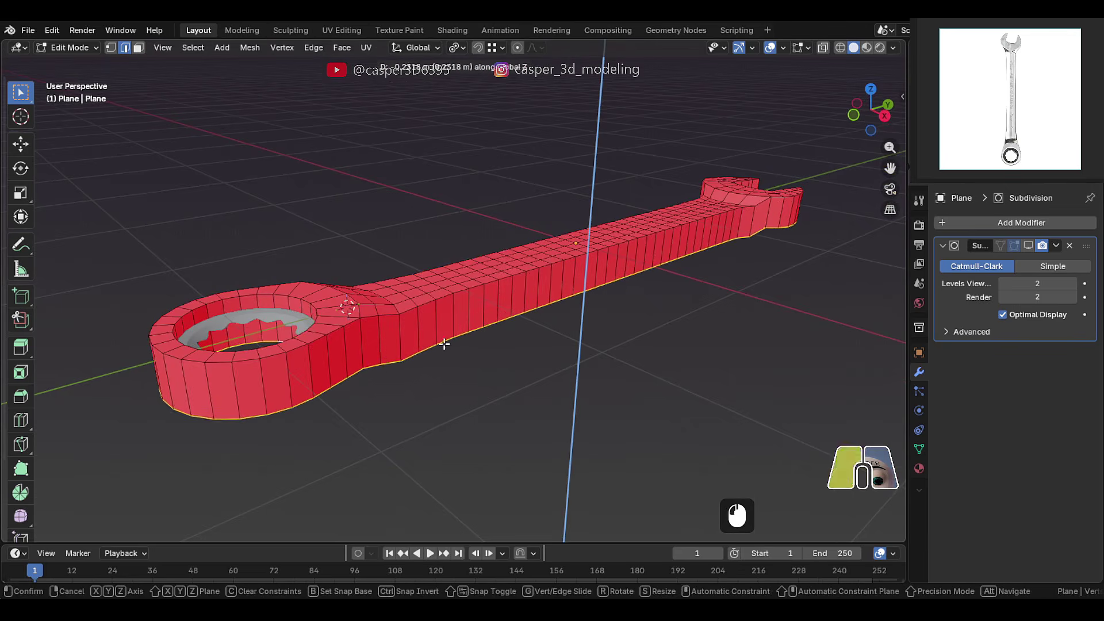
left_click(444, 344)
middle_click_drag(444, 344, 467, 348, "shift")
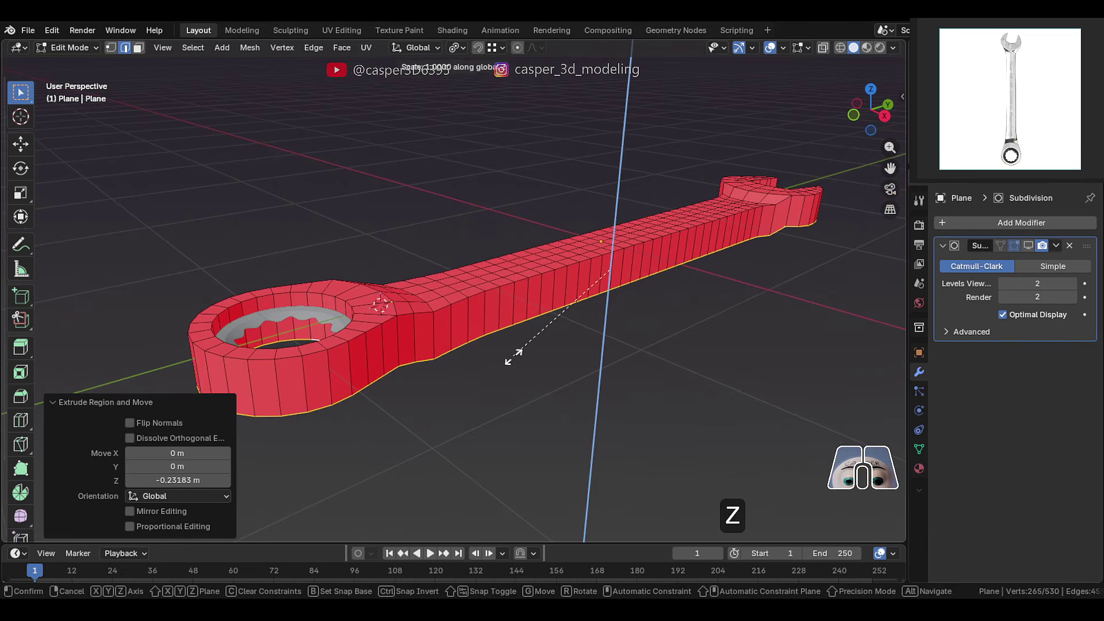
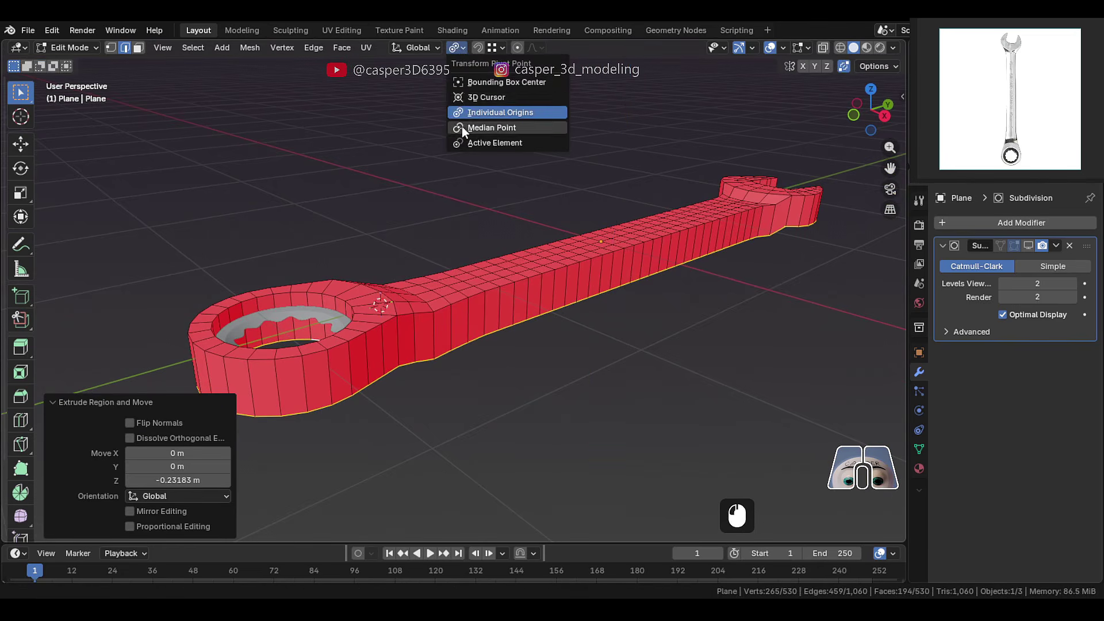
- Set the pivot to Median Point and scale the bottom boundary loops by -1 along global Z to mirror the top contour
left_click(461, 127)
left_click(344, 171)
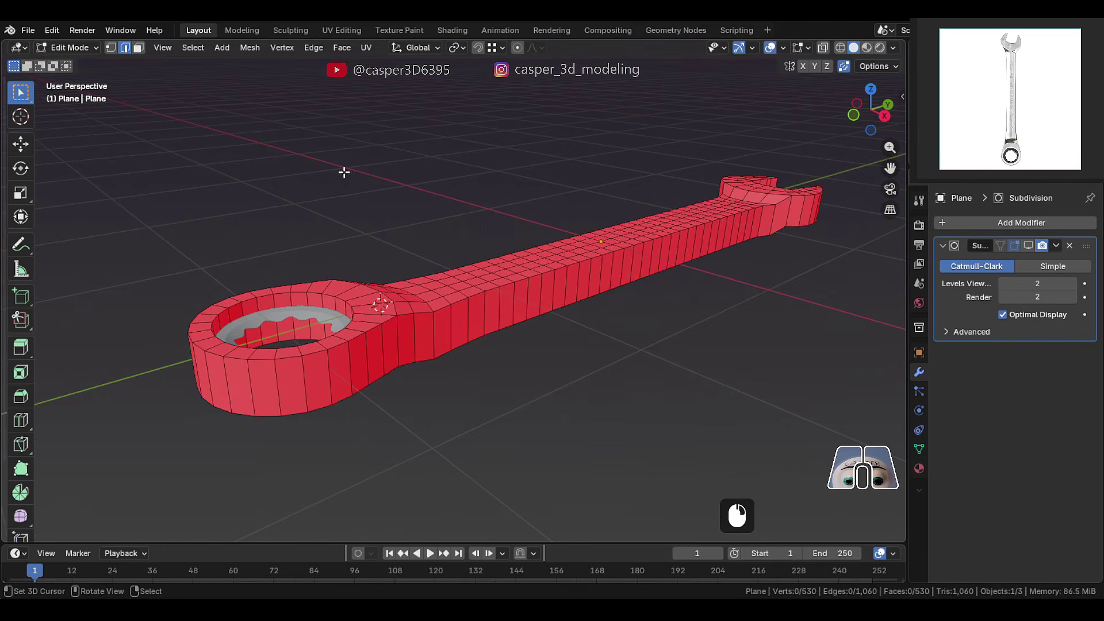
left_click(415, 242)
middle_click_drag(431, 271, 374, 271)
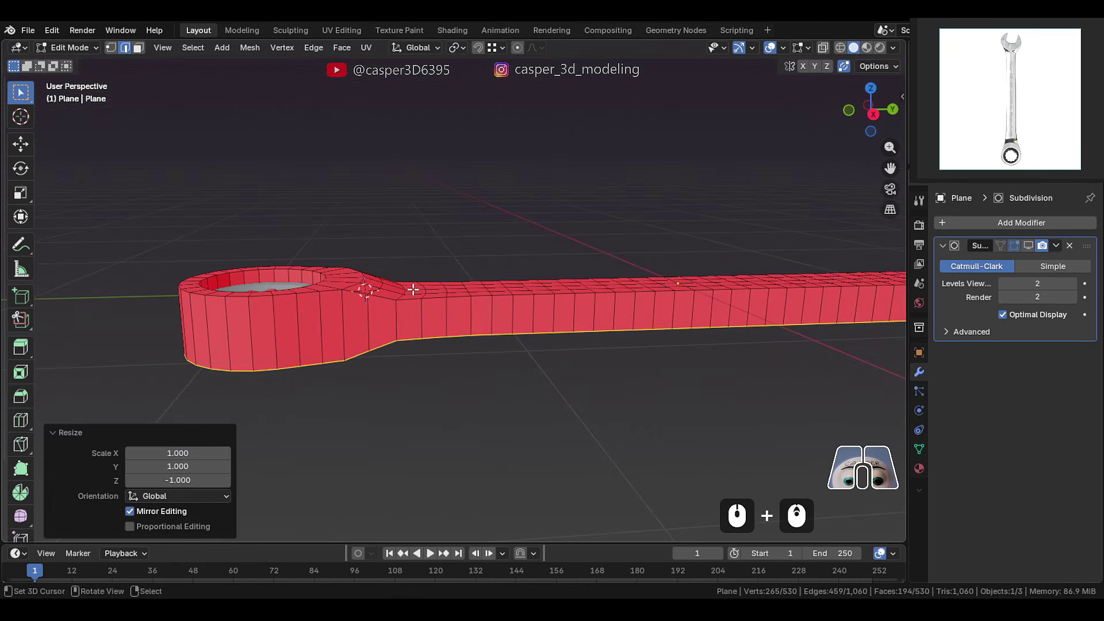
- Add one centred loop cut around the outer side walls of the wrench body
left_click(418, 239)
middle_click_drag(418, 239, 416, 316)
key("g")
key("y")
left_click(426, 296)
left_click(441, 311)
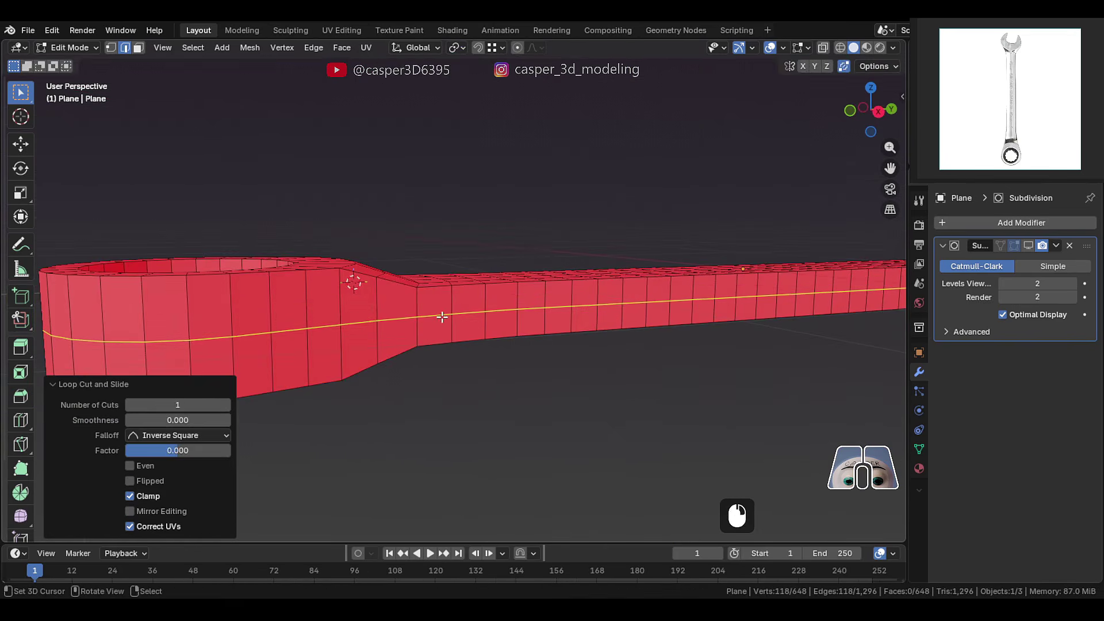
left_click(445, 251)
- Recalculate the normals of the whole wrench body so they face outward, and clear the selection
middle_click_drag(445, 252, 454, 303)
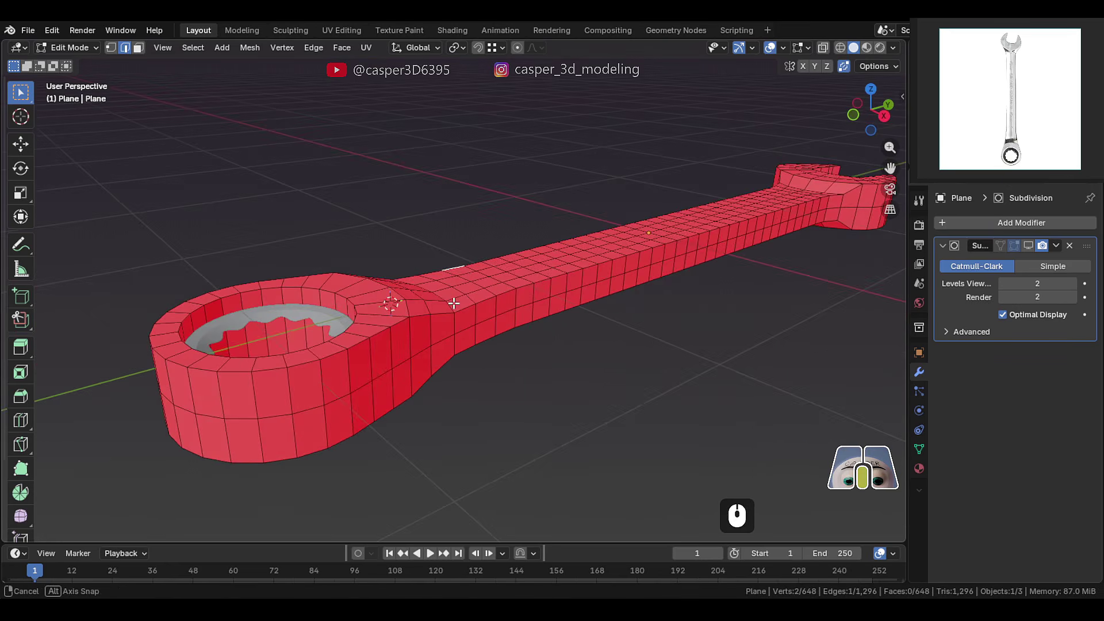
key("a")
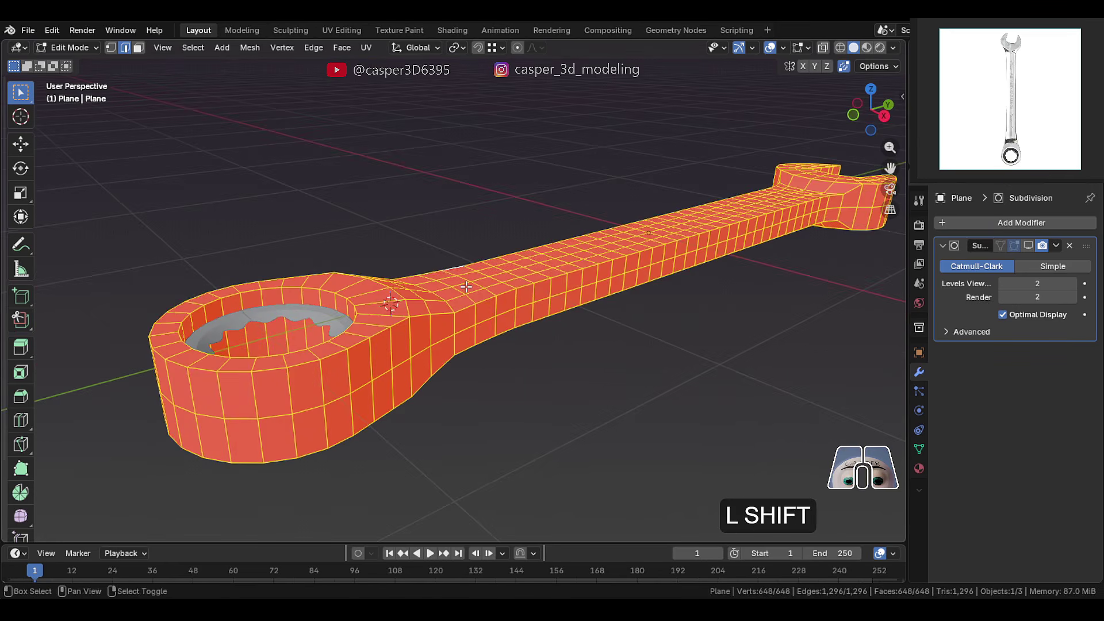
key("shift+n")
right_click(425, 203)
- Add one centred loop cut around the inner wall of the ring head's hole
middle_click_drag(435, 232, 434, 248)
middle_click_drag(425, 251, 520, 259, "shift")
scroll(437, 316, "up", 1)
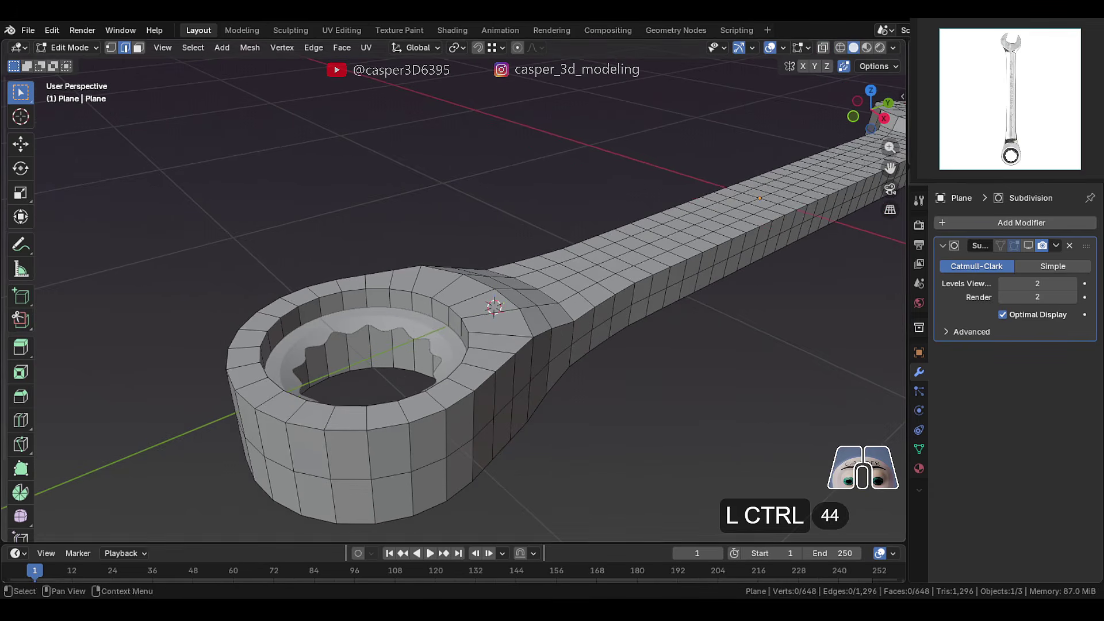
left_click(409, 331)
right_click(410, 331)
middle_click_drag(410, 331, 517, 276, "shift")
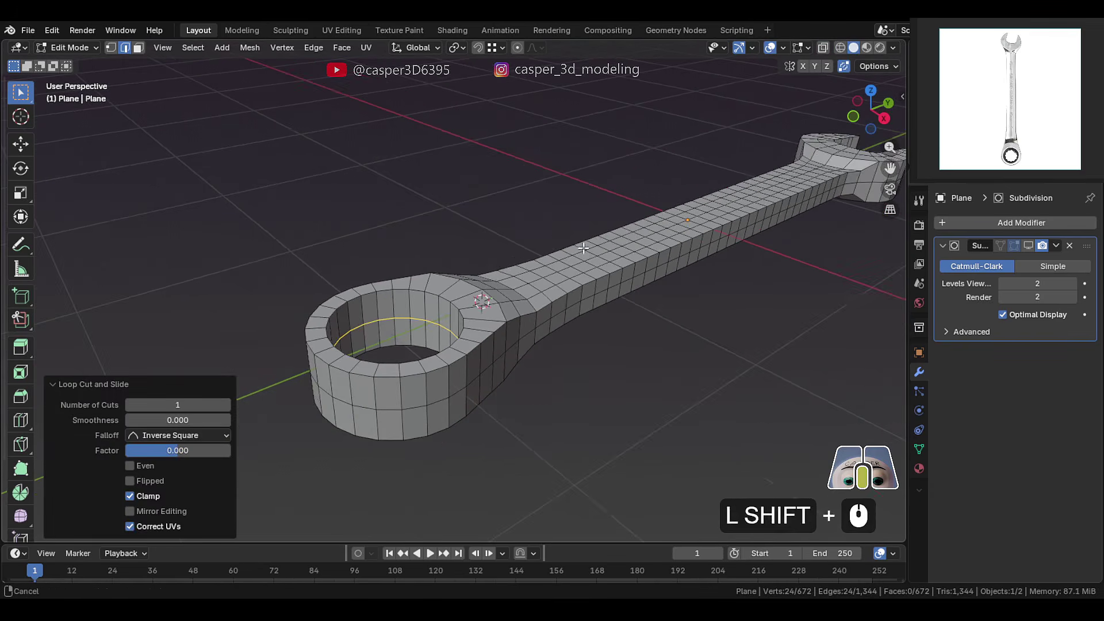
- Raise the toothed insert along global Z so it sits at the top of the ring head's hole
scroll(517, 276, "down", 2)
scroll(553, 263, "up", 2)
scroll(553, 264, "up", 2)
key("Tab")
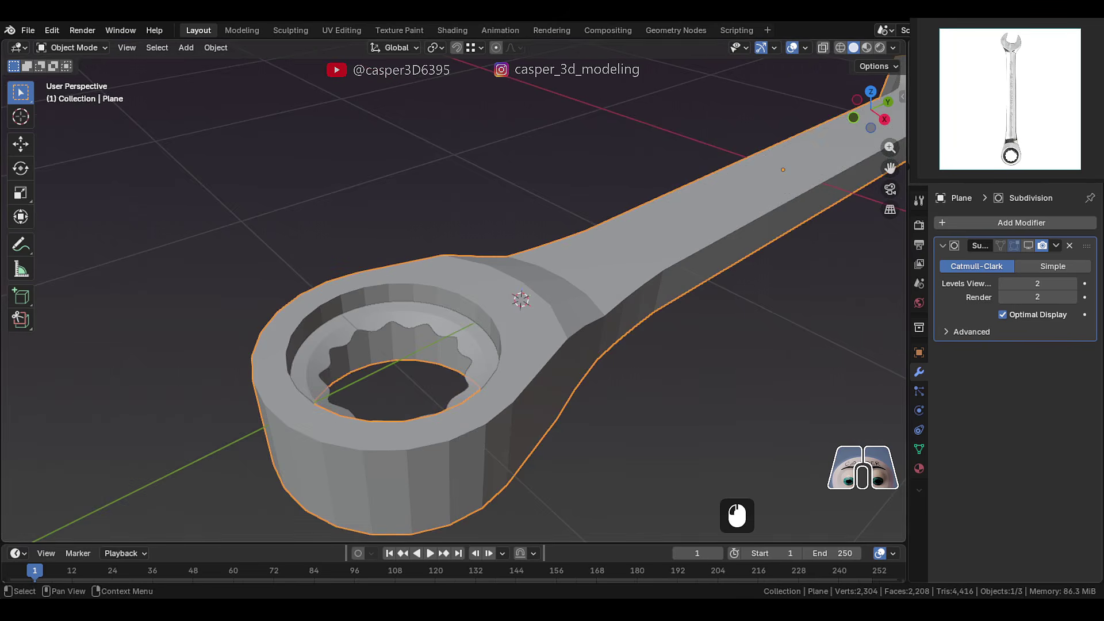
left_click(369, 326)
scroll(433, 329, "up", 2)
key("g")
key("z")
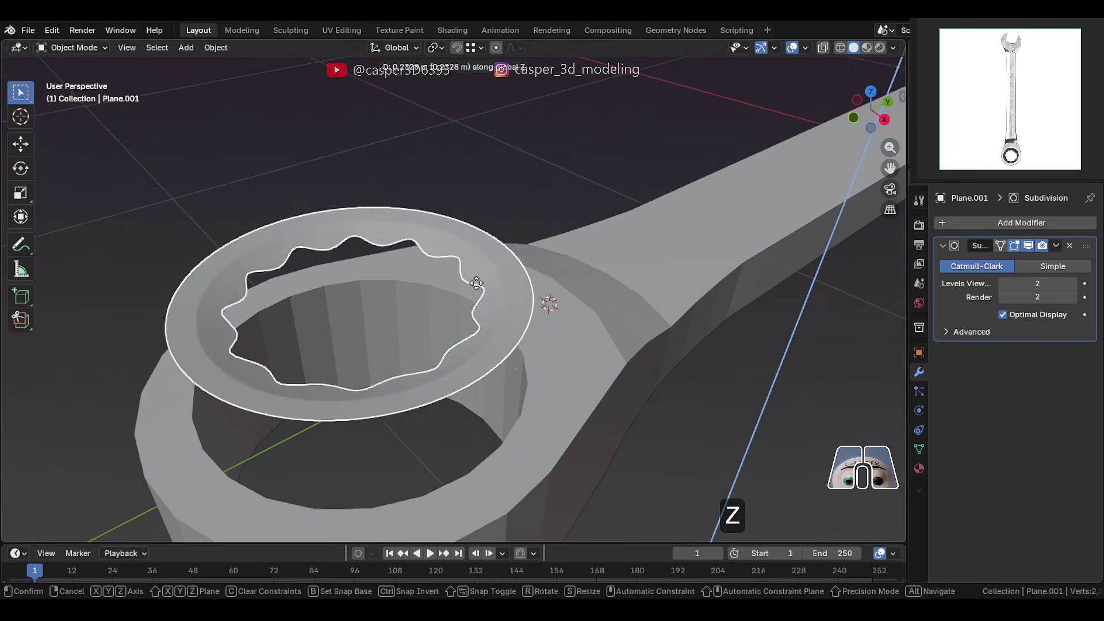
left_click(493, 317)
scroll(493, 316, "down", 1)
middle_click_drag(492, 316, 481, 262, "shift")
- Extrude the entire insert mesh about 0.679 m downward along global Z
key("a")
left_click(485, 278)
key("Tab")
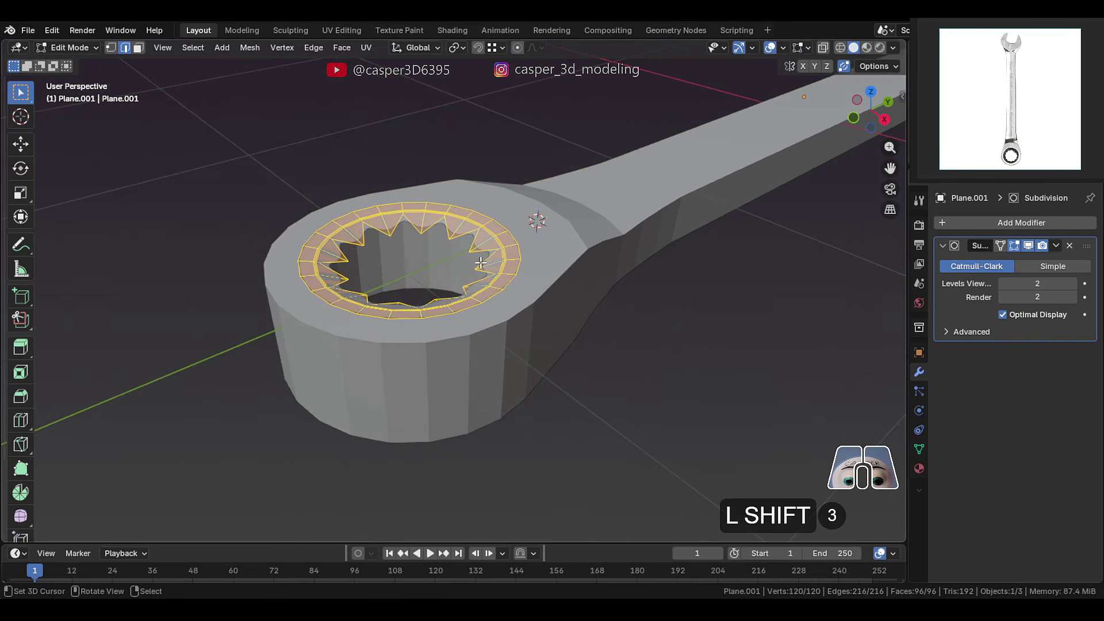
key("e")
key("z")
key("z")
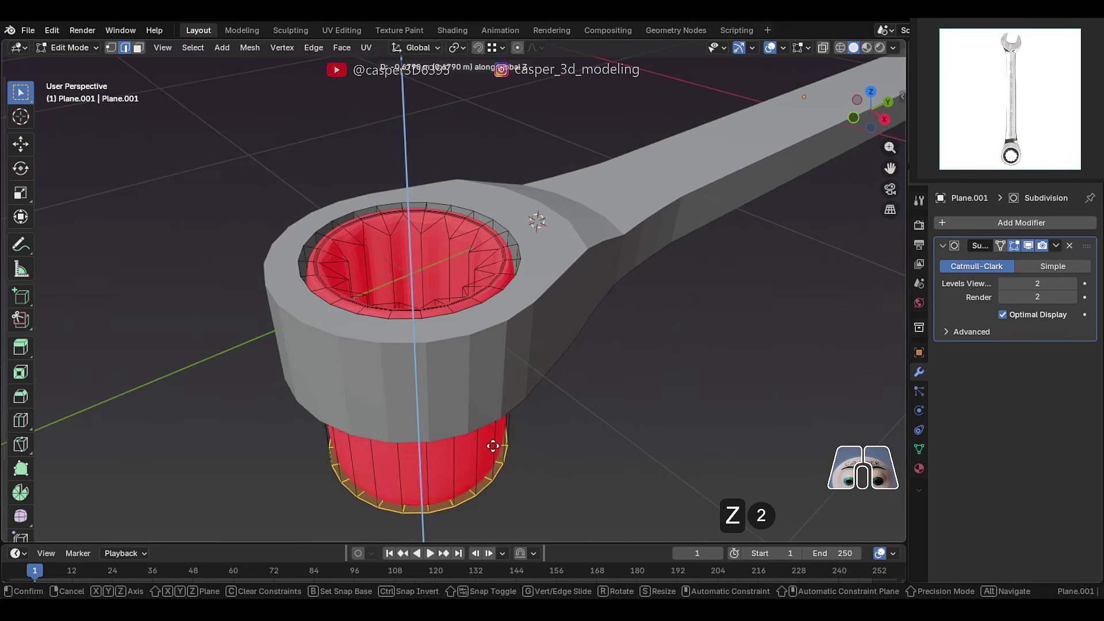
left_click(495, 399)
- Flip the extruded bottom faces with a -1 scale along Z and raise them about 0.358 m along Z
middle_click_drag(495, 399, 466, 364)
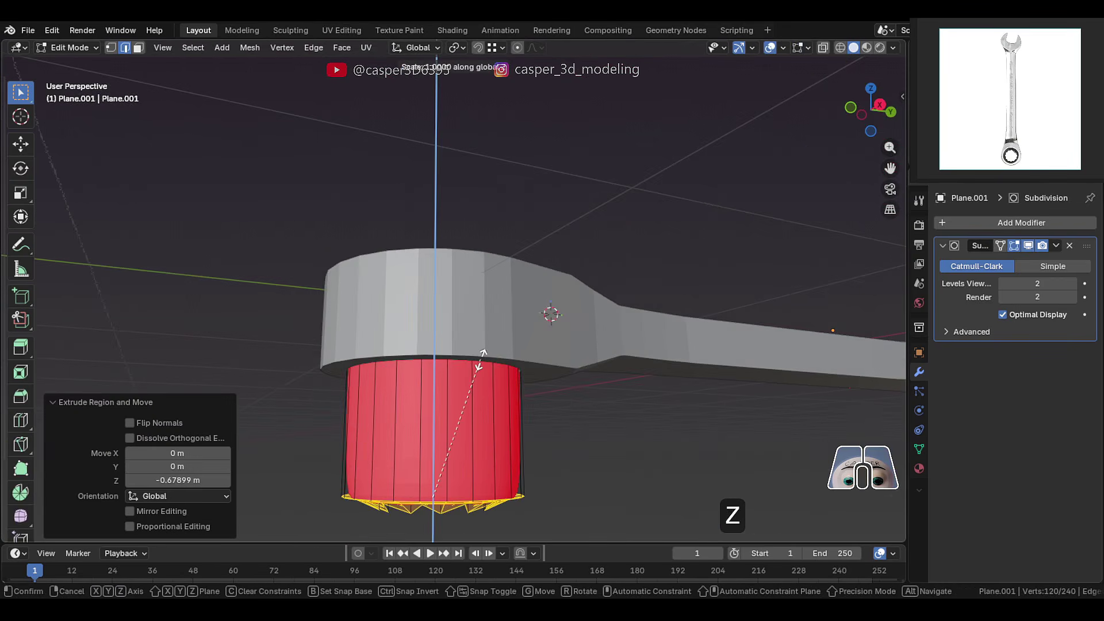
left_click(481, 359)
middle_click_drag(480, 359, 490, 343)
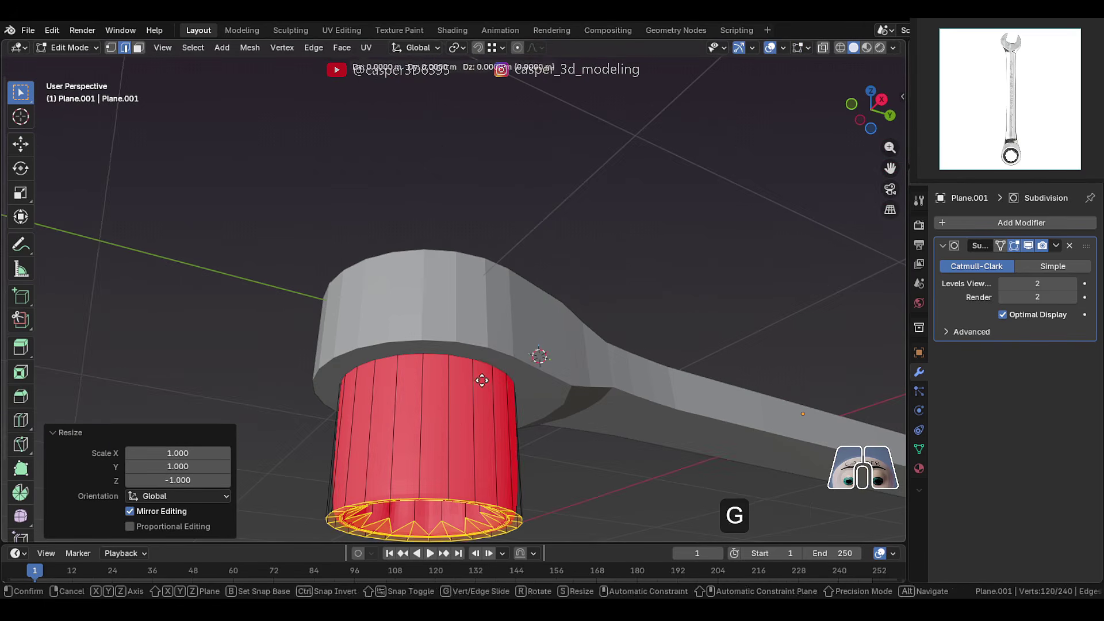
key("z")
left_click(508, 391, "ctrl")
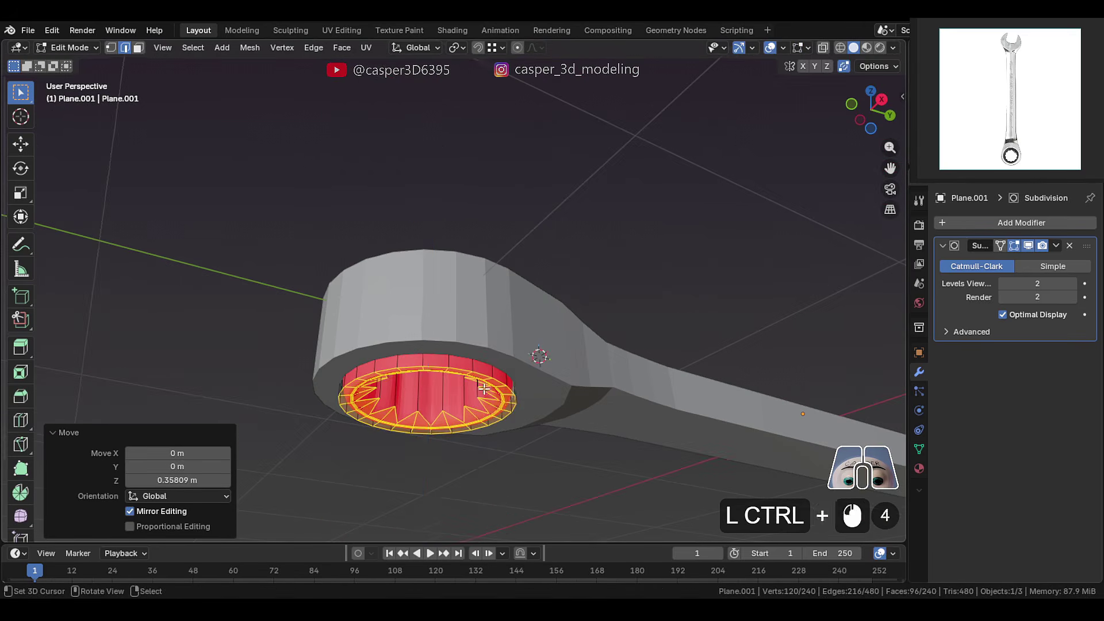
- Fine-tune the insert's bottom faces along Z to match the head's underside, and recalculate the insert's normals
scroll(483, 402, "up", 3)
key("g")
key("z")
left_click(485, 407)
middle_click_drag(485, 407, 536, 221)
key("a")
key("shift+n")
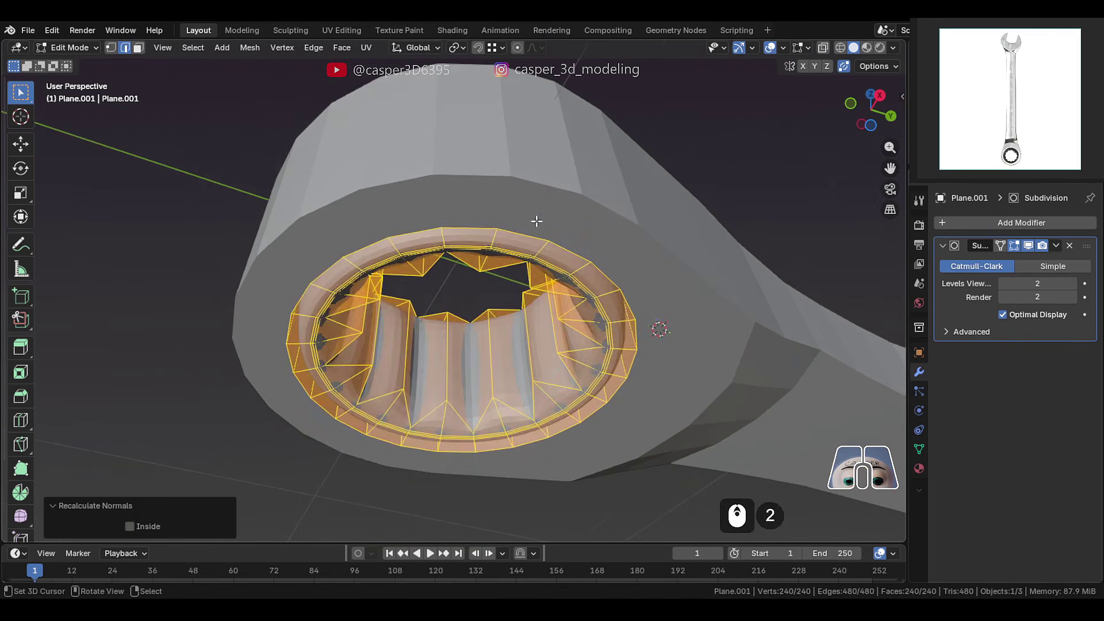
- Hide the insert's subdivision preview and add one centred loop cut around its toothed inner wall
left_click(1028, 246)
scroll(560, 370, "up", 2)
key("Tab")
key("Tab")
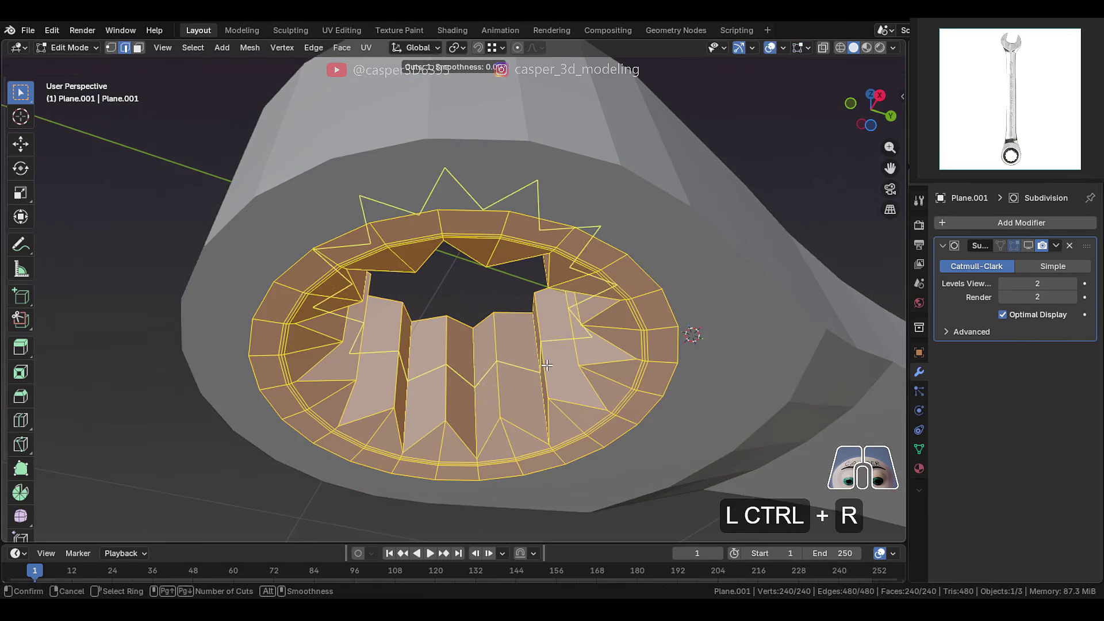
left_click(546, 365)
right_click(546, 365)
middle_click_drag(546, 365, 553, 280)
- Add a centred loop cut around the insert's outer wall and turn its subdivision preview back on
key("shift+z")
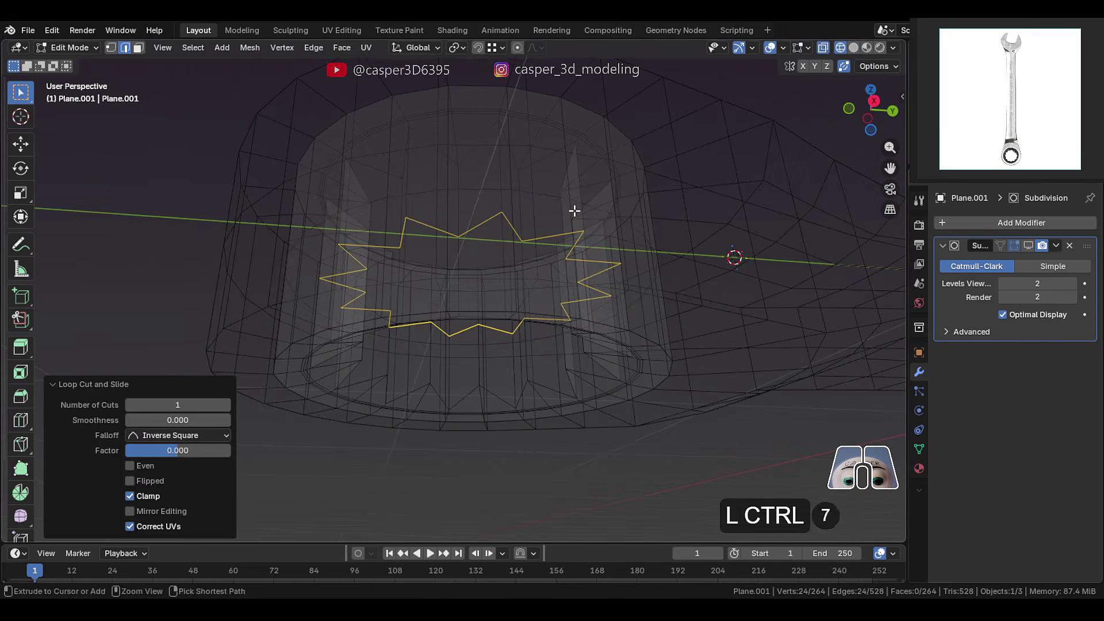
key("shift+z")
mouse_move(562, 230)
middle_mouse_down()
mouse_move(564, 299)
mouse_move(542, 287)
middle_mouse_up()
key("Tab")
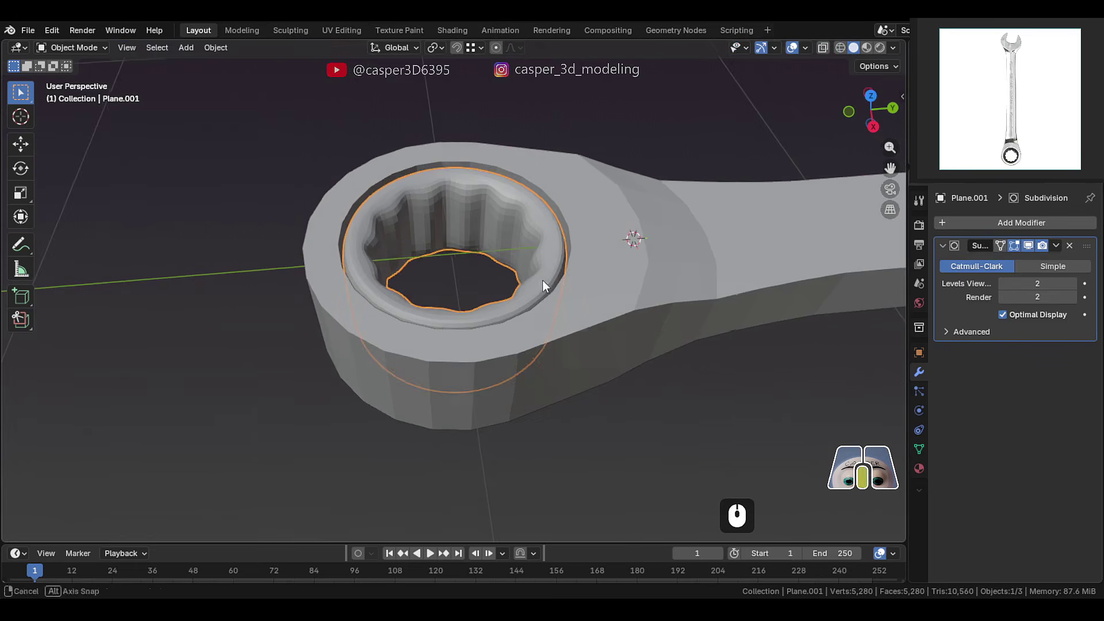
scroll(395, 224, "down", 2)
middle_click_drag(395, 223, 415, 240, "shift")
scroll(515, 231, "down", 3)
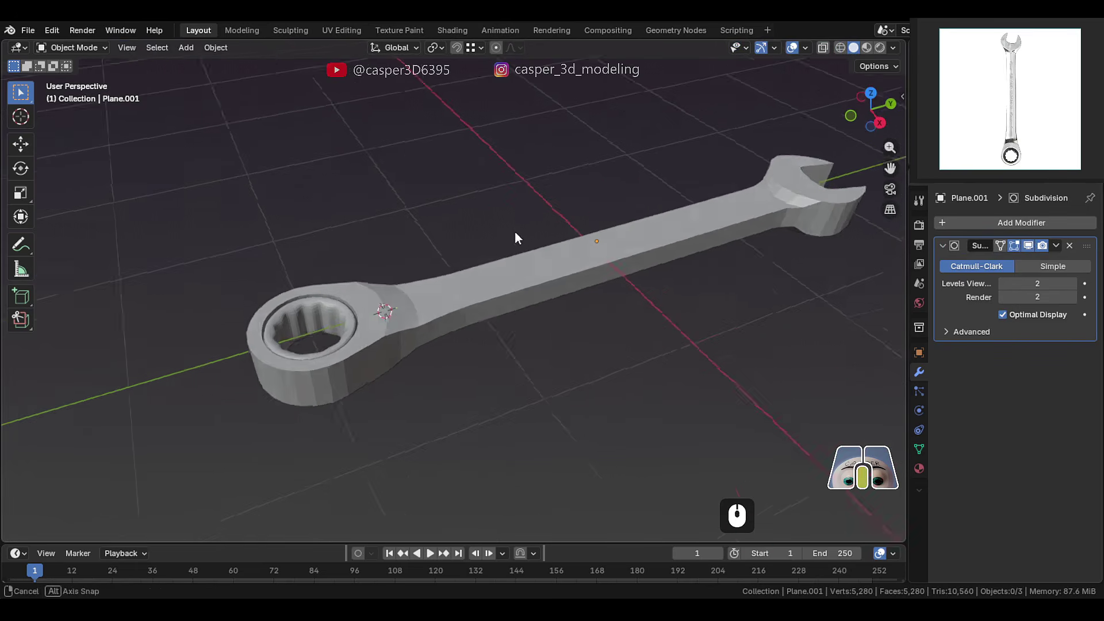
- Apply the scale of both the wrench body and the toothed insert
scroll(540, 256, "up", 2)
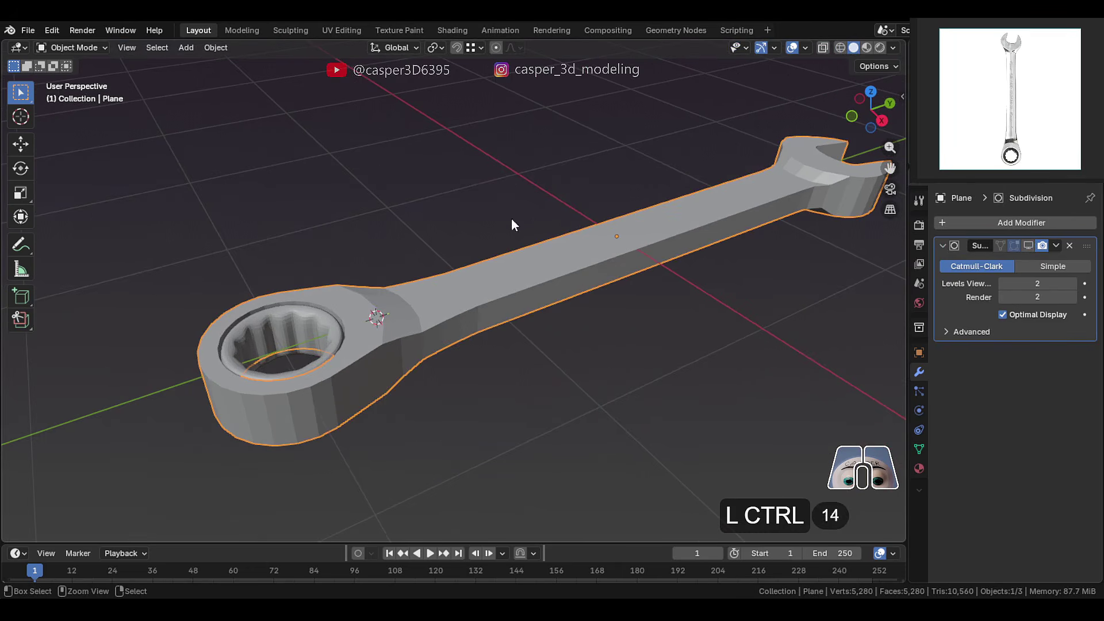
key("ctrl+a")
left_click(460, 248)
left_click(328, 315)
key("ctrl+a")
left_click(423, 220)
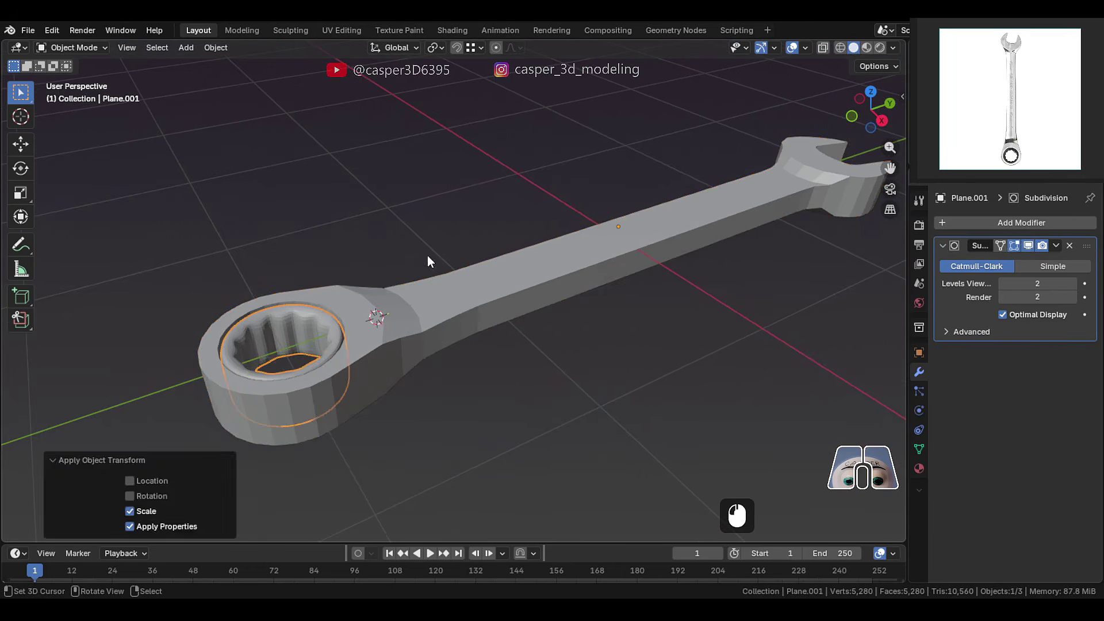
- Select all sharp edges of the wrench body with a 30° sharpness threshold
left_click(437, 284)
key("Tab")
scroll(505, 263, "up", 2)
middle_click_drag(504, 264, 472, 253, "shift")
scroll(504, 264, "up", 4)
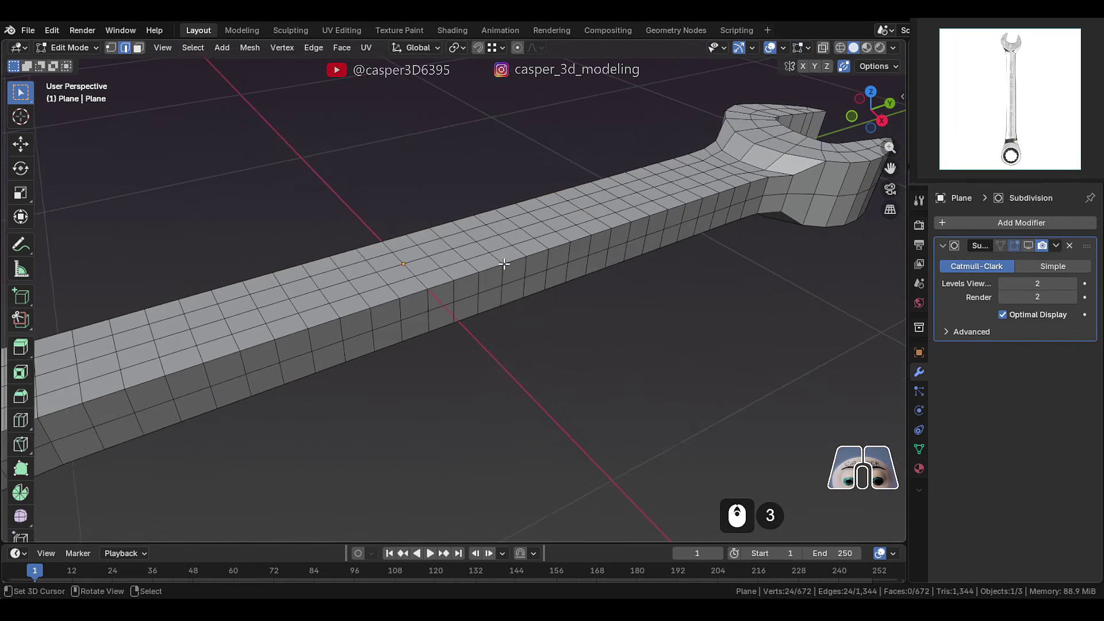
left_click(192, 48)
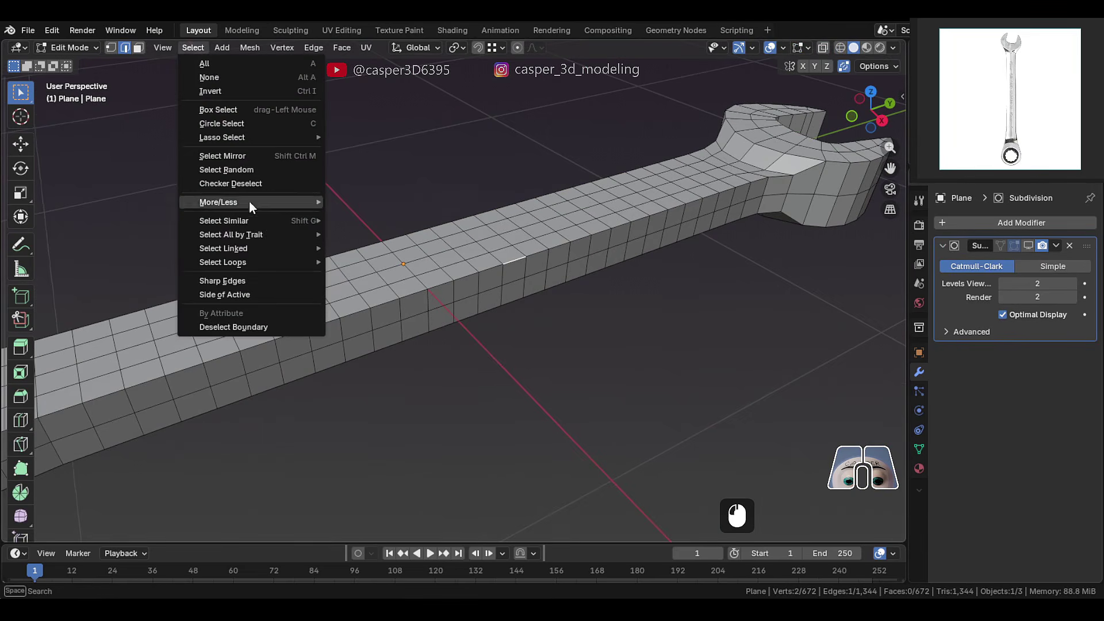
left_click(272, 281)
middle_click_drag(629, 140, 523, 269, "shift")
scroll(333, 264, "up", 6)
scroll(534, 264, "up", 2)
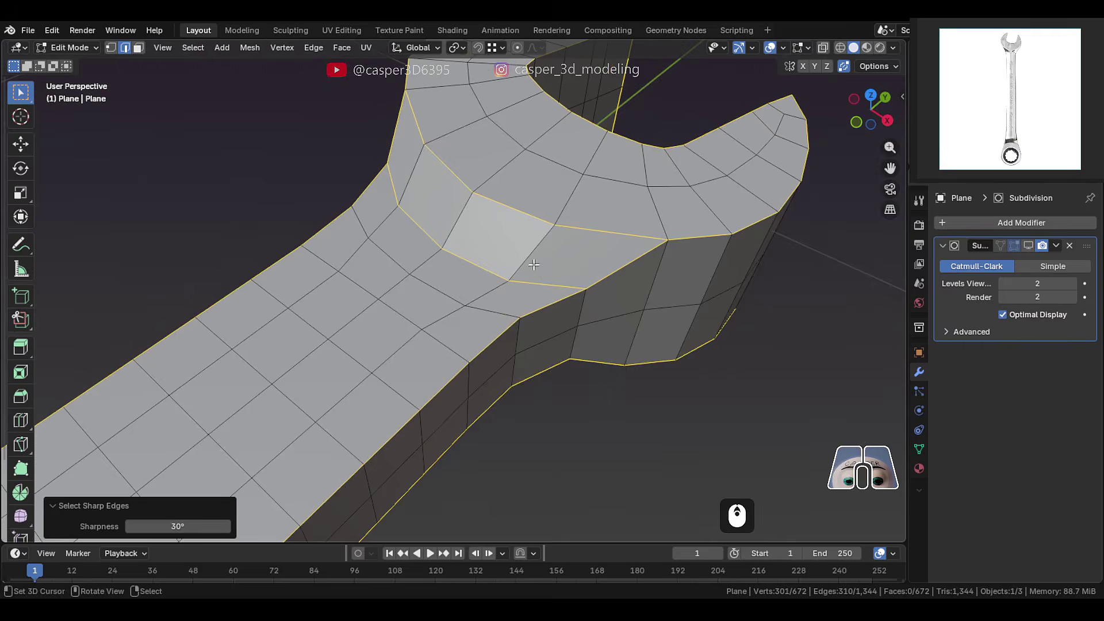
- Deselect the lower crease edges between open-end head and handle, and the vertical edges inside the jaw
right_click(411, 211)
scroll(411, 211, "down", 2)
middle_click_drag(532, 351, 493, 236)
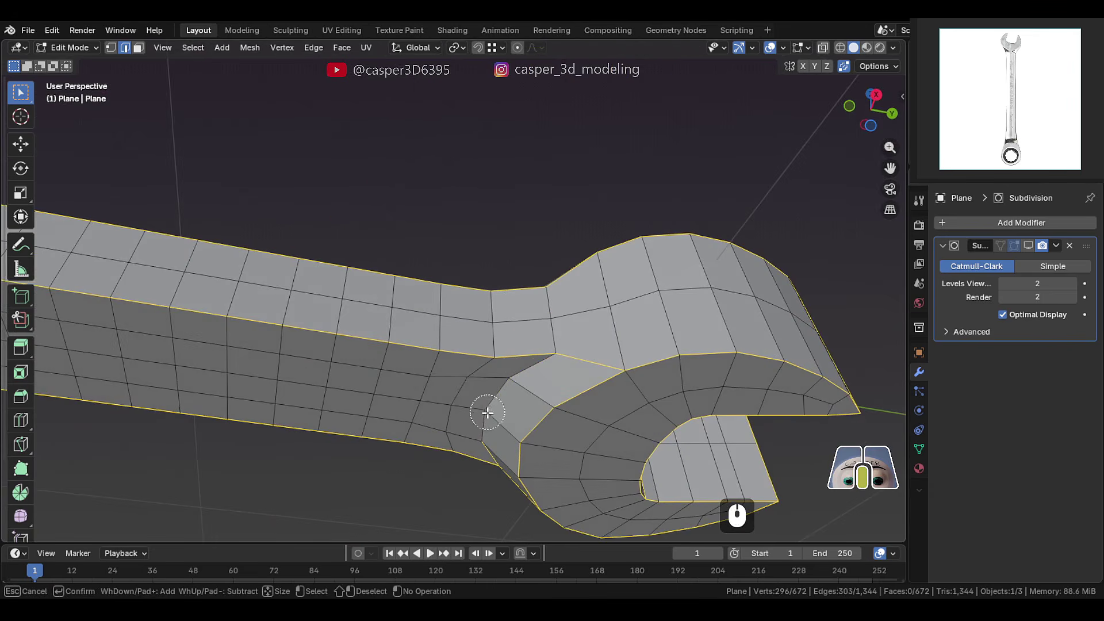
middle_click_drag(491, 421, 544, 297)
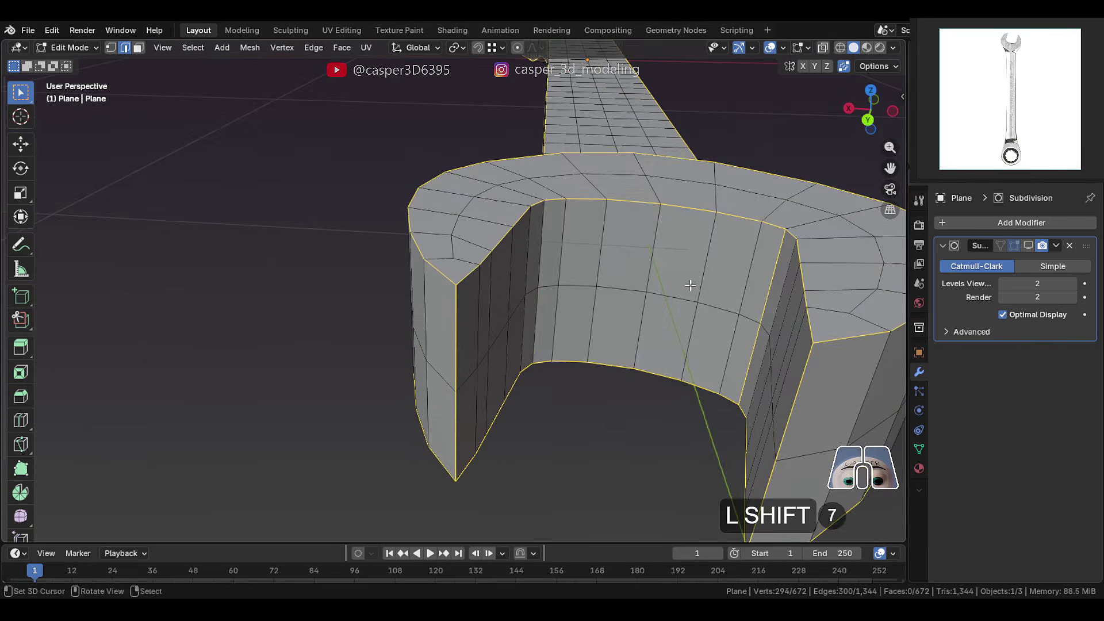
middle_click_drag(691, 286, 725, 288)
right_click(768, 296, "shift")
right_click(752, 353, "shift")
- Add the ring head's shoulder crease edges on the top and underside to the selection
scroll(752, 354, "down", 3)
middle_click_drag(460, 345, 592, 350)
mouse_move(368, 368)
middle_mouse_down("shift")
mouse_move(569, 400)
mouse_move(361, 347)
middle_mouse_up("shift")
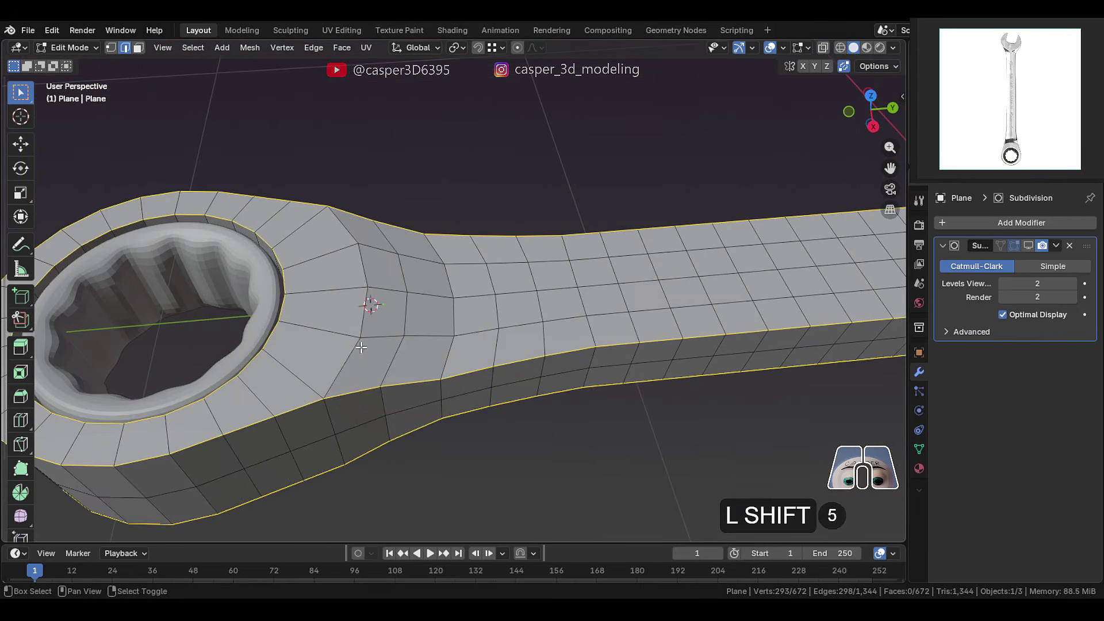
right_click(366, 268, "shift")
middle_click_drag(366, 268, 388, 119)
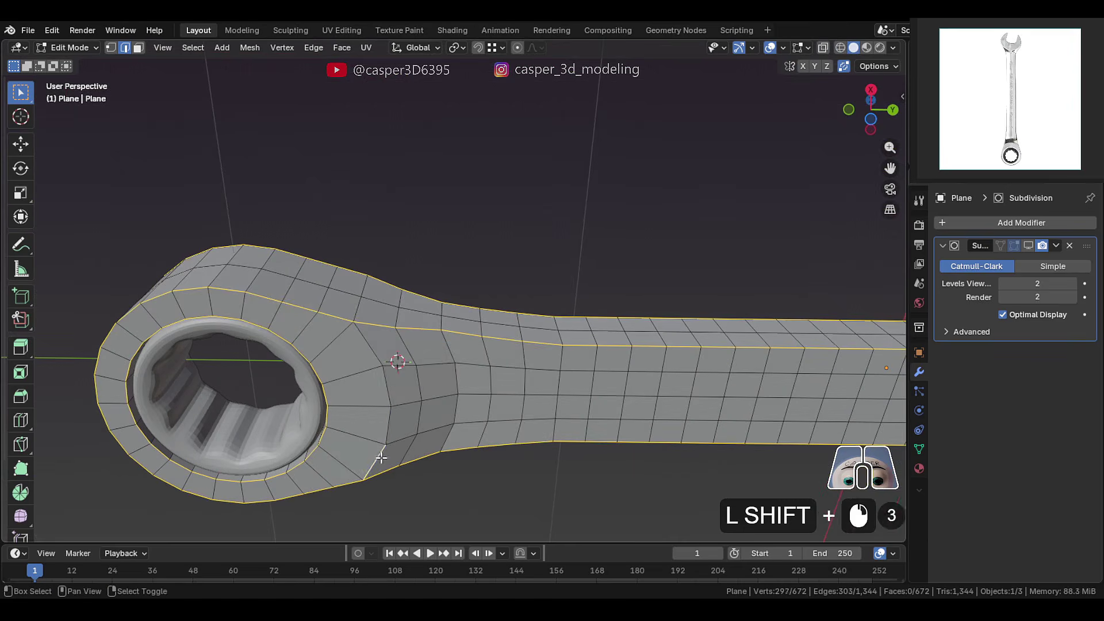
right_click(375, 356, "shift")
middle_click_drag(375, 356, 457, 353)
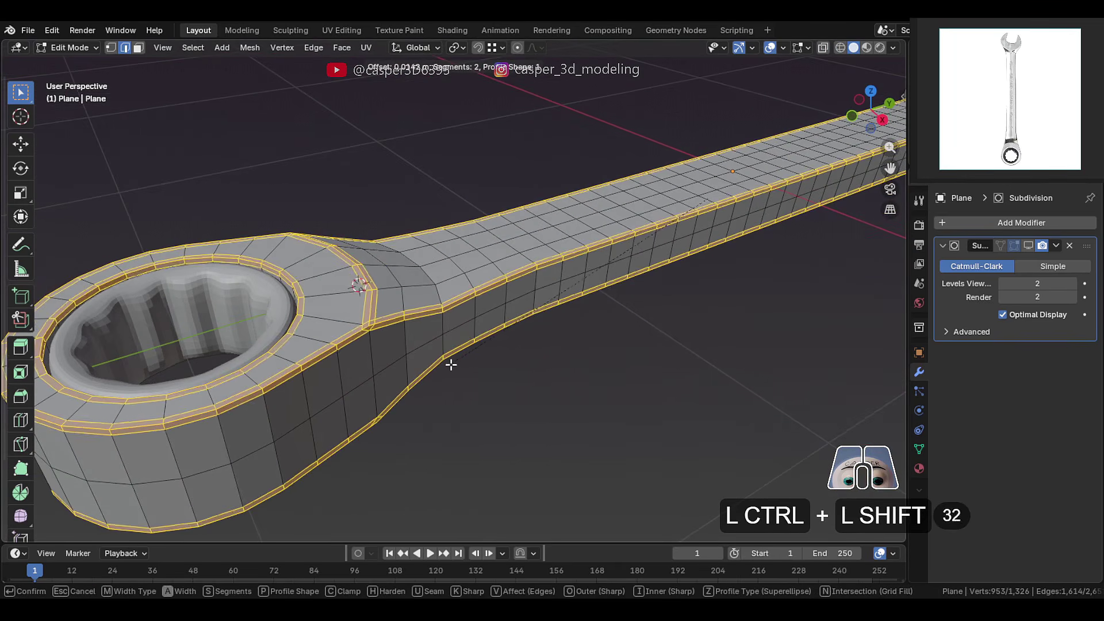
- Bevel the selected body edges with a 0.0208 m width, 2 segments and a profile shape of 1.000
left_click(440, 375)
middle_click_drag(440, 375, 479, 283, "shift")
scroll(479, 283, "up", 5)
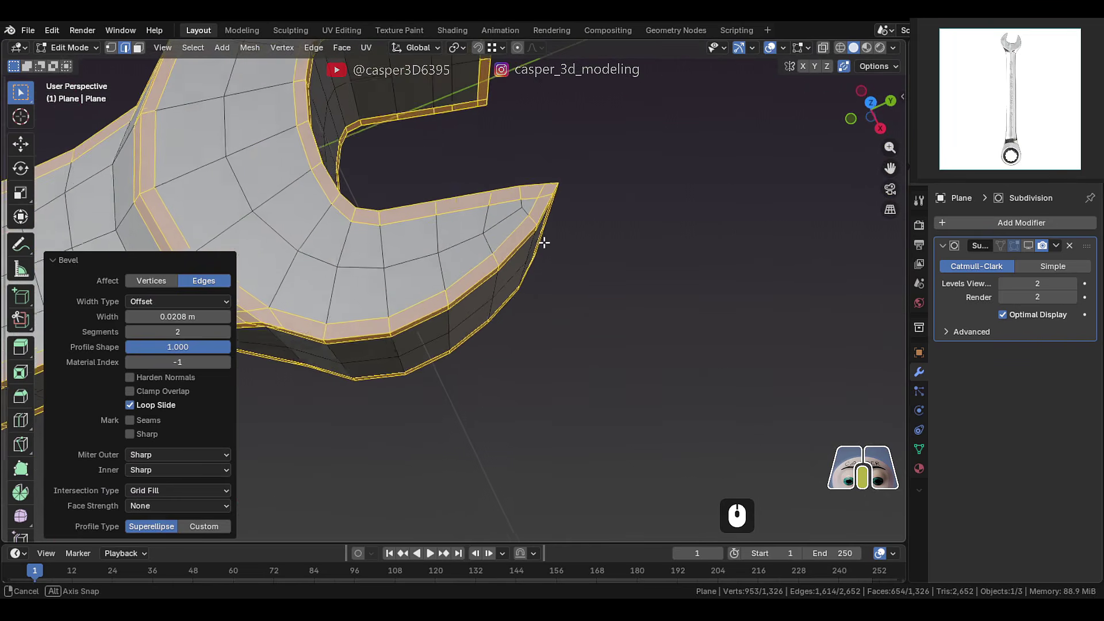
left_click(552, 236)
scroll(552, 236, "down", 3)
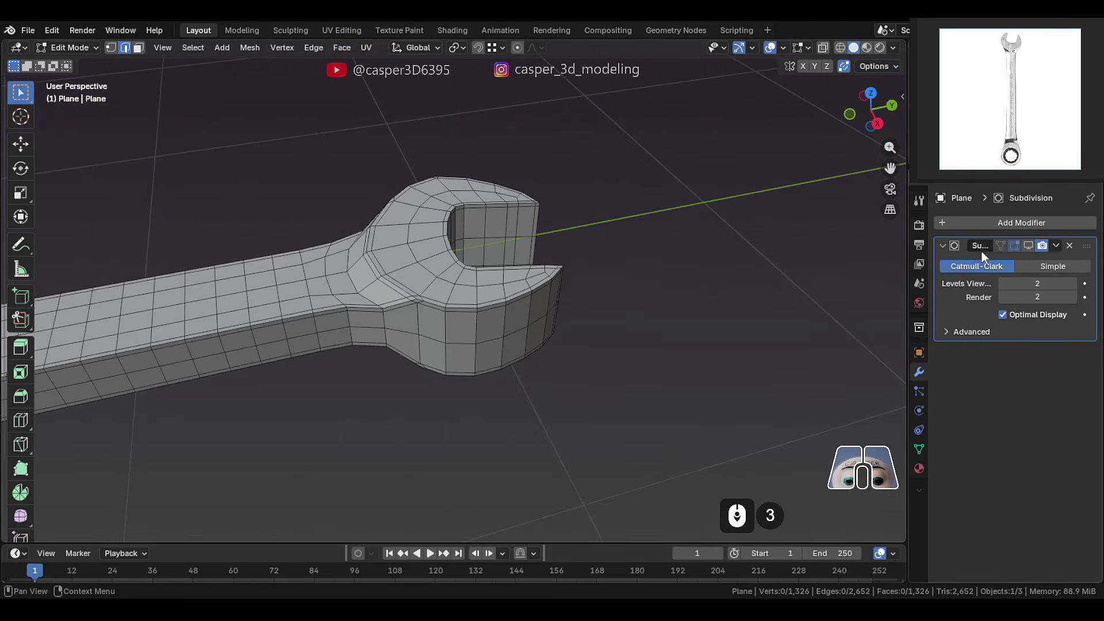
- Turn on the wrench body's subdivision preview and shade the body smooth
scroll(425, 260, "down", 4)
middle_click_drag(425, 260, 494, 247, "shift")
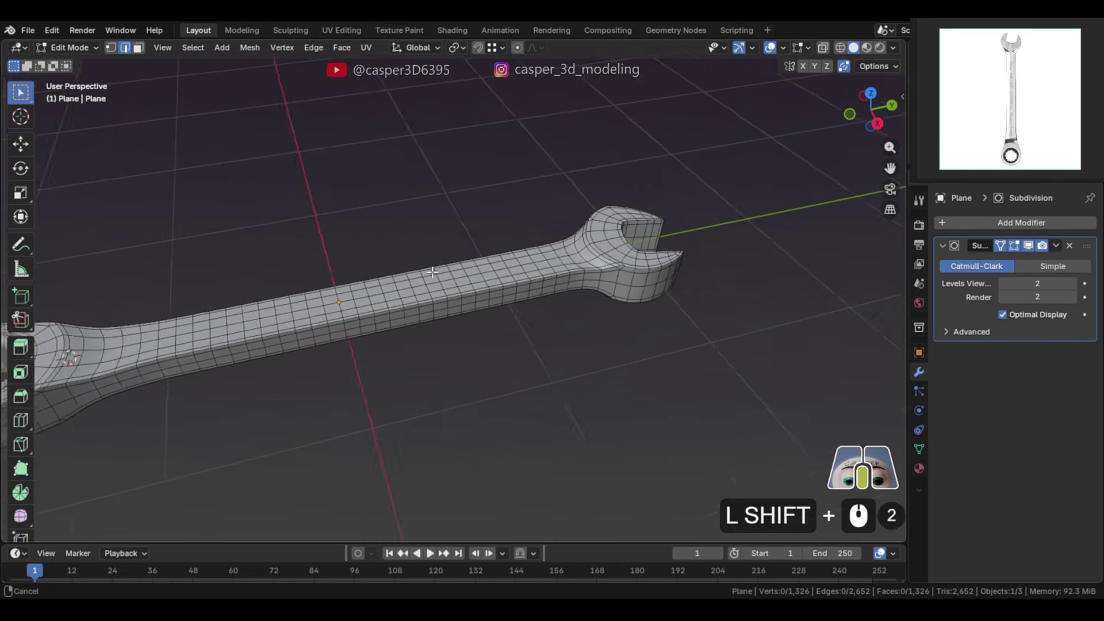
middle_click_drag(345, 281, 441, 272, "shift")
key("Tab")
key("Tab")
key("Tab")
key("w")
left_click(435, 248)
key("Tab")
key("Tab")
- Isolate the toothed insert in local view for mesh editing and hide its subdivision preview
right_click(311, 284)
scroll(442, 271, "up", 2)
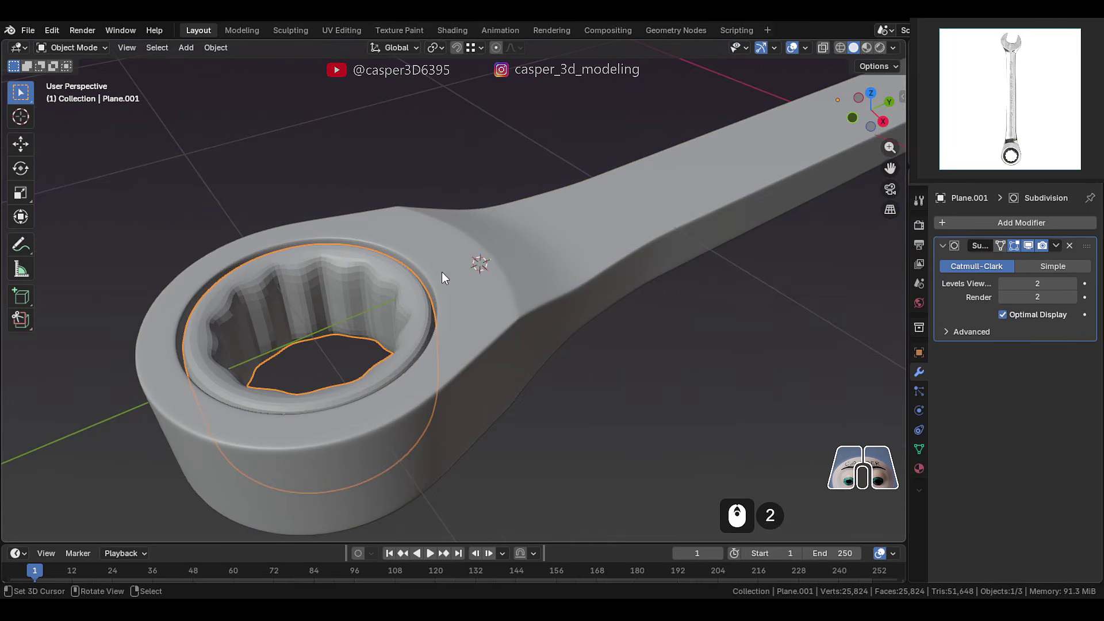
key("KP_Divide")
key("Tab")
left_click(1020, 247)
- Bevel the outer and toothed rim loops on both ends of the insert, 0.00225 m wide with 2 segments
middle_click_drag(587, 307, 563, 310, "shift")
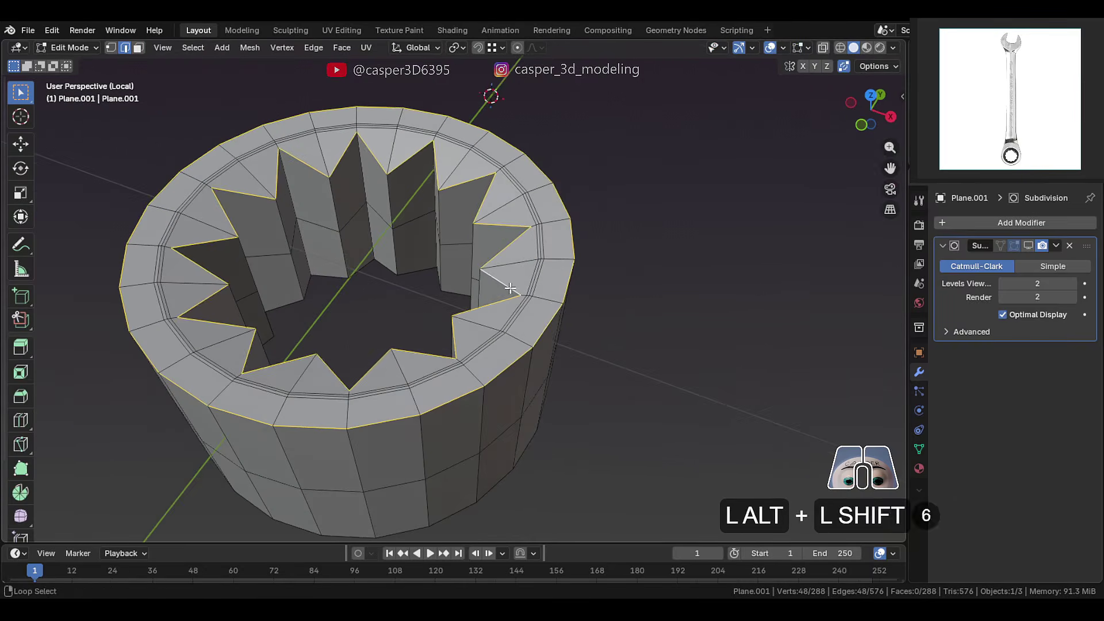
scroll(447, 282, "down", 1)
middle_click_drag(477, 375, 470, 96)
right_click(507, 232, "alt+shift")
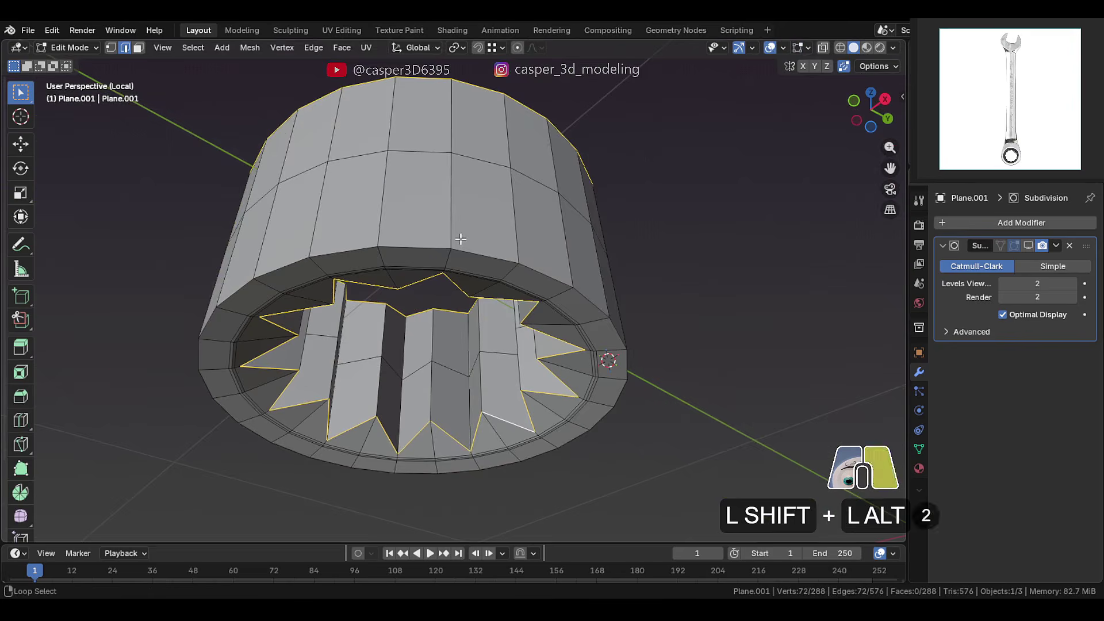
scroll(508, 233, "up", 2)
middle_click_drag(556, 238, 602, 182)
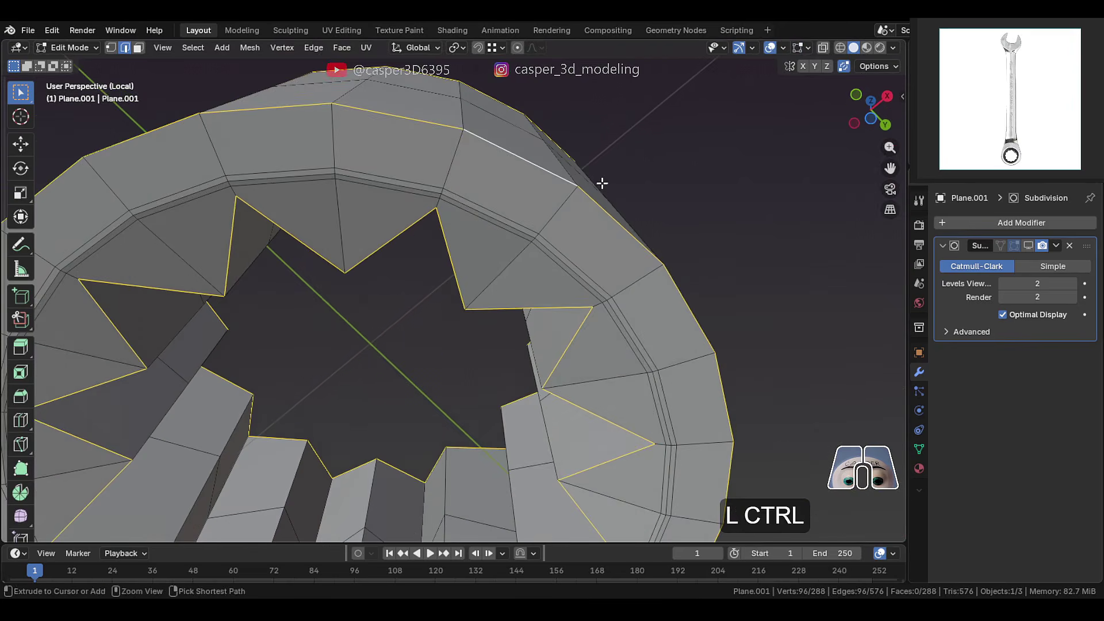
left_click(639, 186)
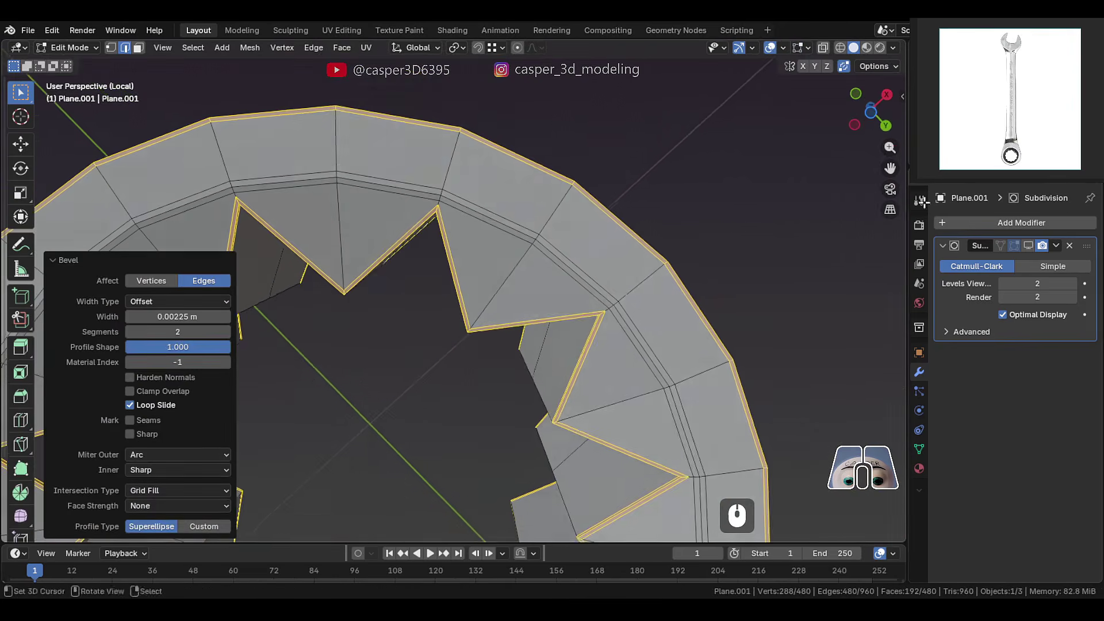
- Turn the insert's subdivision preview back on and shade the insert smooth
left_click(1030, 245)
key("Tab")
middle_click_drag(478, 403, 479, 216)
key("w")
left_click(419, 187)
middle_click_drag(419, 187, 479, 242)
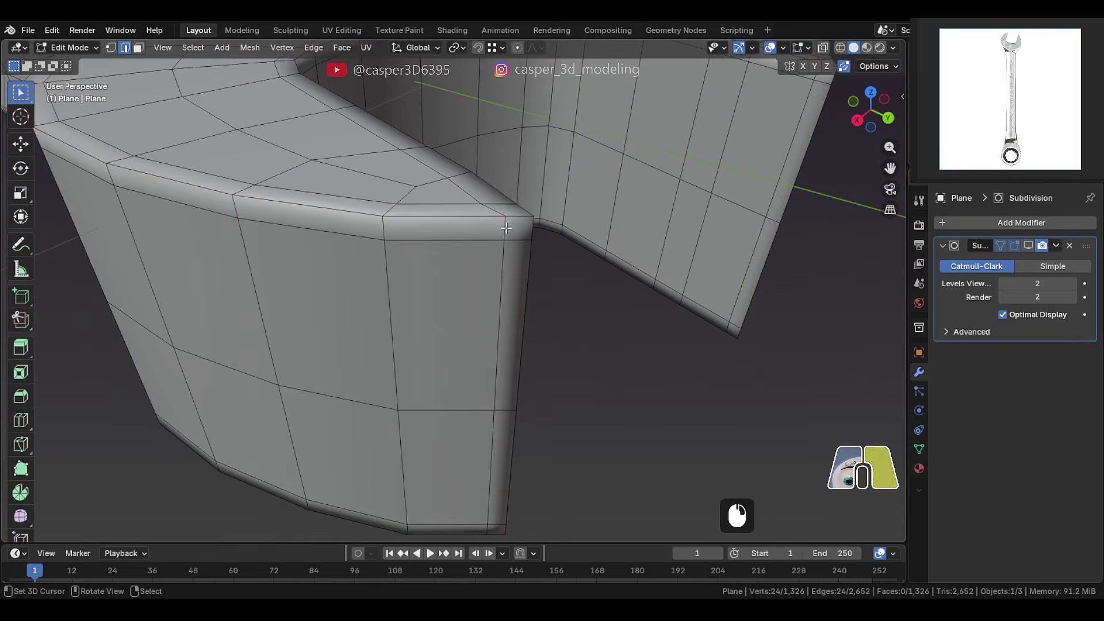
- Slide the vertical support edges on the outer side of the near jaw tip by a factor of about 0.21
middle_click_drag(460, 270, 471, 248, "shift")
scroll(471, 249, "up", 2)
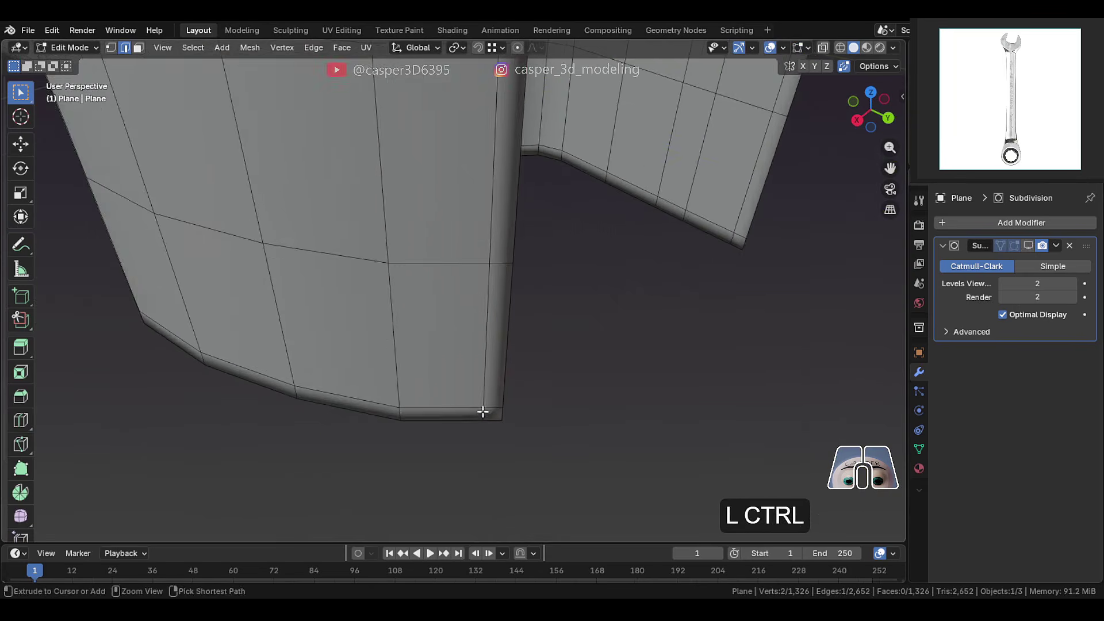
left_click(483, 409, "ctrl")
middle_click_drag(483, 409, 319, 185, "shift")
left_click(482, 241)
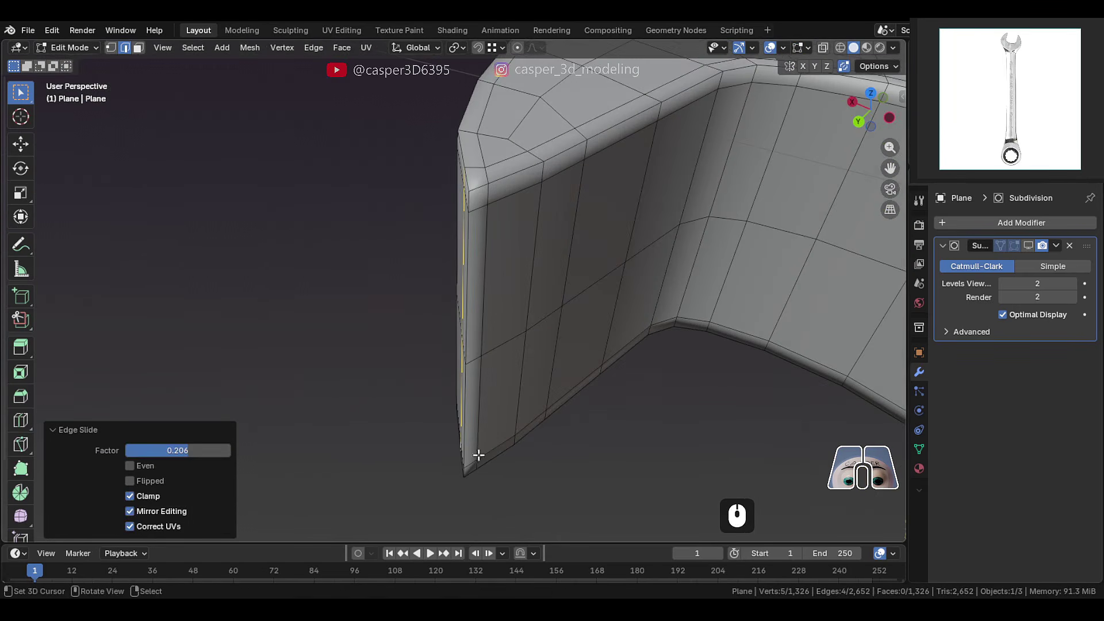
- Slide the inner-side vertical support edges of the same jaw tip by about 0.18, and adjust their spacing once more
left_click(478, 456)
left_click(490, 195, "ctrl")
key("g")
key("g")
left_click(518, 185)
middle_click_drag(518, 185, 538, 241)
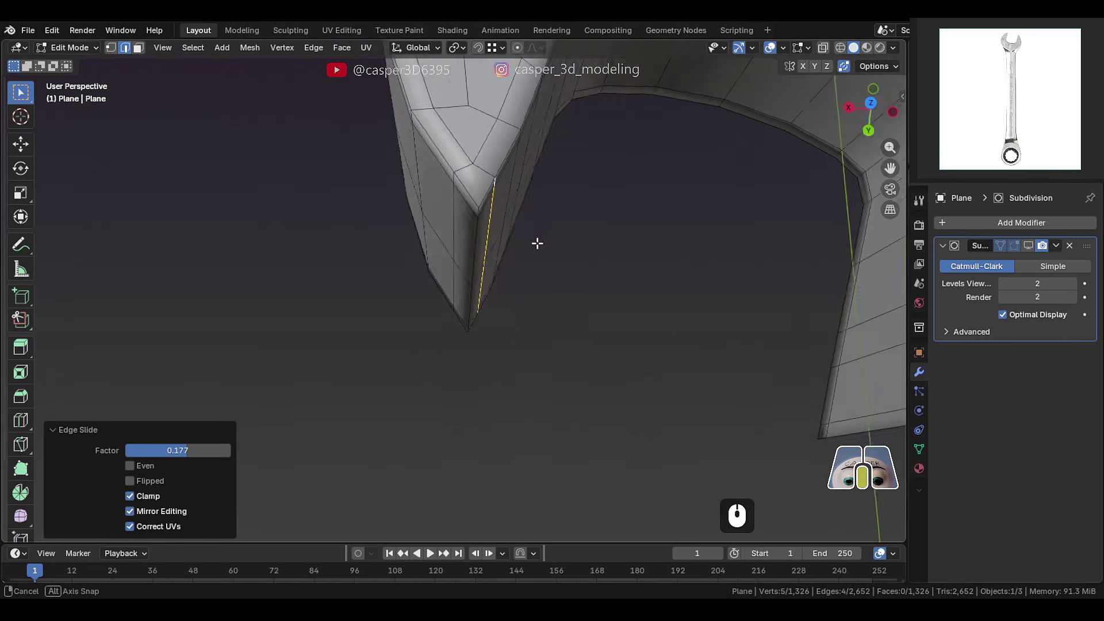
key("g")
key("g")
left_click(532, 194)
- Select the vertical support edges on the outer side of the opposite jaw tip and slide them to adjust their spacing from the corner
middle_click_drag(532, 194, 472, 180)
left_click(452, 118)
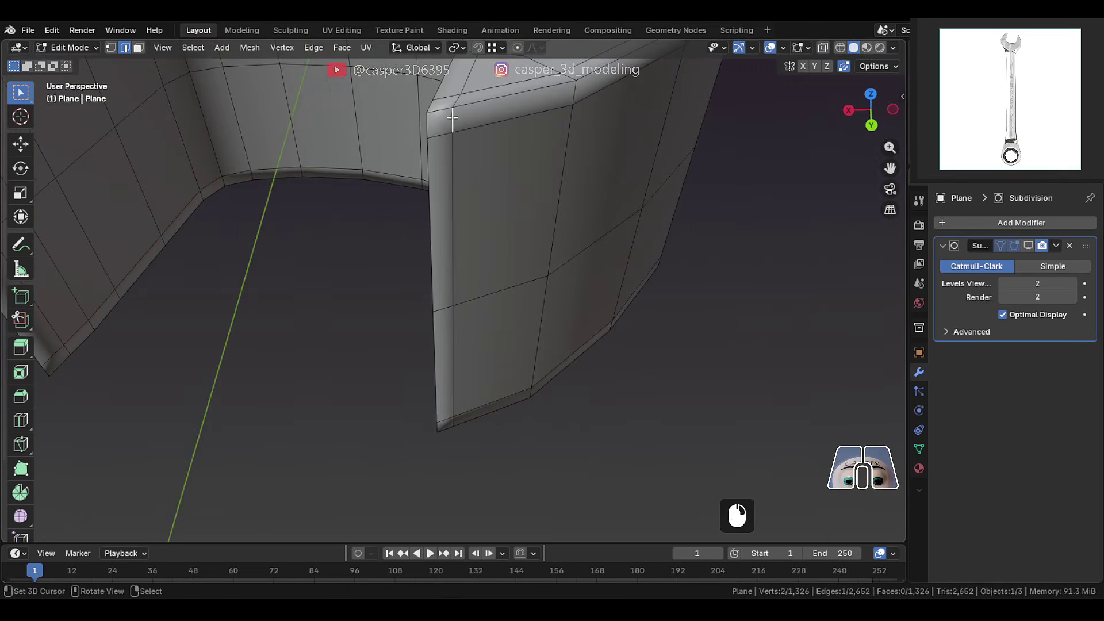
left_click(455, 418, "ctrl")
middle_click_drag(455, 418, 589, 251)
key("g")
key("g")
left_click(506, 232)
- Slide the vertical support edges on the opposite jaw tip's inner side to adjust their spacing from the corner
left_click(486, 456, "ctrl")
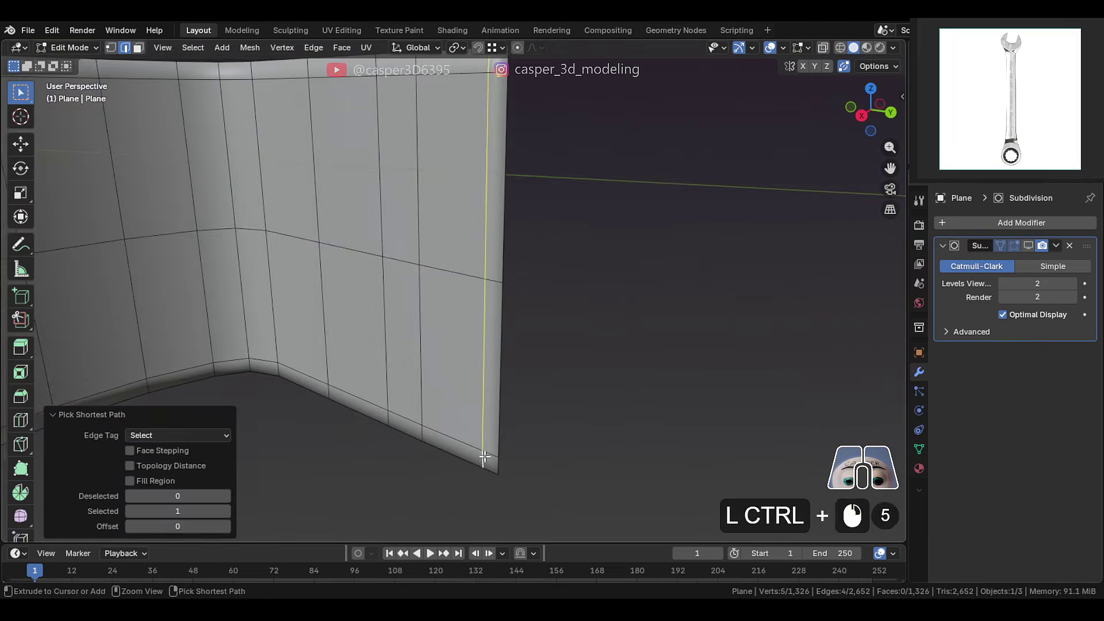
key("g")
key("g")
middle_click_drag(487, 455, 403, 258)
left_click(444, 260)
- Reselect the outer-side vertical support edges of the first jaw tip and slide them to refine their distance from the tip
left_click(547, 410)
middle_click_drag(546, 410, 535, 345)
left_click(503, 523, "ctrl")
middle_click_drag(503, 523, 484, 337)
key("g")
key("g")
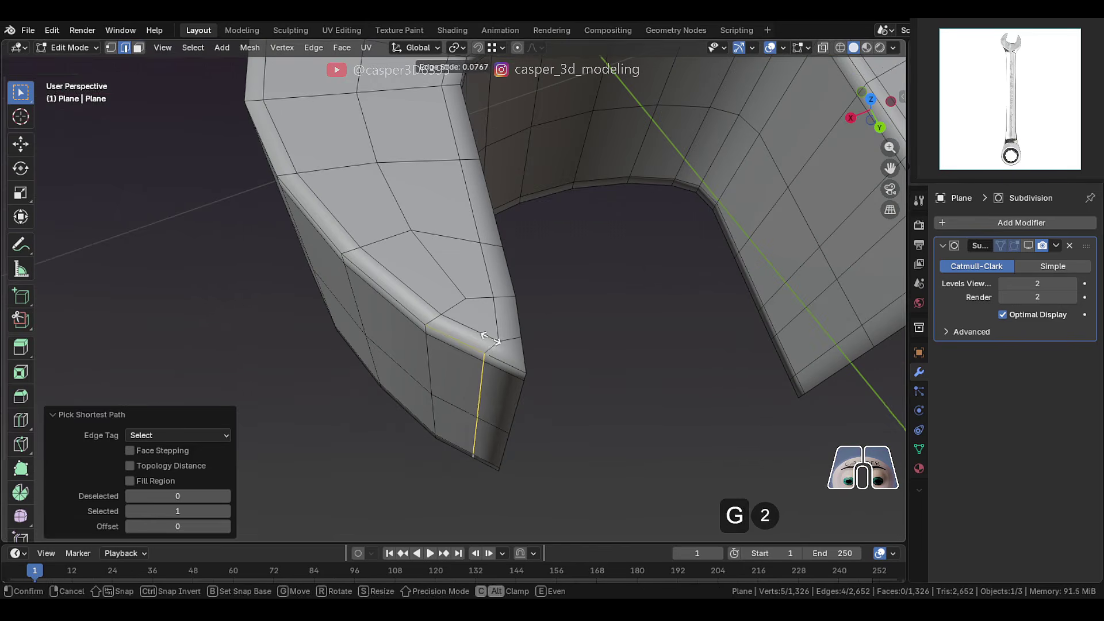
left_click(486, 338)
- Slide the two vertical support edges at the outer corner of the open-end head onto the corner edge, merging them into one
middle_click_drag(575, 253, 505, 264)
key("Tab")
middle_click_drag(591, 295, 717, 309)
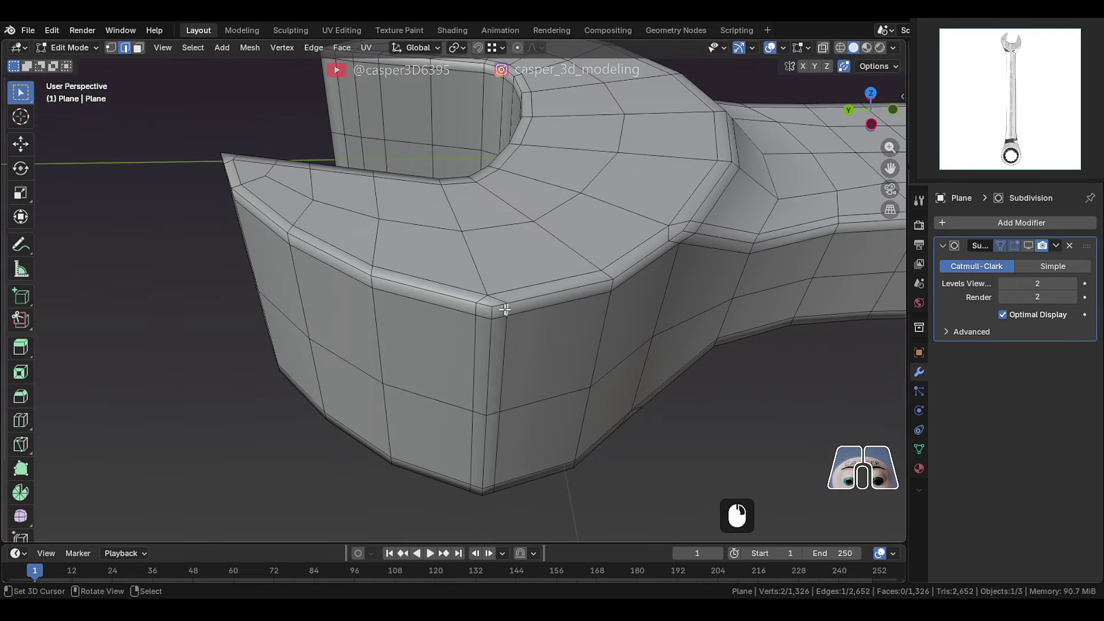
middle_click_drag(505, 309, 478, 230)
left_click(483, 409, "ctrl")
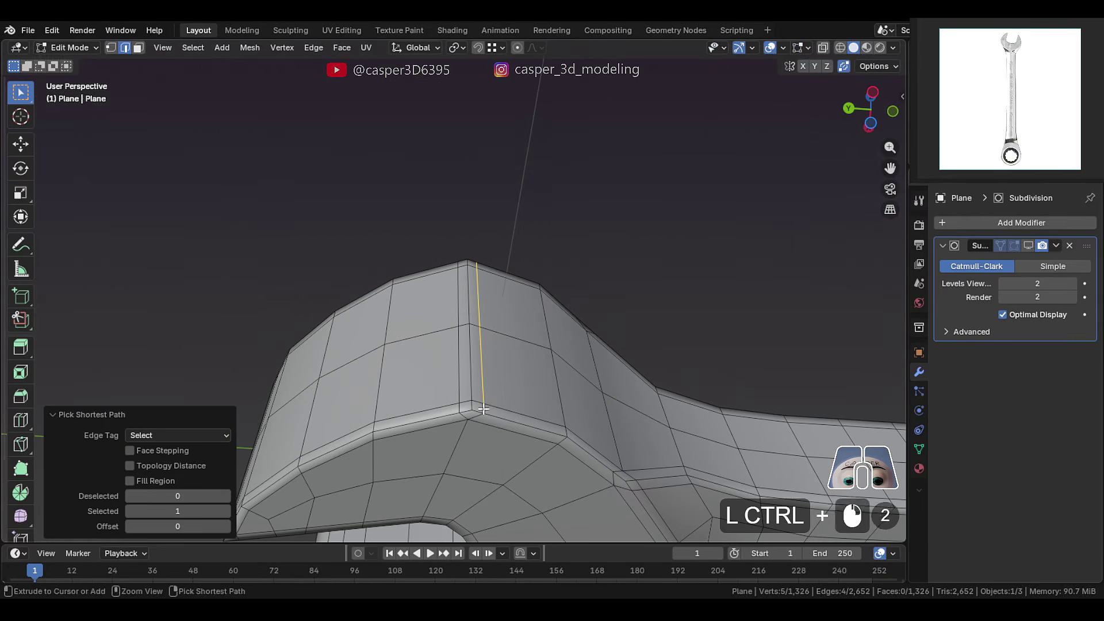
left_click(429, 367)
left_click(468, 334)
middle_click_drag(459, 406, 460, 221)
left_click(461, 222, "ctrl")
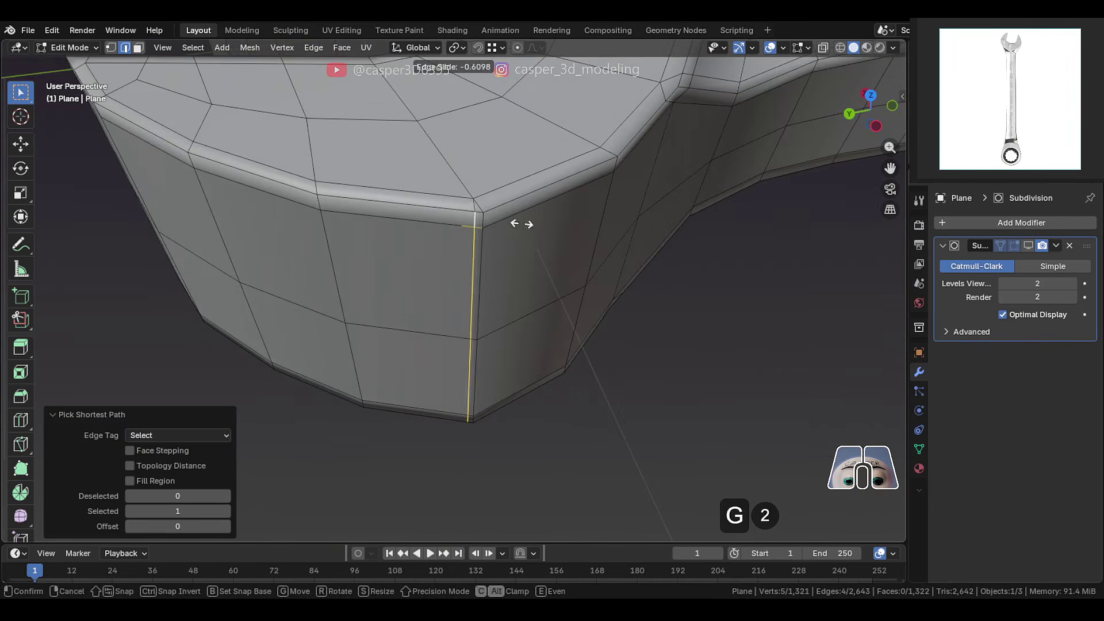
left_click(615, 209)
- Turn the body's subdivision preview back on and leave mesh editing to show the whole wrench
left_click(1027, 246)
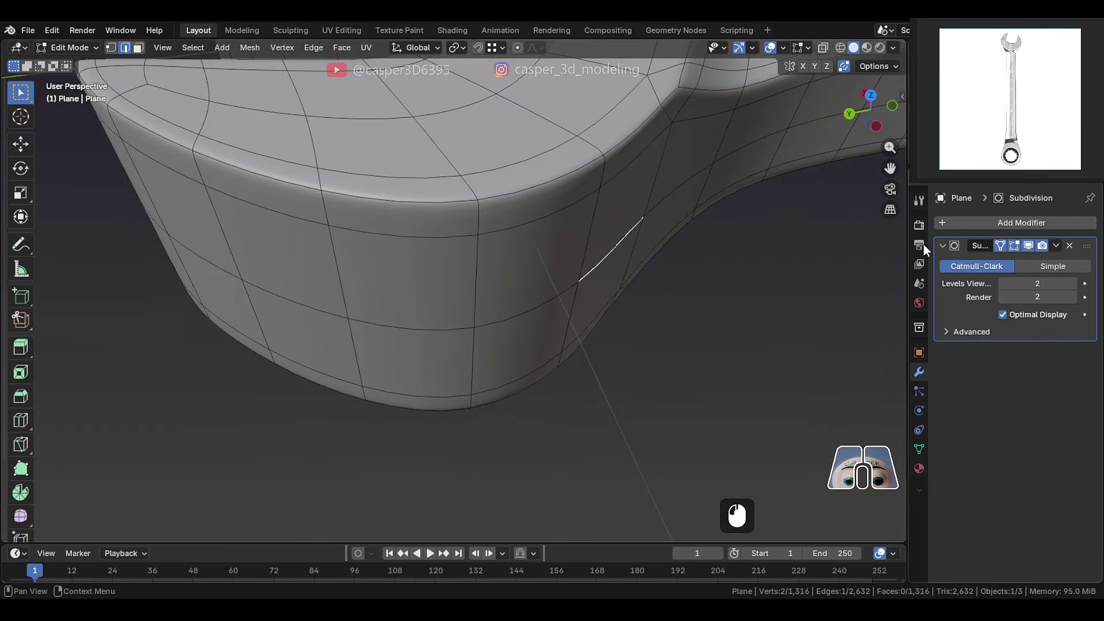
key("Tab")
scroll(596, 282, "down", 5)
right_click(549, 264)
middle_click_drag(547, 262, 345, 384)
scroll(574, 190, "up", 2)
scroll(426, 283, "down", 5)
scroll(335, 330, "up", 1)
scroll(412, 336, "up", 2)
middle_click_drag(661, 254, 247, 345, "shift")
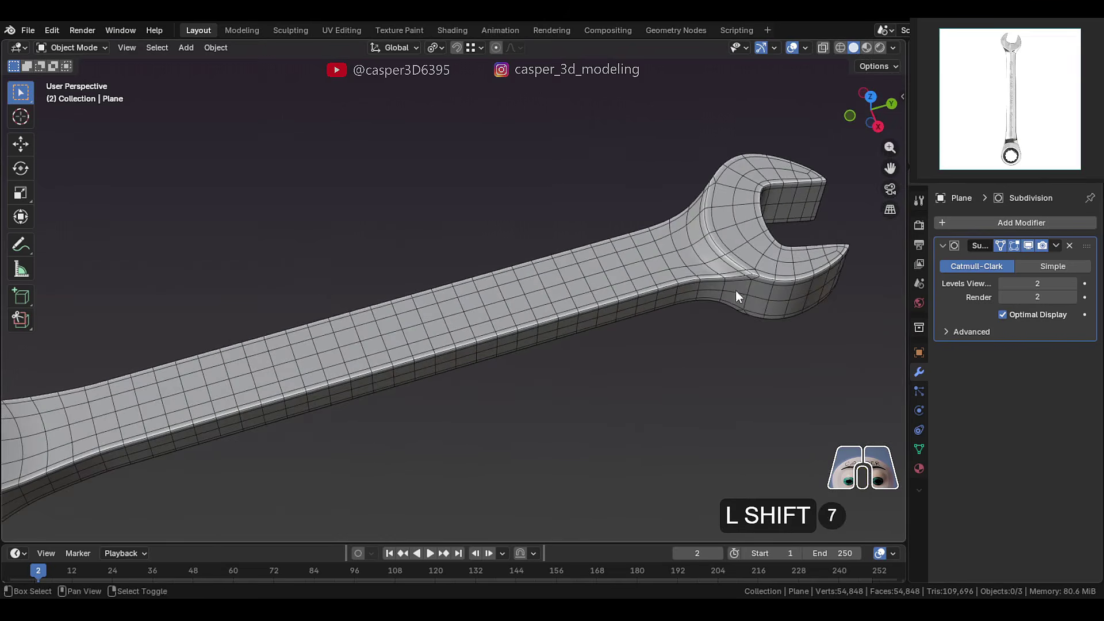
- Hide the viewport overlays and inspect the smoothed surfaces of the open jaw and the ring end
scroll(502, 291, "up", 2)
middle_click_drag(736, 291, 452, 285, "shift")
key("shift+alt+z")
scroll(451, 282, "down", 2)
middle_click_drag(230, 368, 514, 368, "shift")
scroll(515, 373, "up", 4)
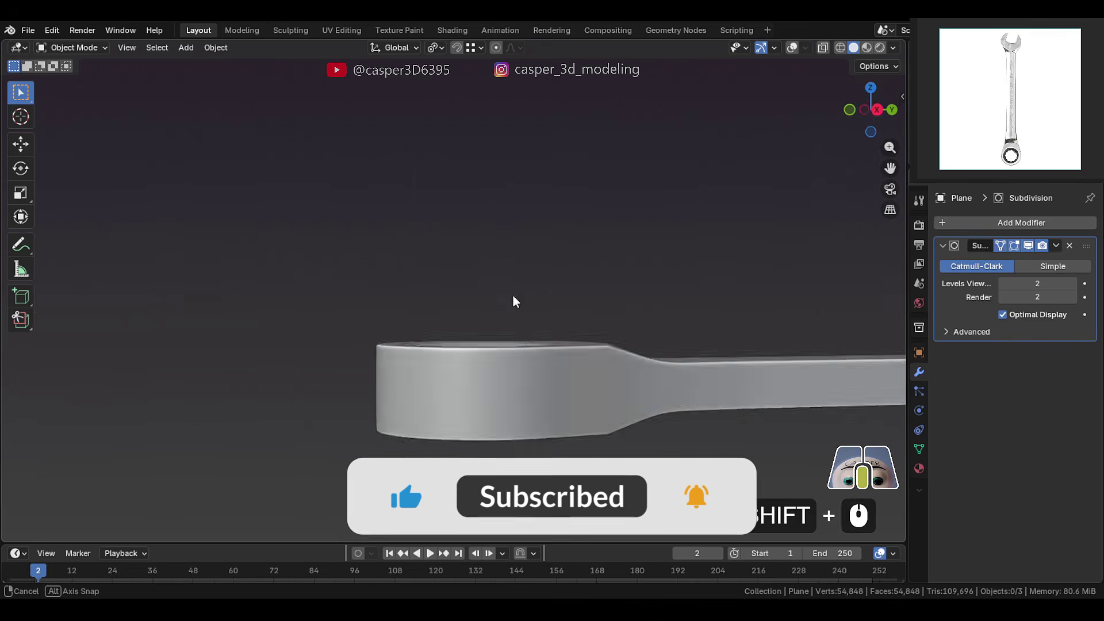